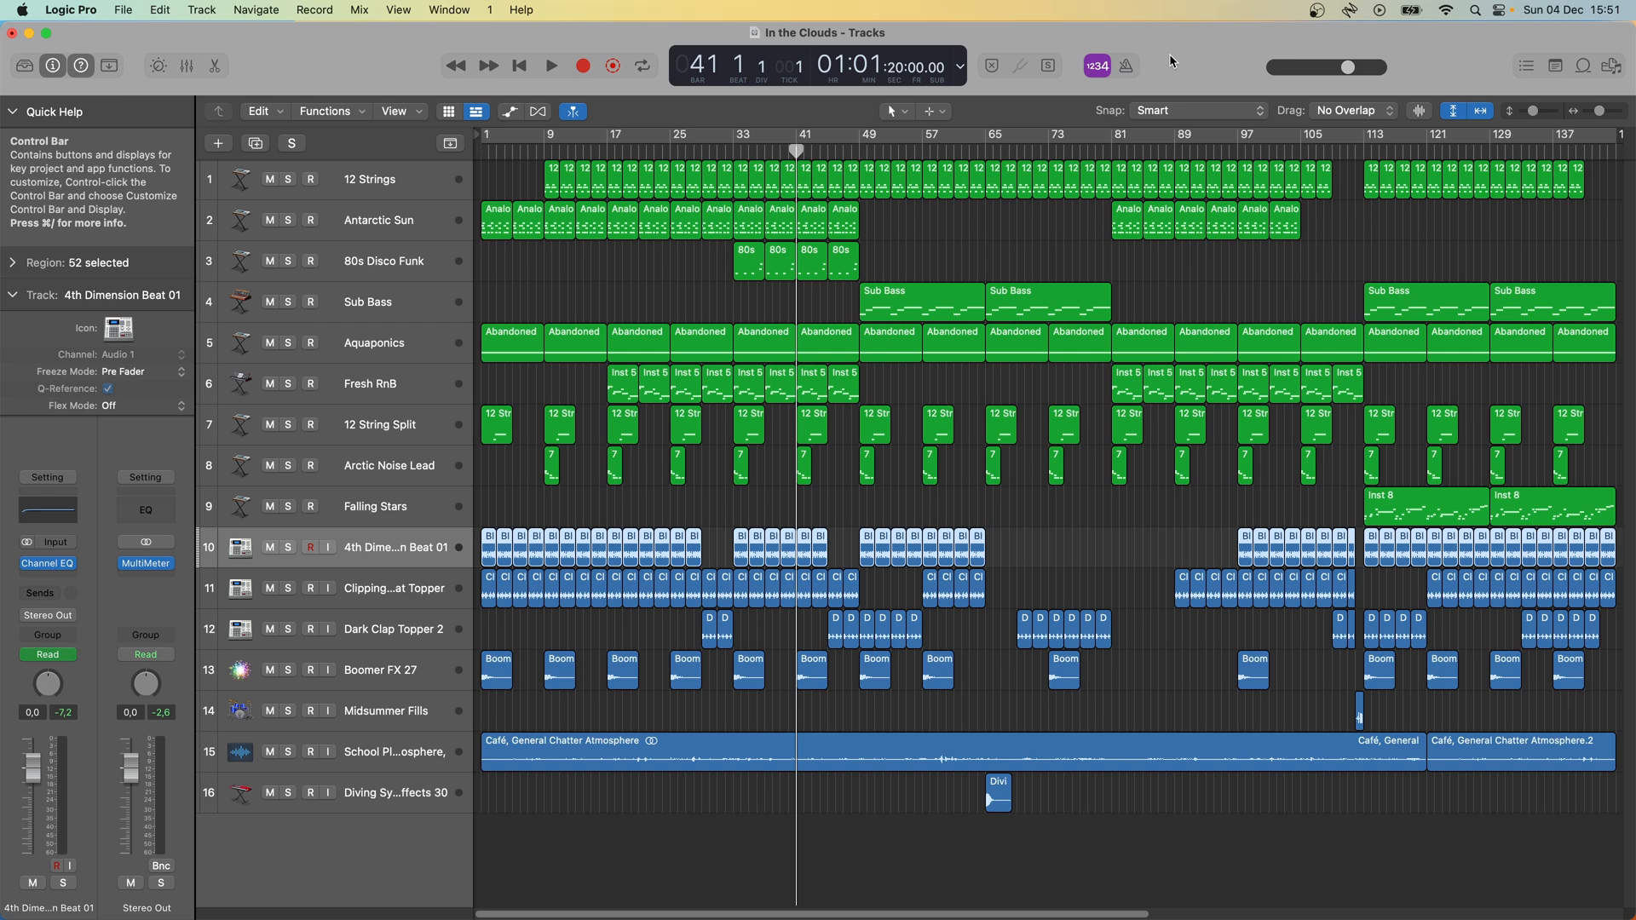
- Solo the 12 Strings track, play it from bar 41, and open its regions in the Piano Roll
click(404, 183)
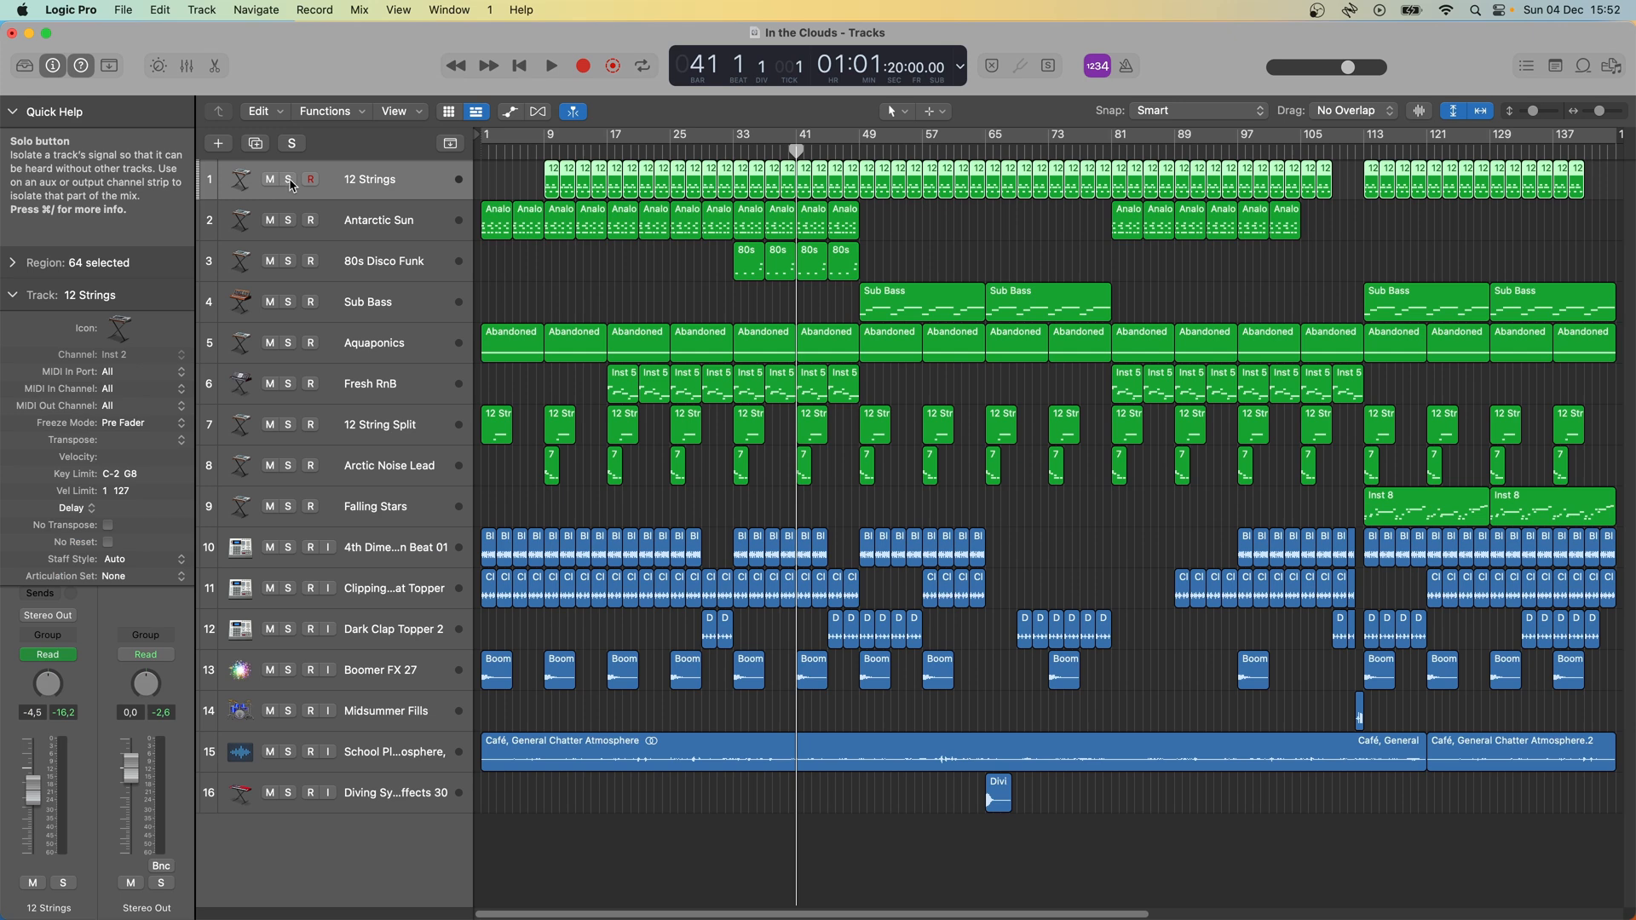
click(288, 180)
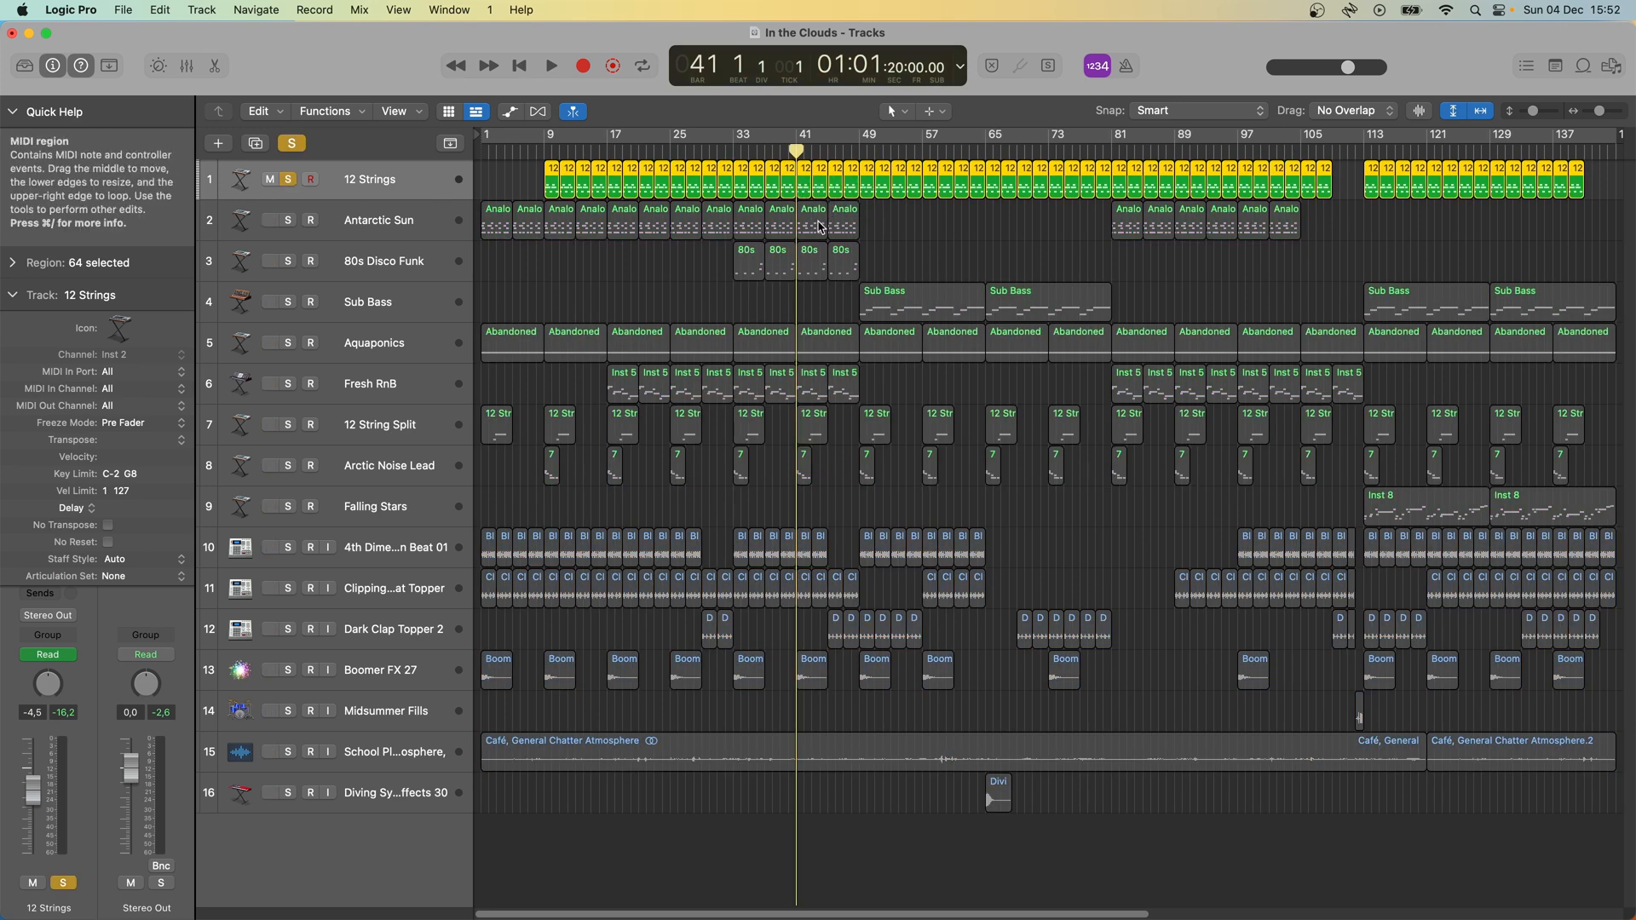
key(space)
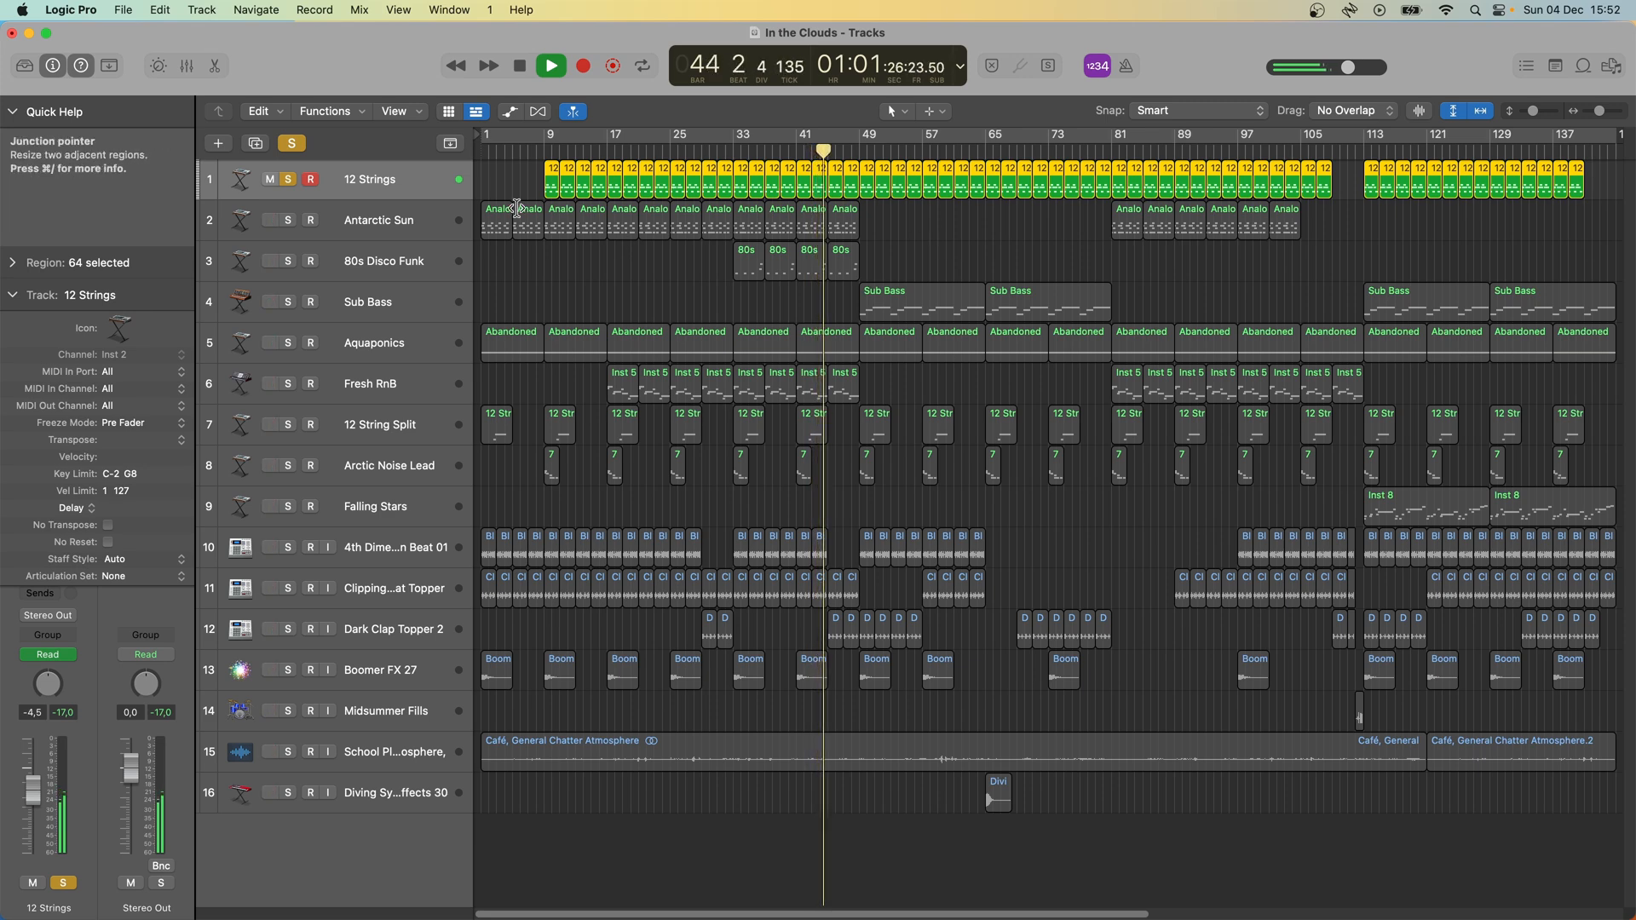
key(space)
double_click(836, 192)
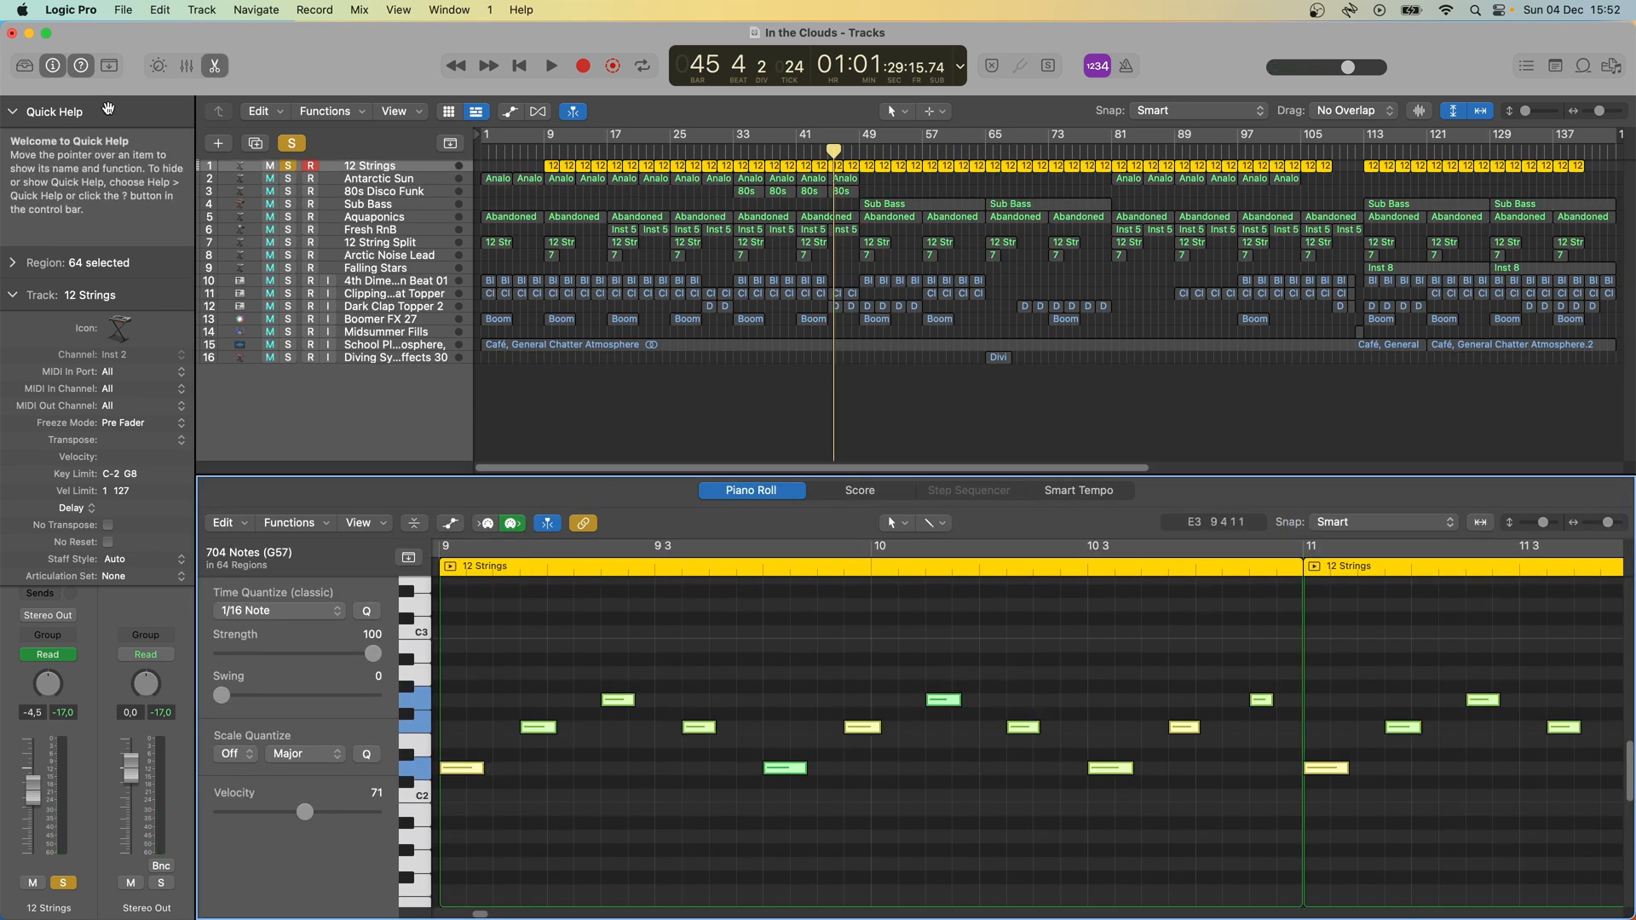
- Show the Library and examine the 12 Strings track's Alchemy instrument, closing the plug-in and the Piano Roll when done
click(25, 68)
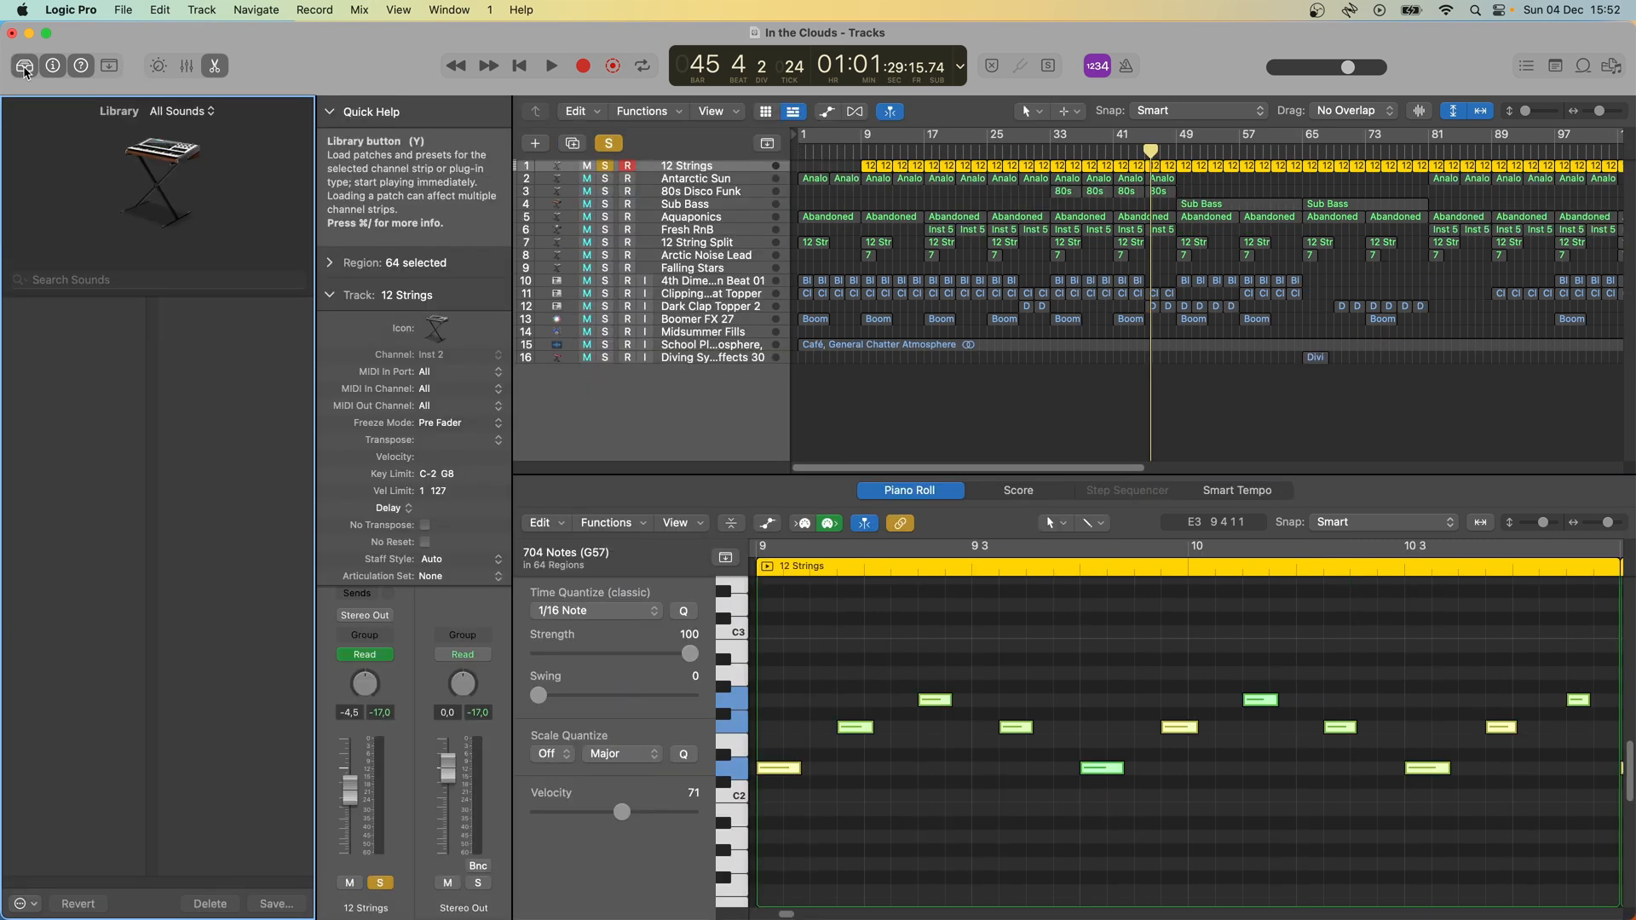
click(169, 180)
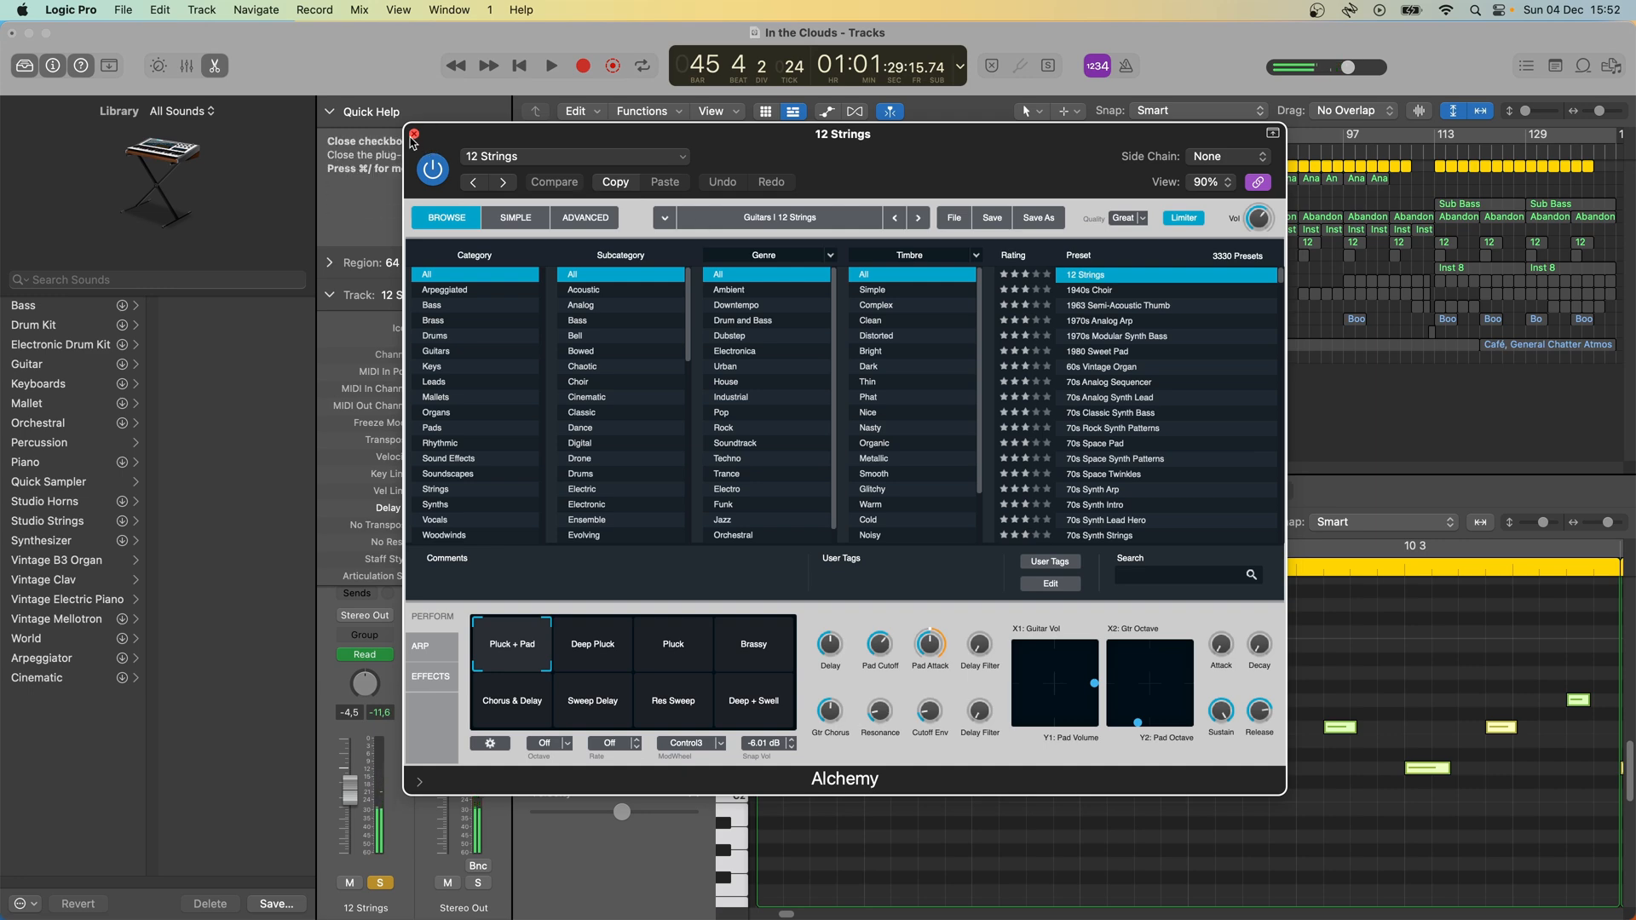
click(415, 135)
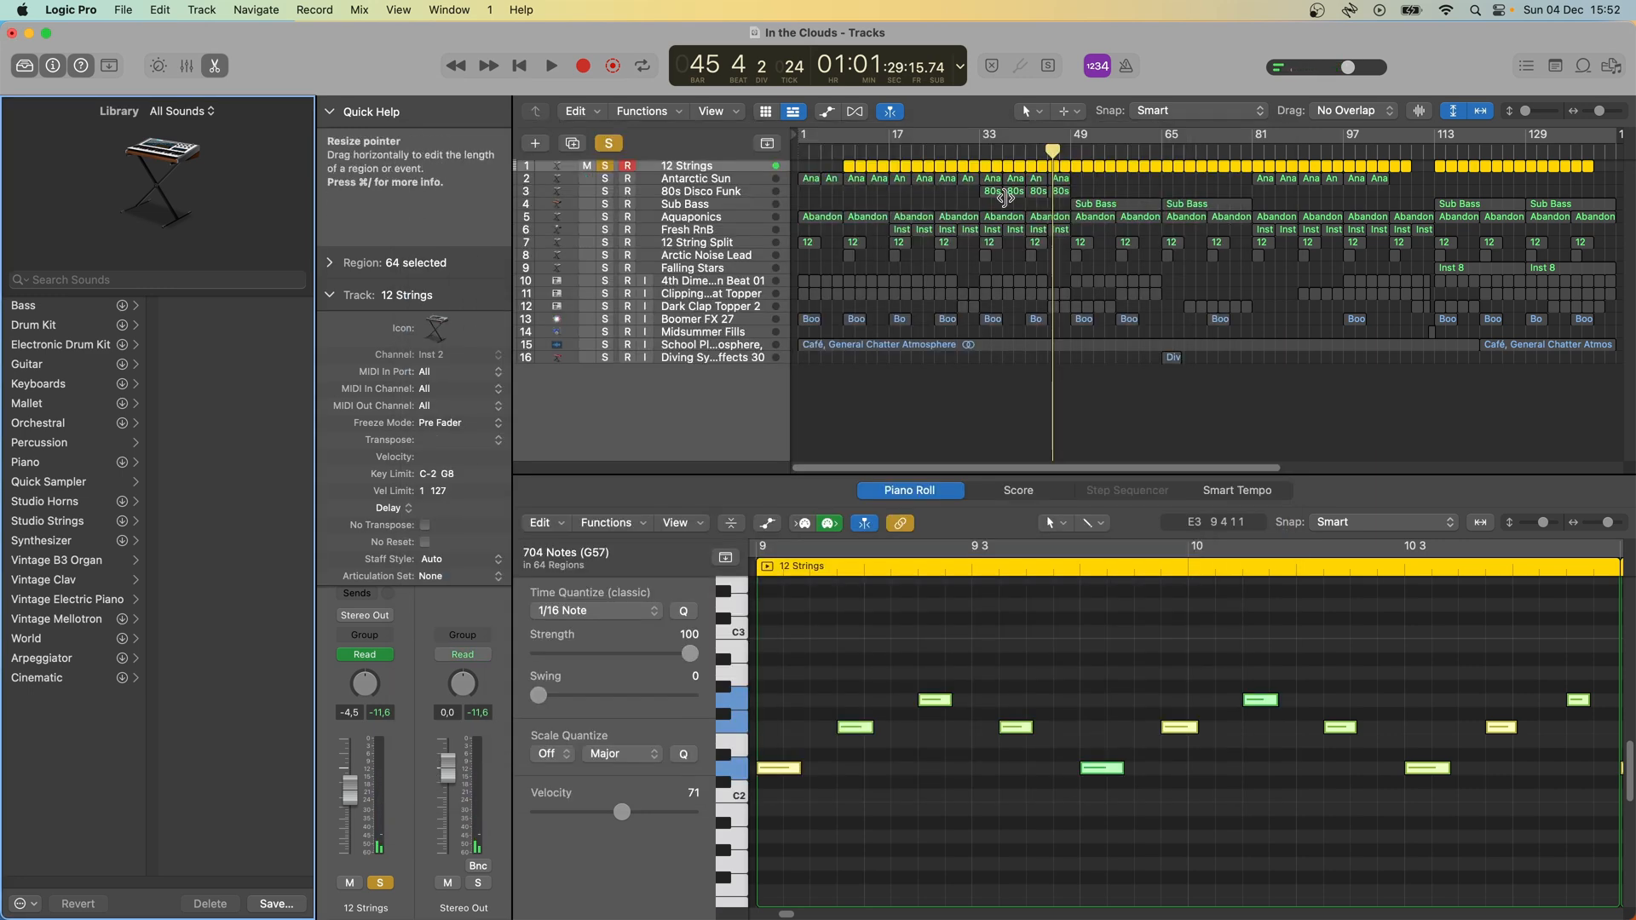
key(e)
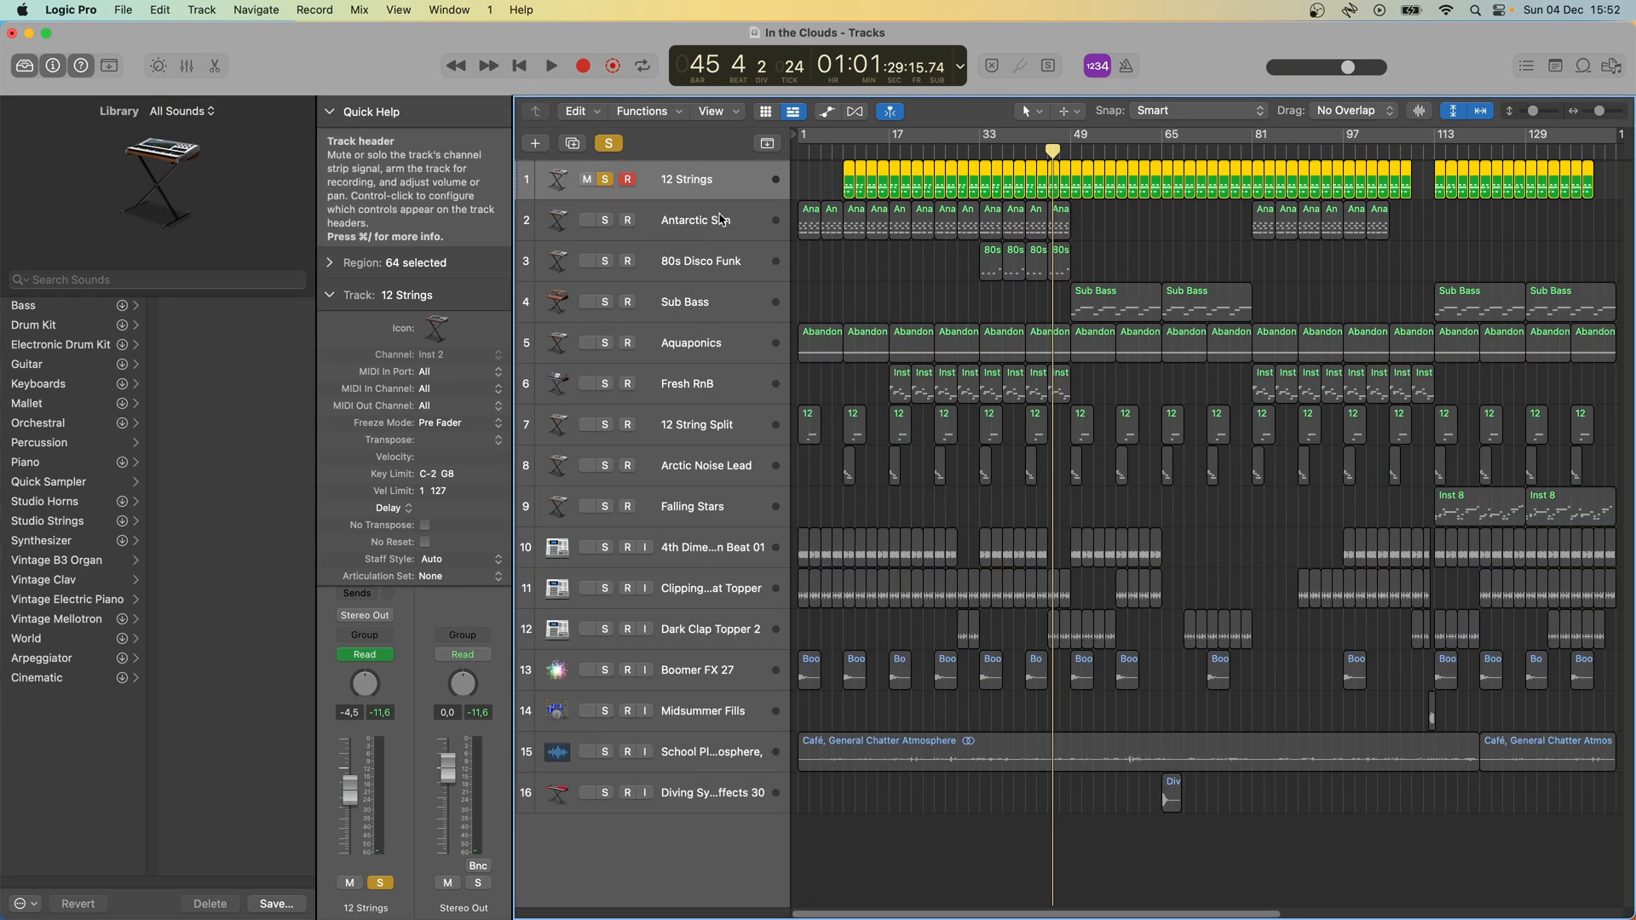
- Solo the Antarctic Sun track alongside 12 Strings and play both from bar 33
click(606, 223)
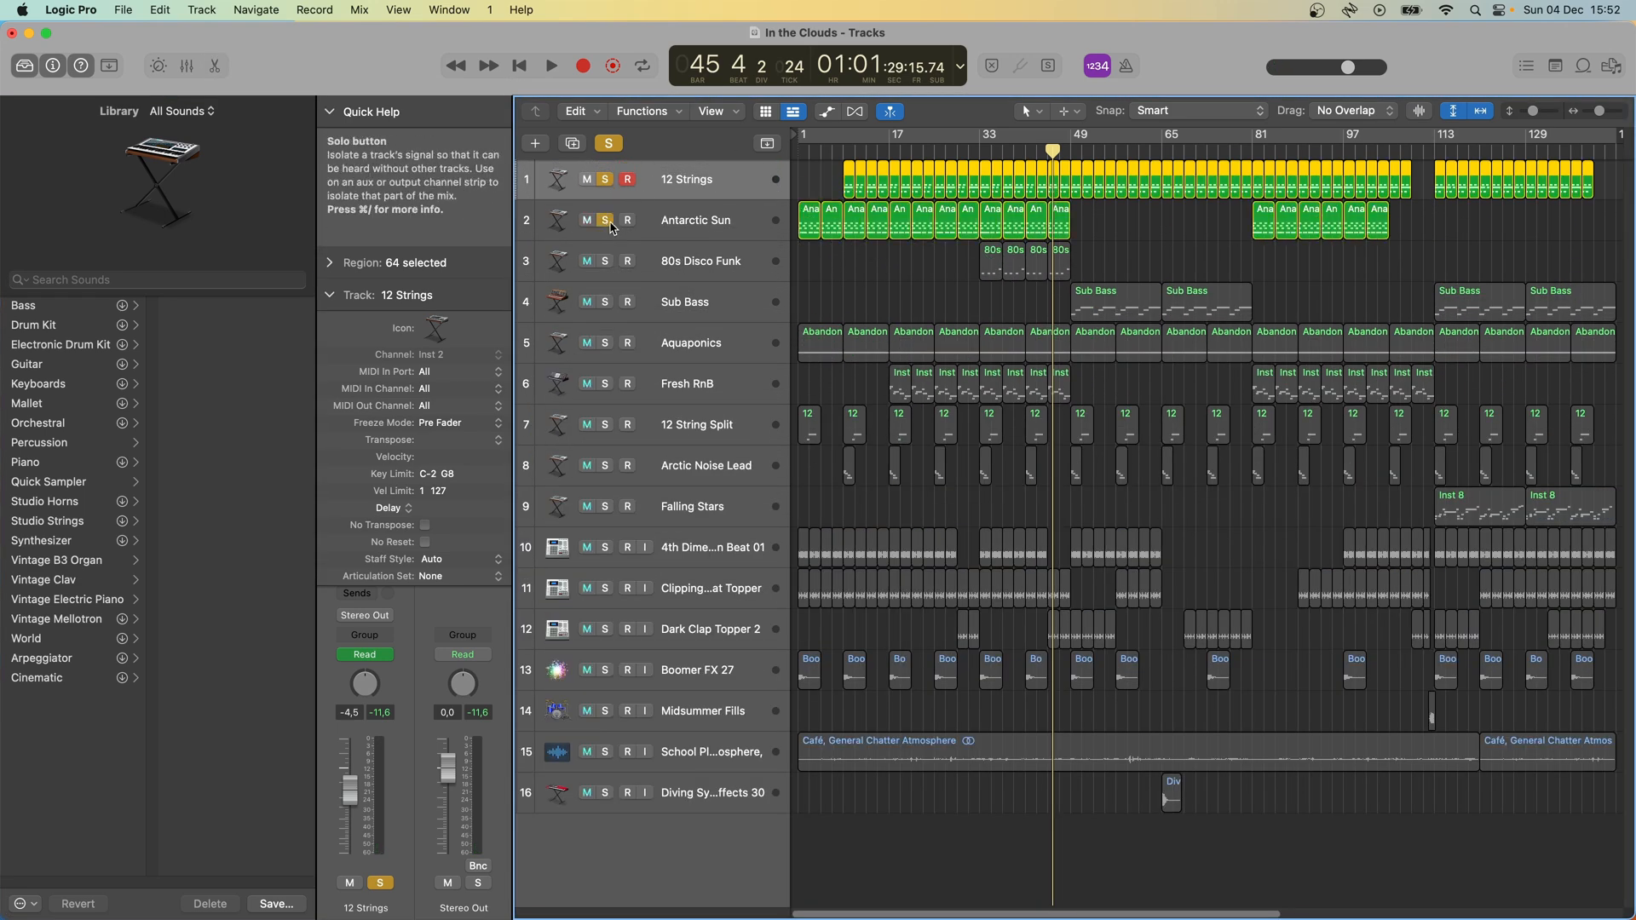
click(981, 150)
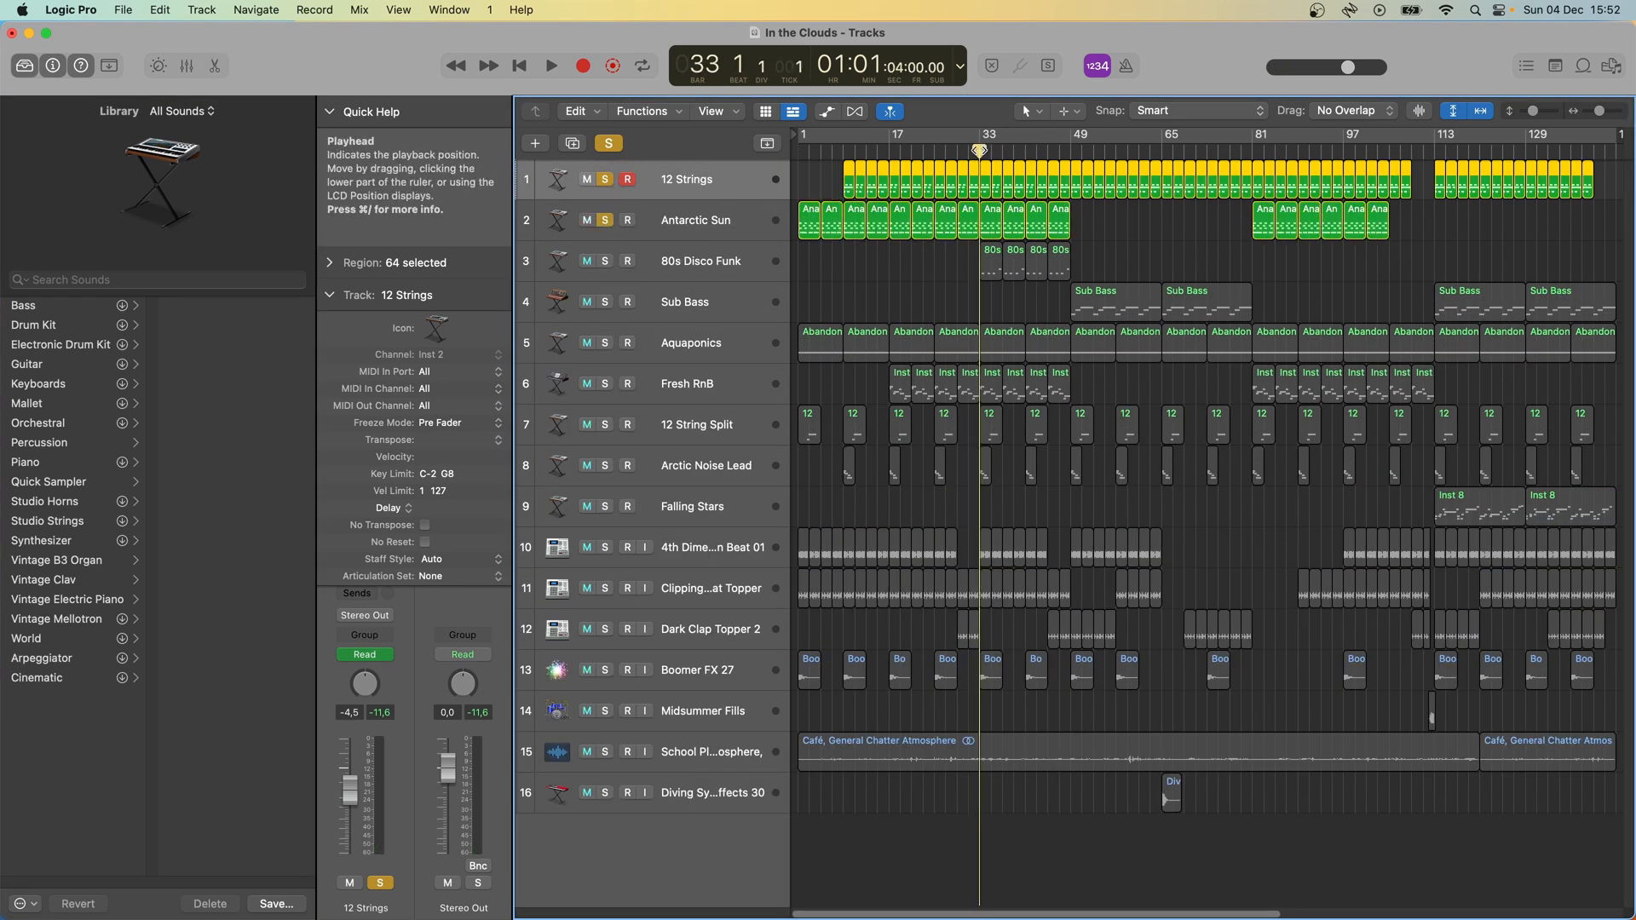
key(space)
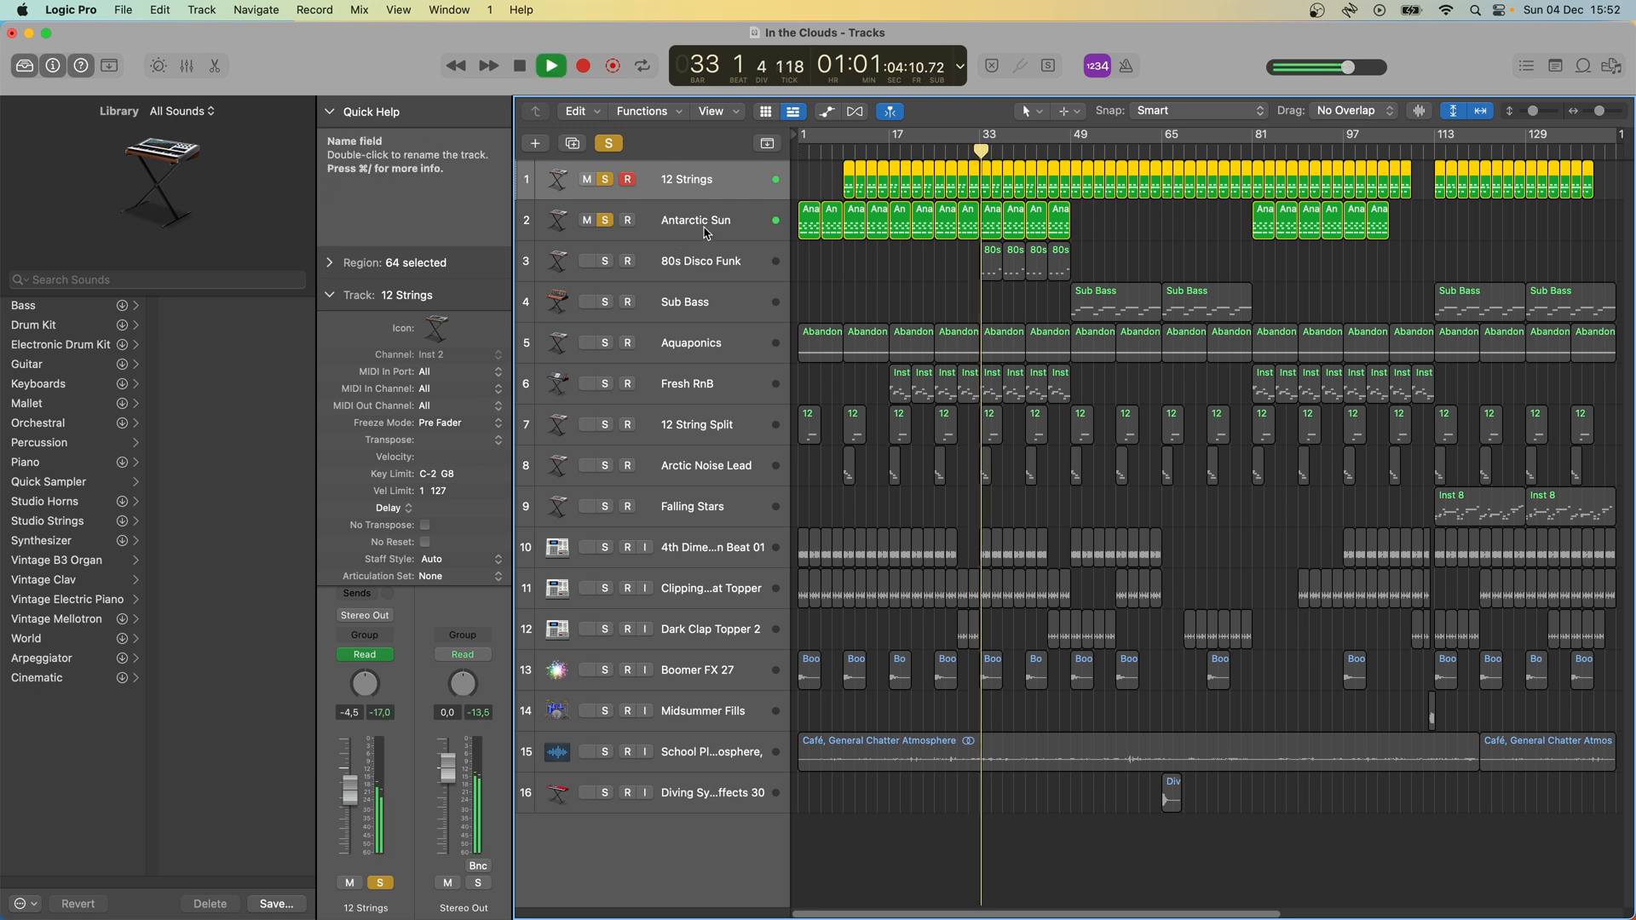
- Examine the Antarctic Sun track's Alchemy instrument during playback and close the plug-in window
click(705, 232)
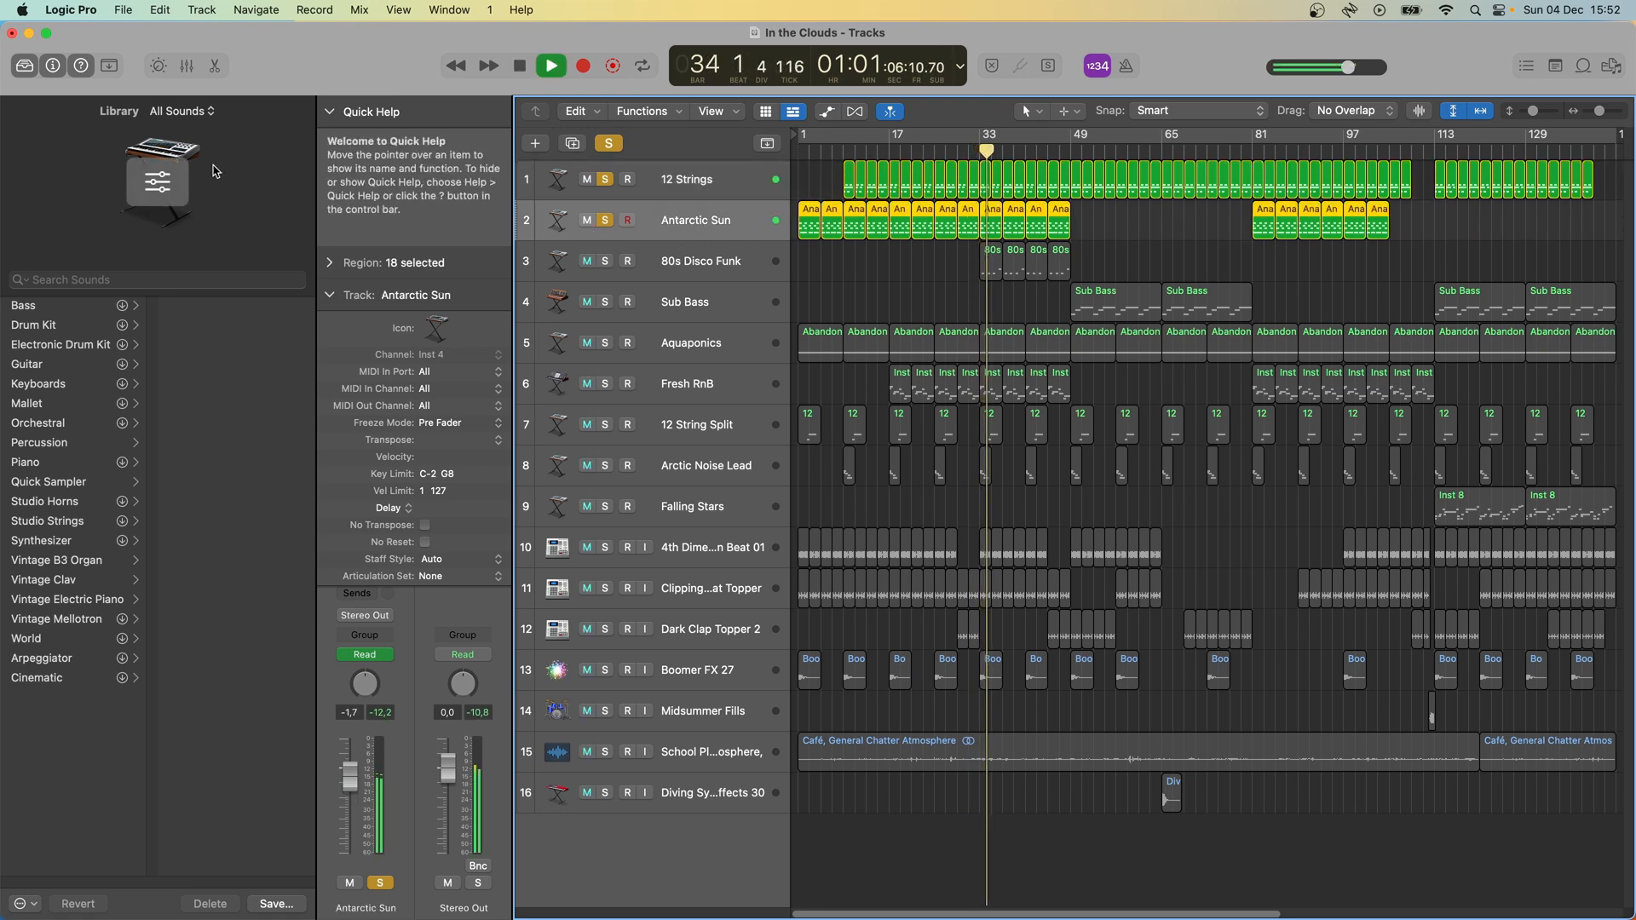
click(169, 183)
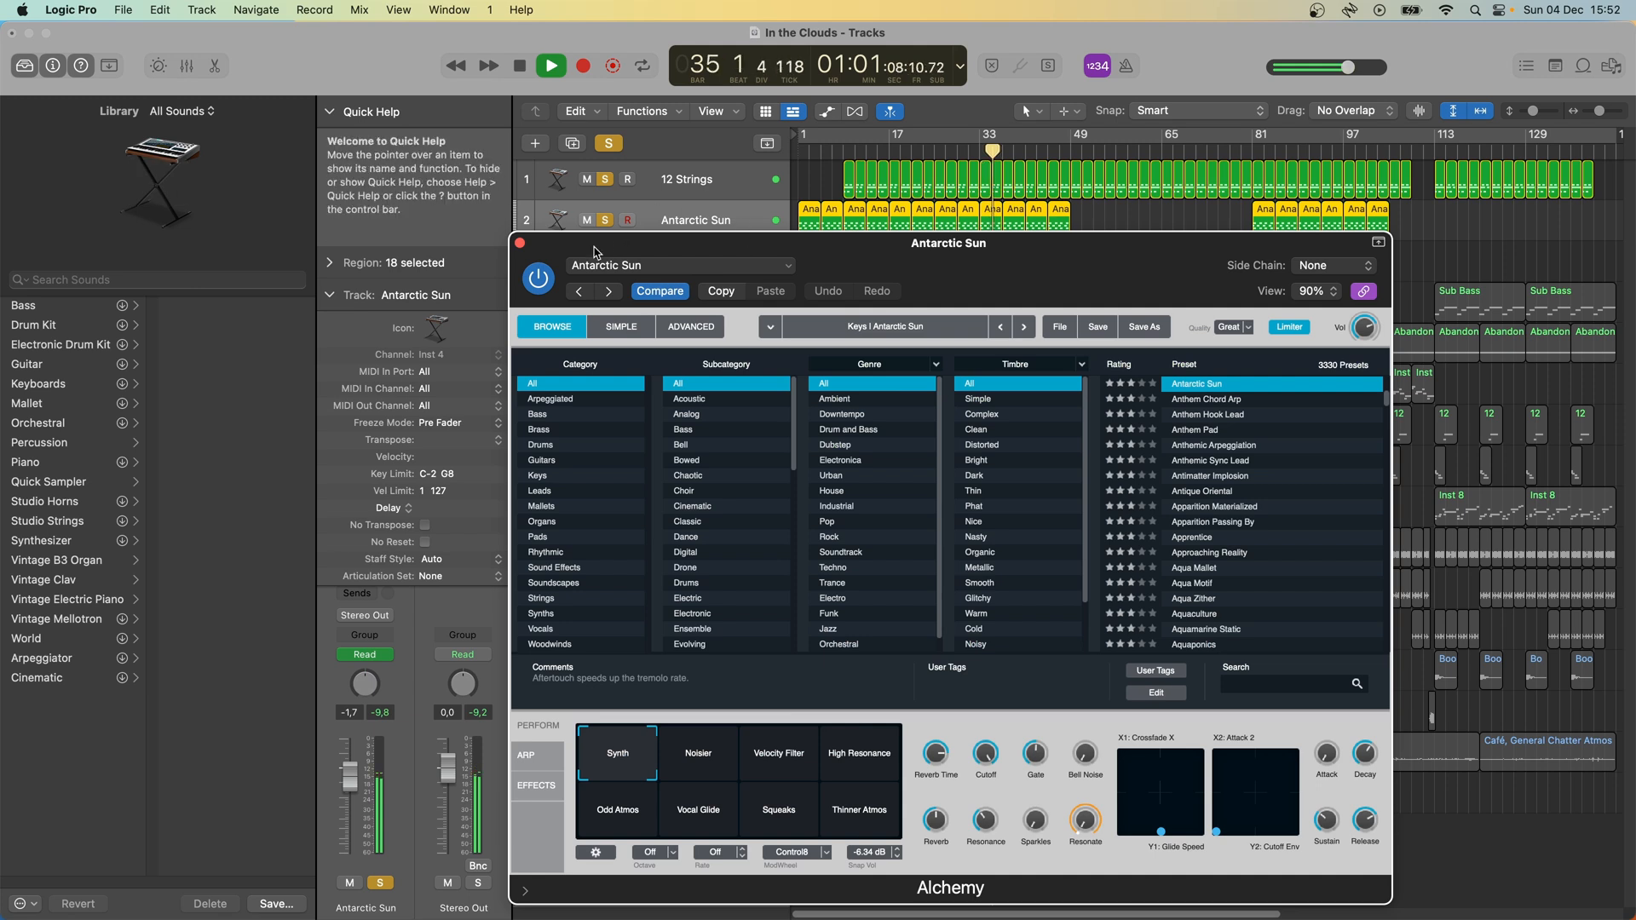
drag(899, 259, 887, 254)
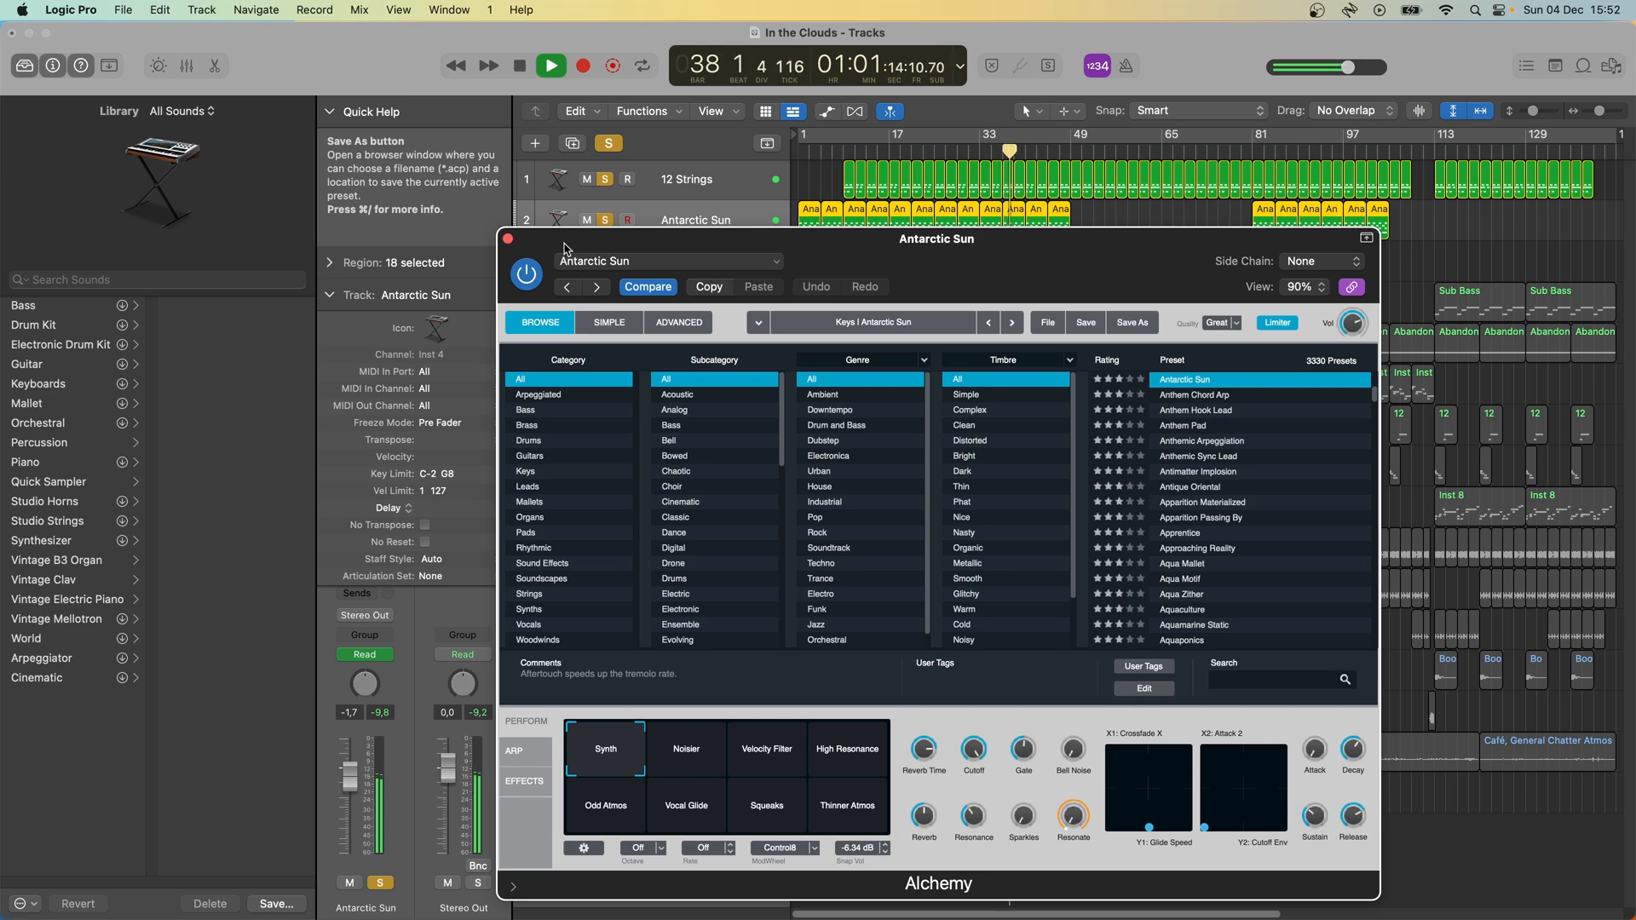
click(508, 239)
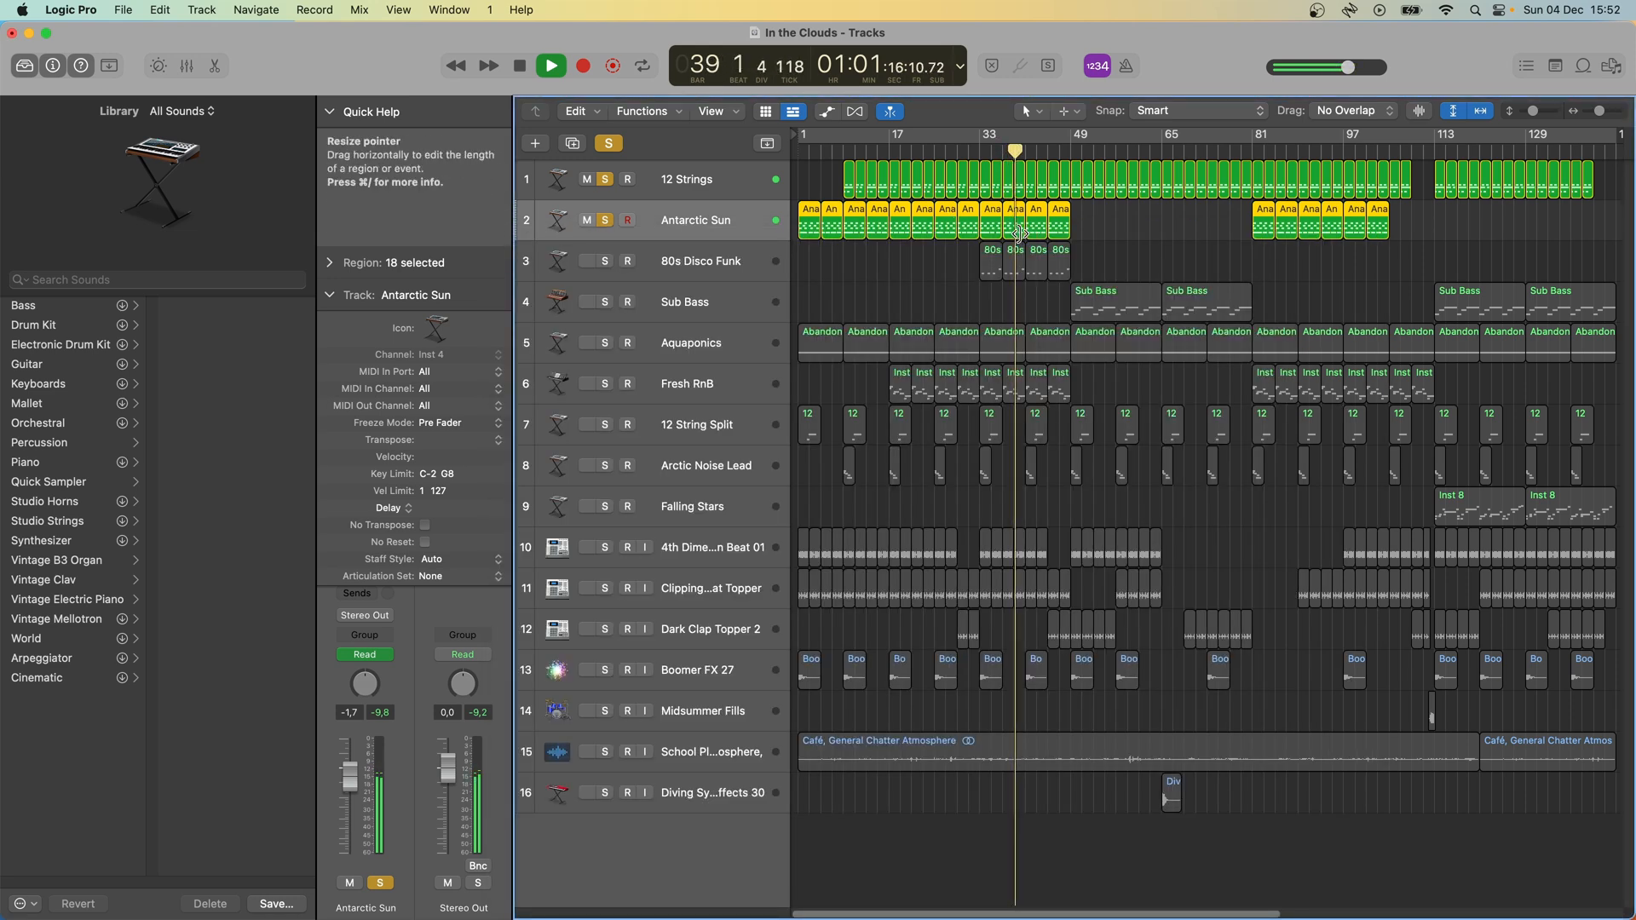
- Stop playback and examine the notes of the Antarctic Sun region at bar 37 in the Piano Roll
key(e)
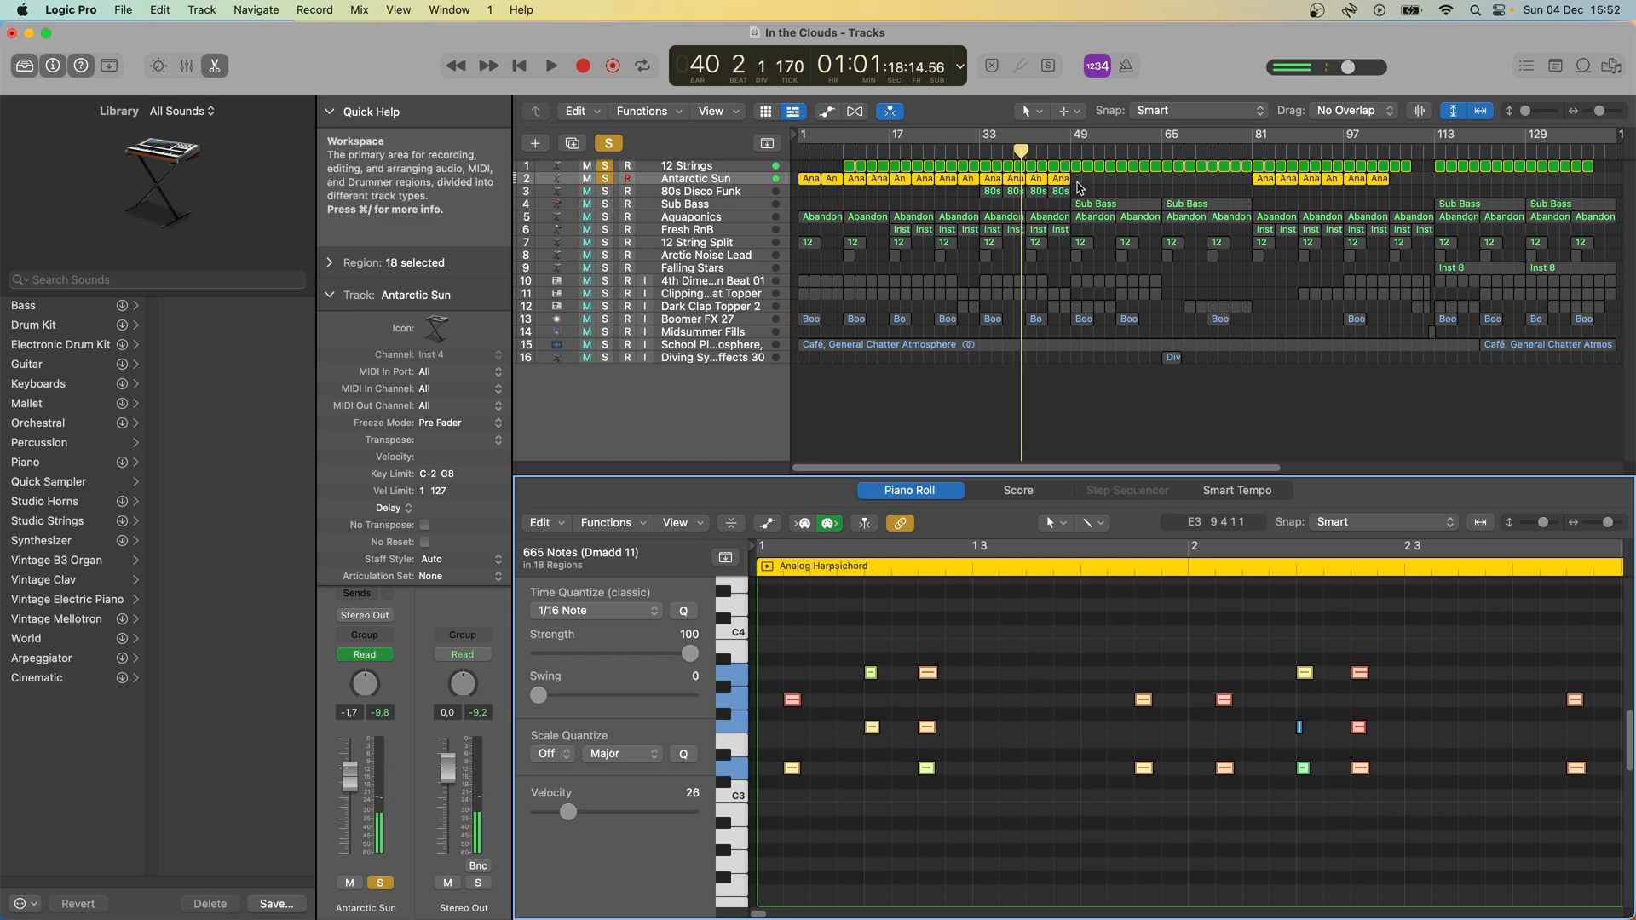
click(1014, 180)
click(1005, 643)
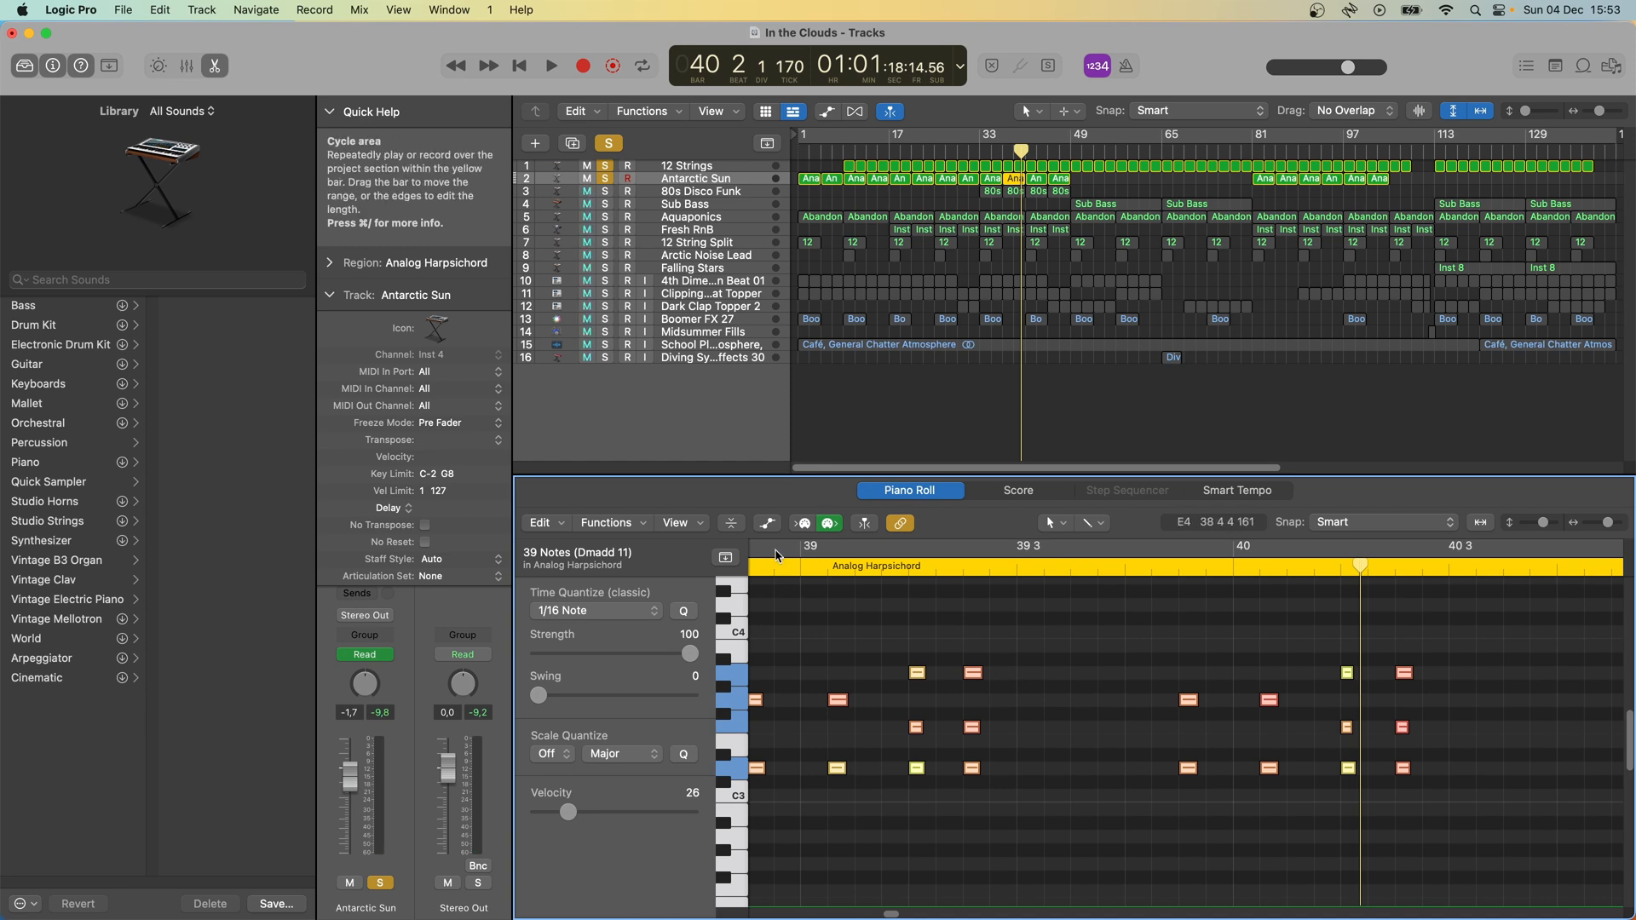
scroll(801, 588, left, 5)
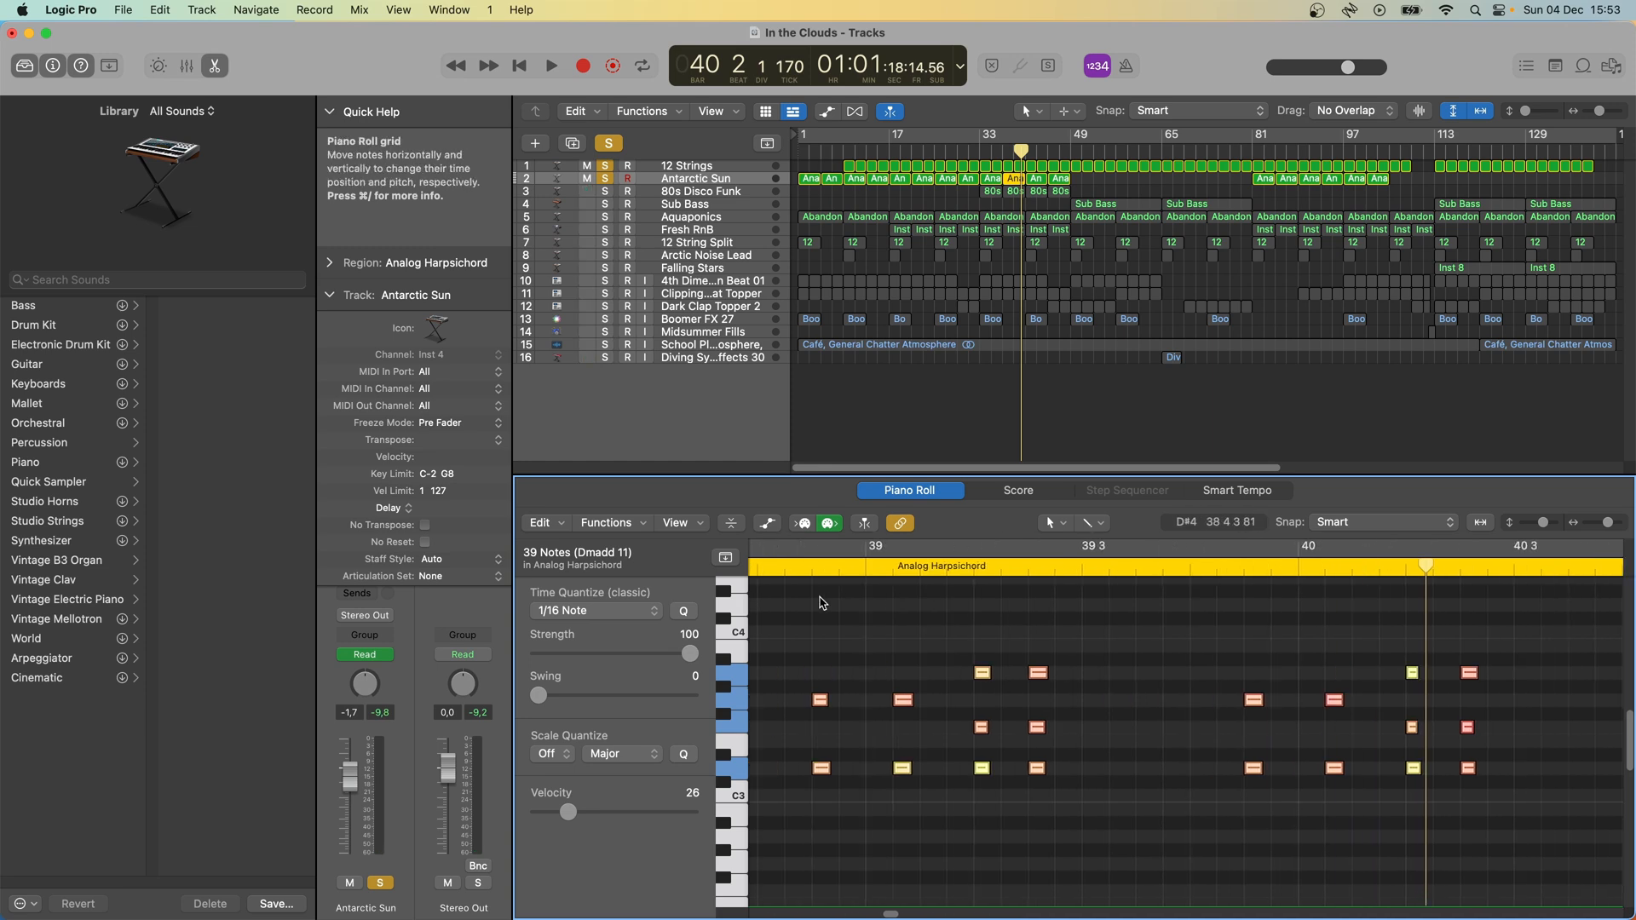
scroll(820, 602, left, 3)
- Play the Antarctic Sun region and unsolo 12 Strings to hear it alone, closing the Piano Roll at the end
click(776, 575)
key(space)
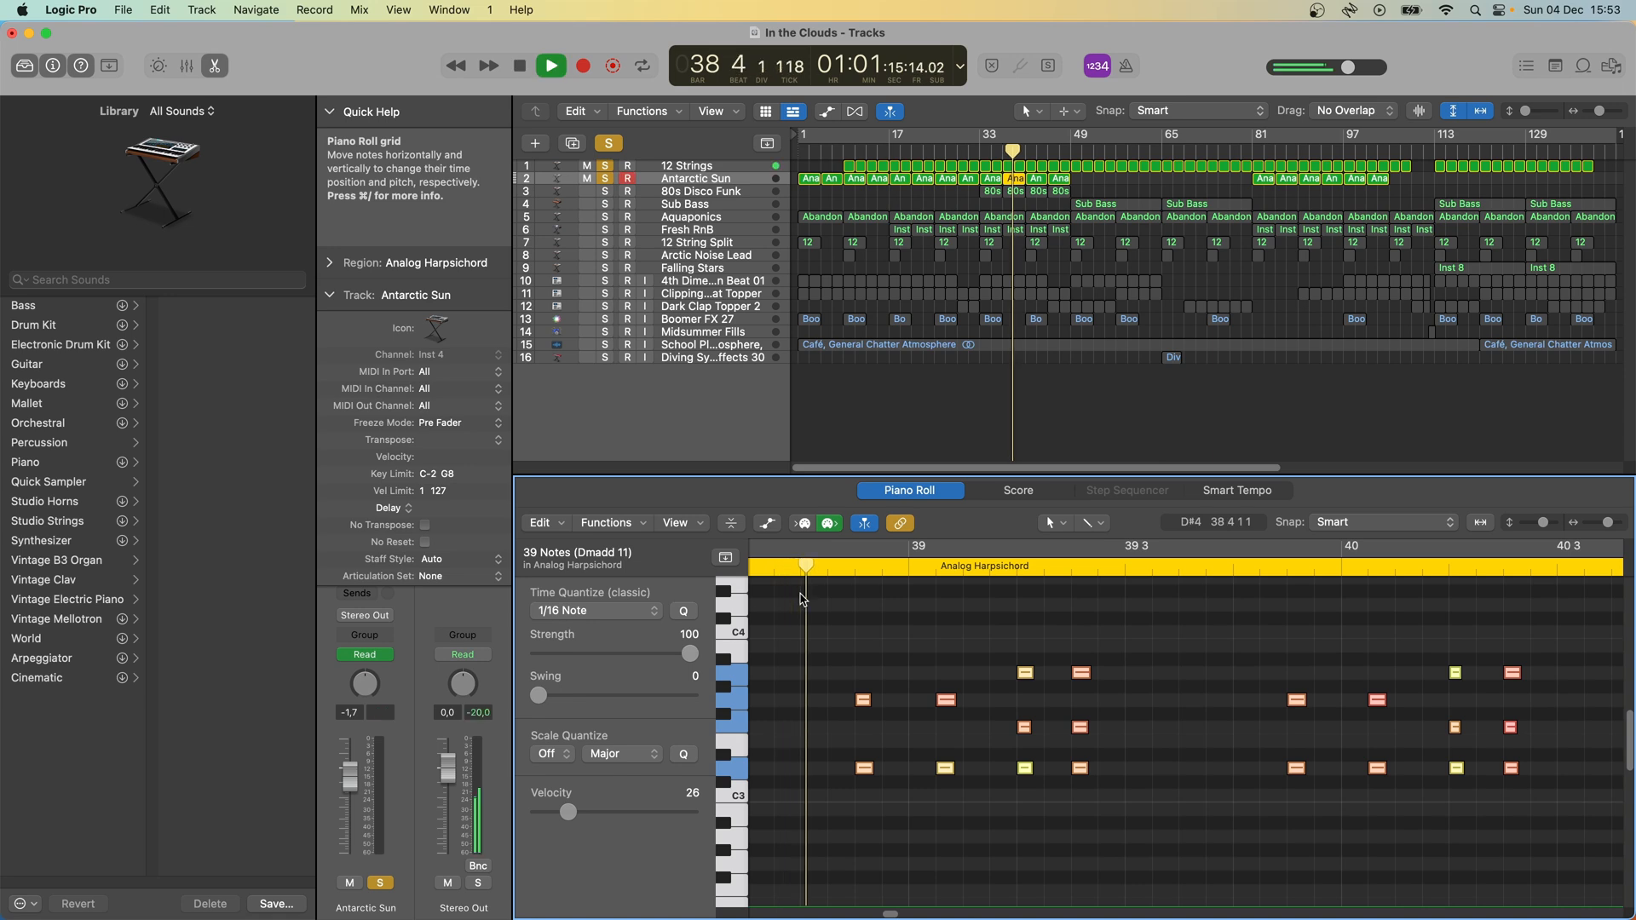
click(605, 166)
key(space)
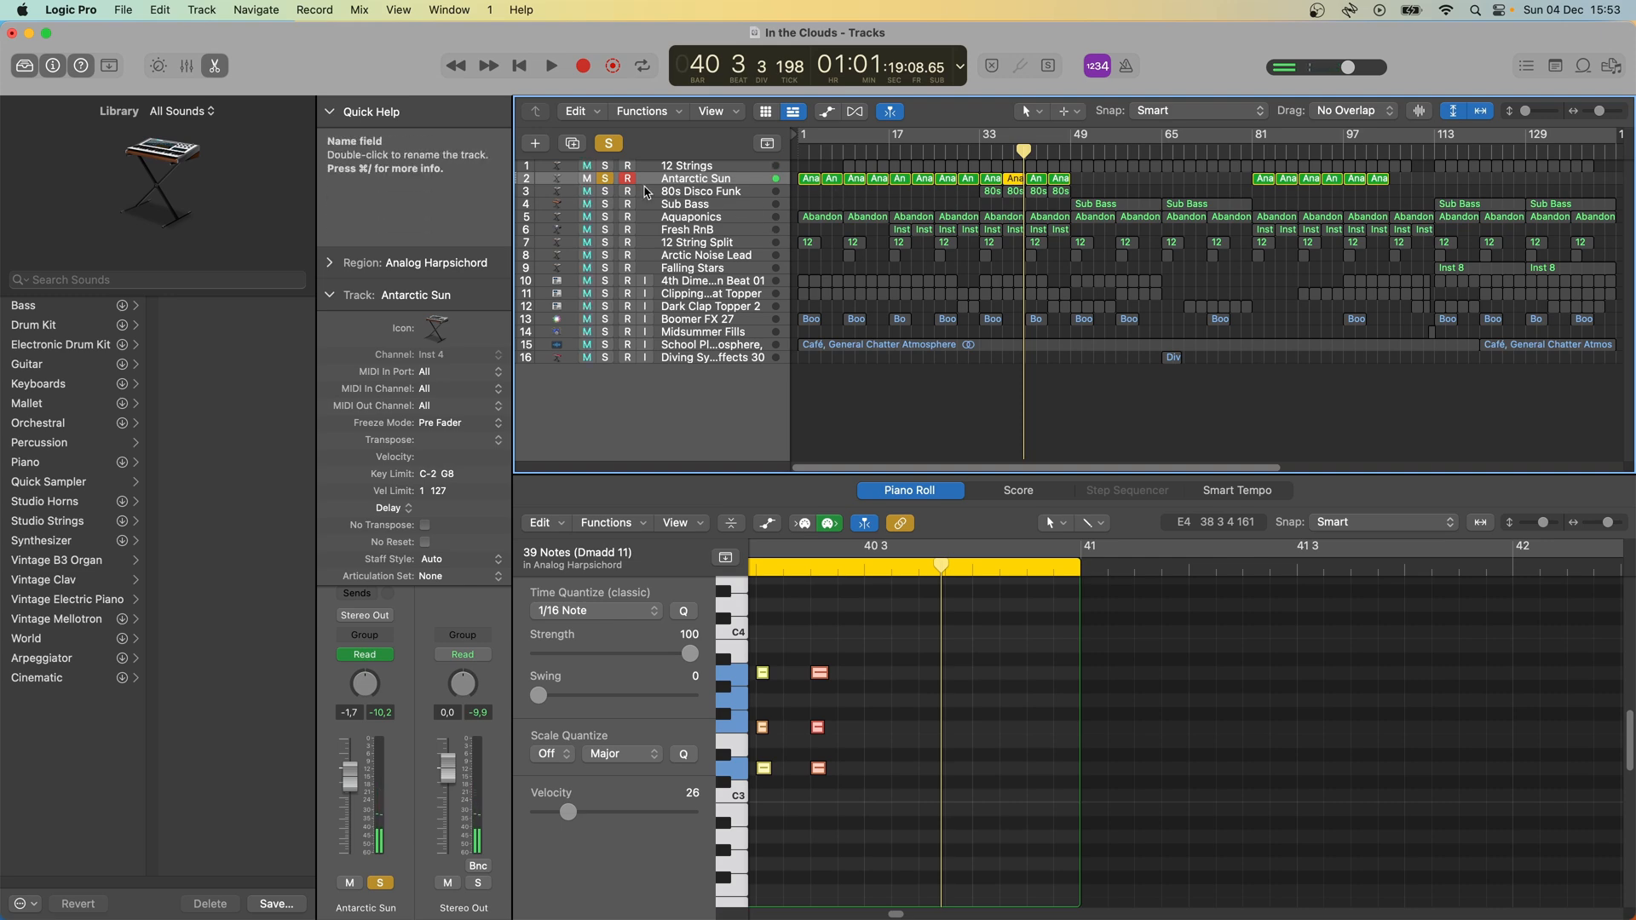
key(e)
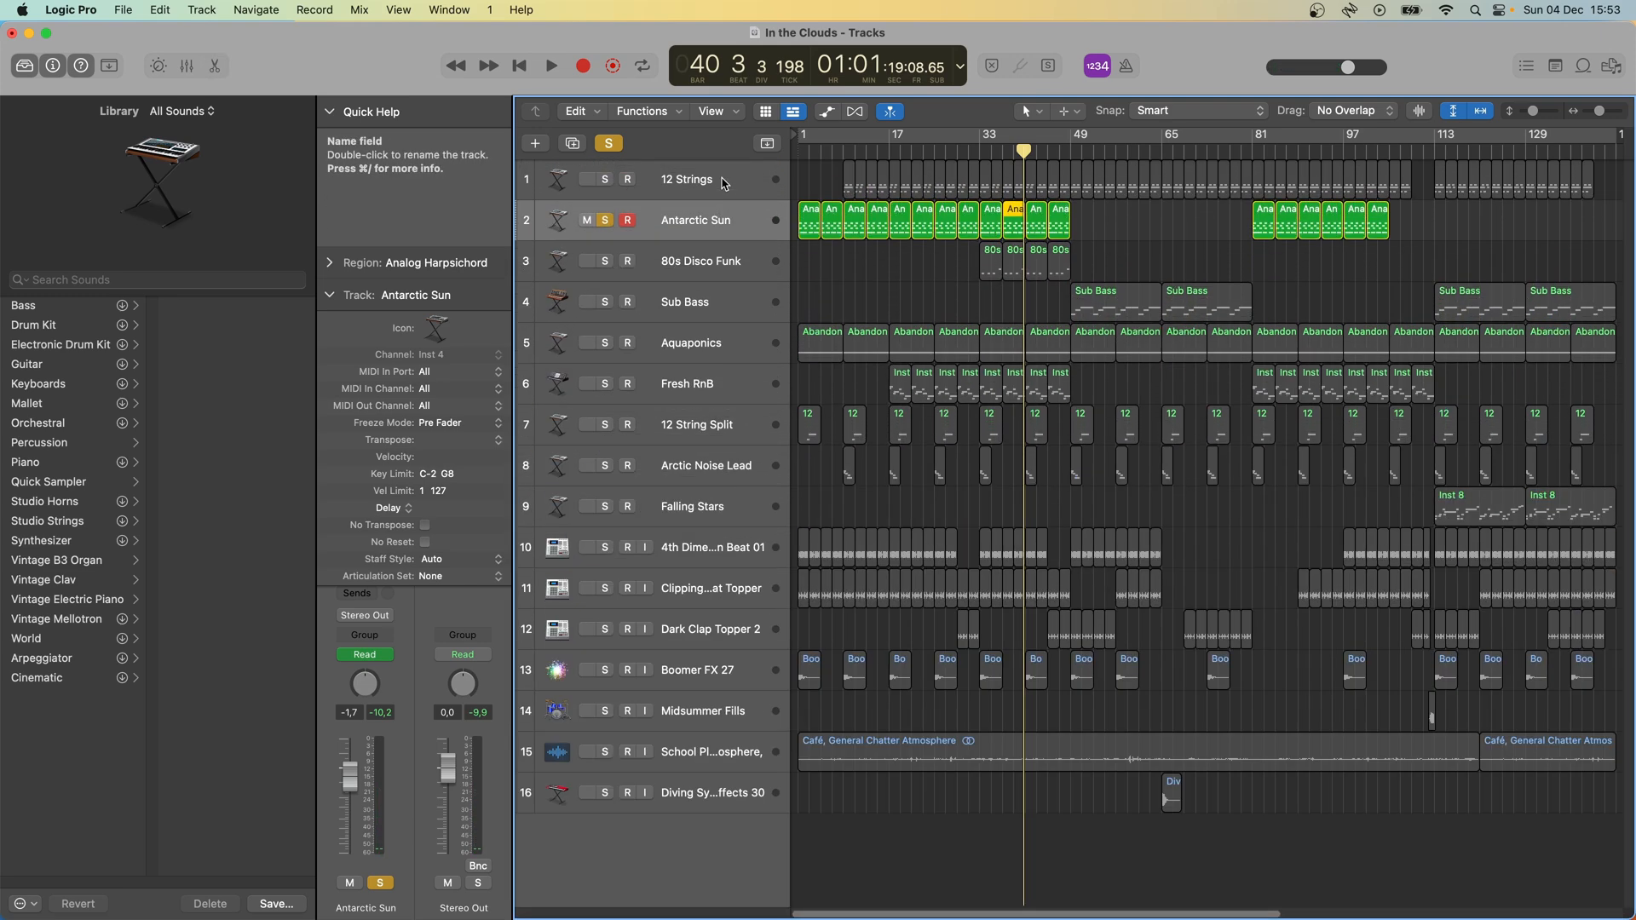
- Solo 80s Disco Funk in place of Antarctic Sun, play it from bar 33, and open its regions in the Piano Roll
click(639, 267)
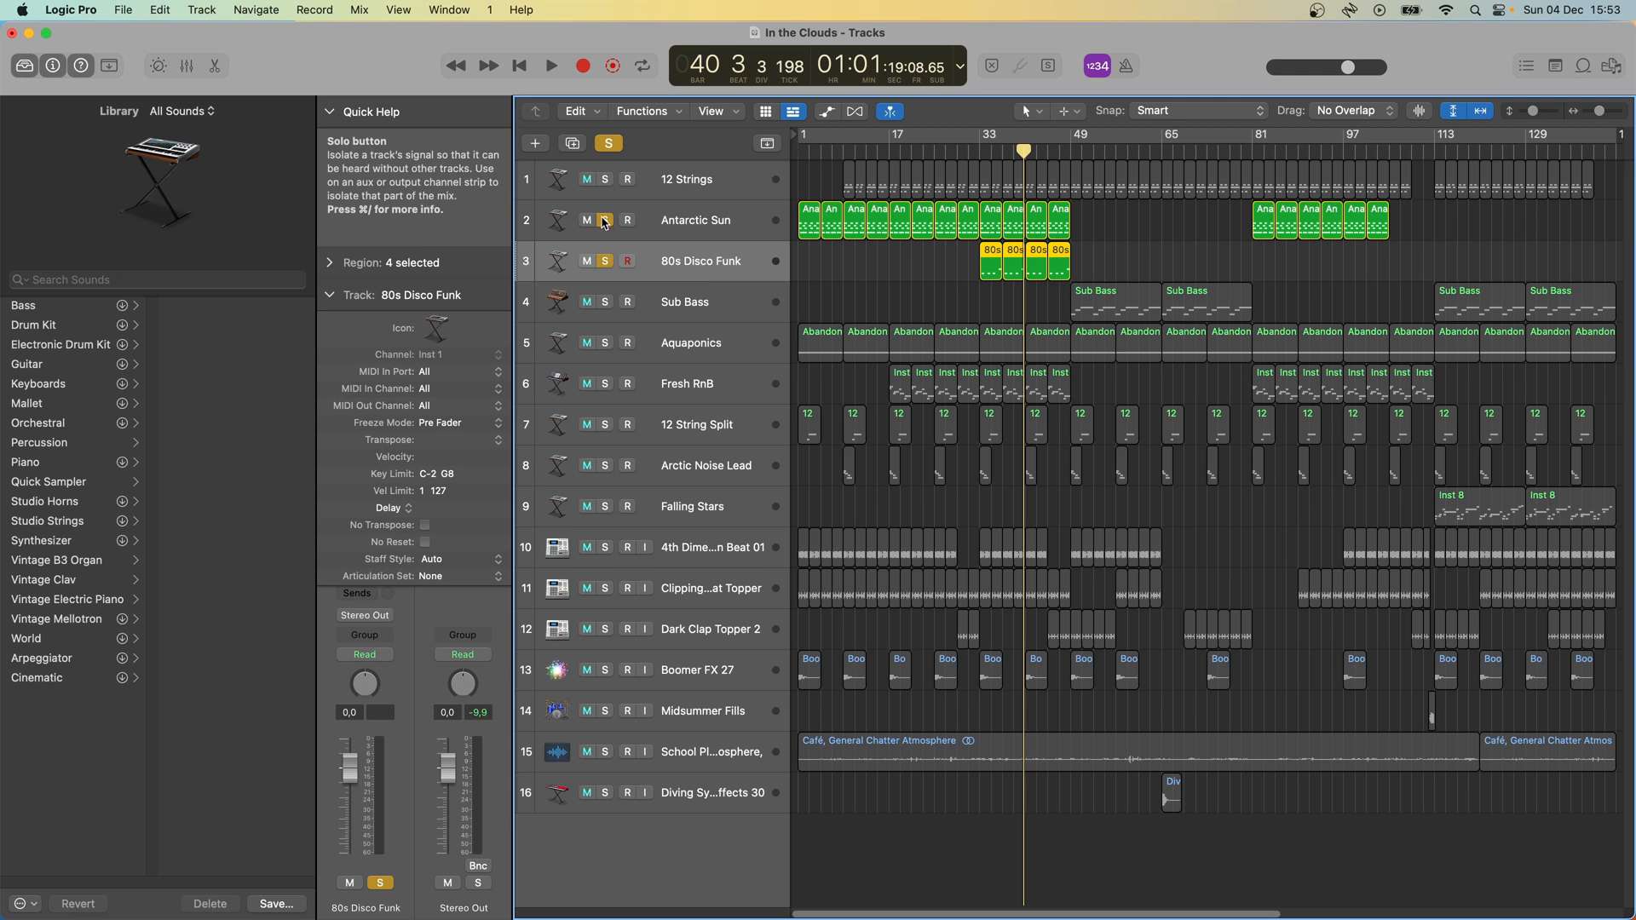
click(980, 151)
key(space)
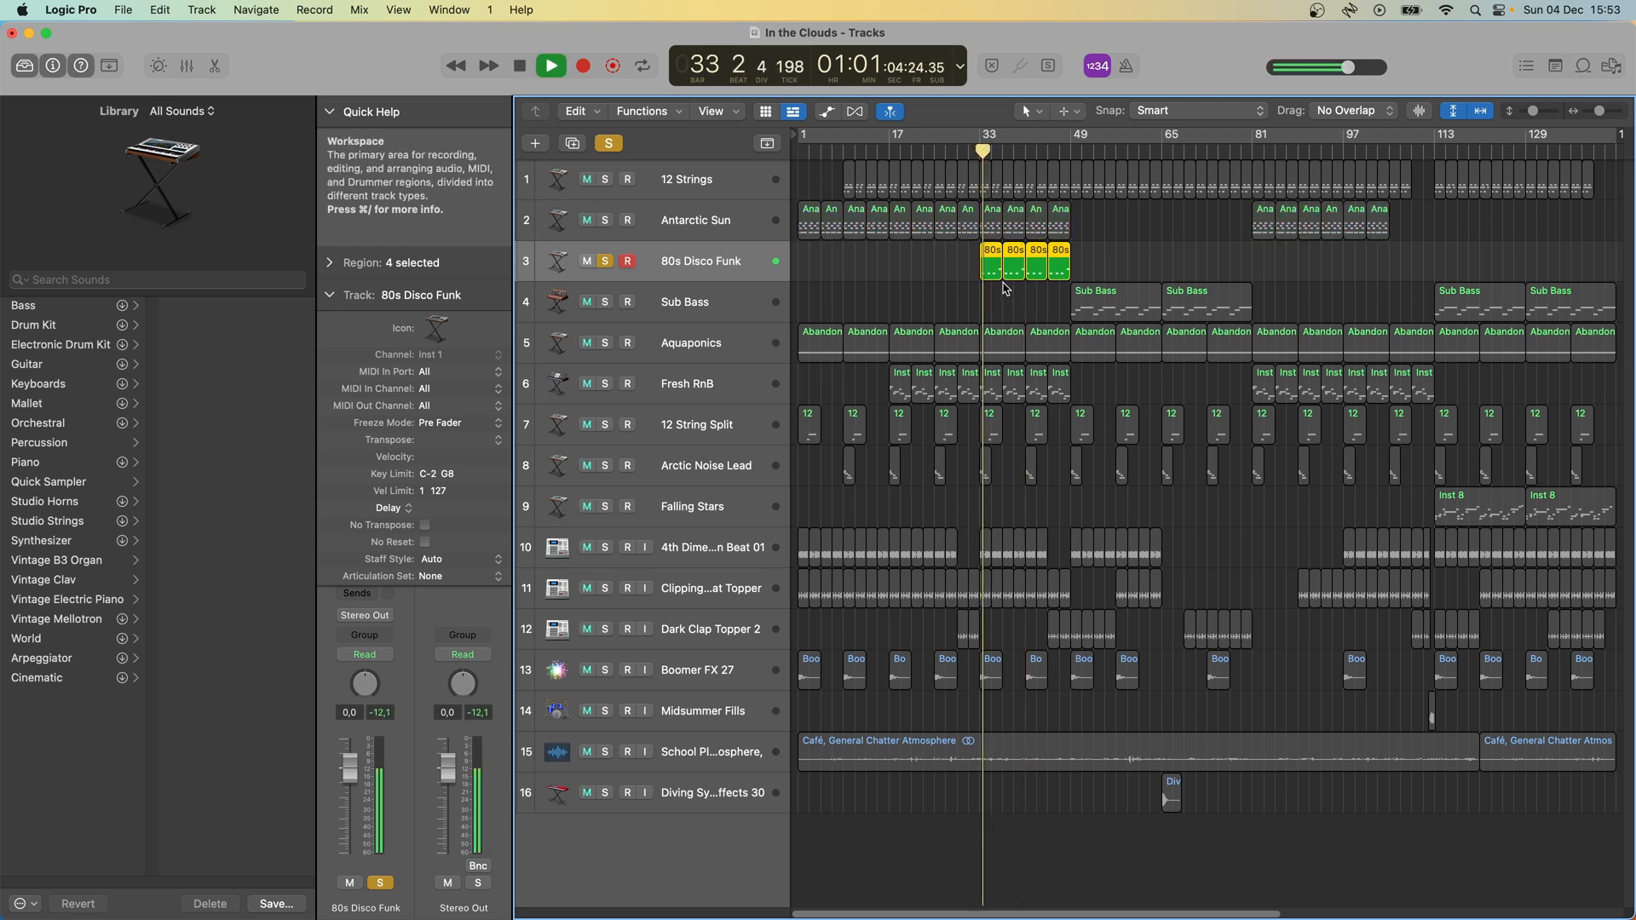
double_click(993, 272)
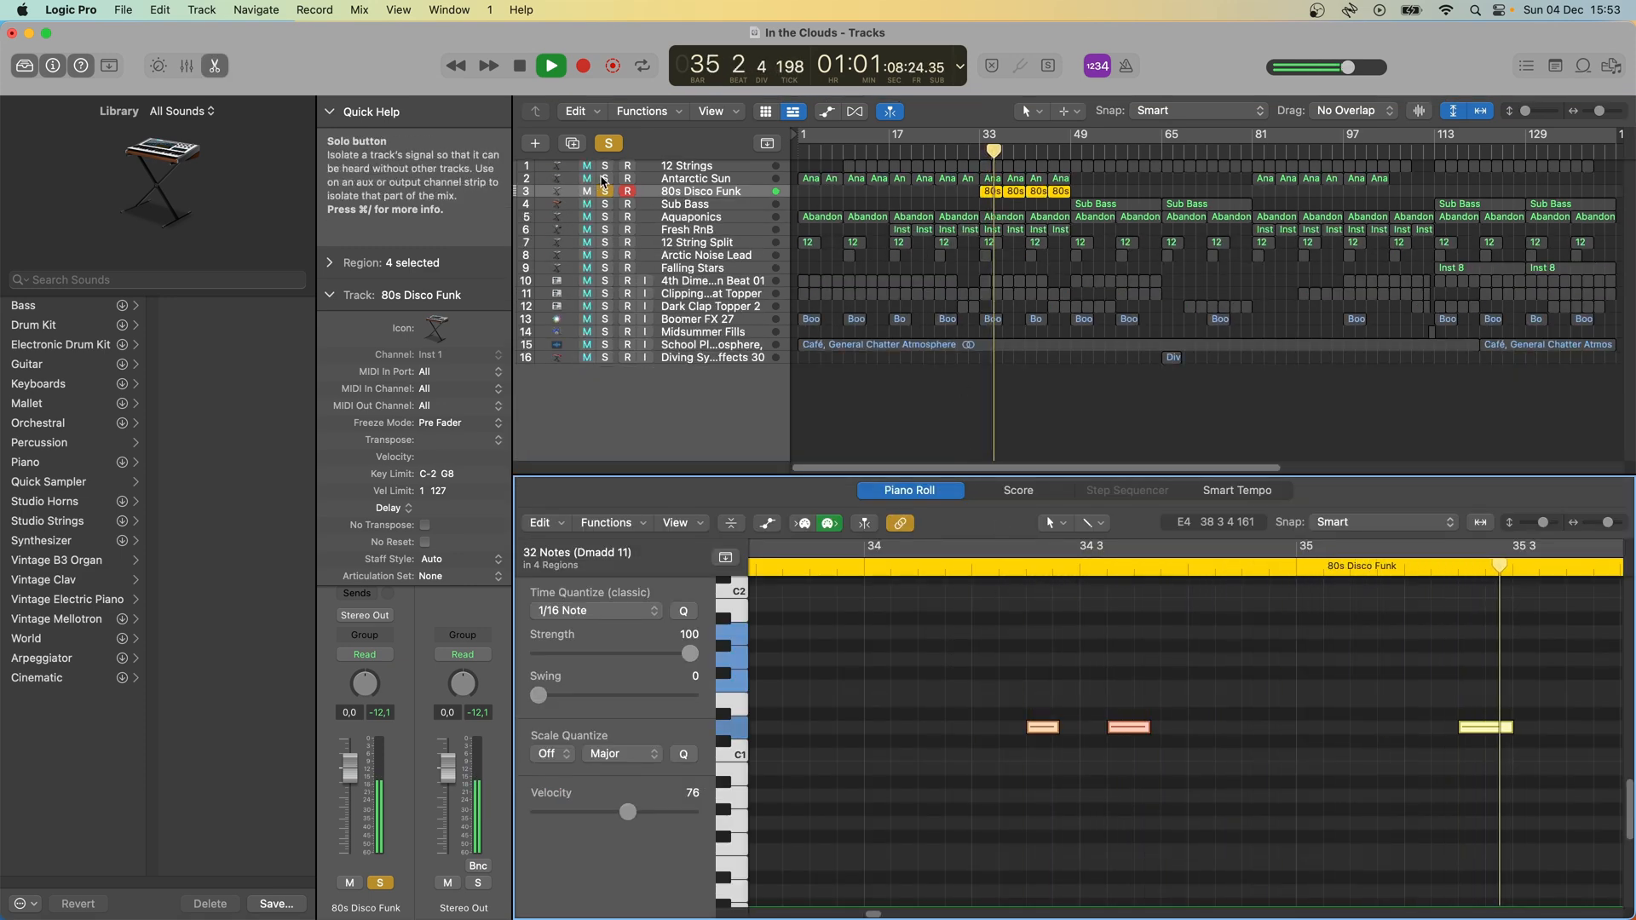
- Solo Antarctic Sun and 12 Strings again with 80s Disco Funk, listen to them together, and close the Piano Roll
drag(605, 179, 606, 166)
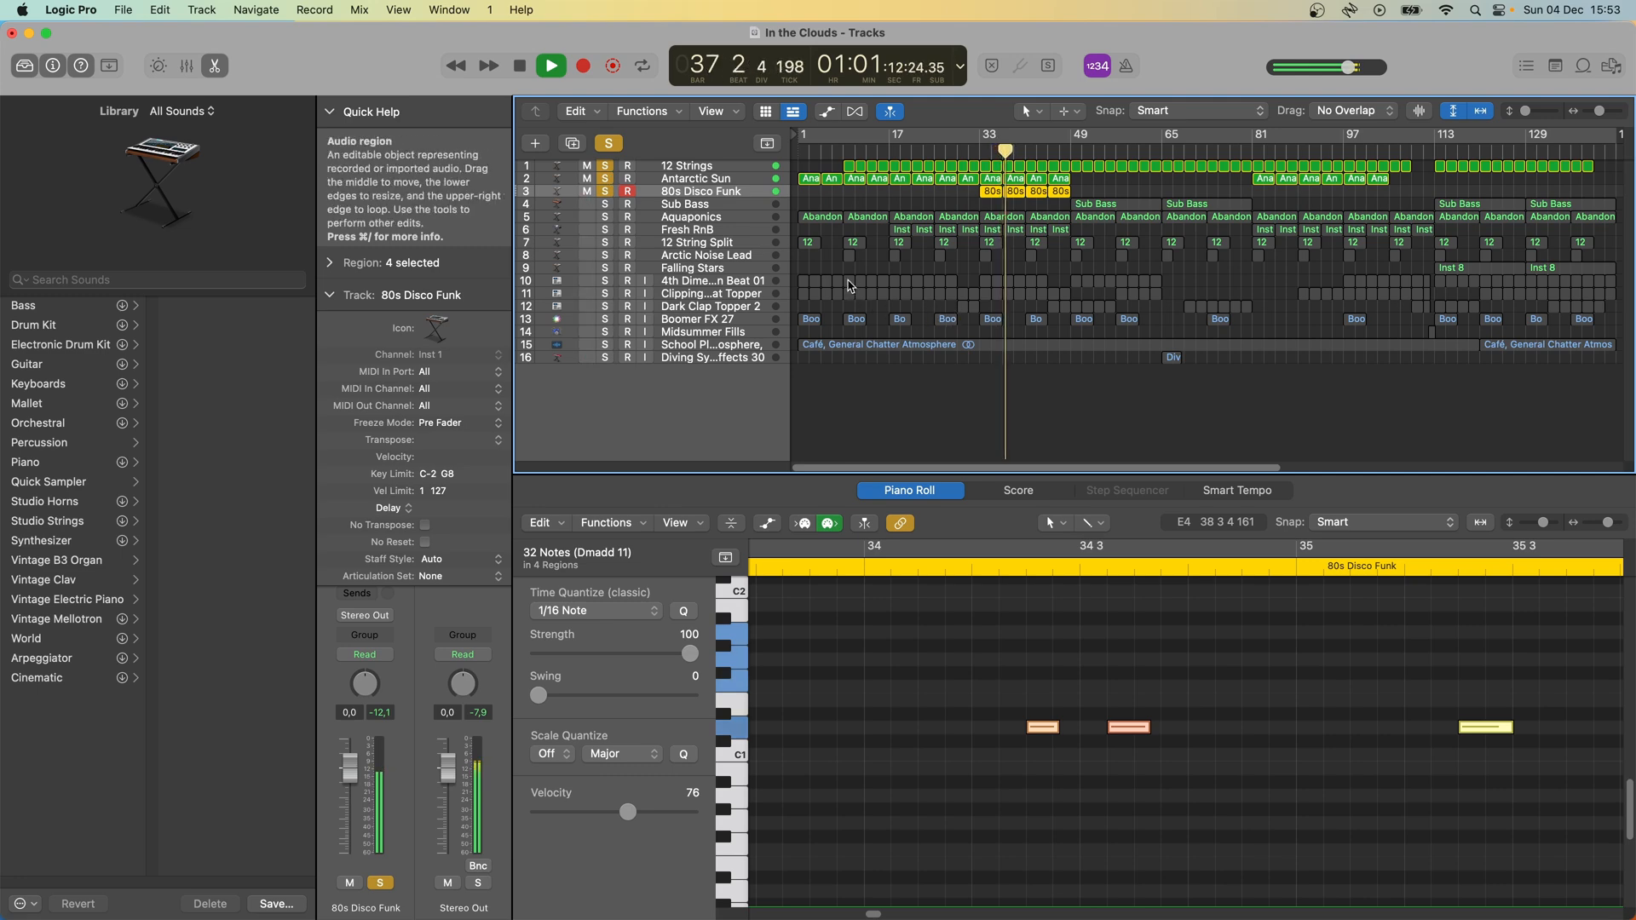
key(e)
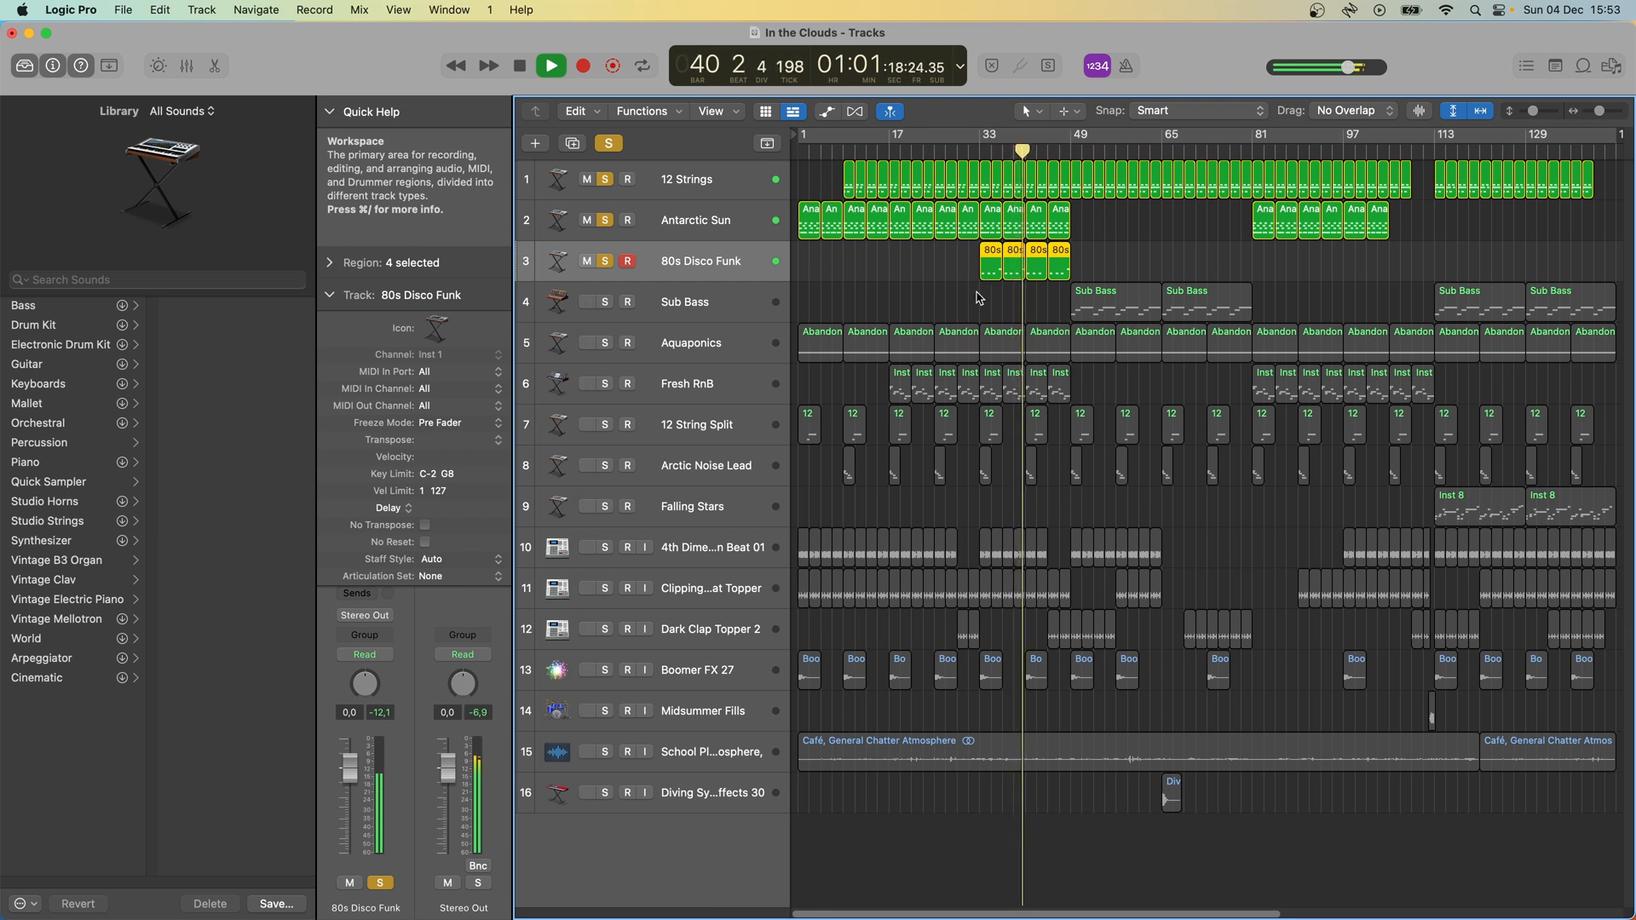
key(space)
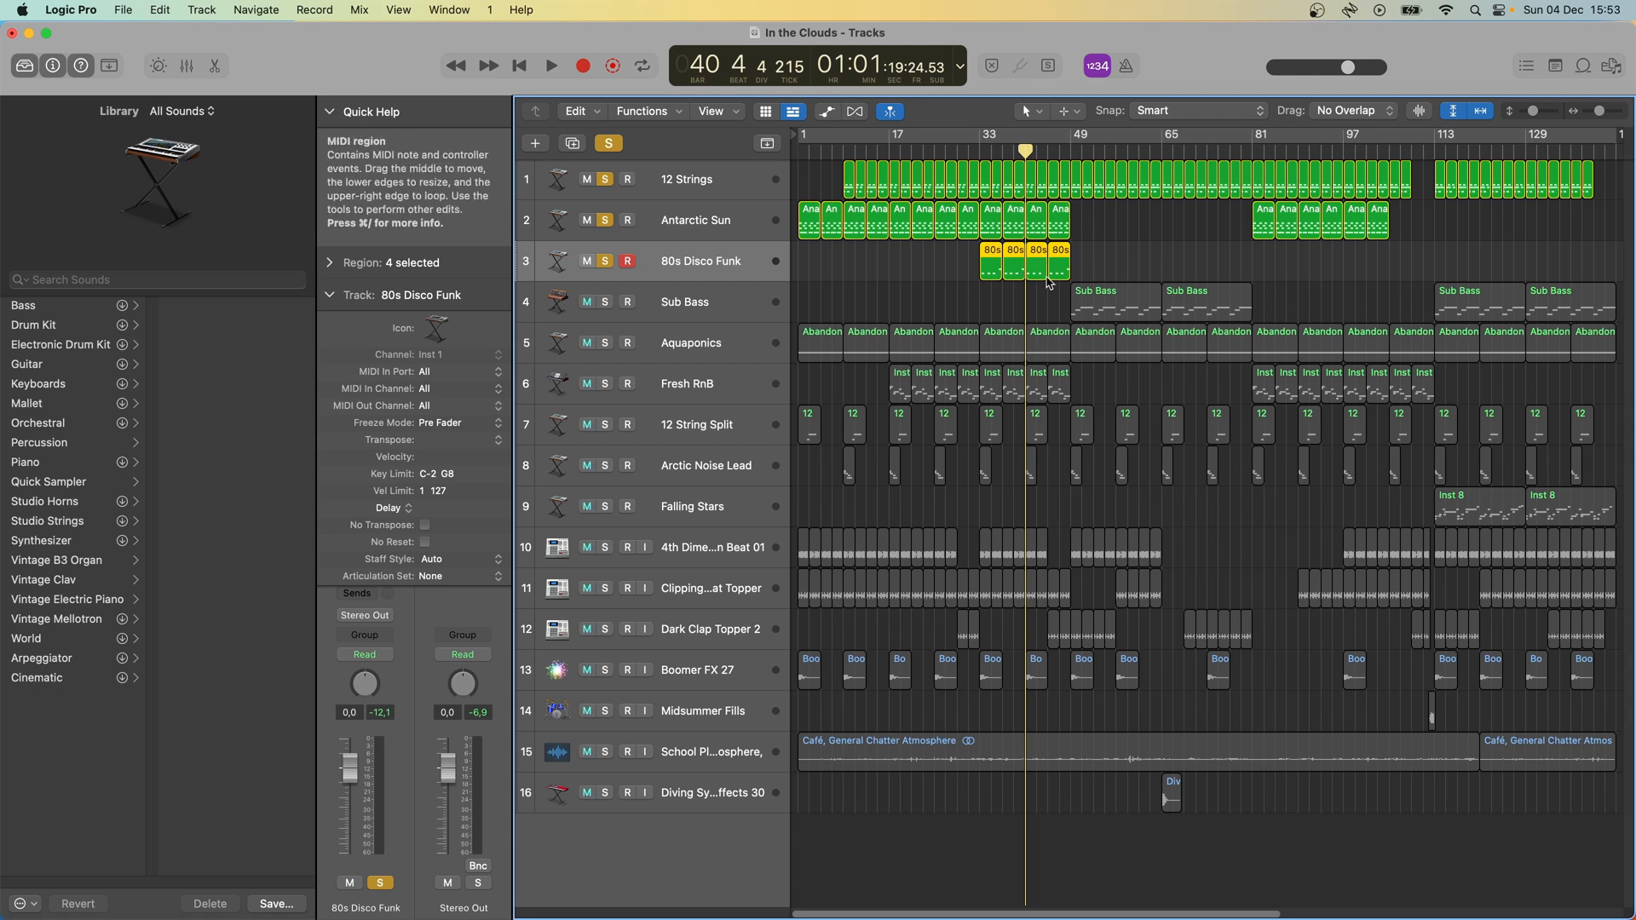
- Solo the Sub Bass track and open its region at bar 49 in the Piano Roll, zoomed to fit horizontally
click(1071, 150)
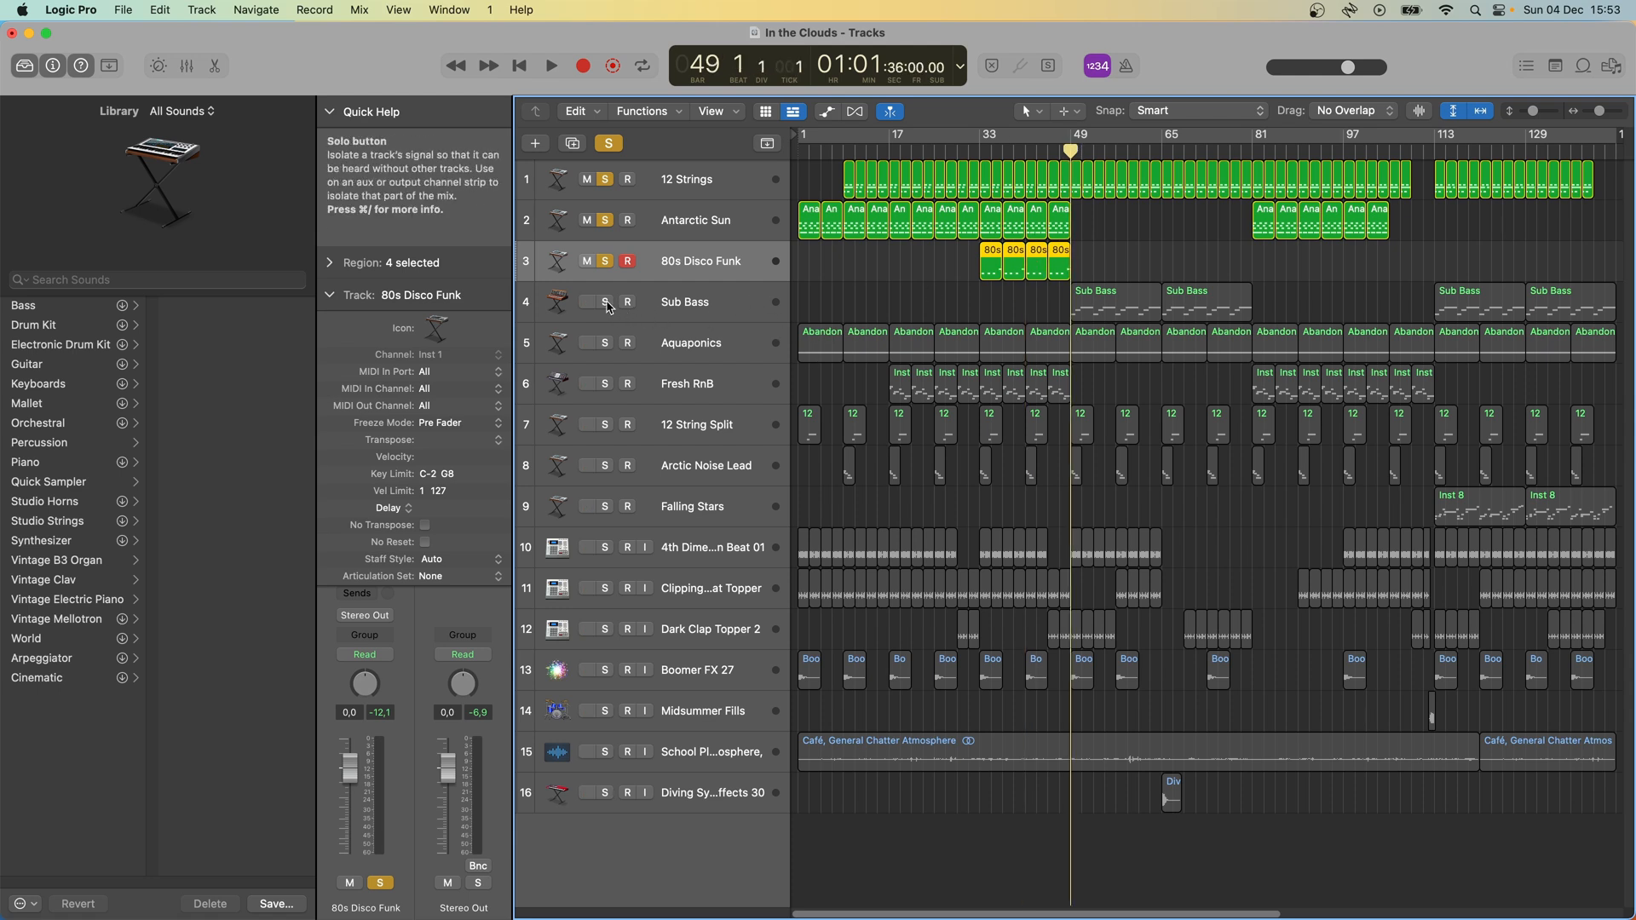
click(767, 304)
double_click(1120, 309)
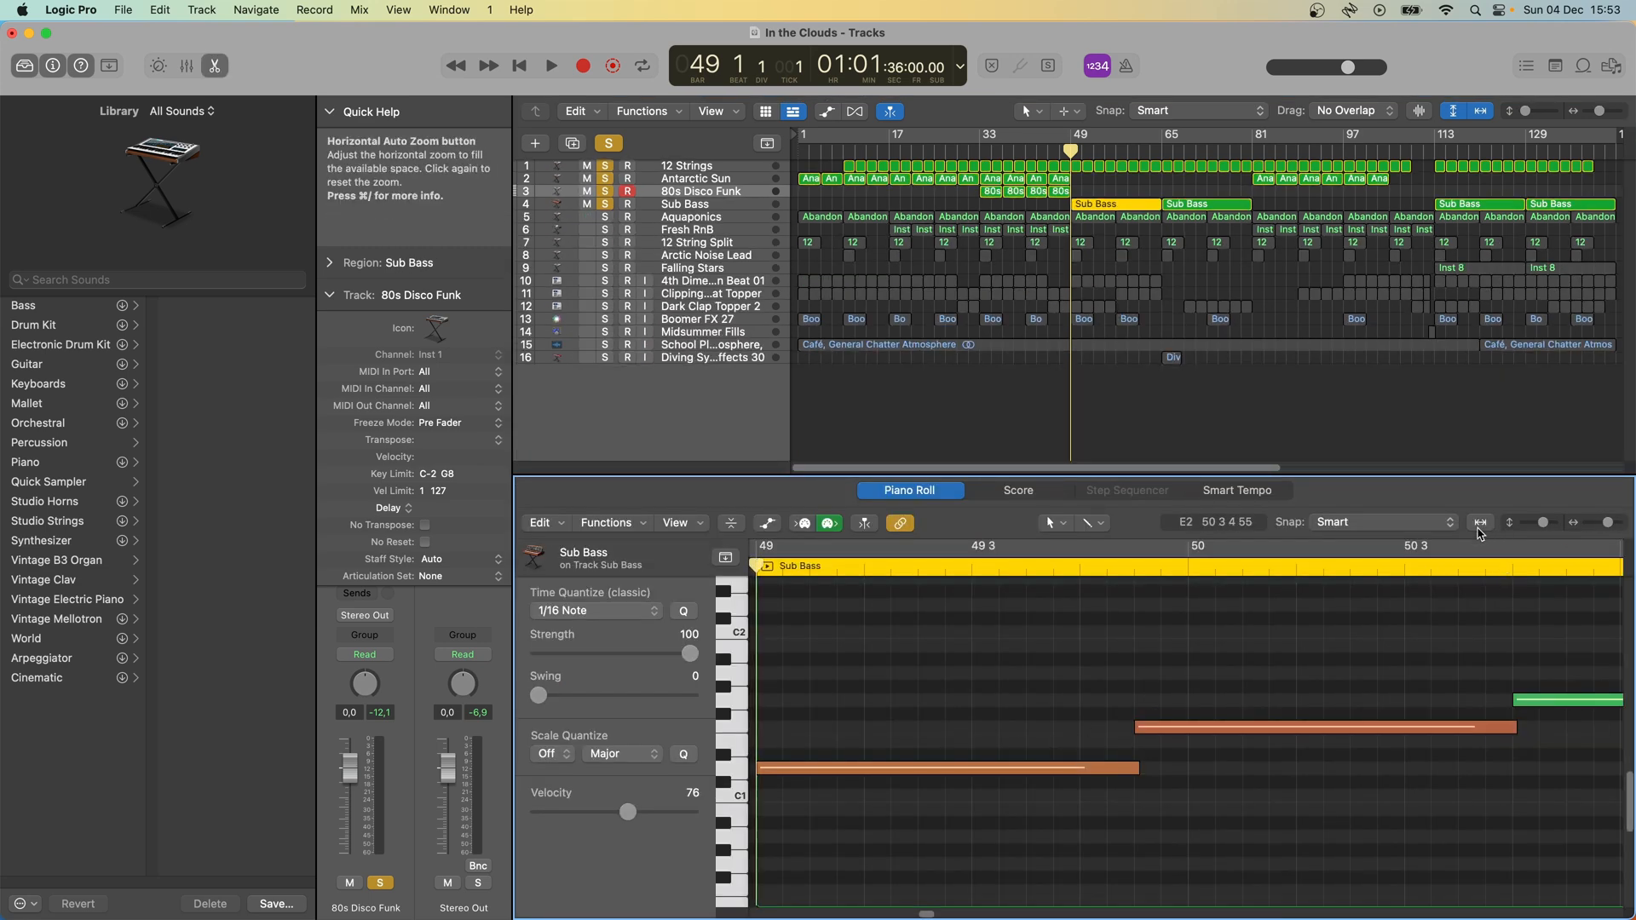
click(1479, 522)
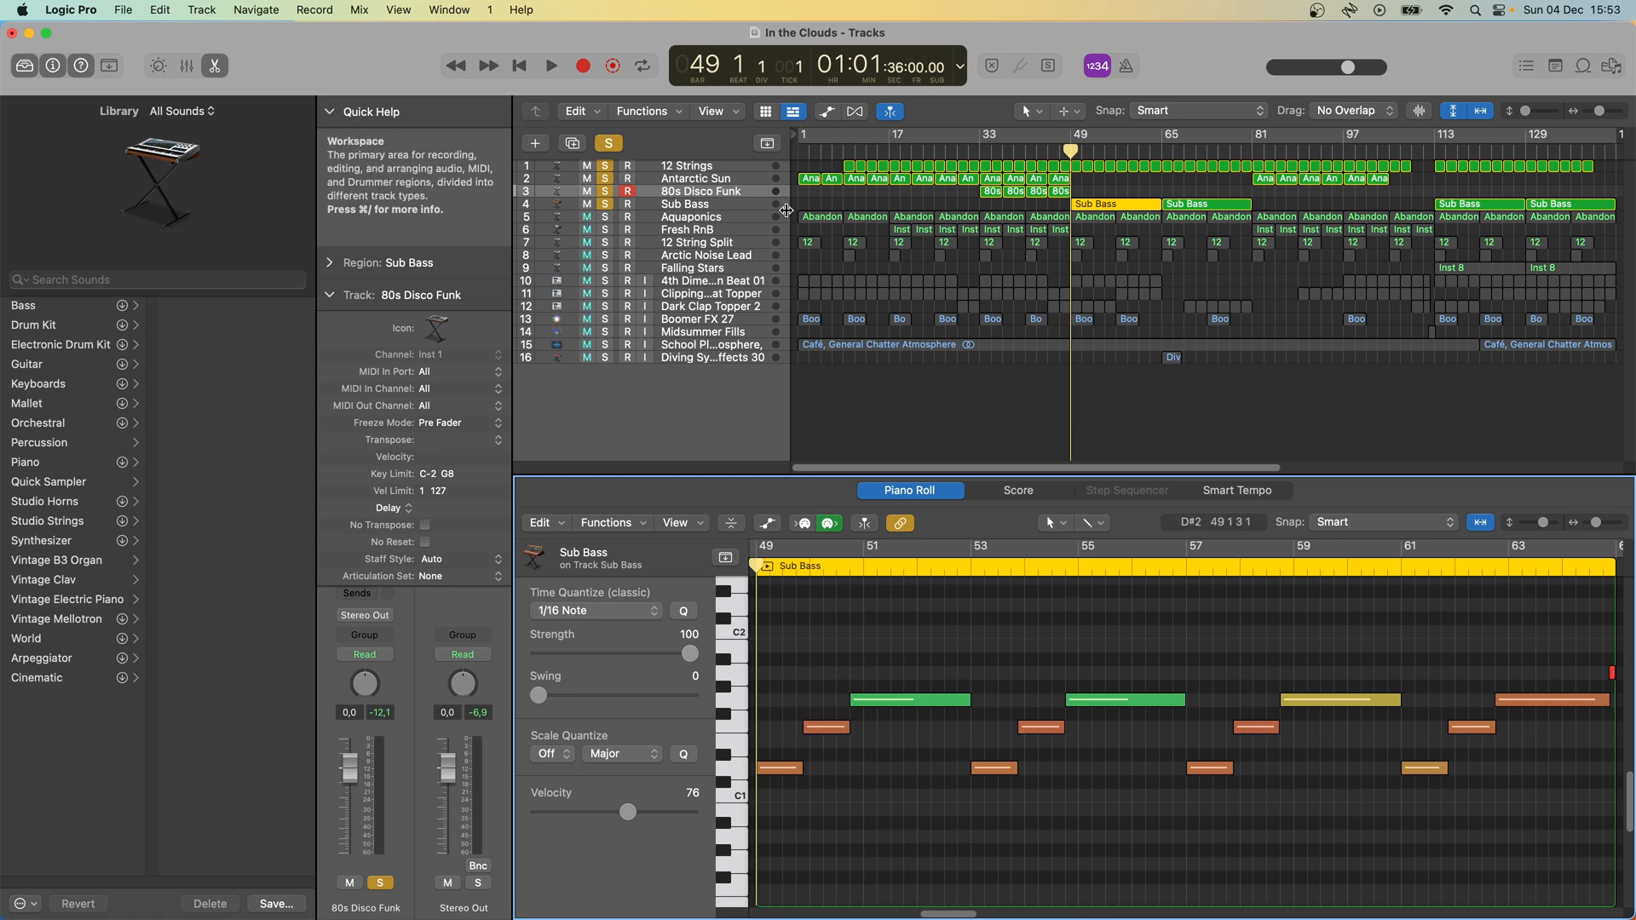
- Play the soloed tracks from bar 49 and examine the Sub Bass track's Cutoff automation, hiding it again after stopping
key(space)
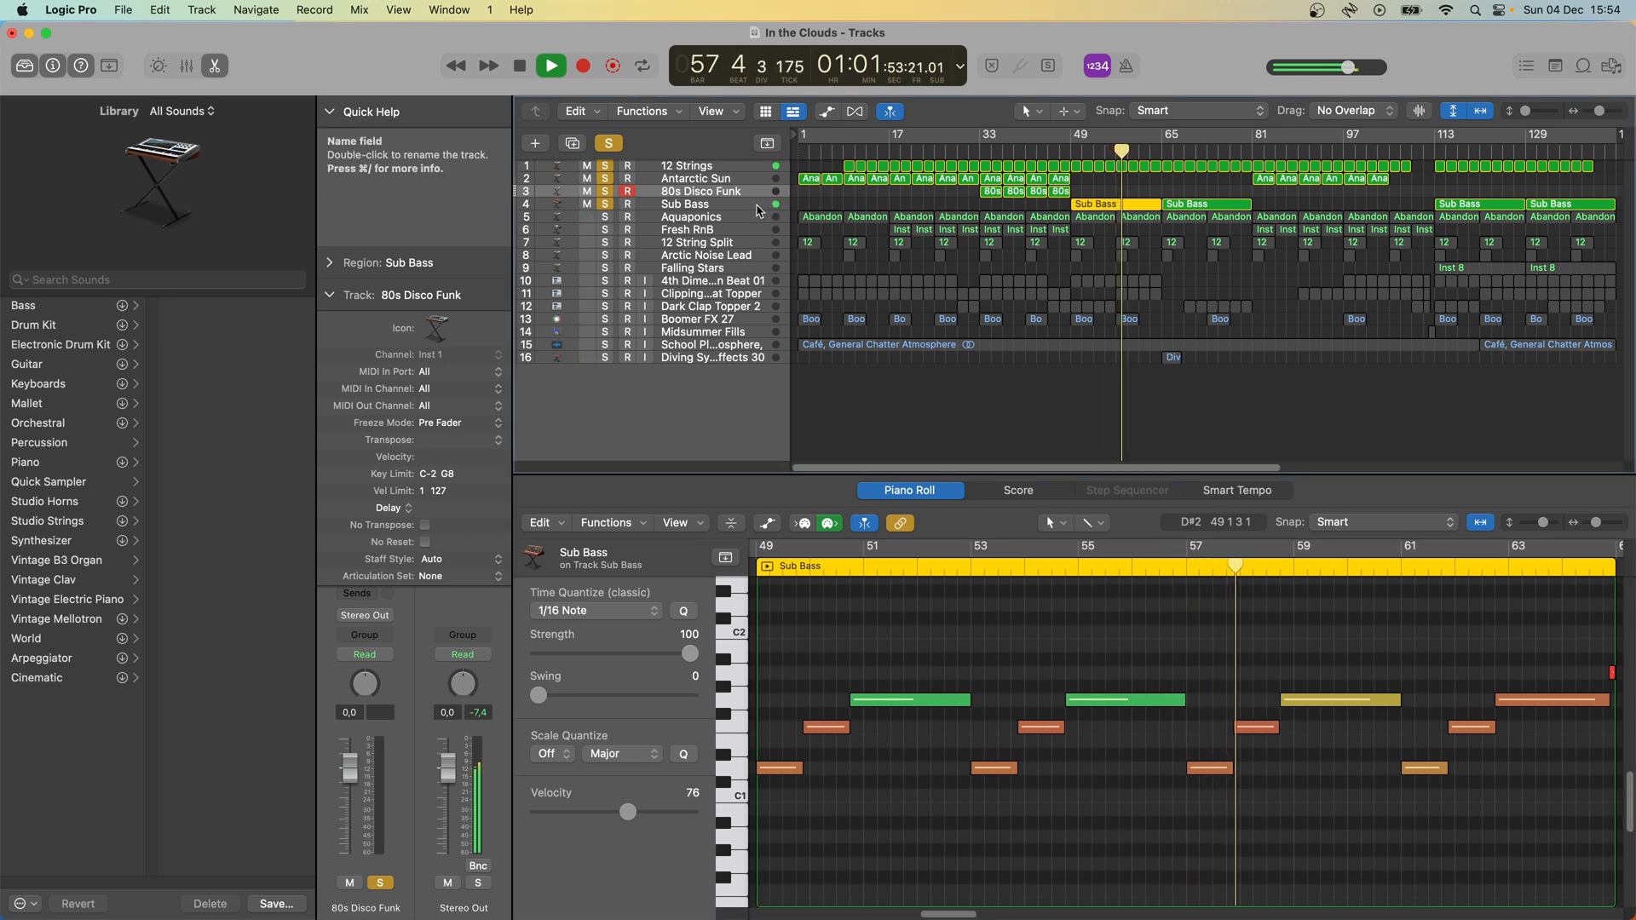
click(757, 206)
key(a)
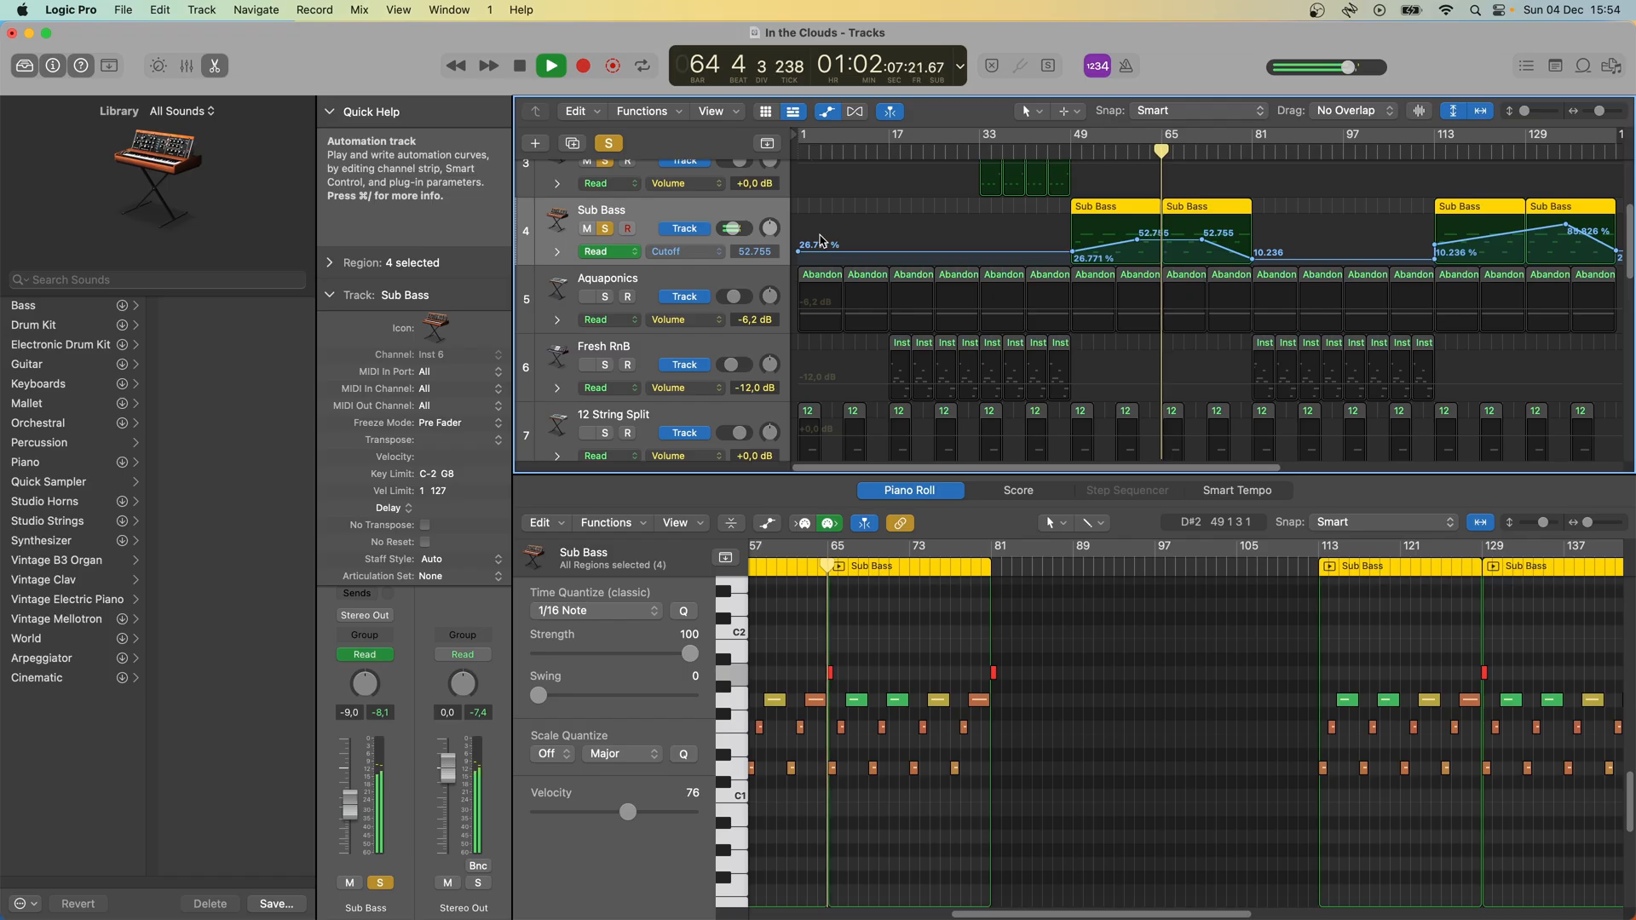
key(space)
key(z)
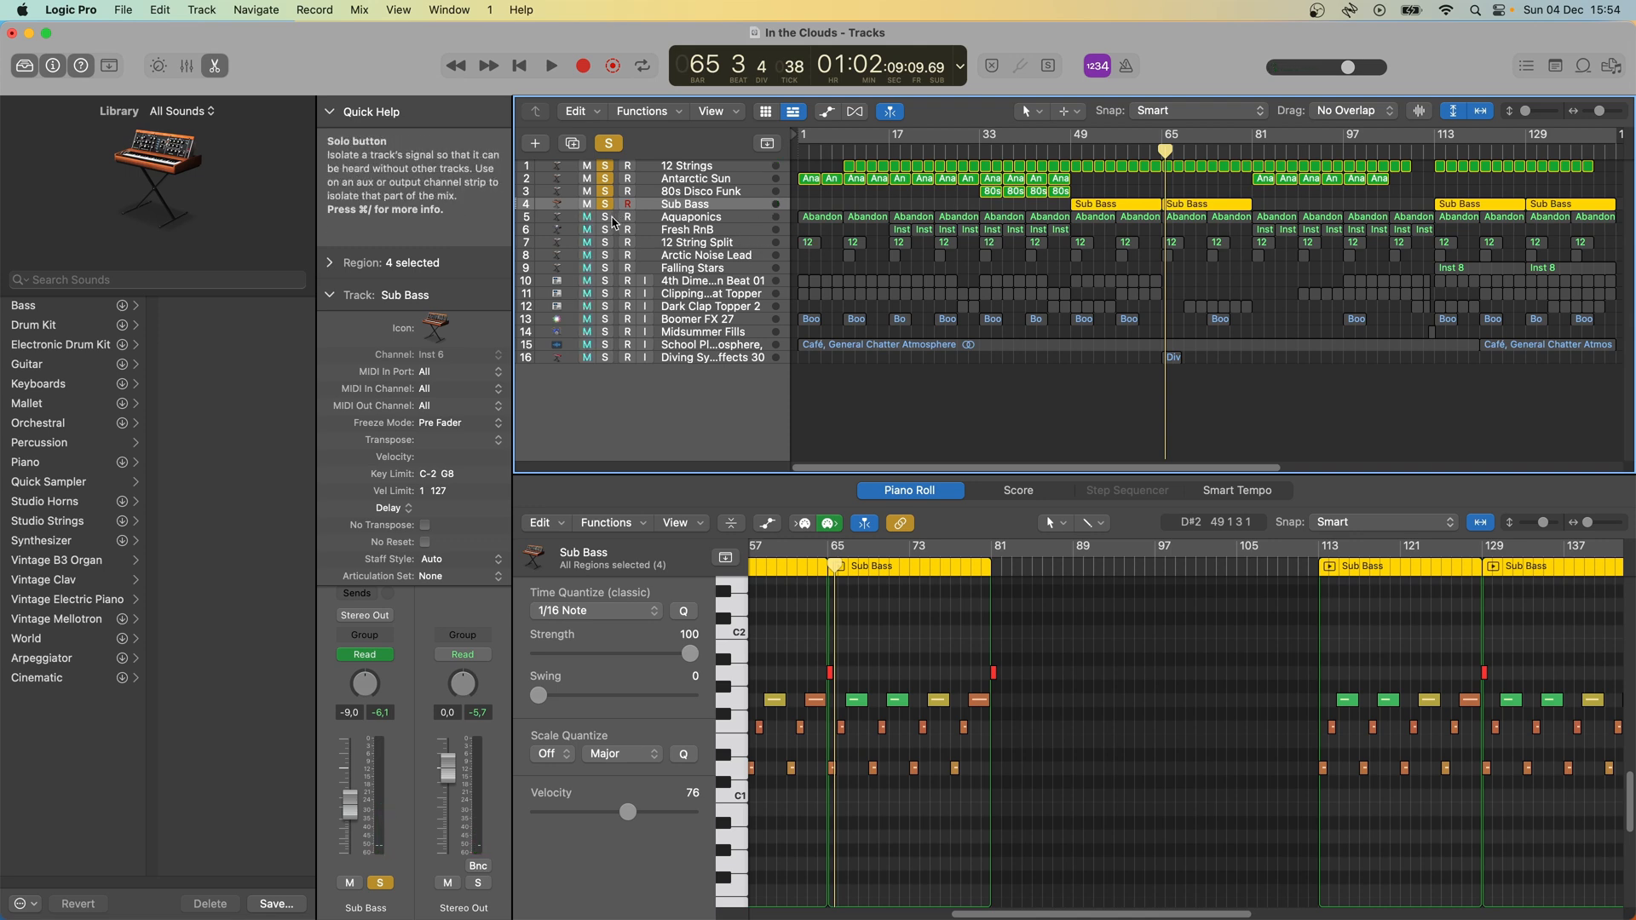
- Solo and select the Aquaponics track to show its notes, and play from bar 49
click(605, 218)
click(714, 219)
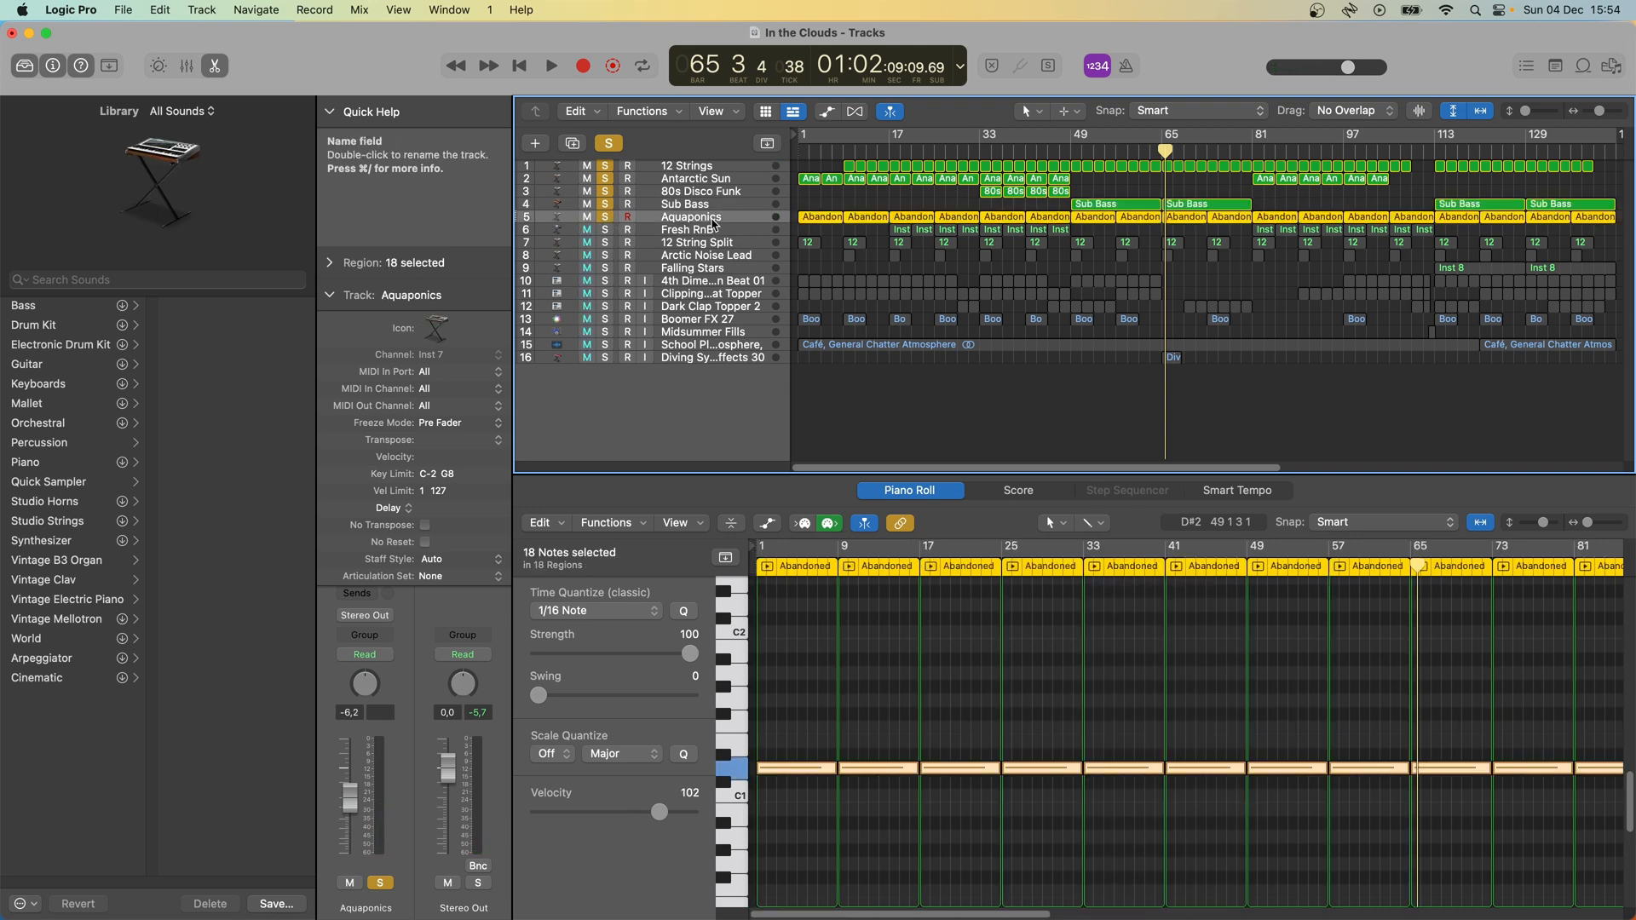
click(1071, 150)
key(space)
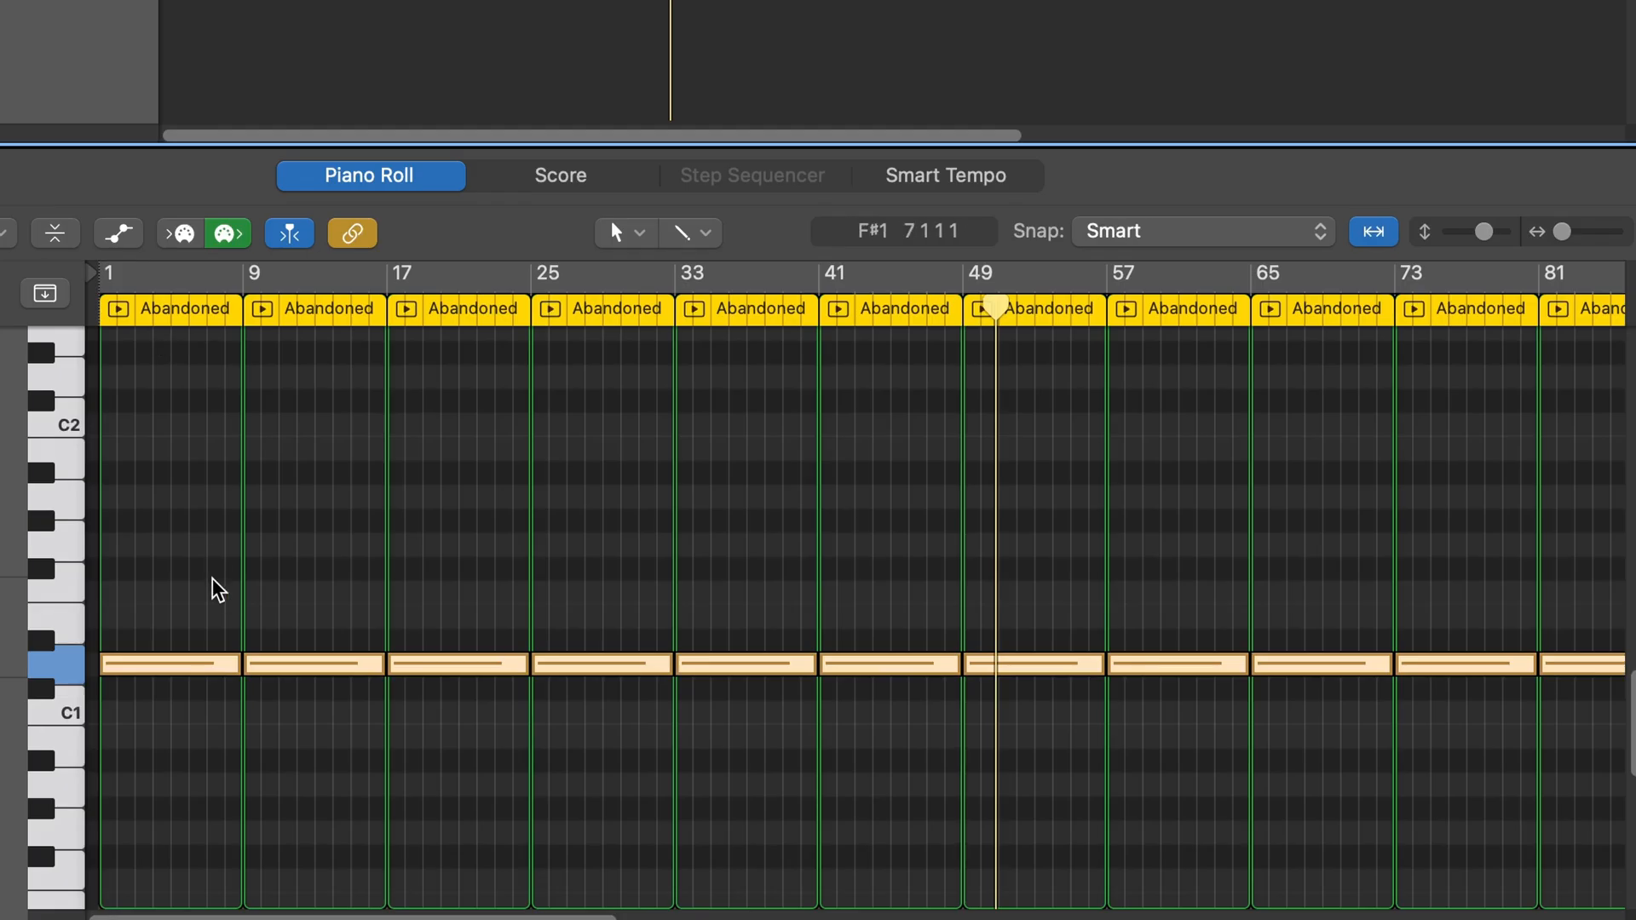
- Select the Aquaponics notes in the Piano Roll and inspect the track's Alchemy instrument, closing its window again
drag(166, 601, 1548, 720)
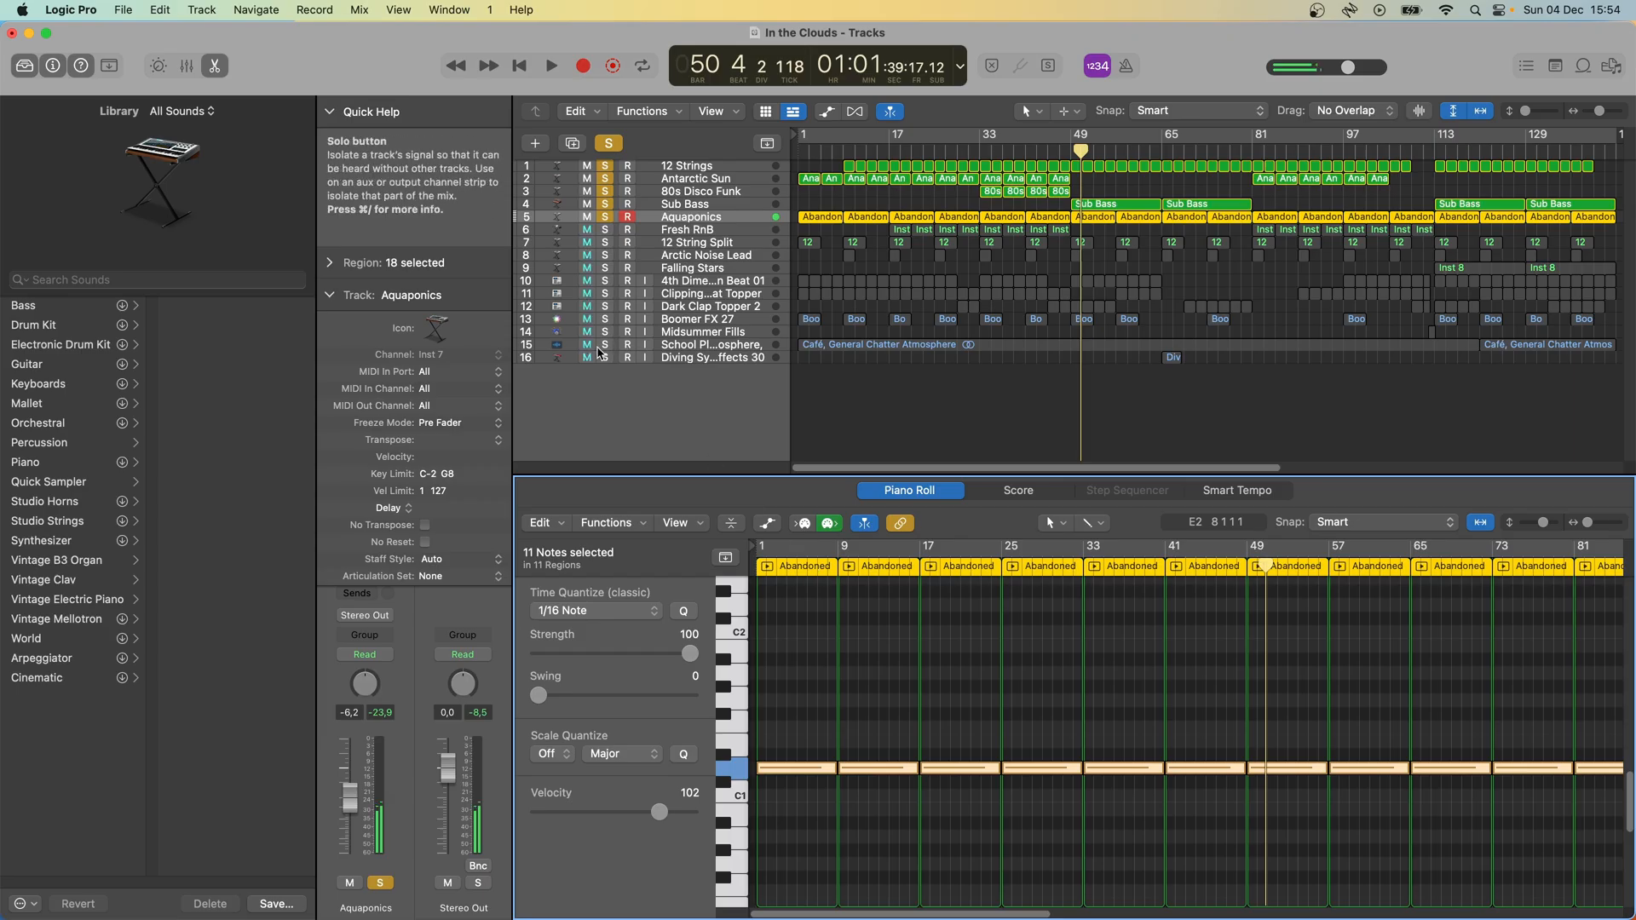
click(167, 181)
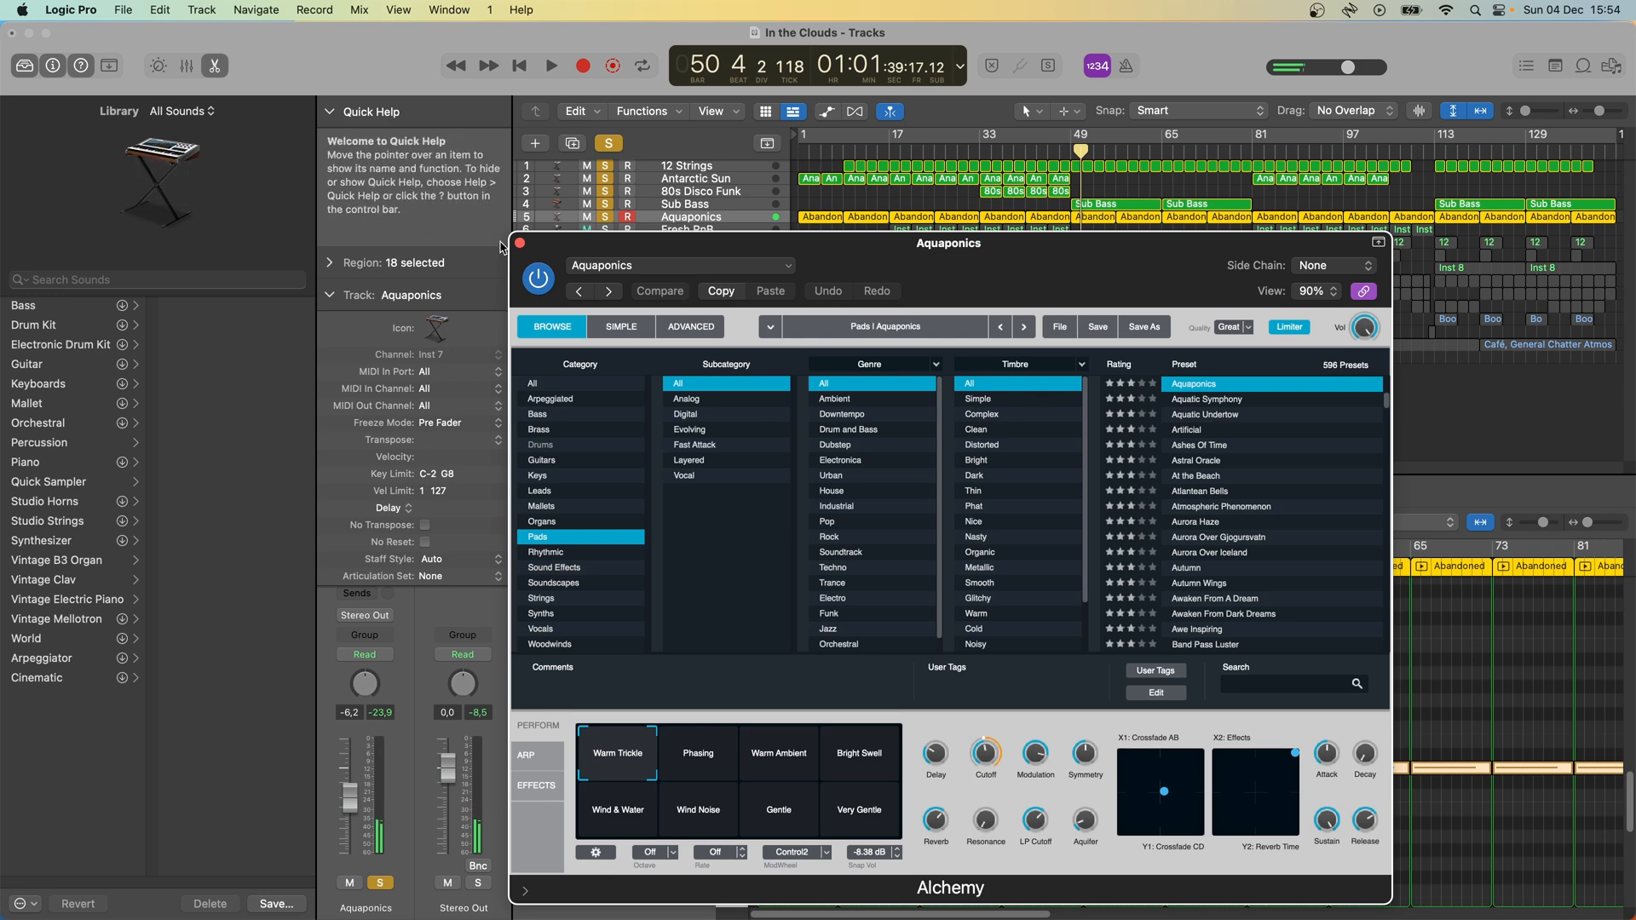
click(520, 243)
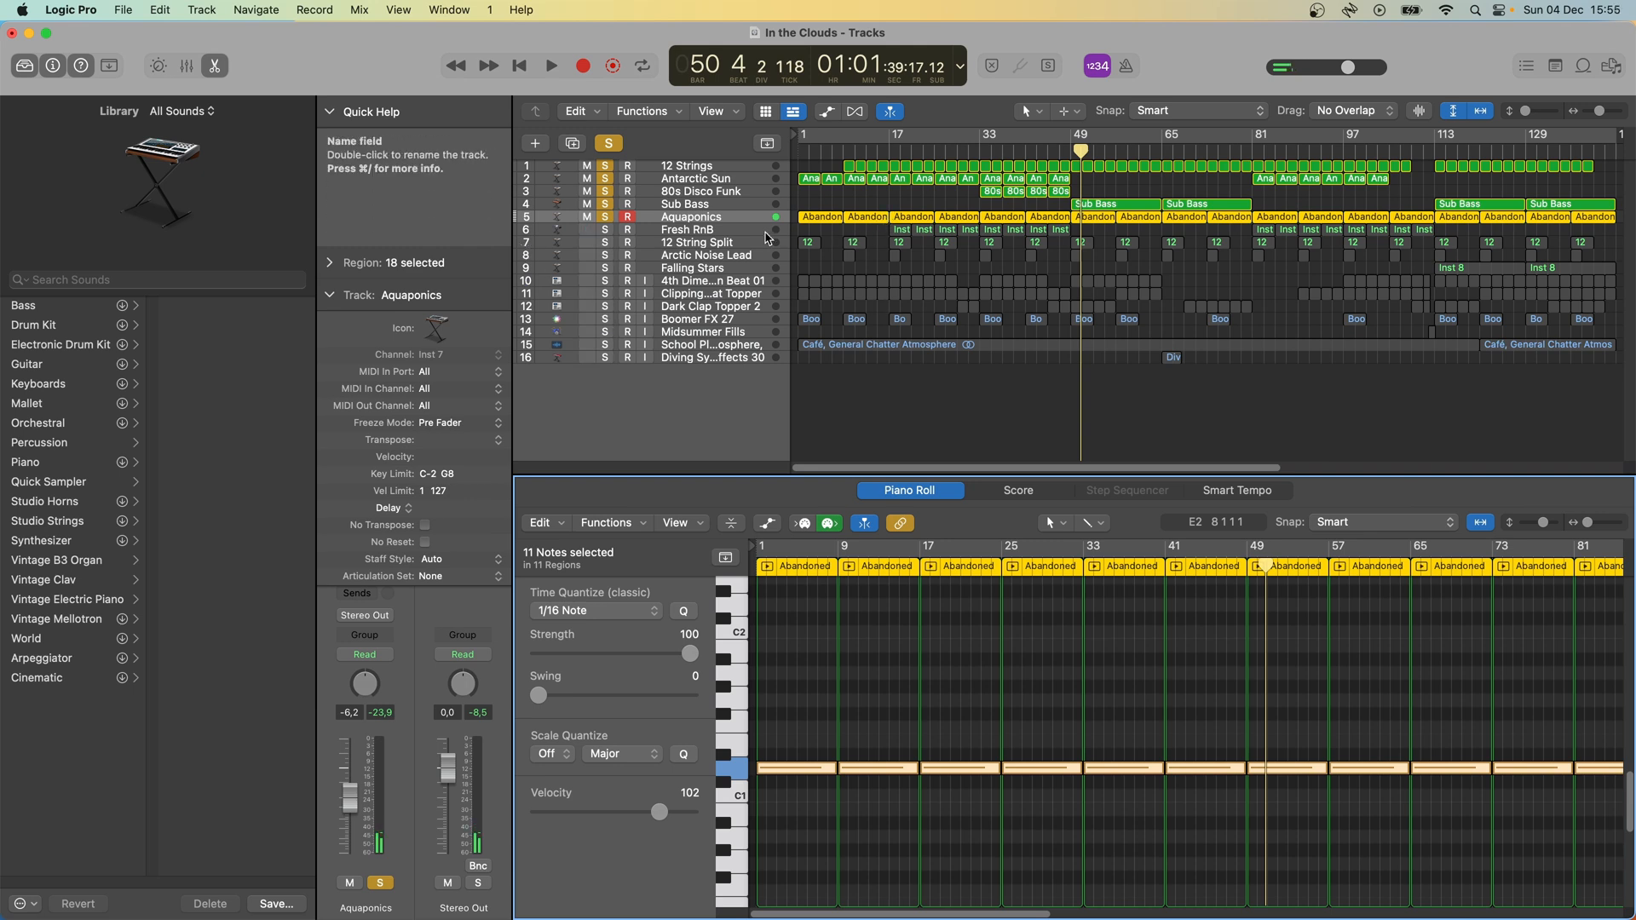
- Solo the Fresh RnB track, play from bar 33 and show its notes zoomed in horizontally in the Piano Roll
click(740, 232)
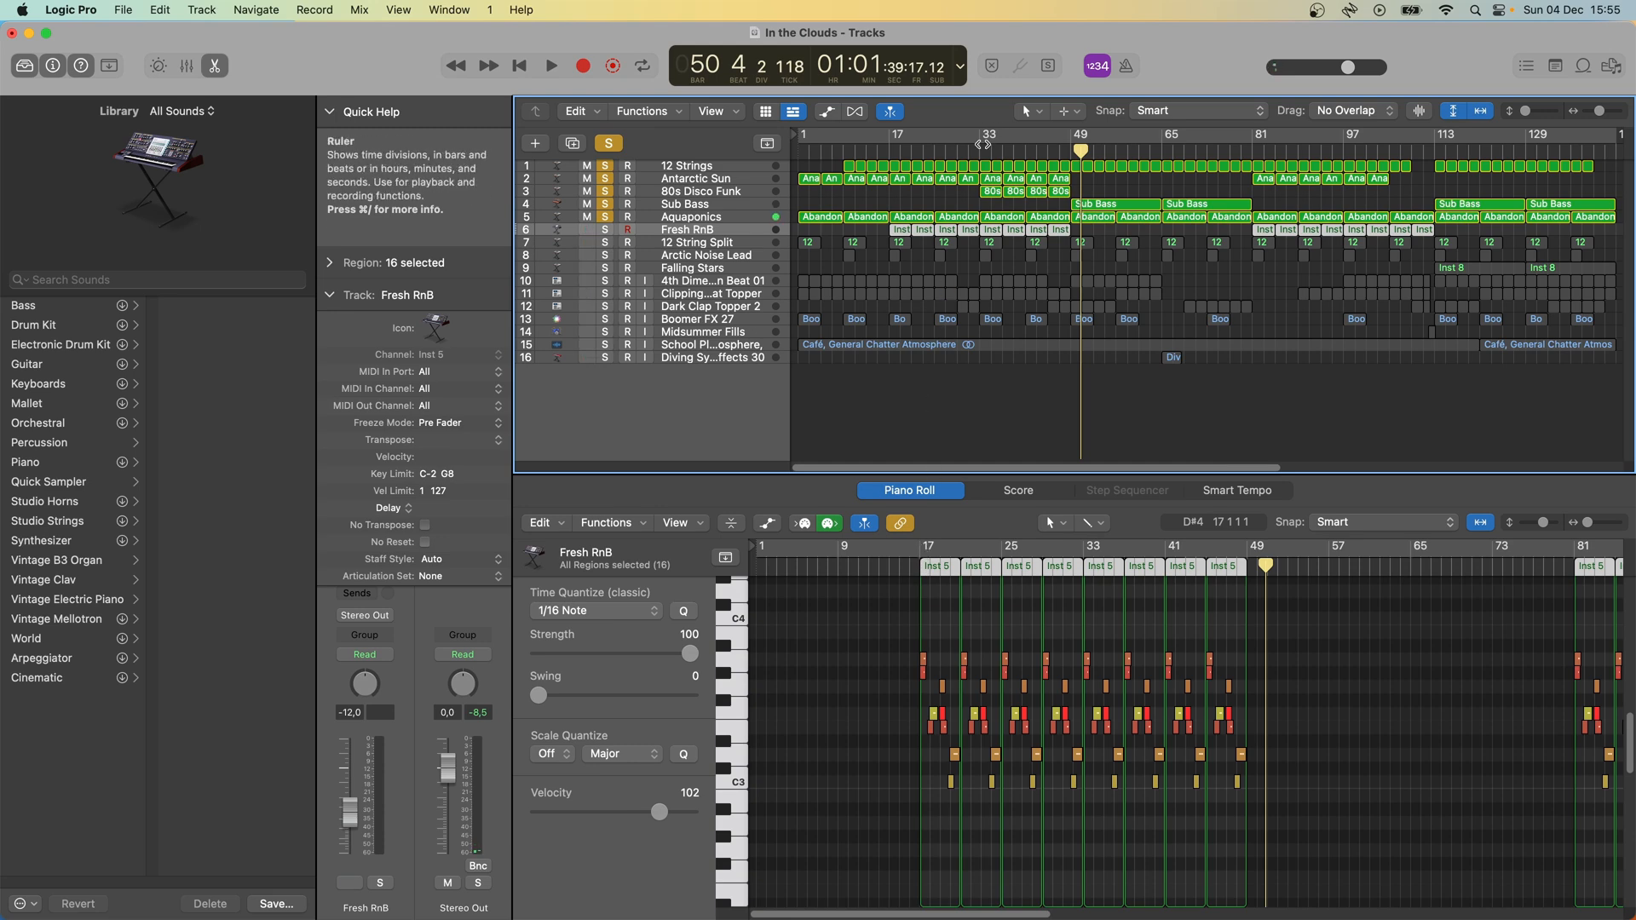
click(980, 151)
key(p)
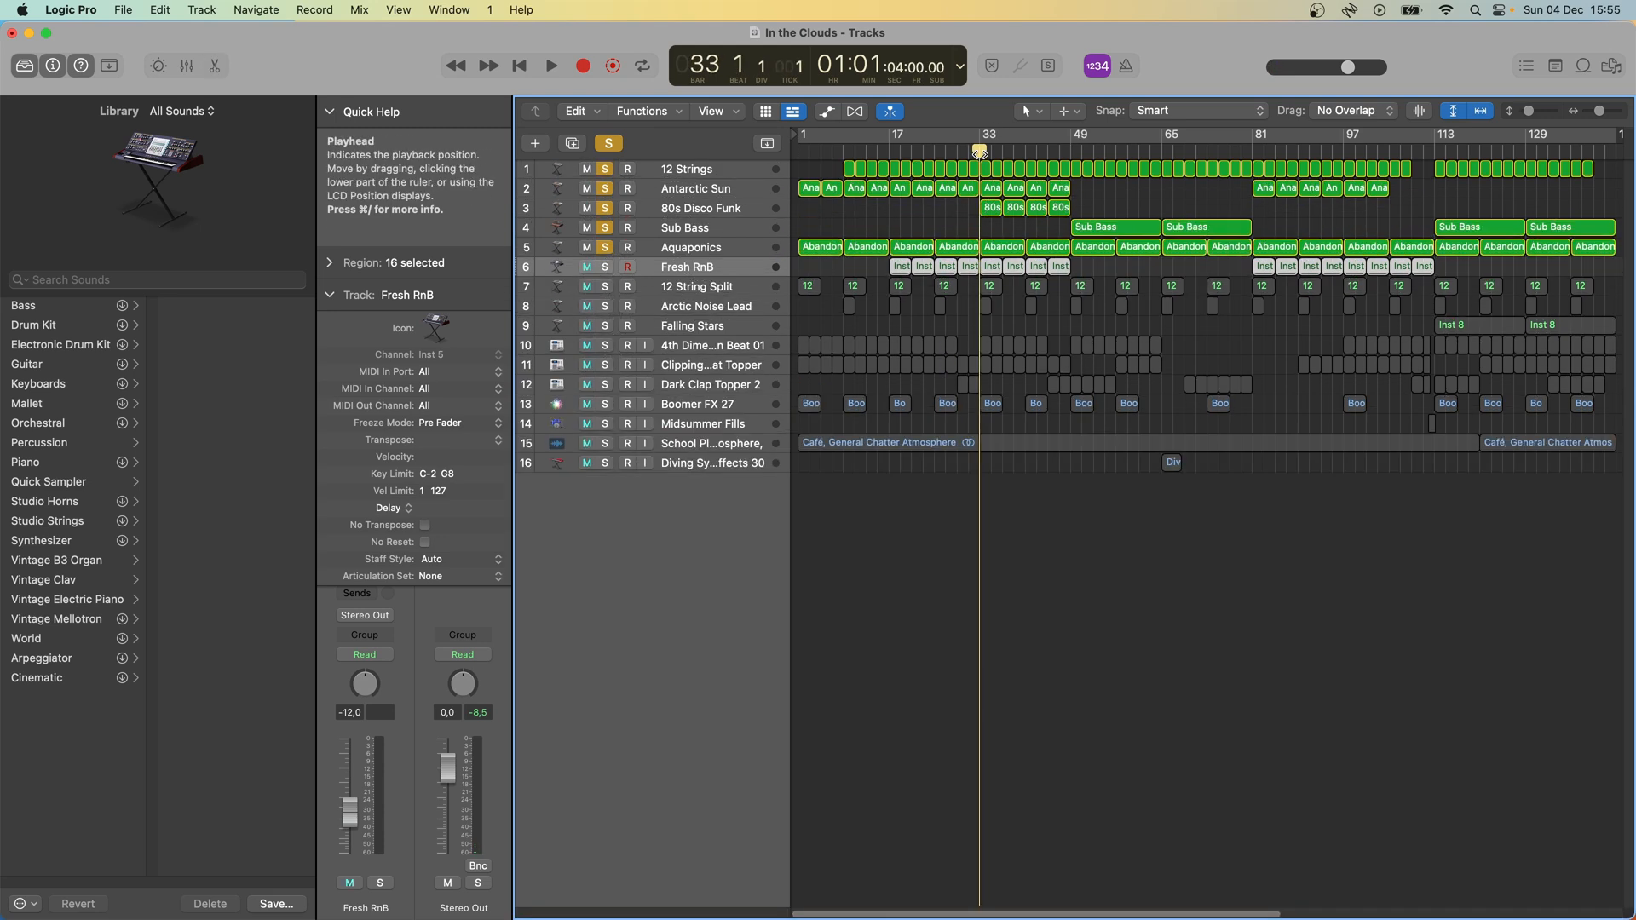
key(s)
key(space)
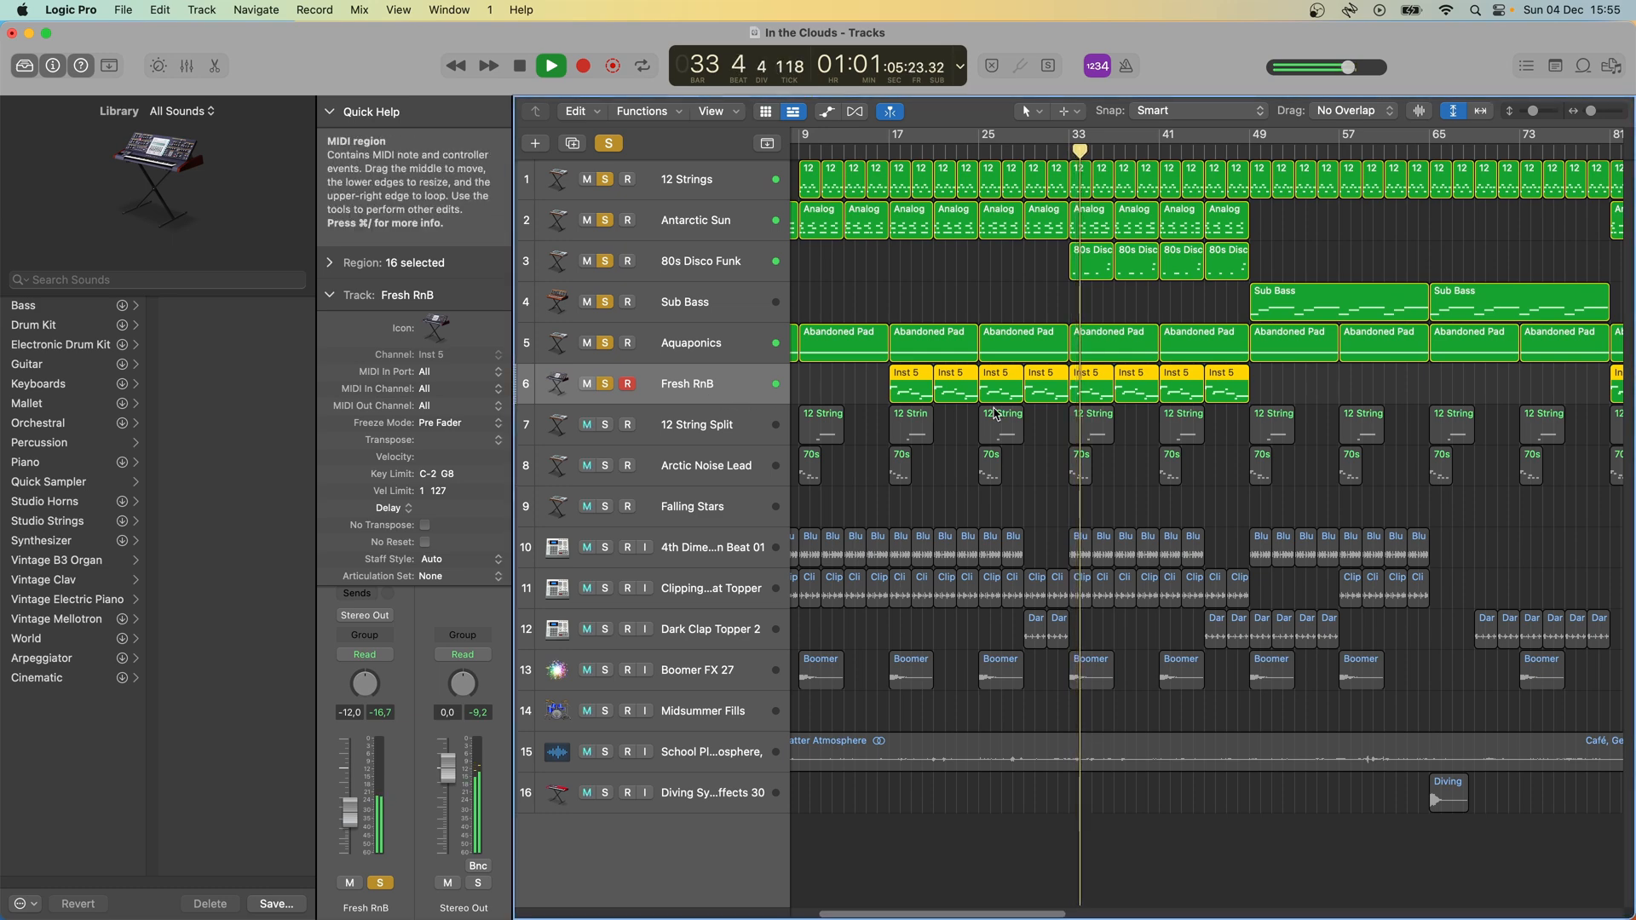
key(p)
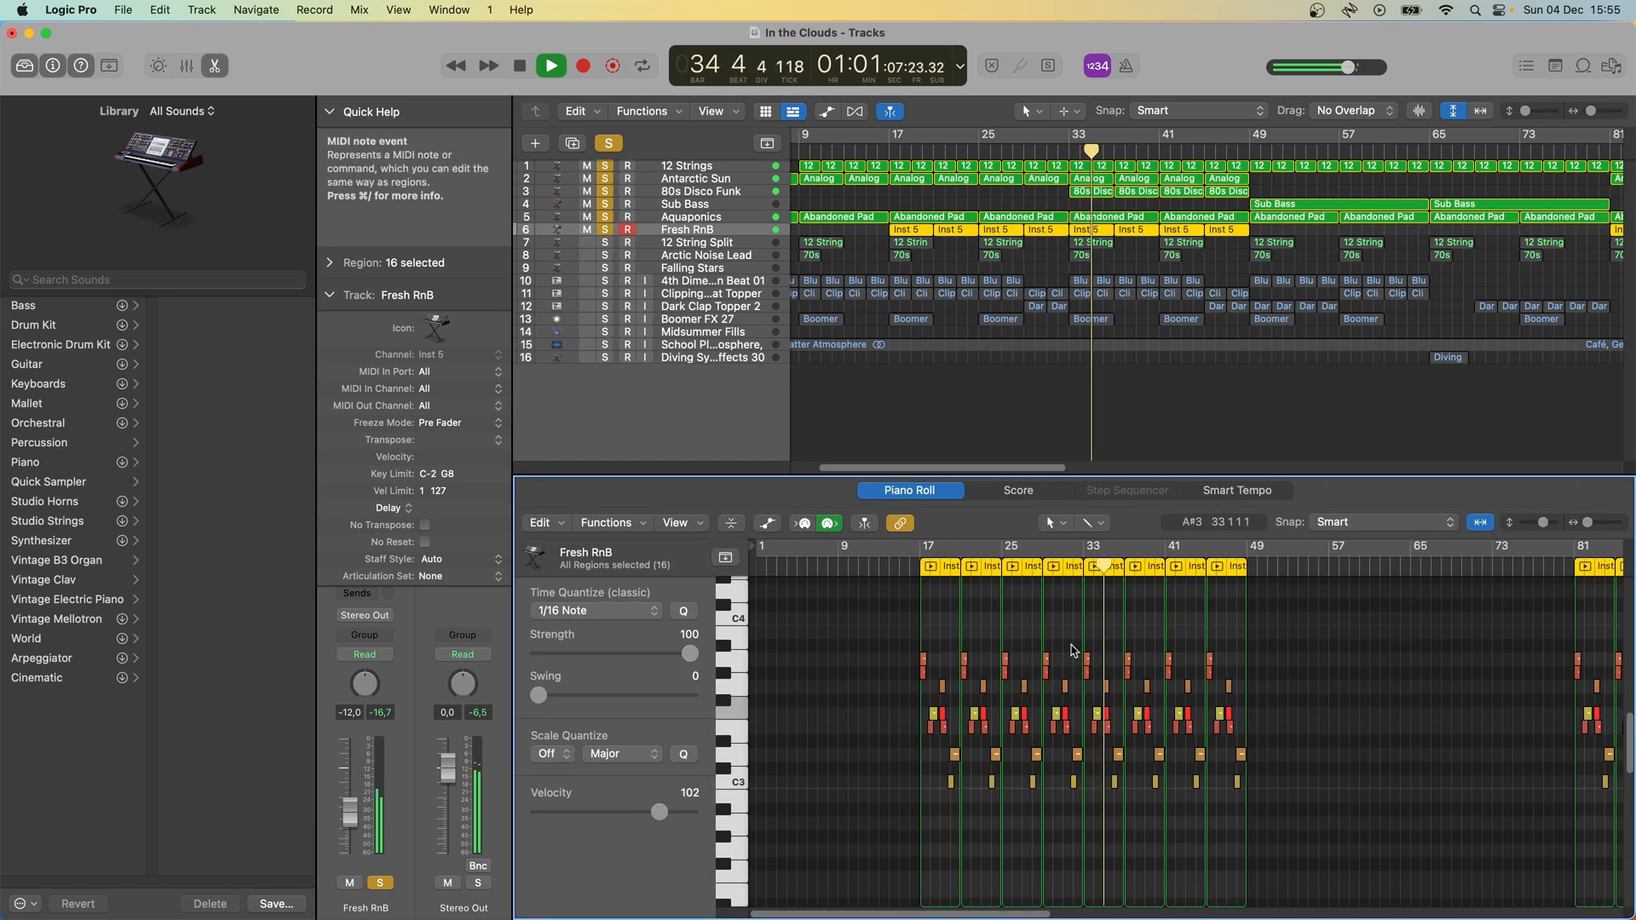
drag(1588, 522, 1612, 526)
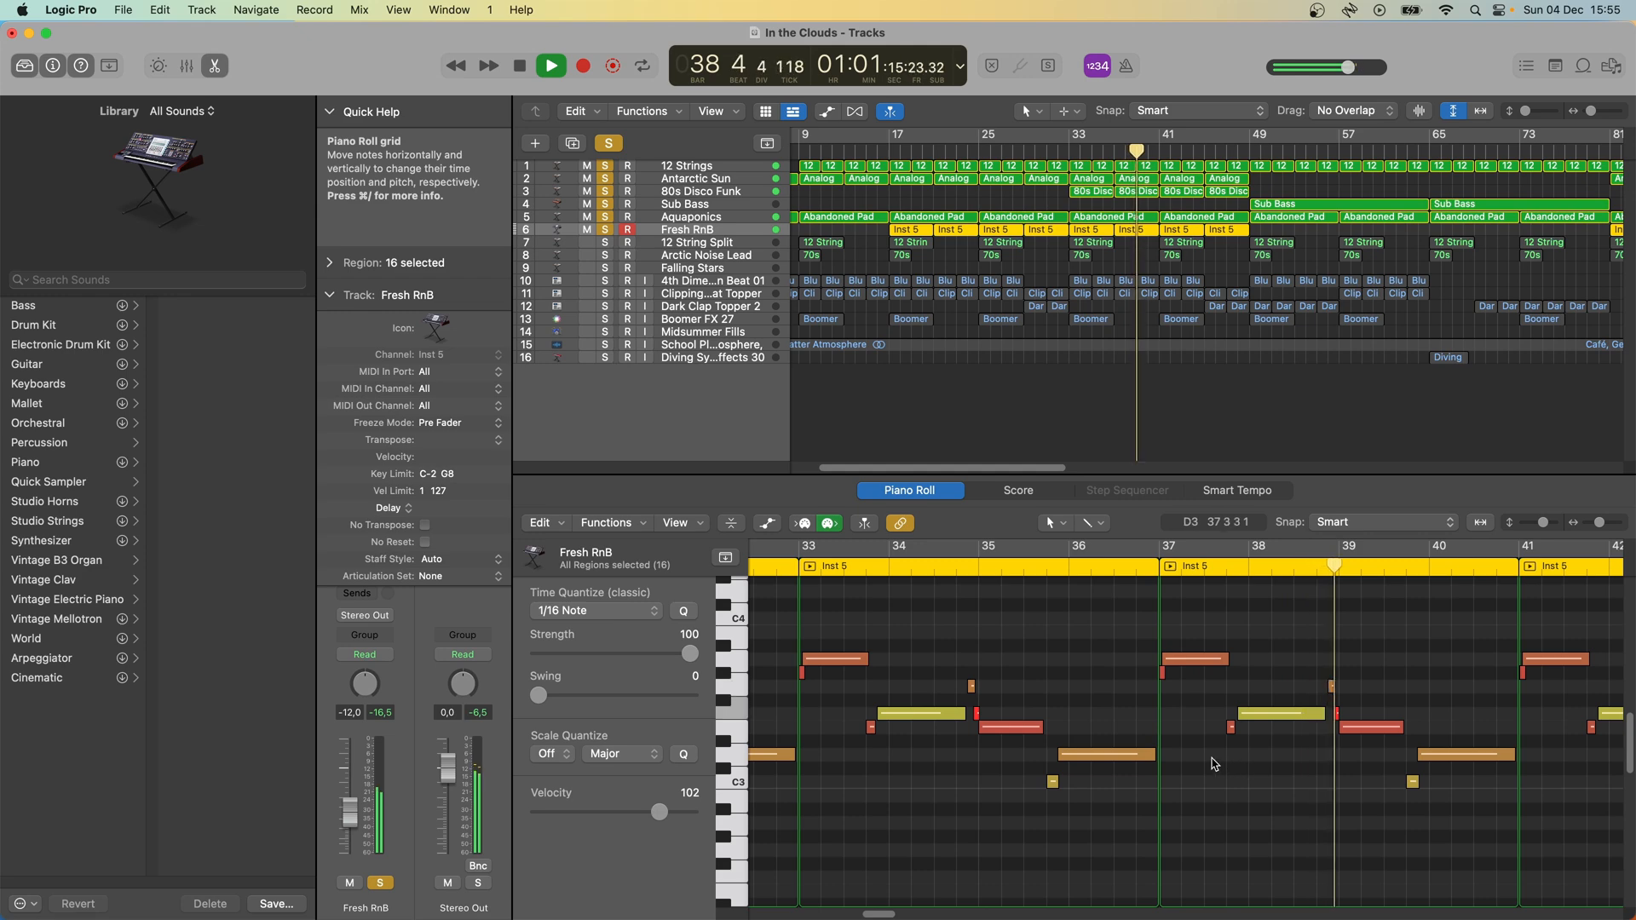
- Stop playback and inspect the Fresh RnB track's ES2 instrument, closing its window again
mouse_move(162, 179)
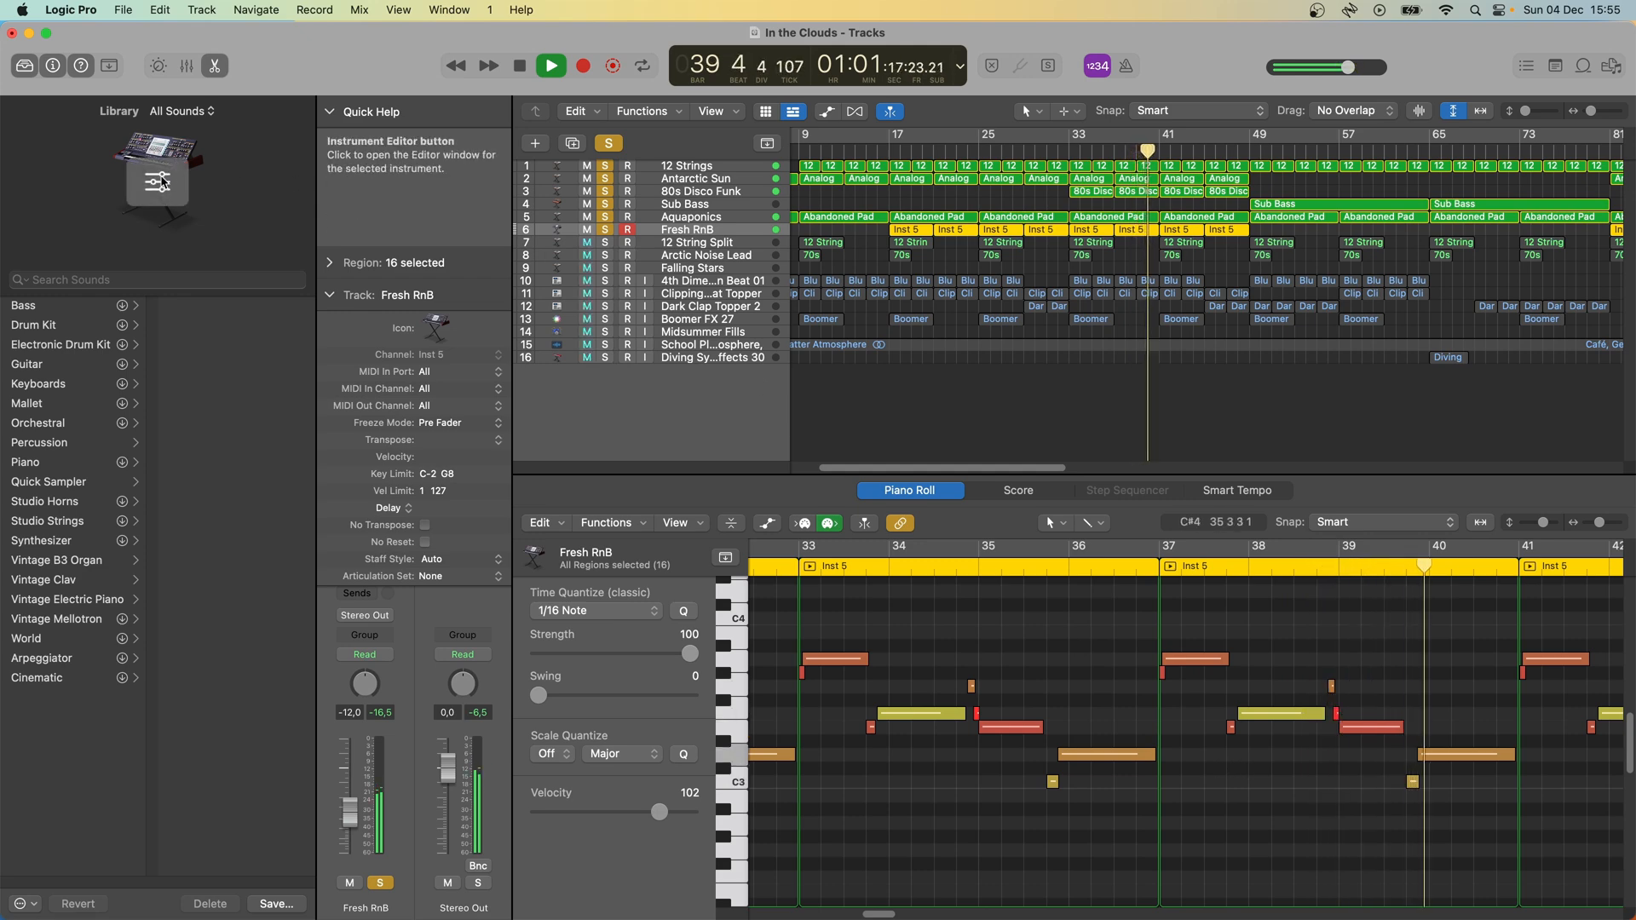
key(space)
click(163, 181)
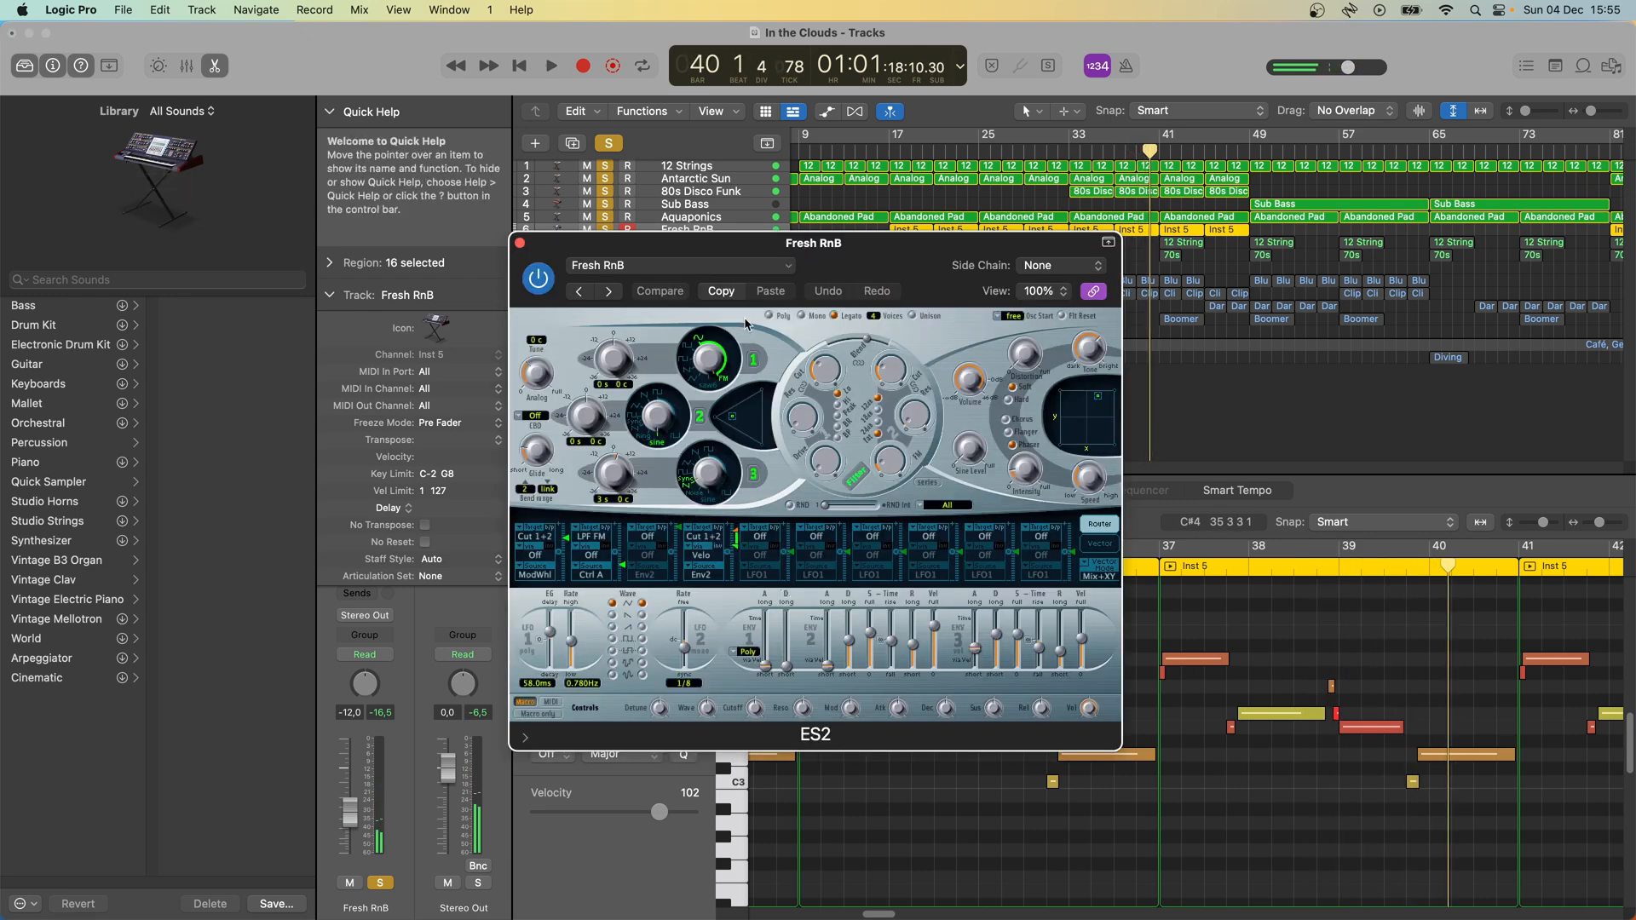
drag(886, 249, 857, 246)
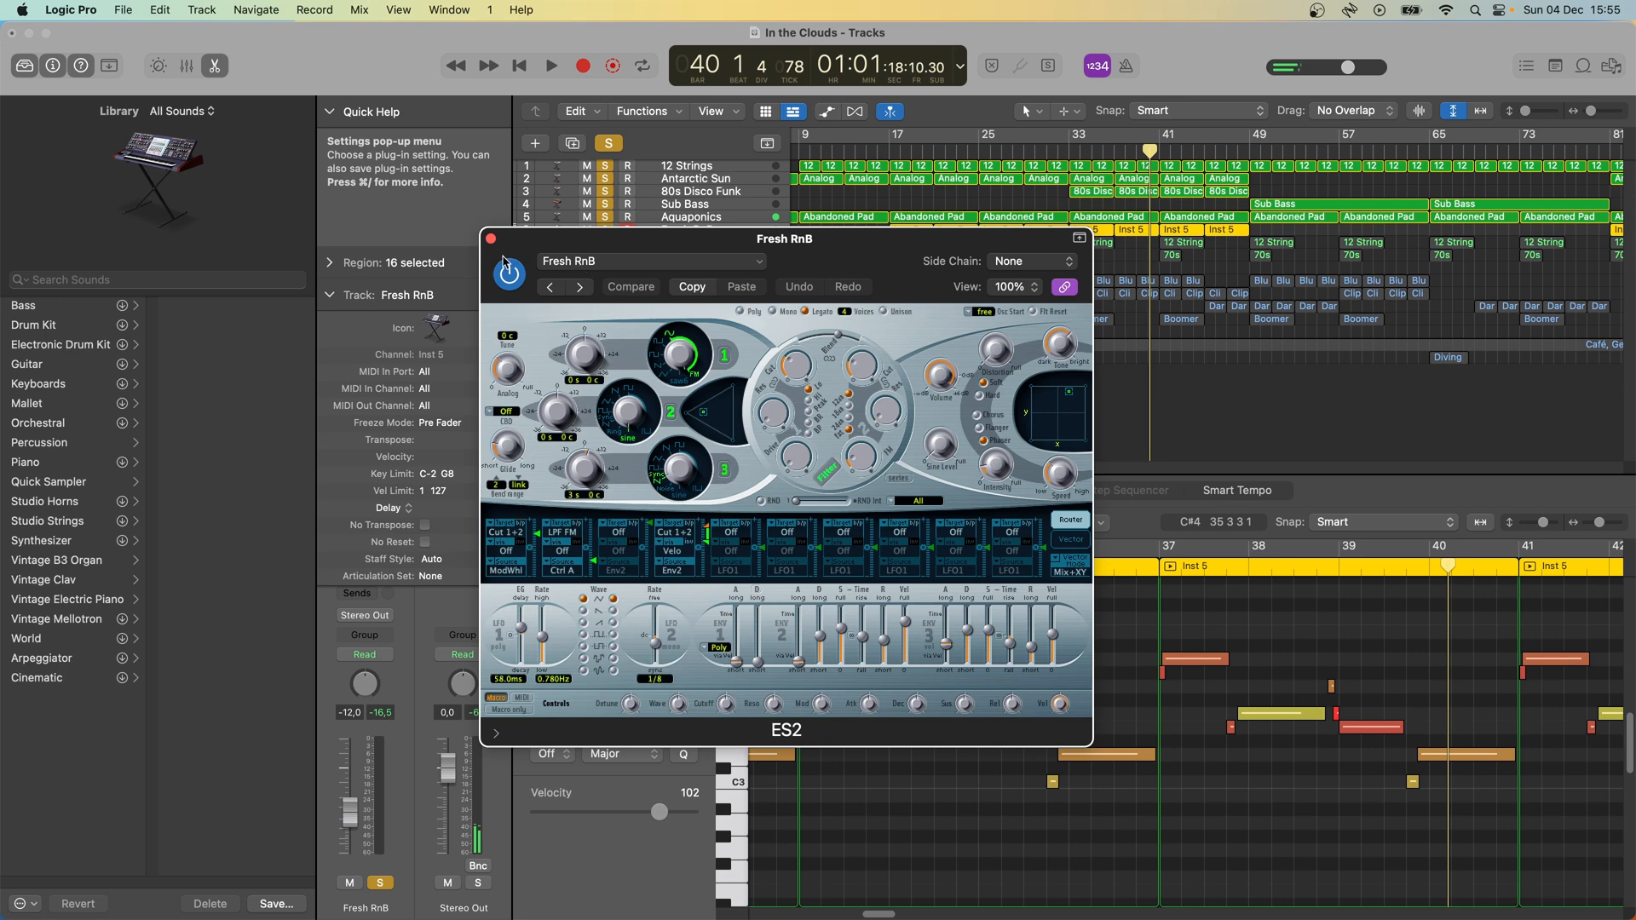
click(491, 239)
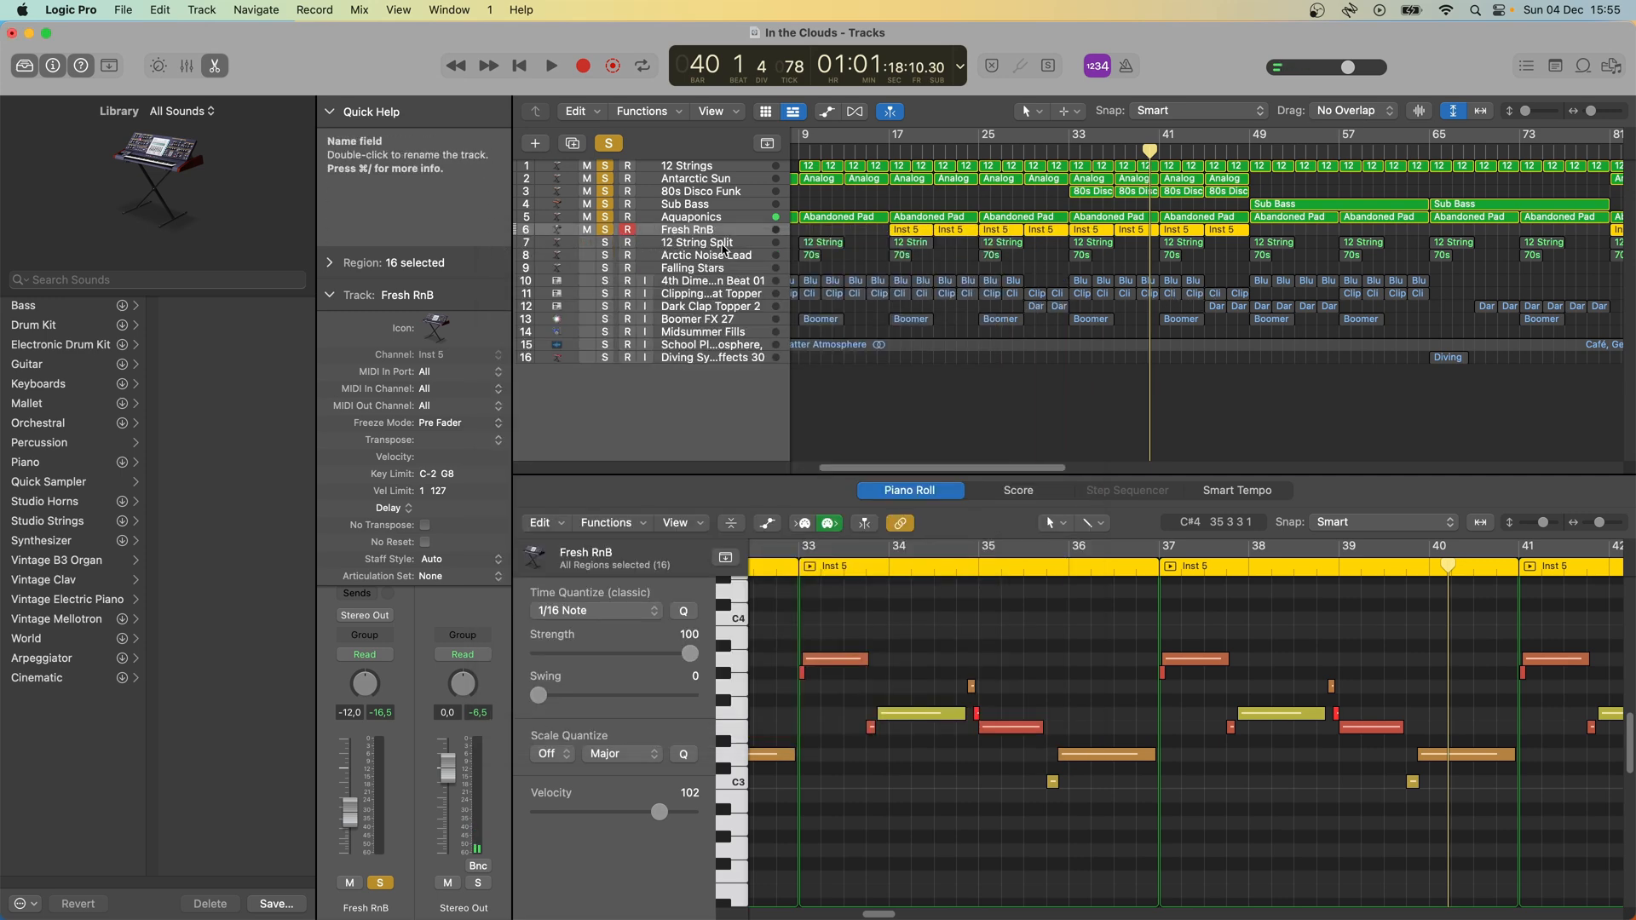
- Select and solo the 12 String Split track and inspect its Alchemy instrument, closing the window again
click(723, 249)
click(605, 243)
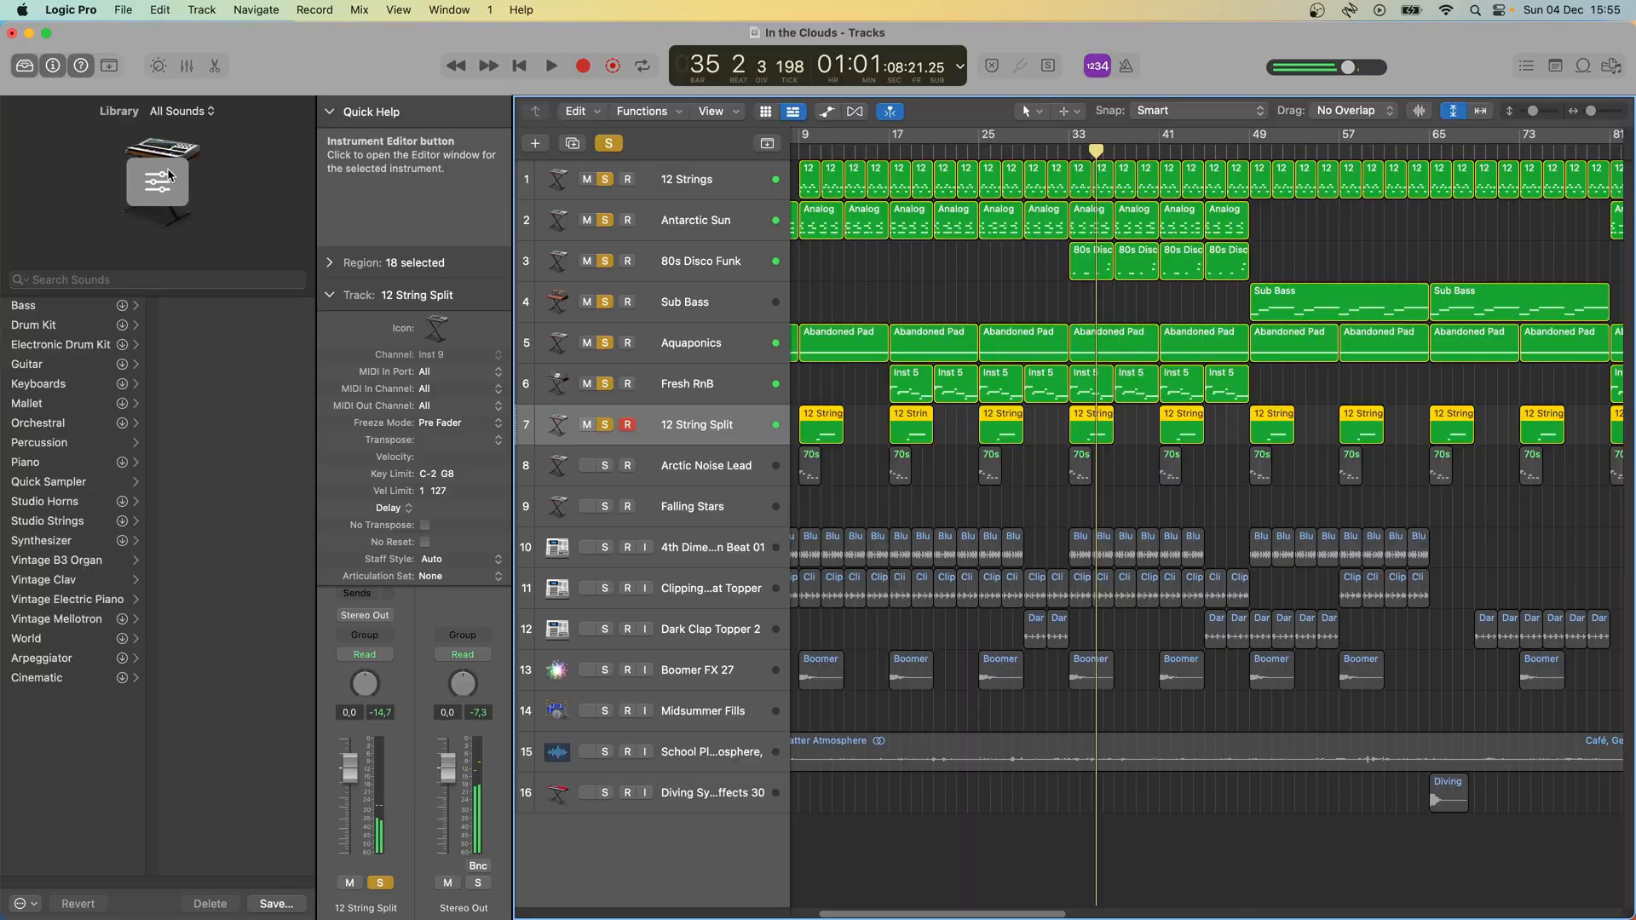
click(167, 173)
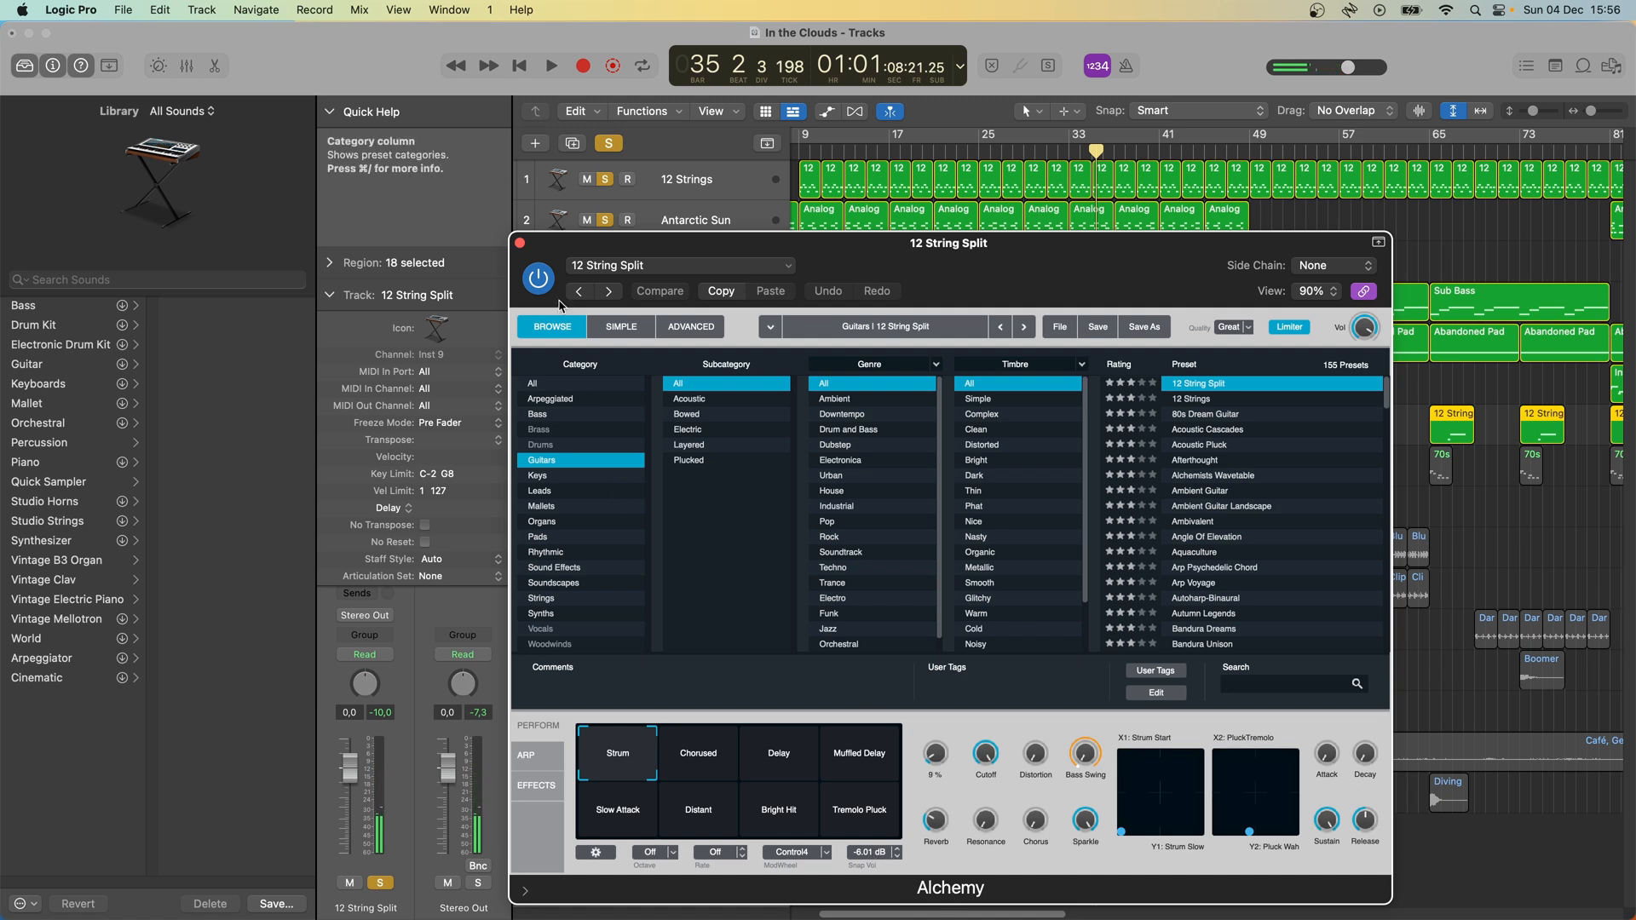
click(520, 246)
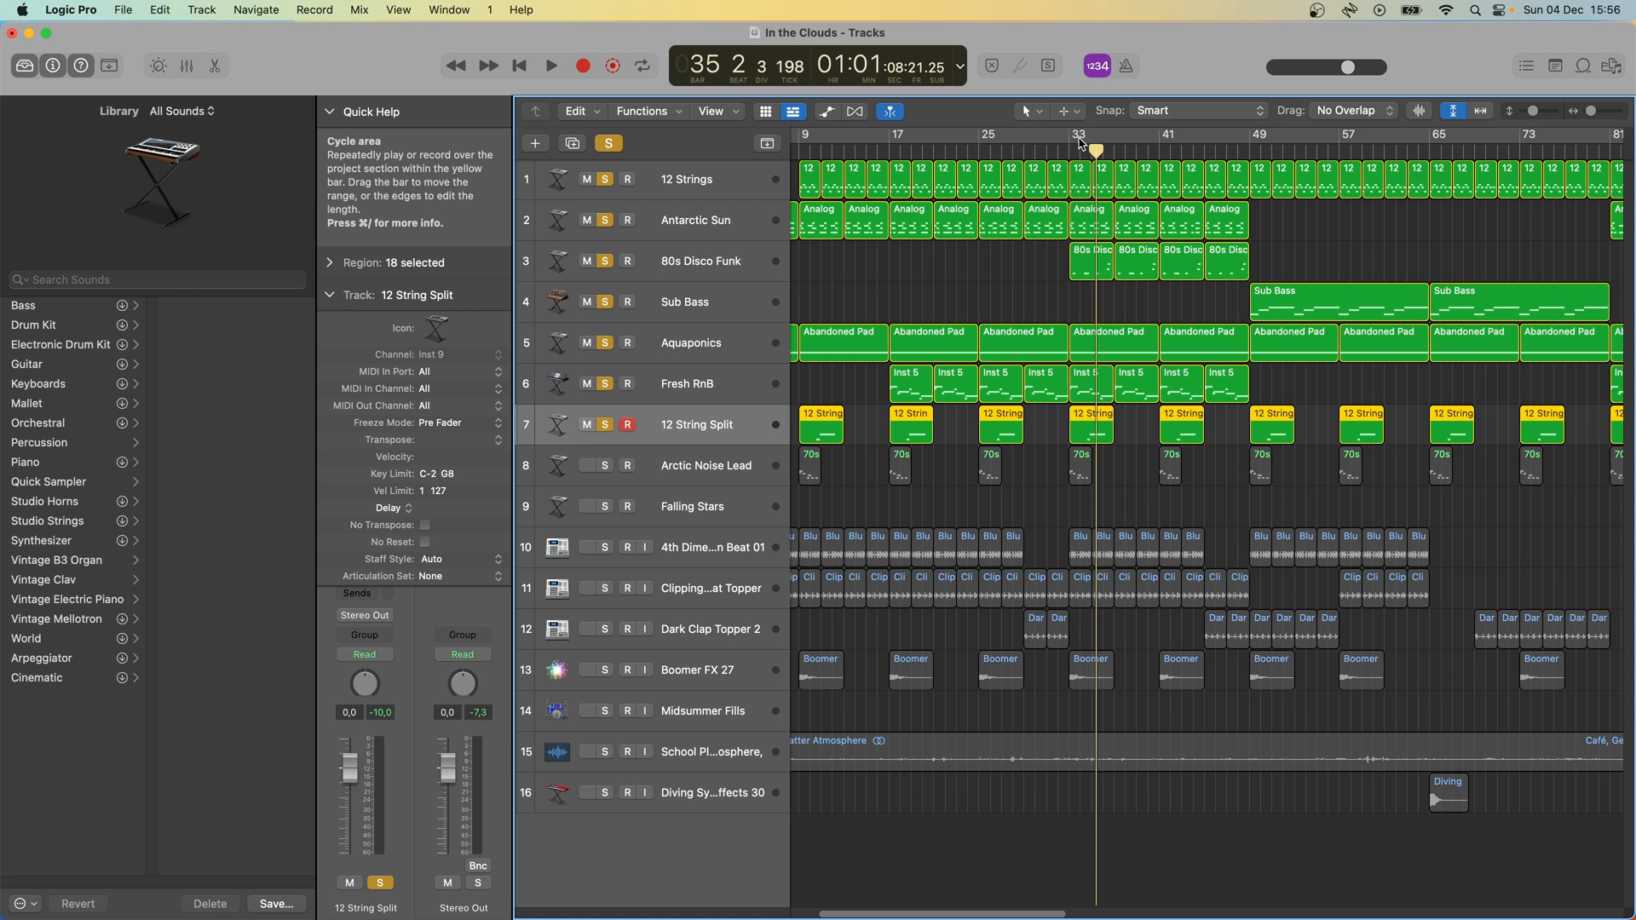
- Solo the Arctic Noise Lead track for listening from bar 33 and inspect its Alchemy instrument, closing the window again
click(605, 466)
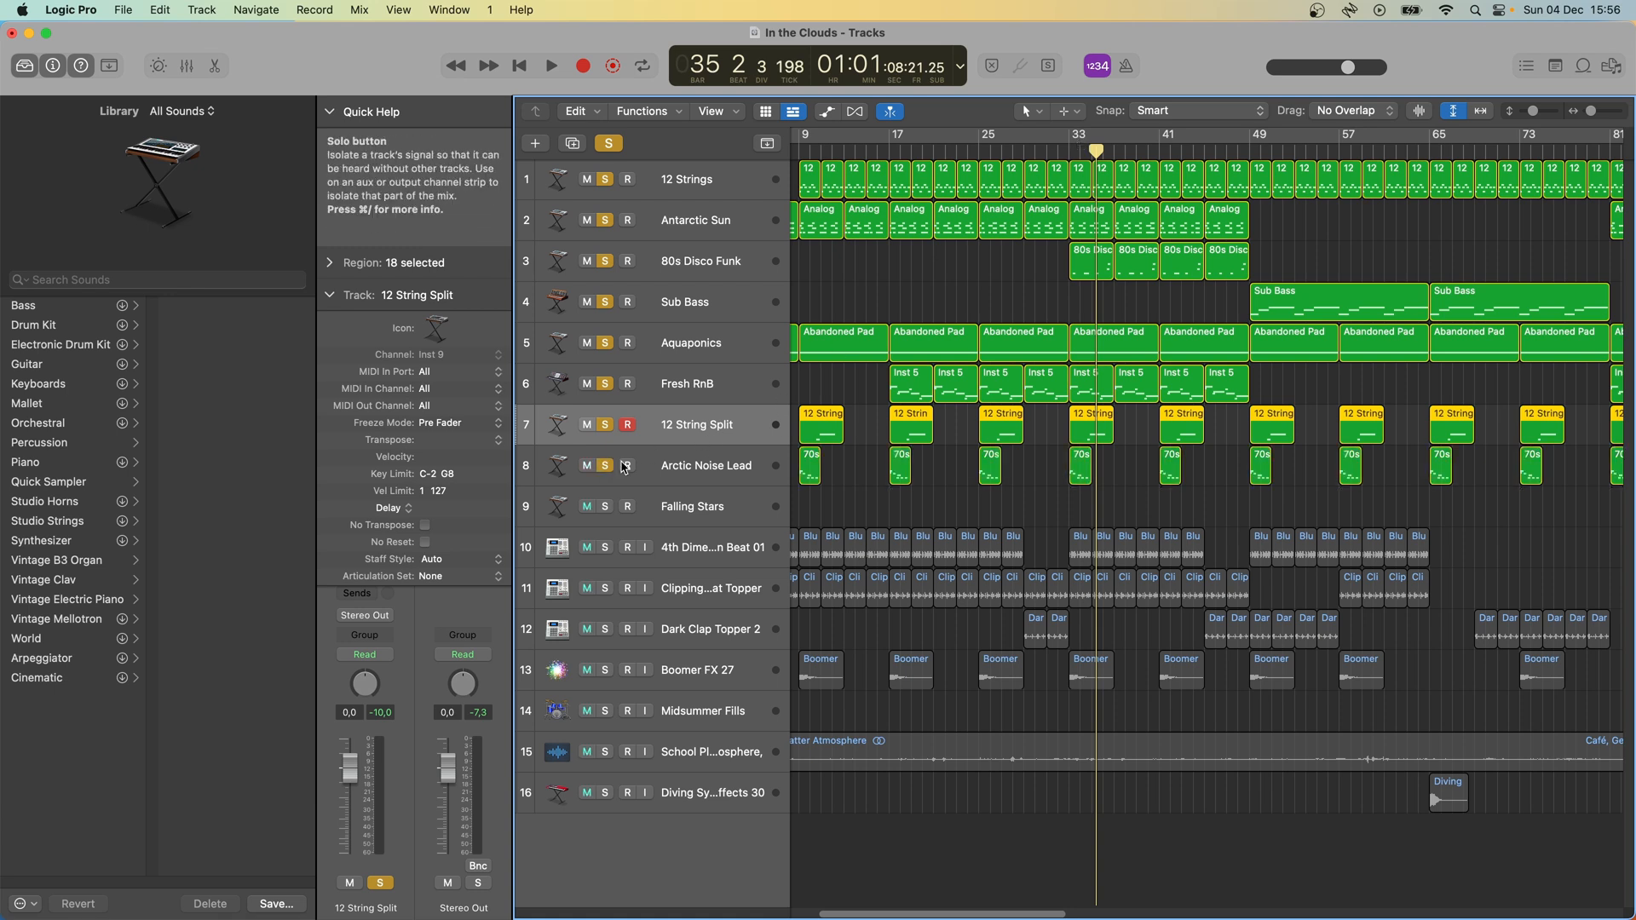
click(1072, 145)
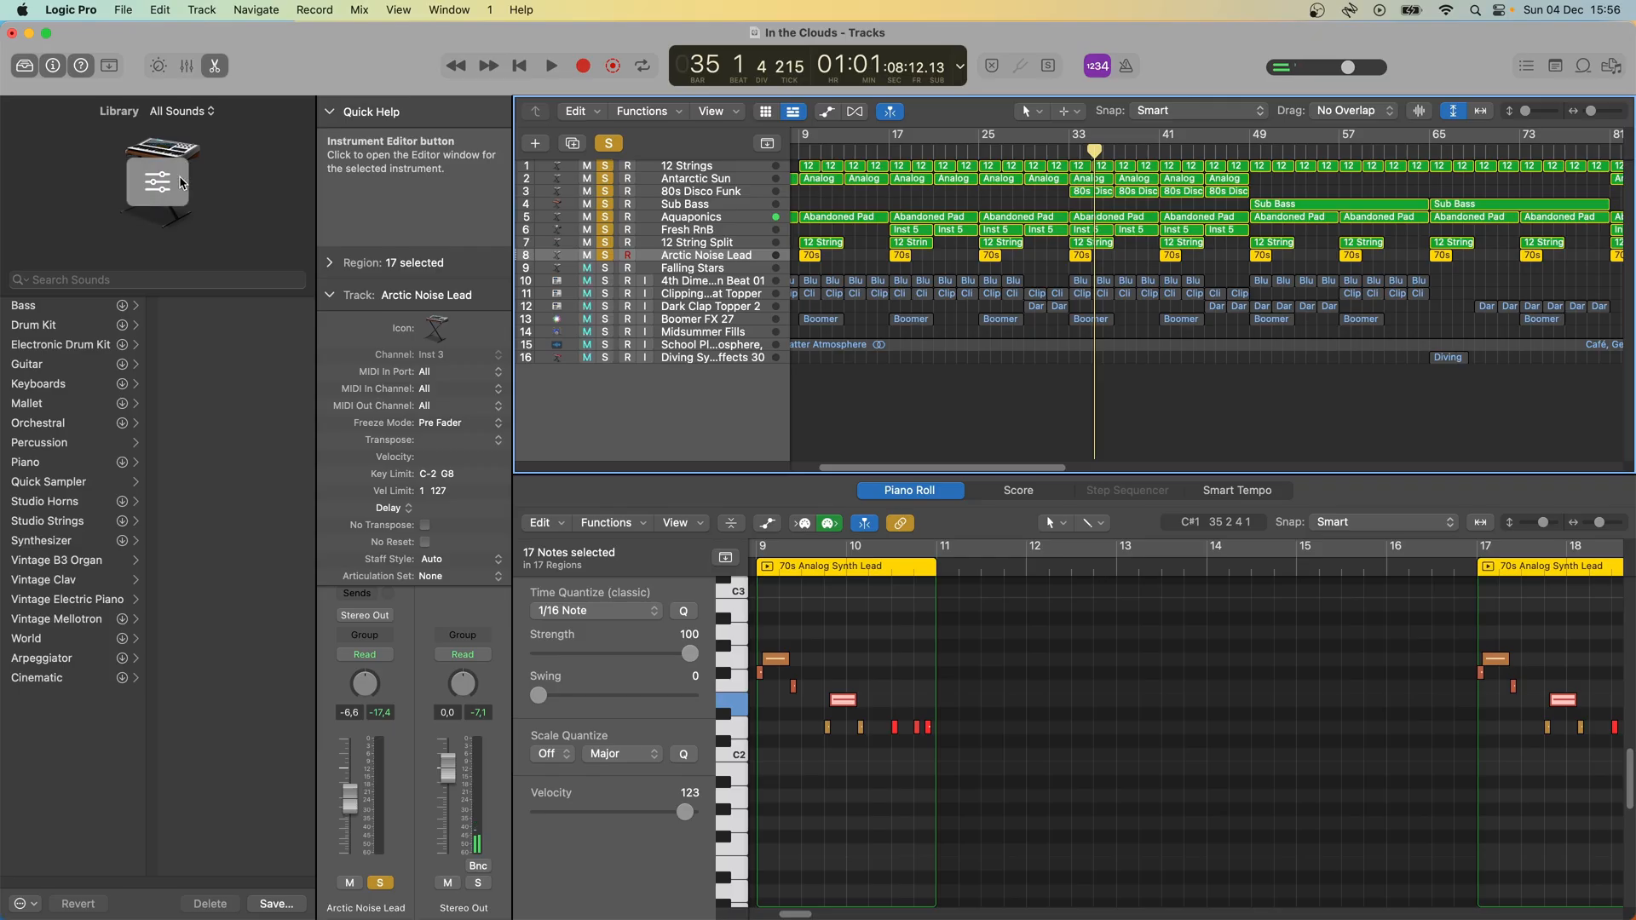
click(180, 181)
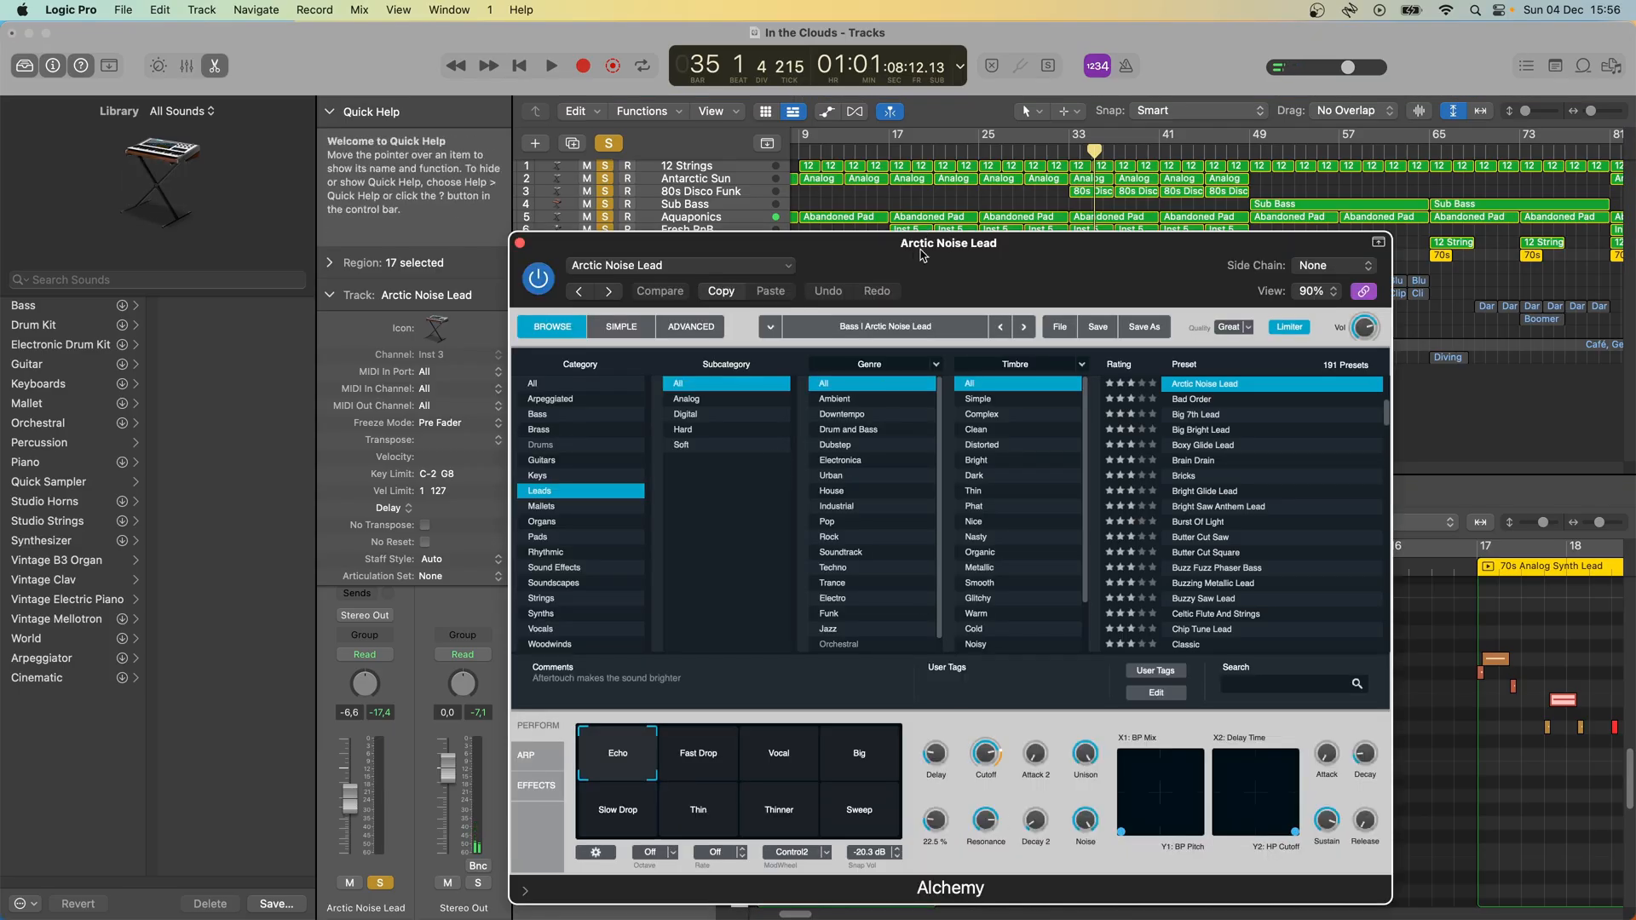
click(520, 244)
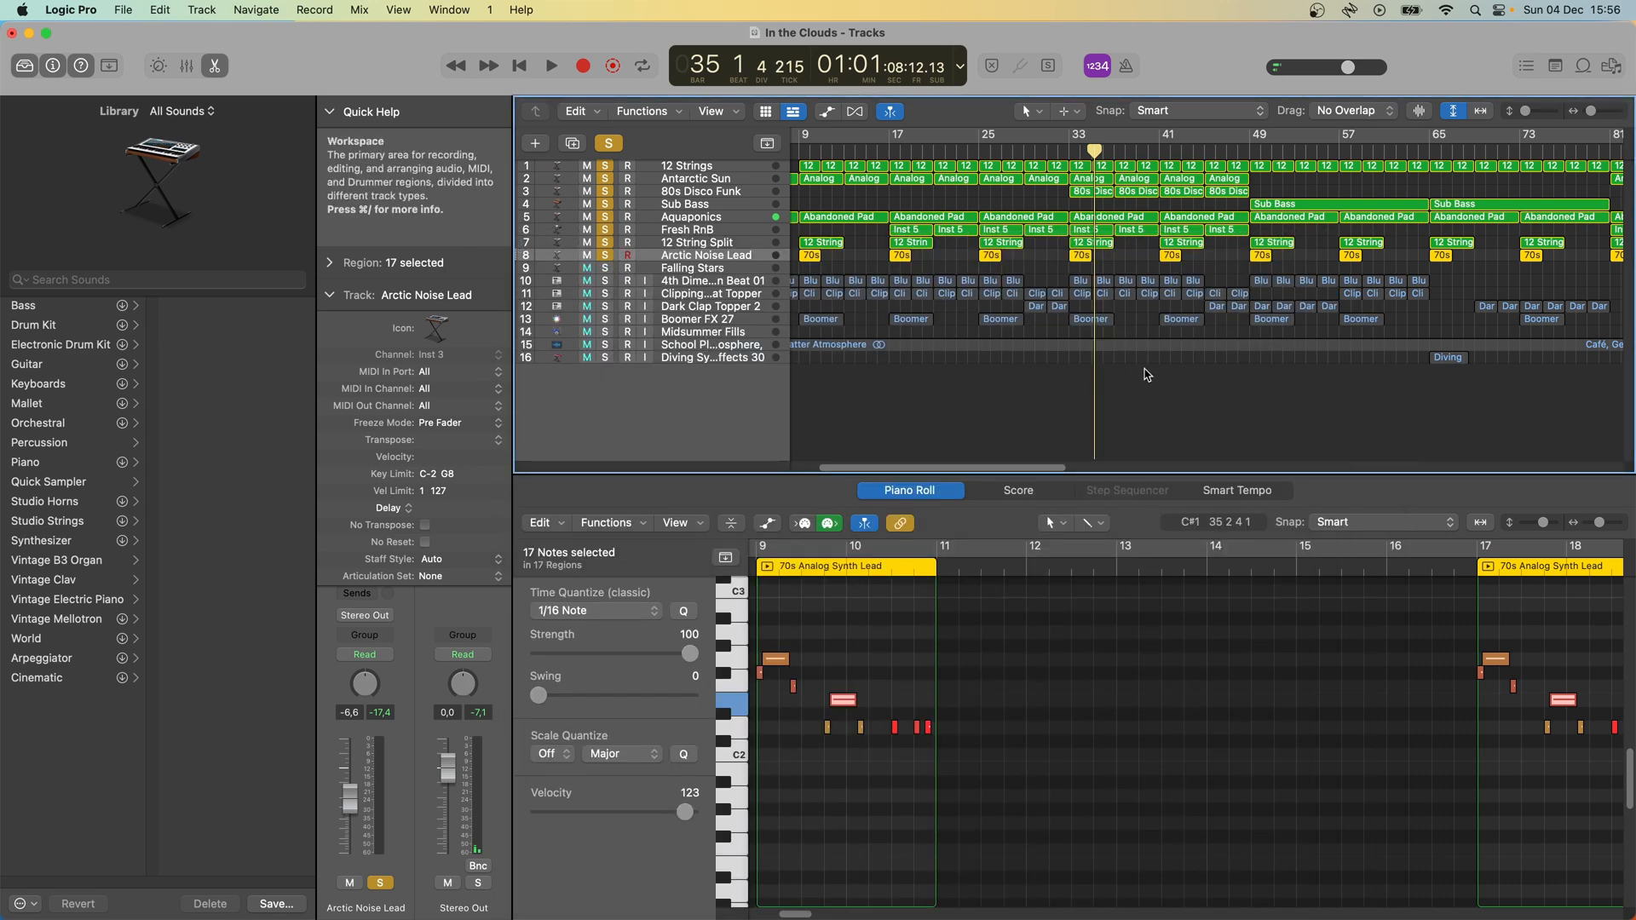
- Play the soloed tracks from bar 33 with Arctic Noise Lead's notes shown, fit the whole arrangement horizontally, and close the Piano Roll
click(1062, 148)
key(e)
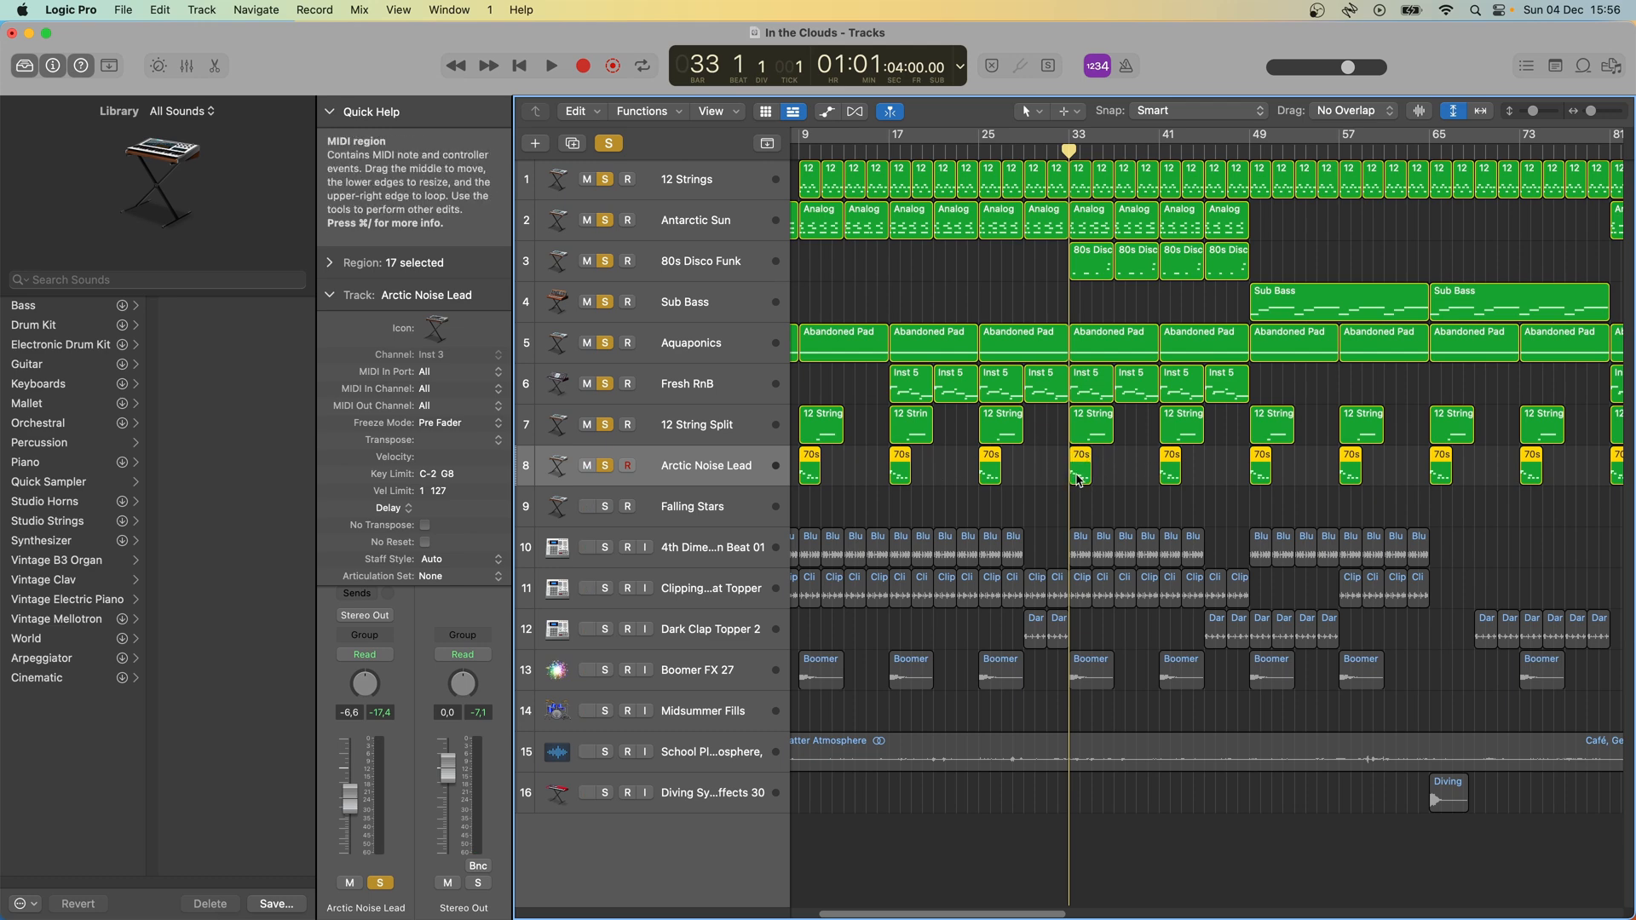
key(e)
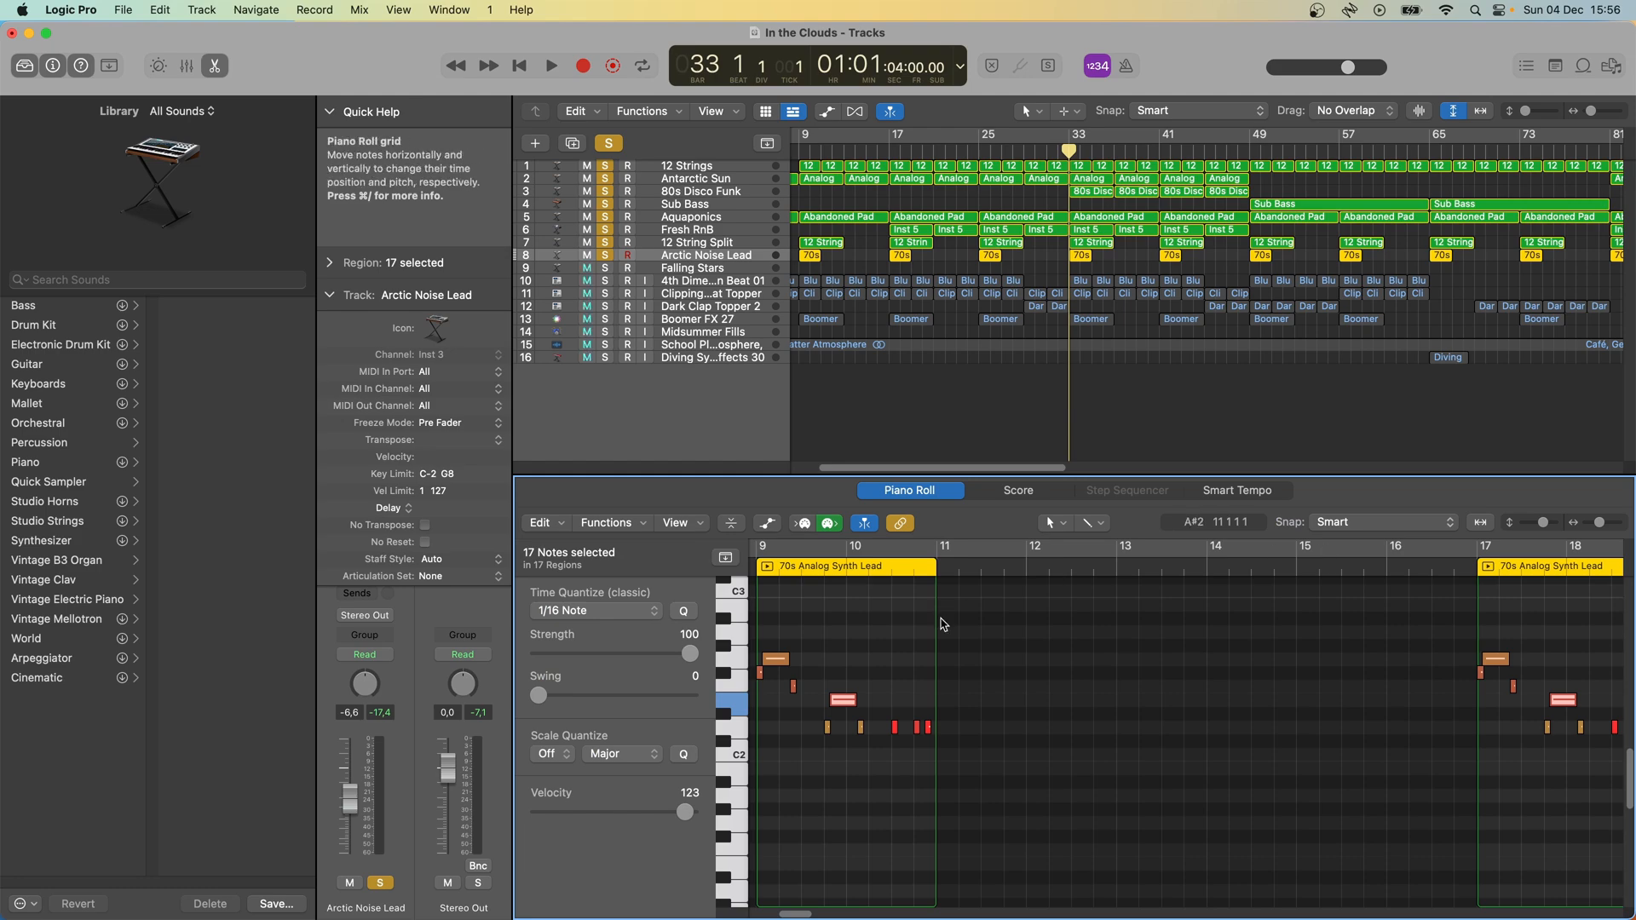
key(space)
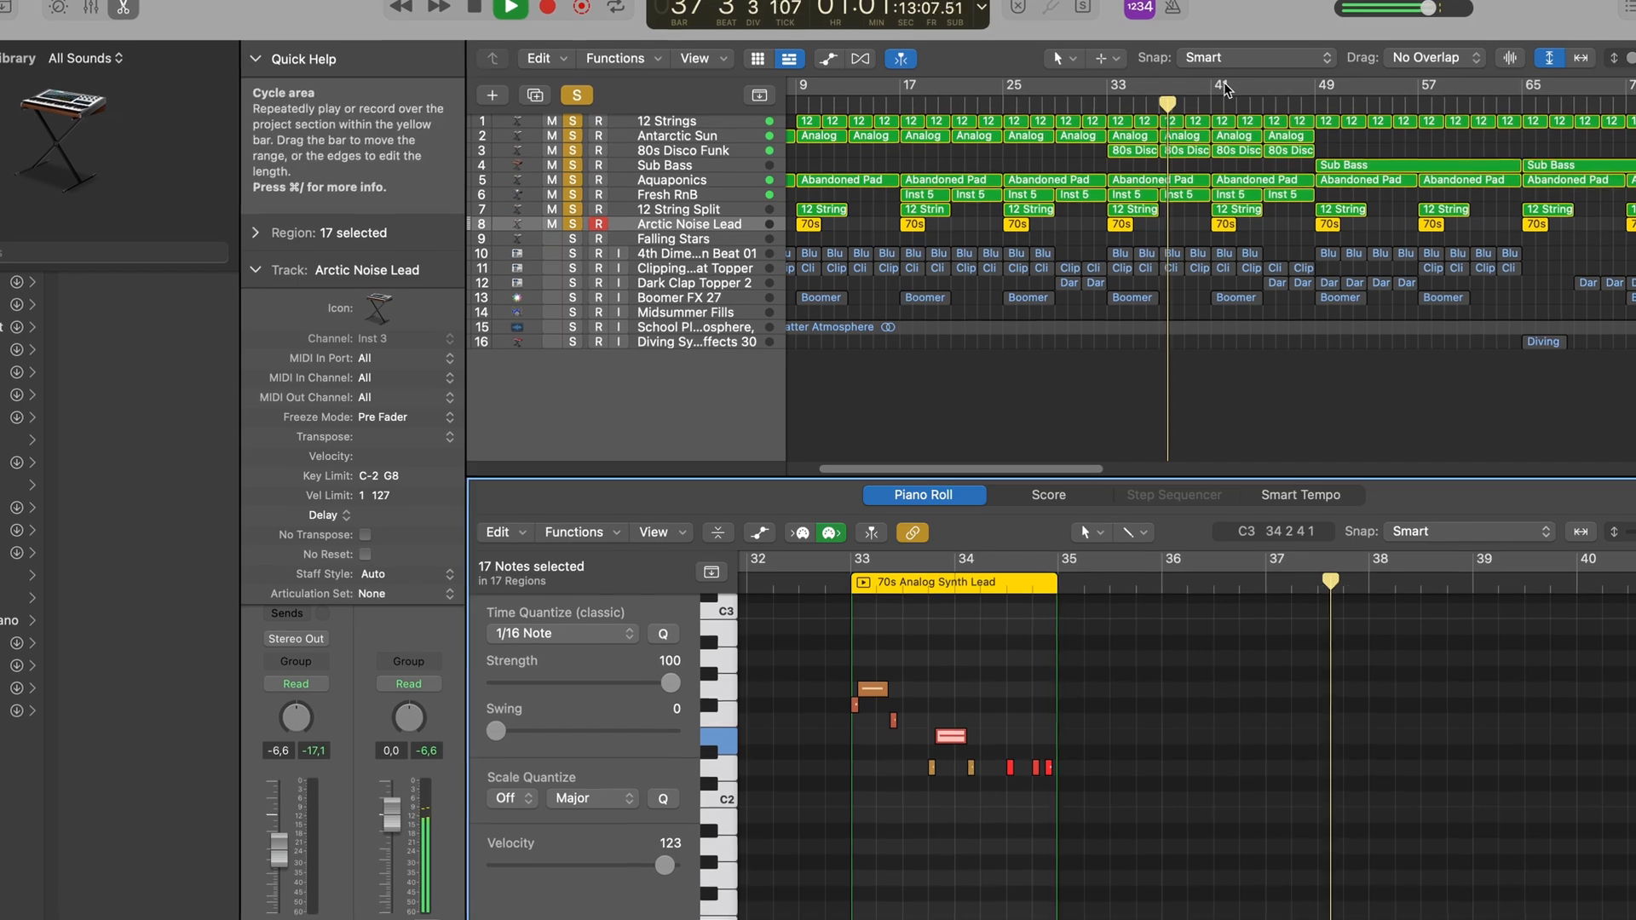
click(1581, 57)
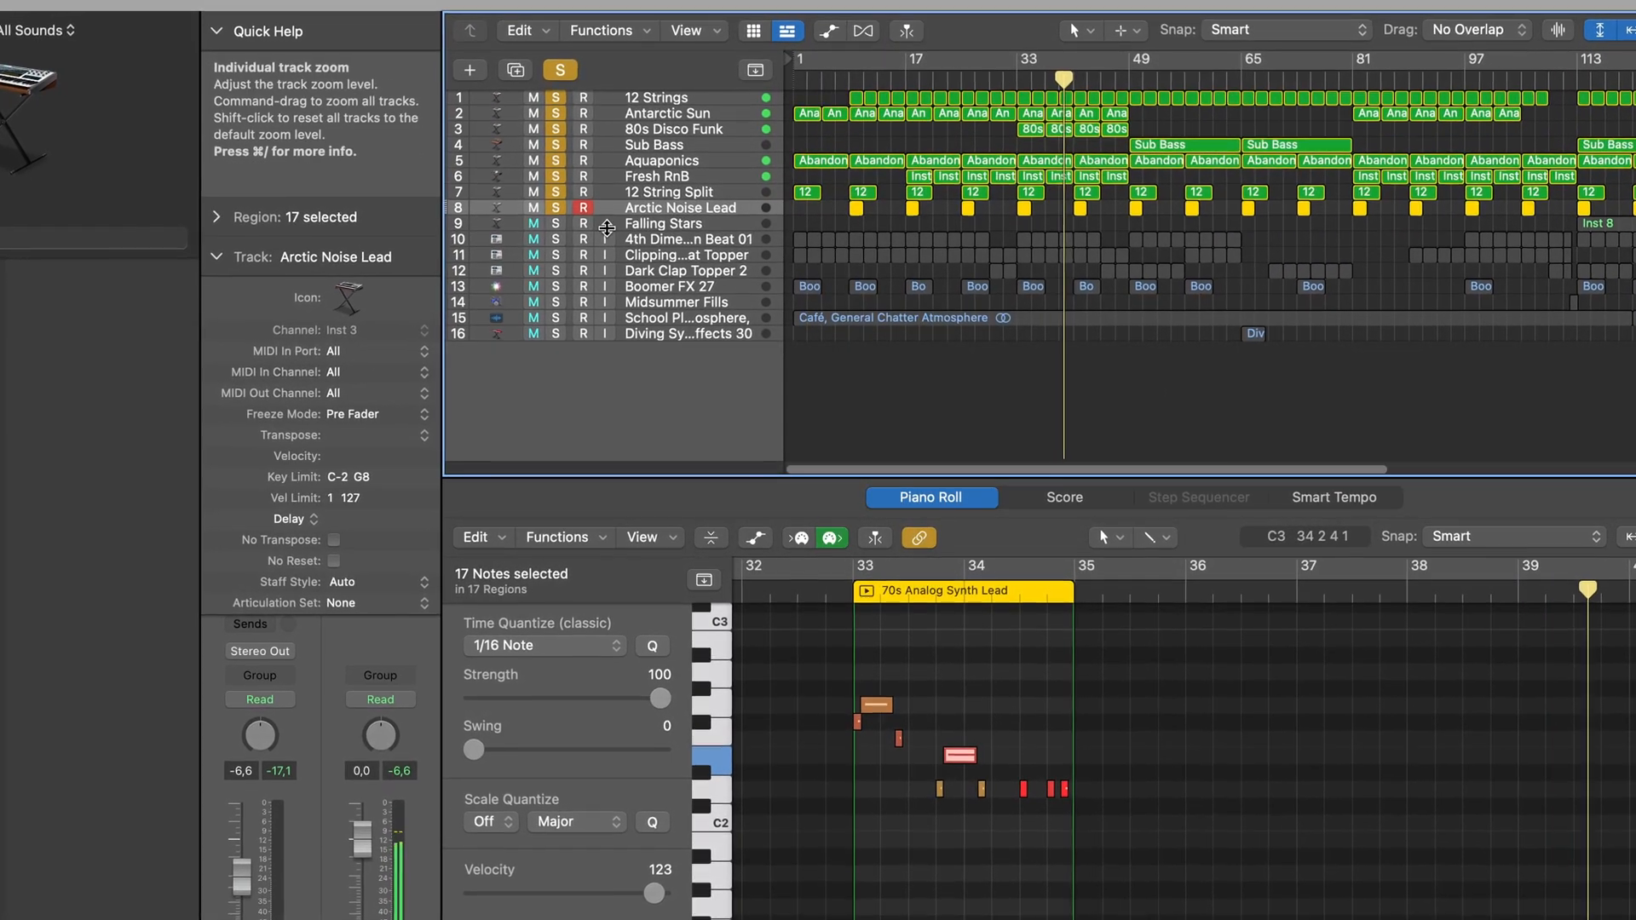
key(e)
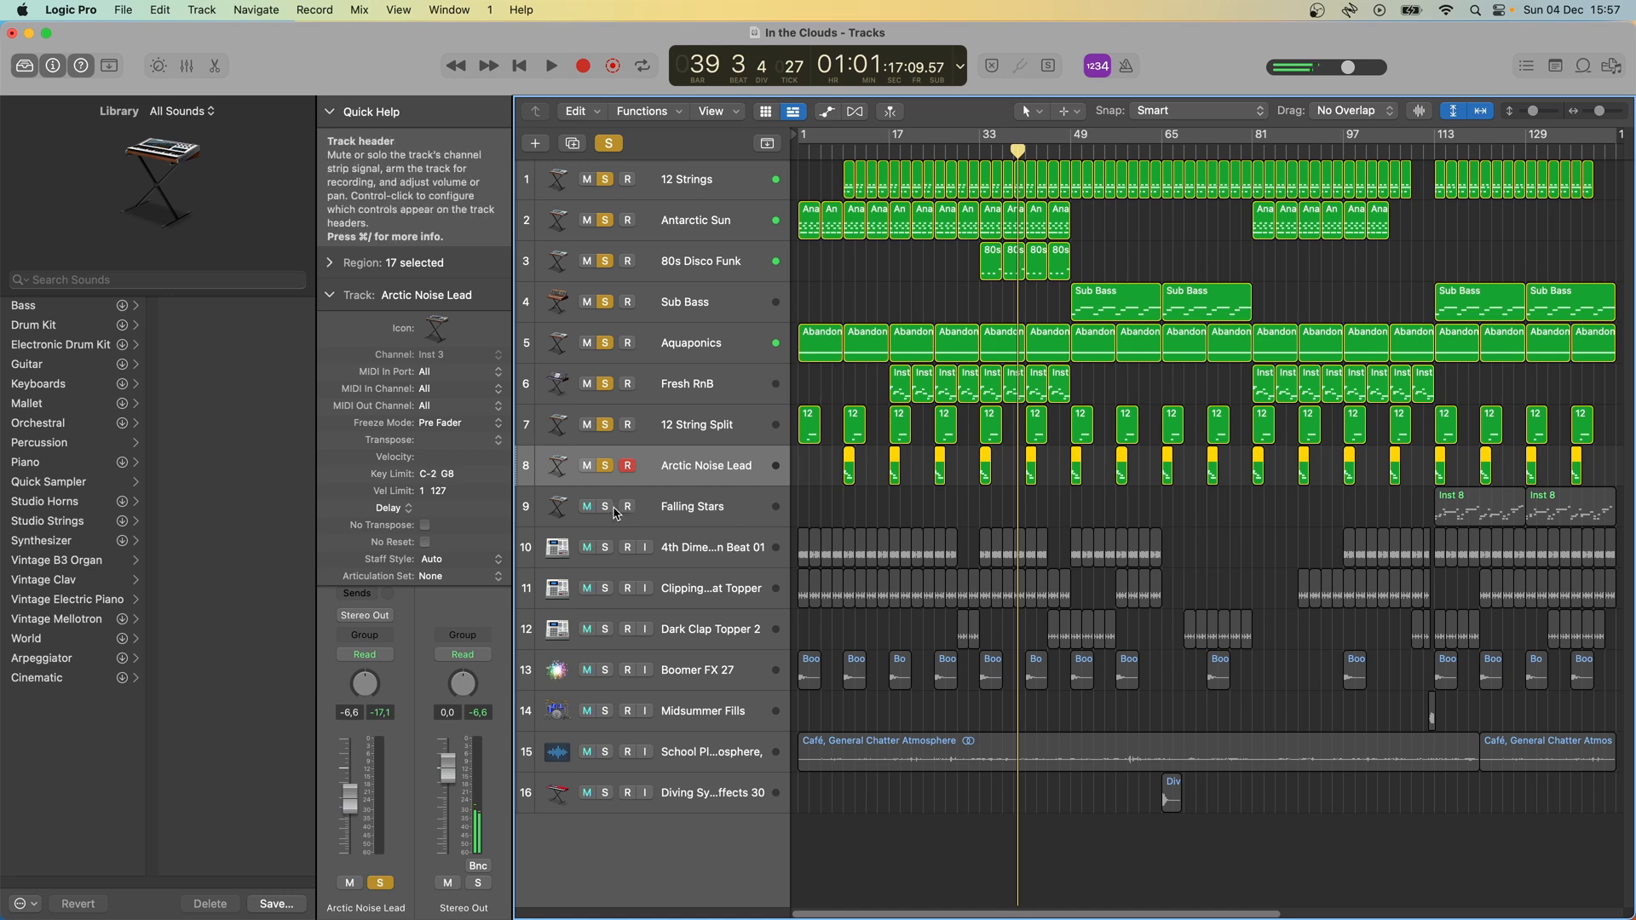
- Solo the Falling Stars track, open its region at bar 113 in the Piano Roll, and play from that bar
click(606, 507)
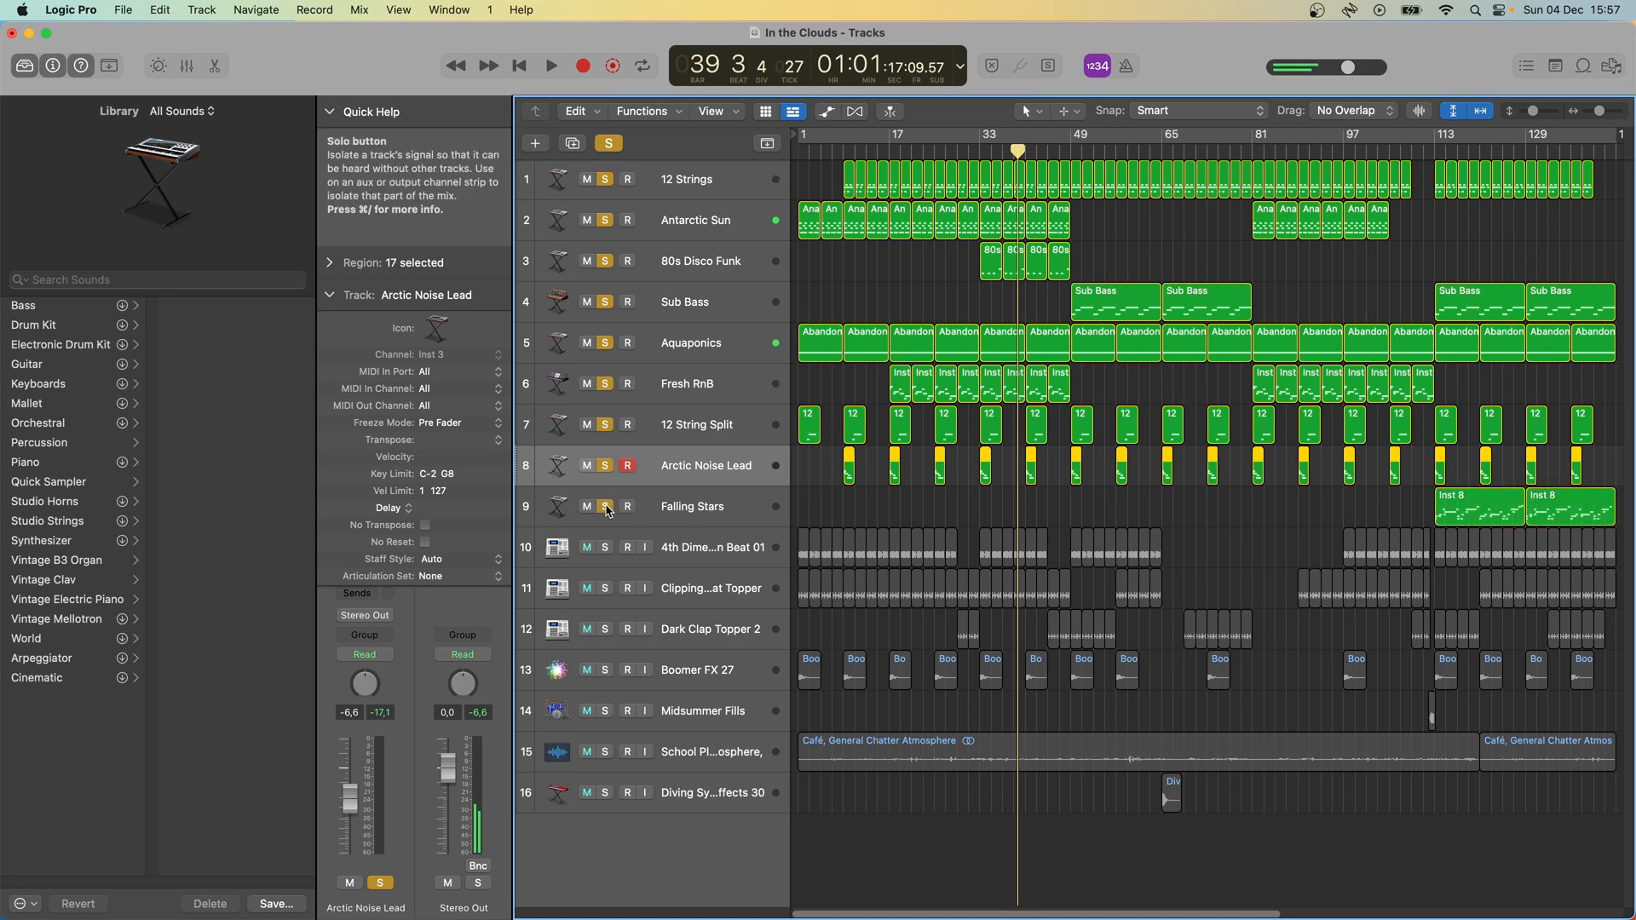
double_click(1477, 515)
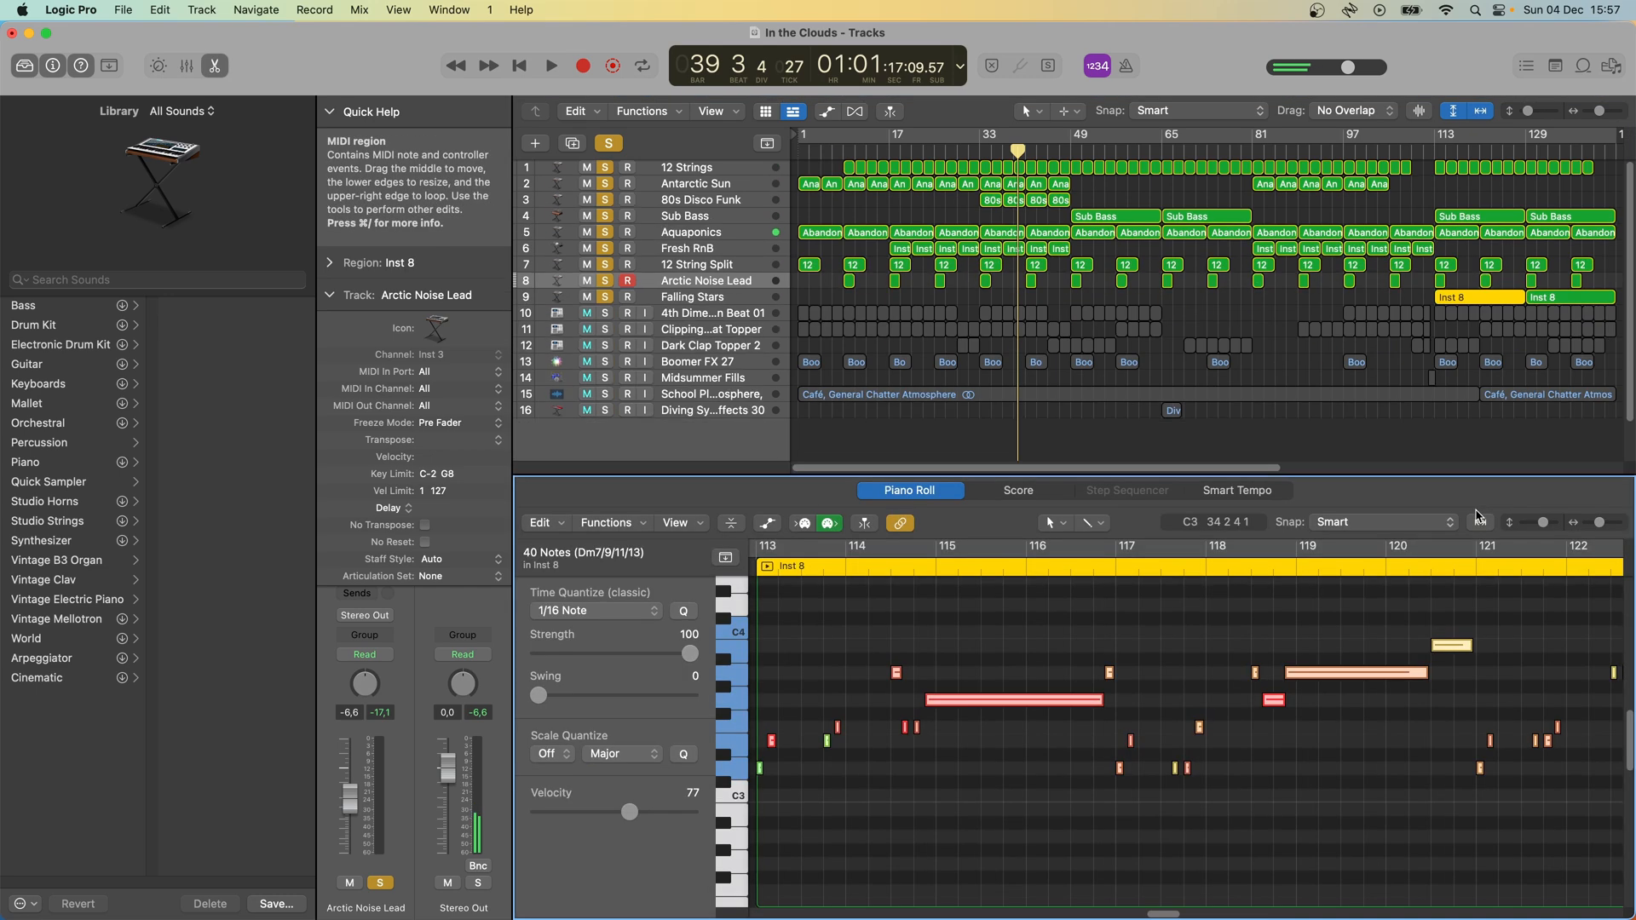
click(1437, 151)
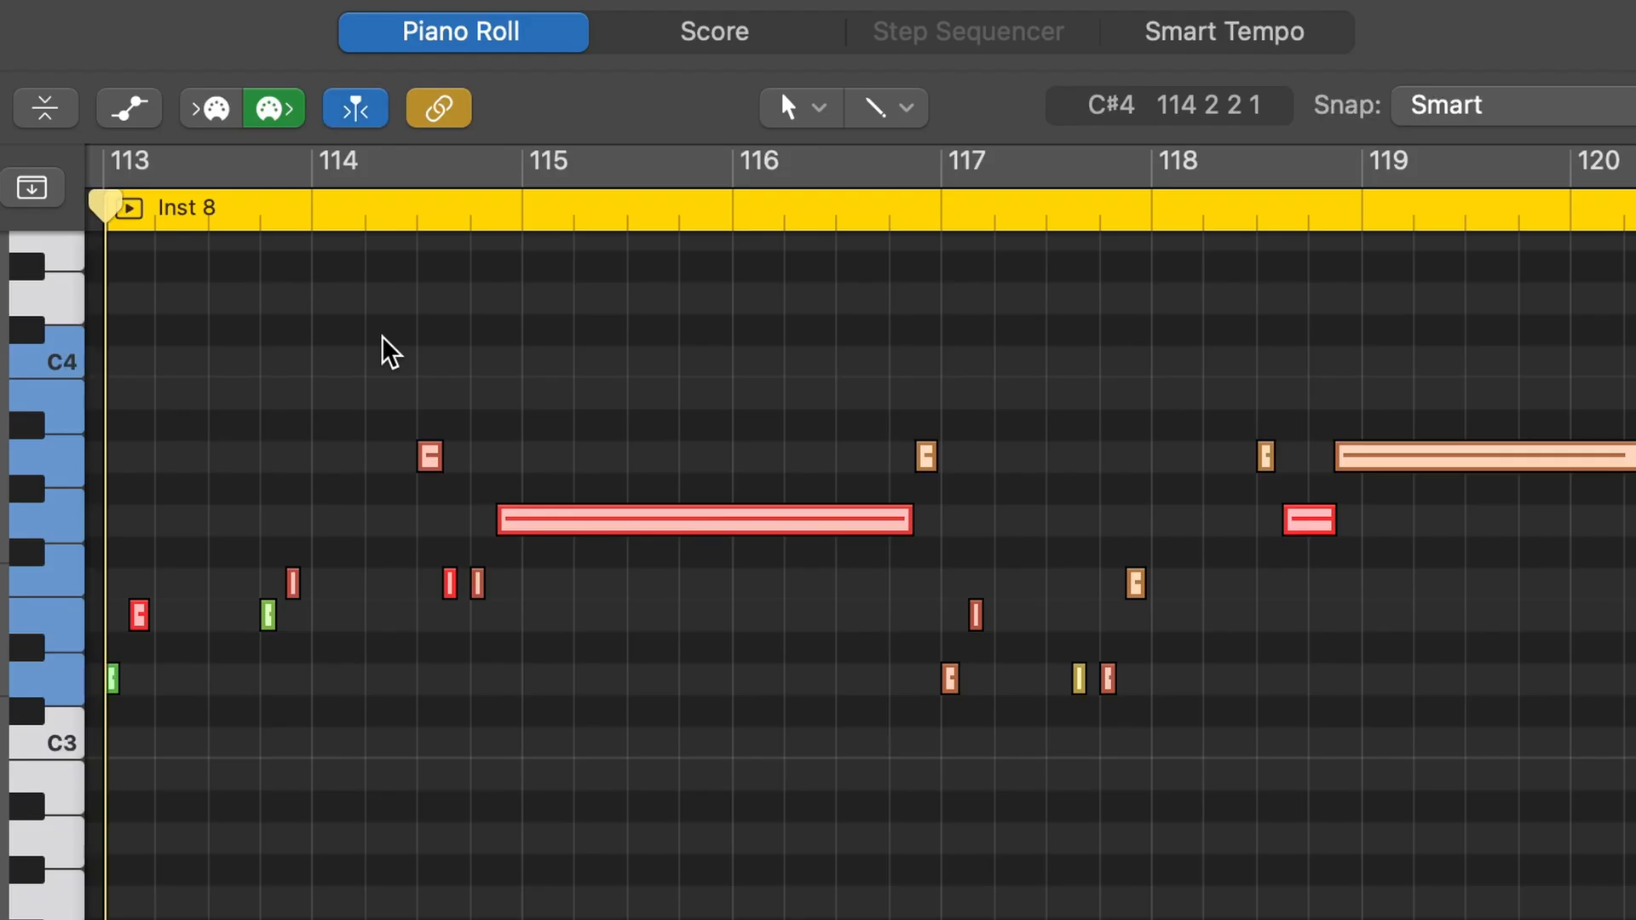
key(space)
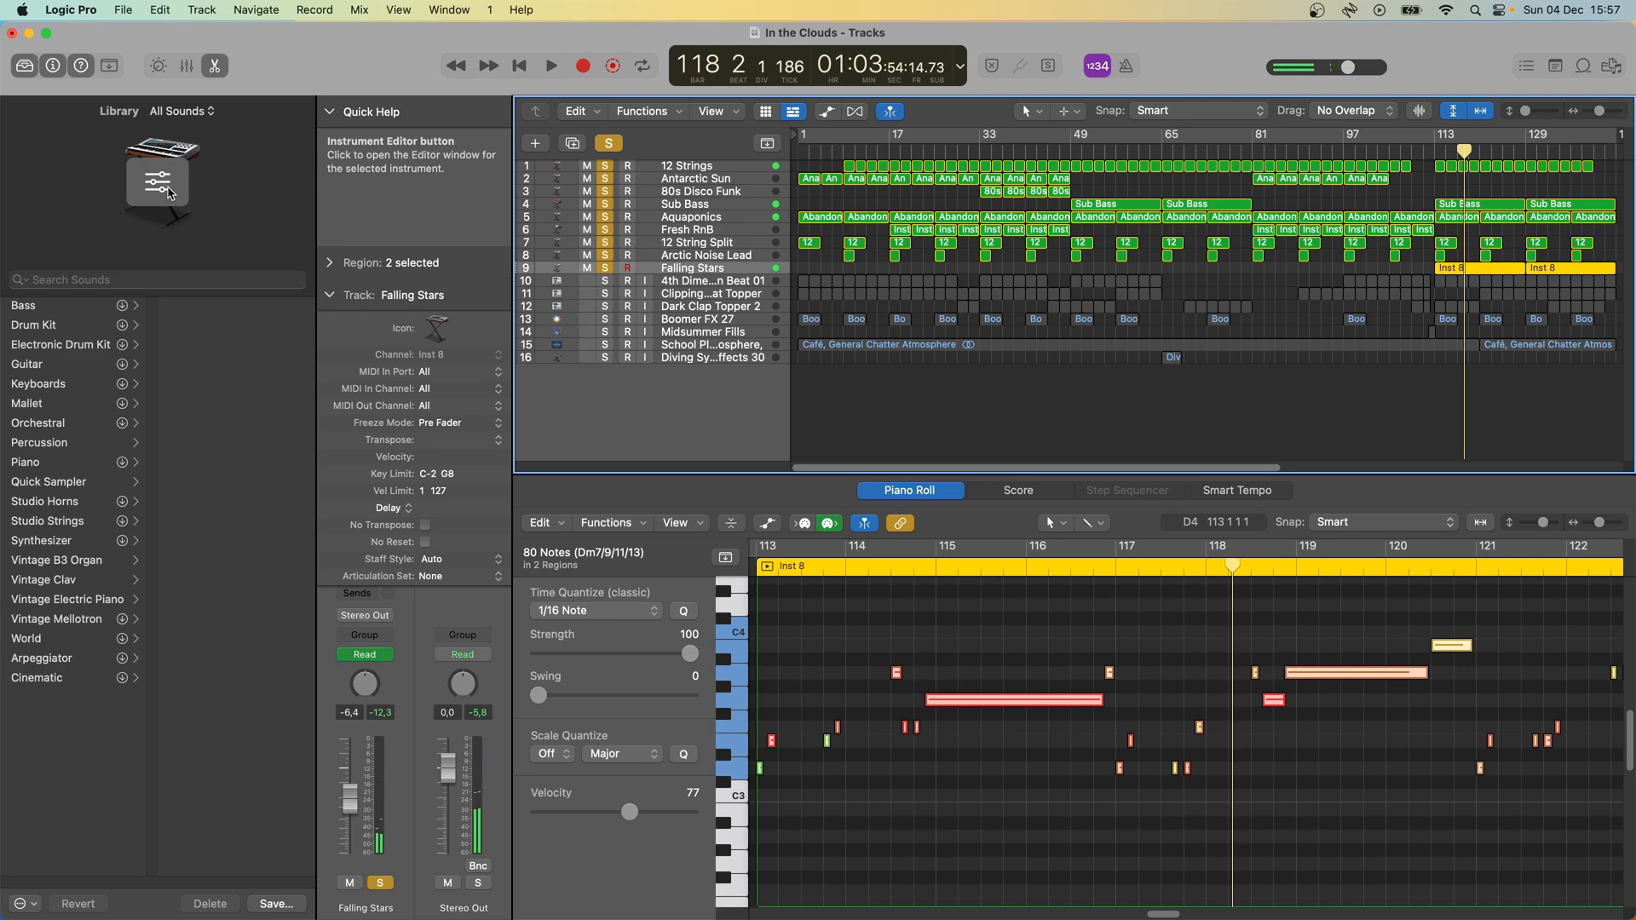
- Inspect the Falling Stars track's Alchemy instrument, closing its window and the Piano Roll
click(168, 193)
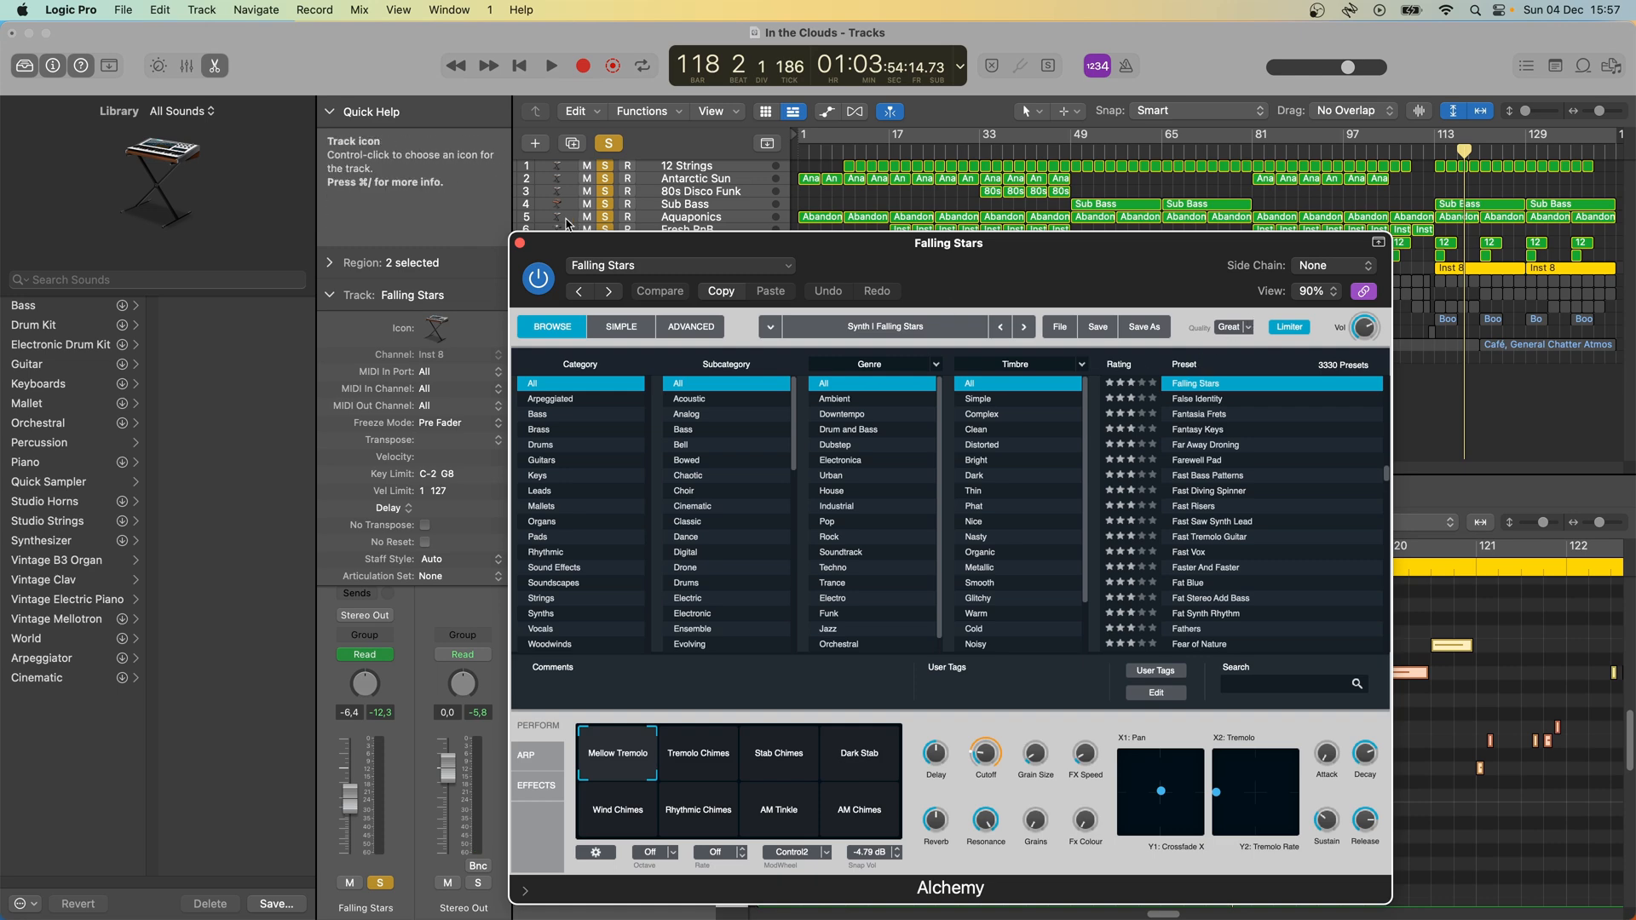
click(520, 244)
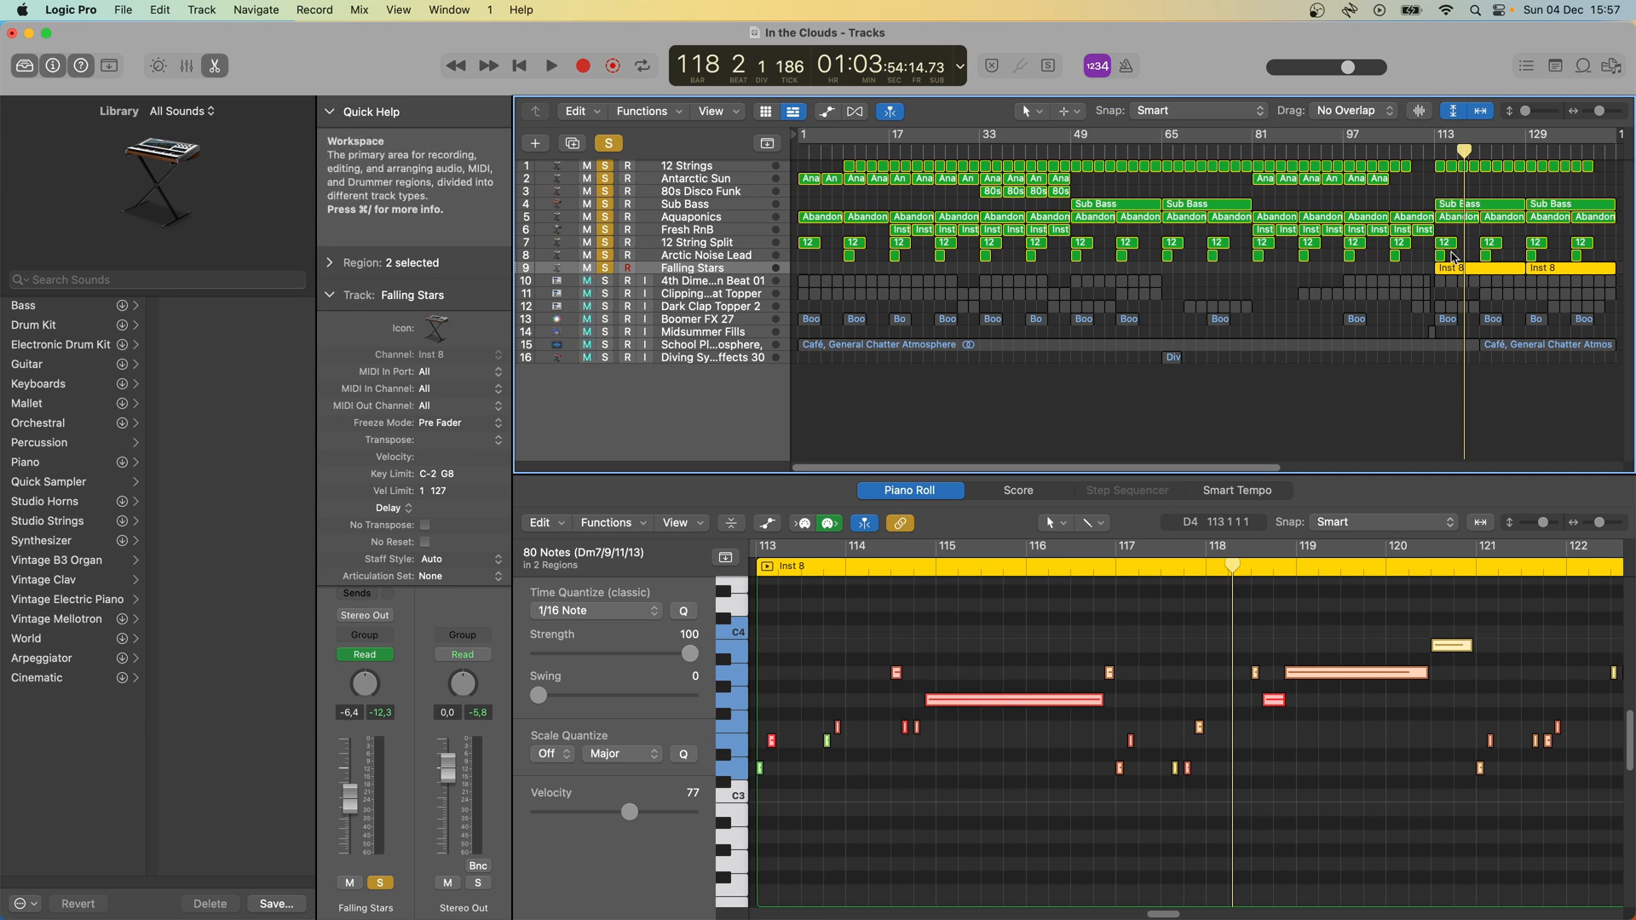
key(e)
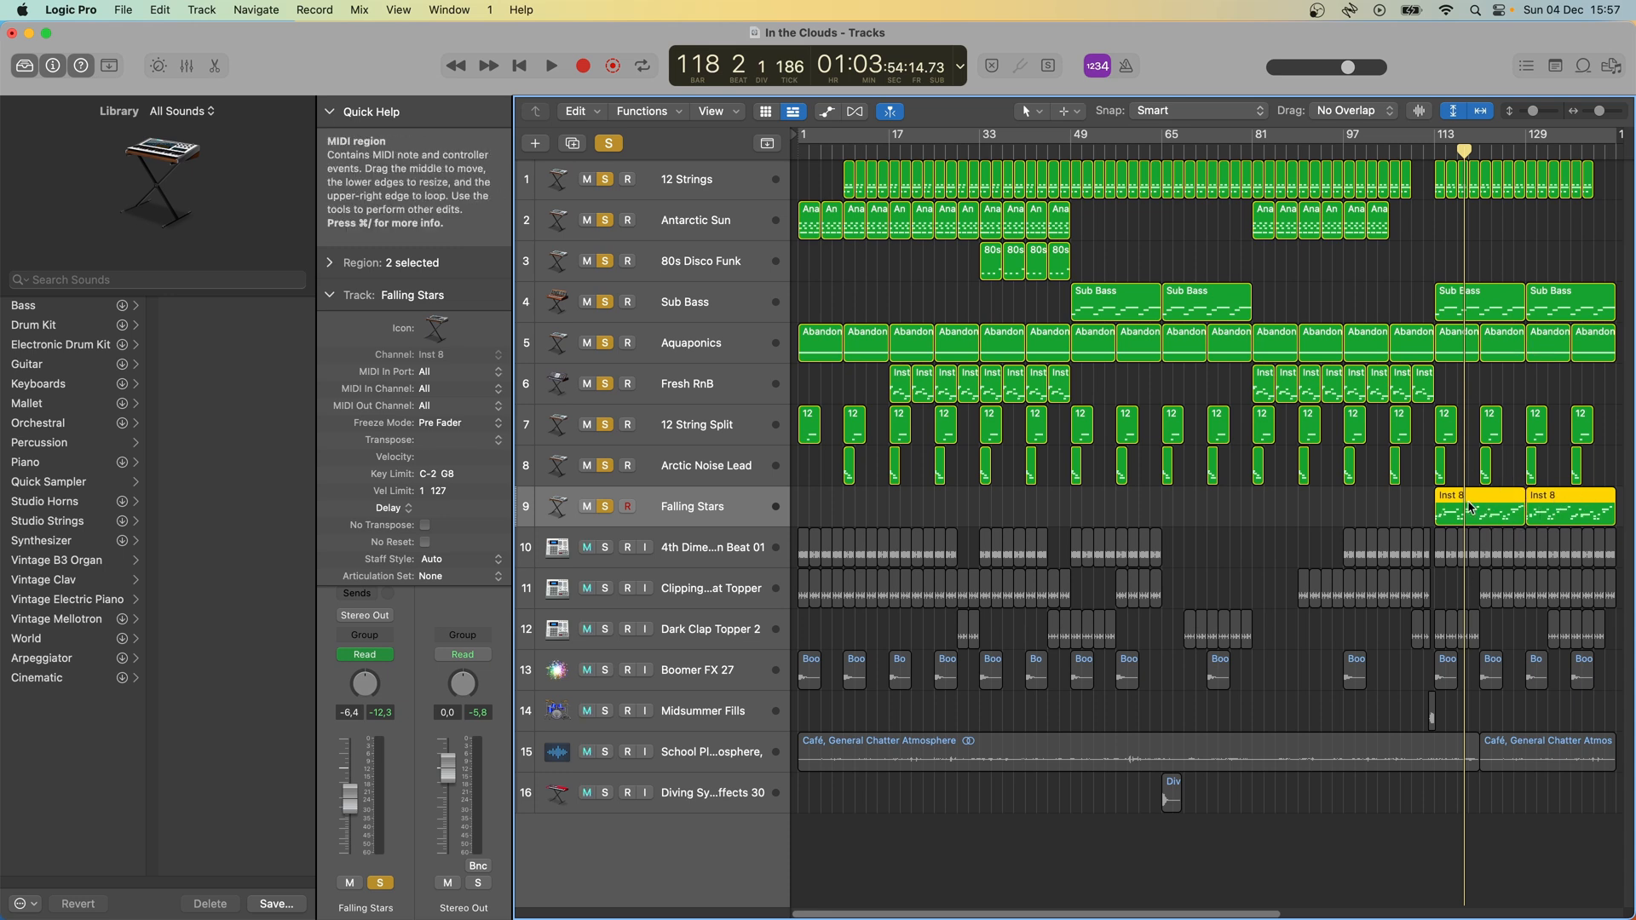
- Select the Antarctic Sun and 80s Disco Funk regions just before bar 49 and clear the selection again
scroll(1549, 511, right, 1)
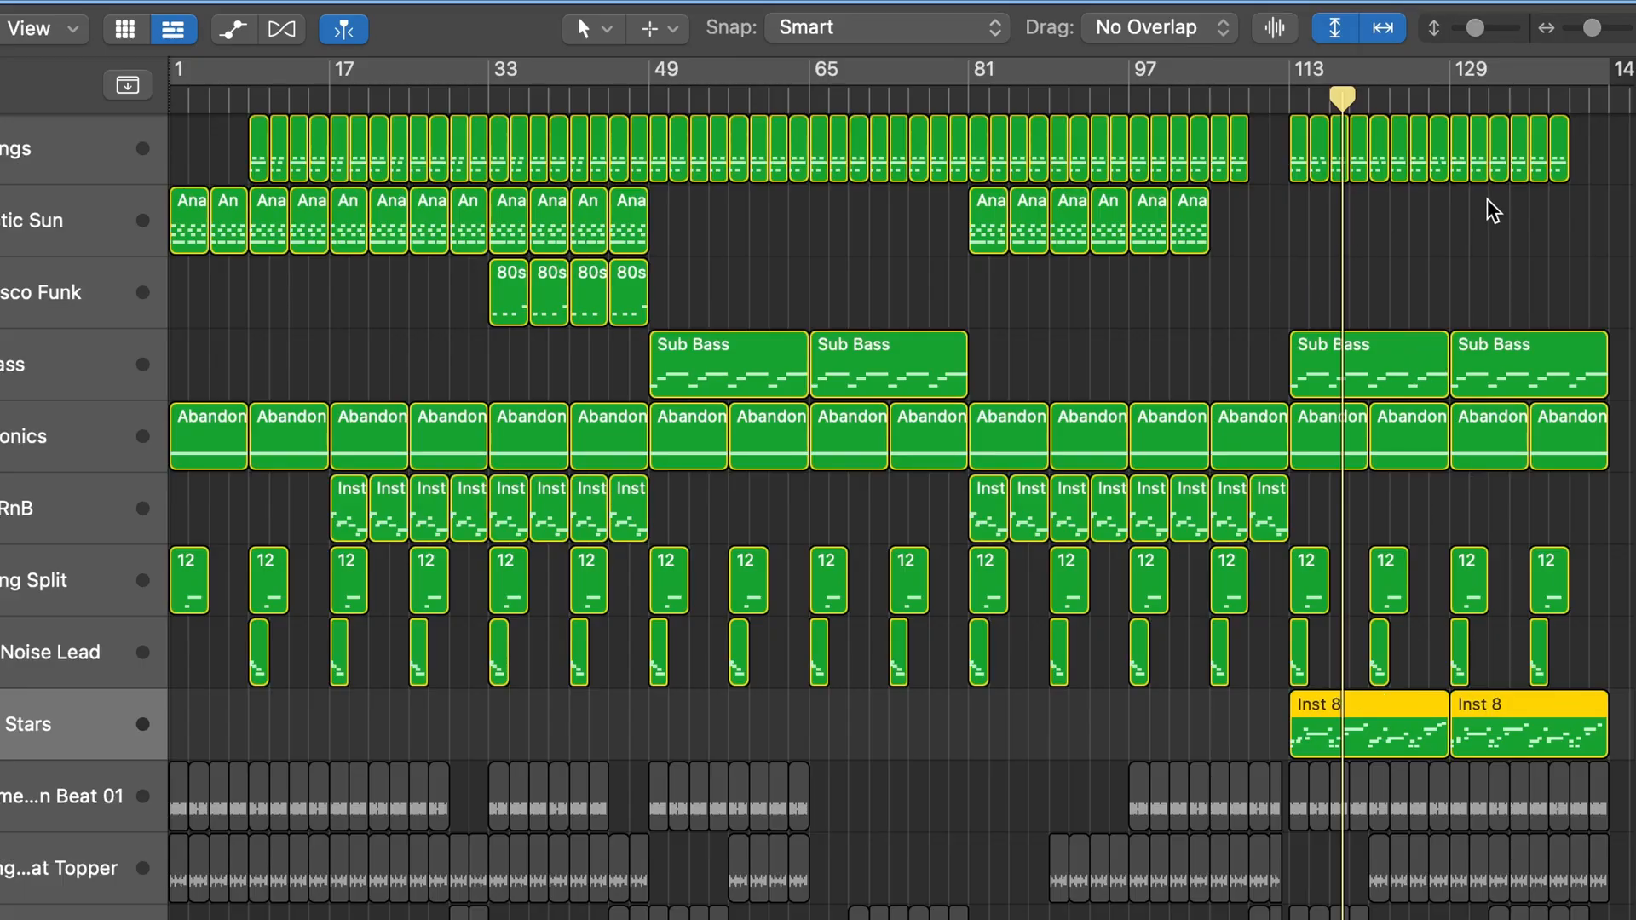
drag(686, 294, 468, 213)
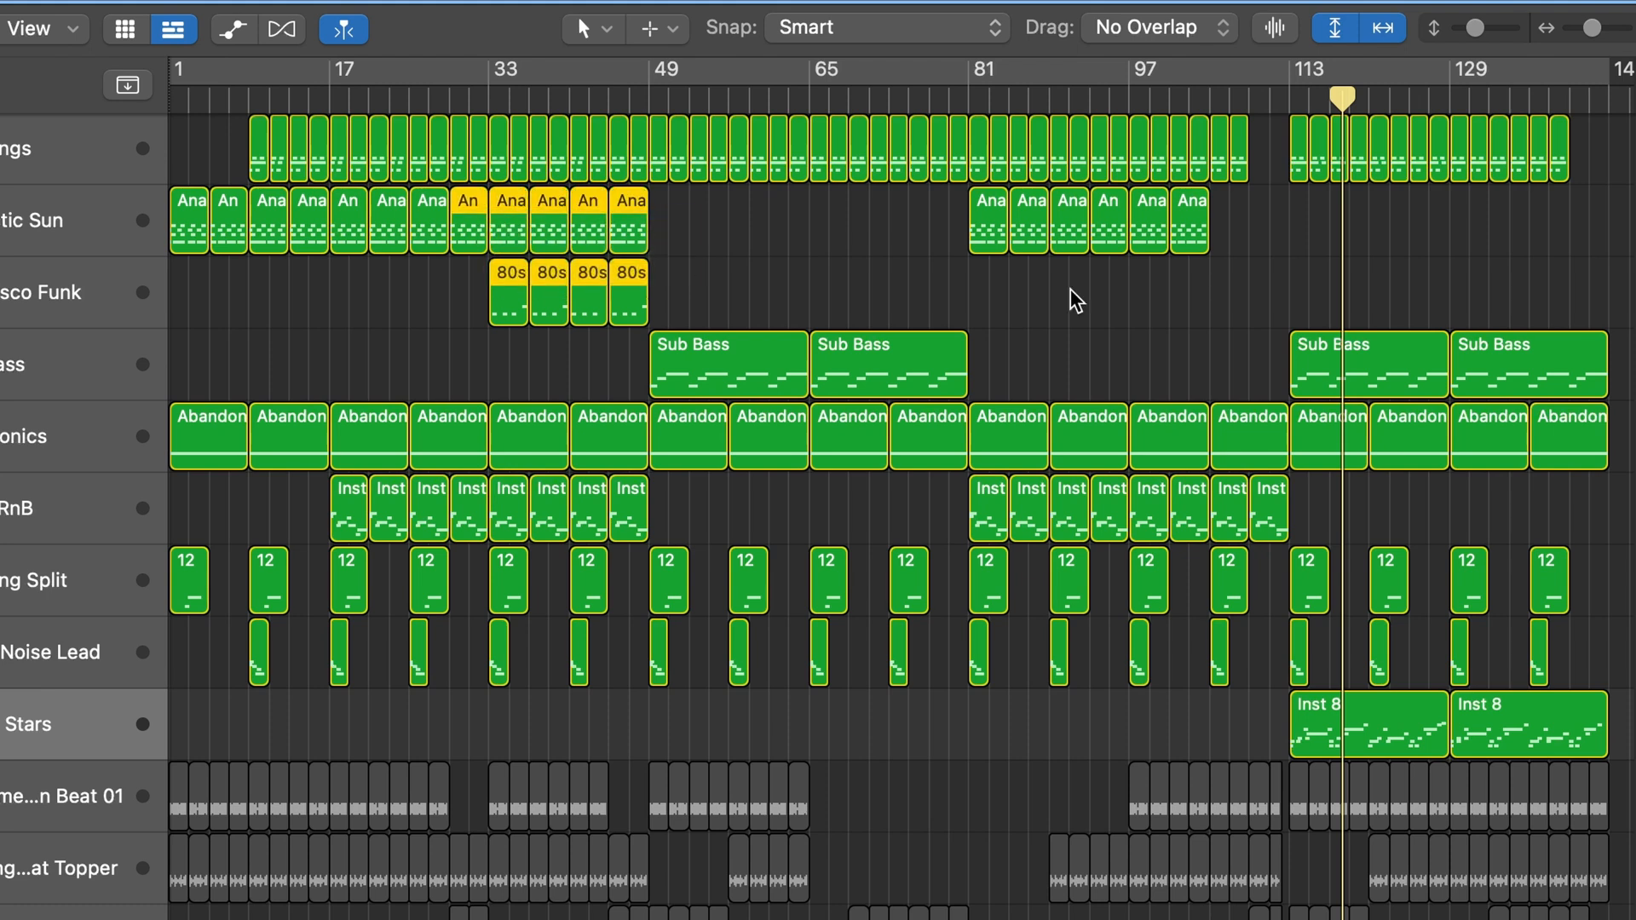
click(1438, 215)
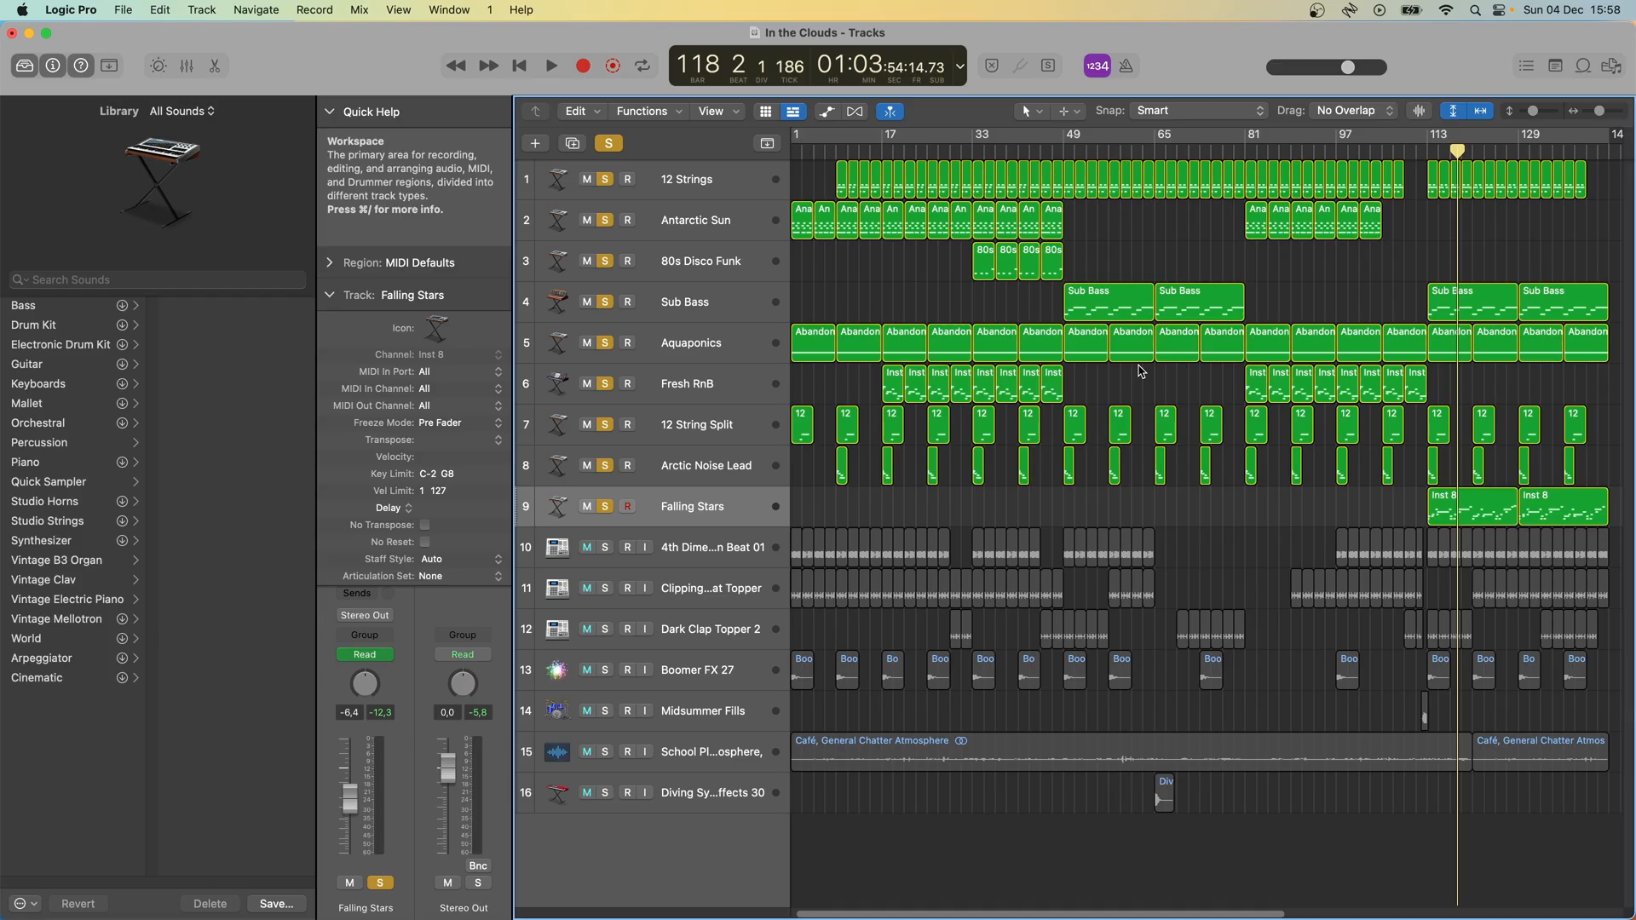
- Solo the 4th Dimension Beat 01 drum track and play the soloed tracks from bar 97
click(607, 548)
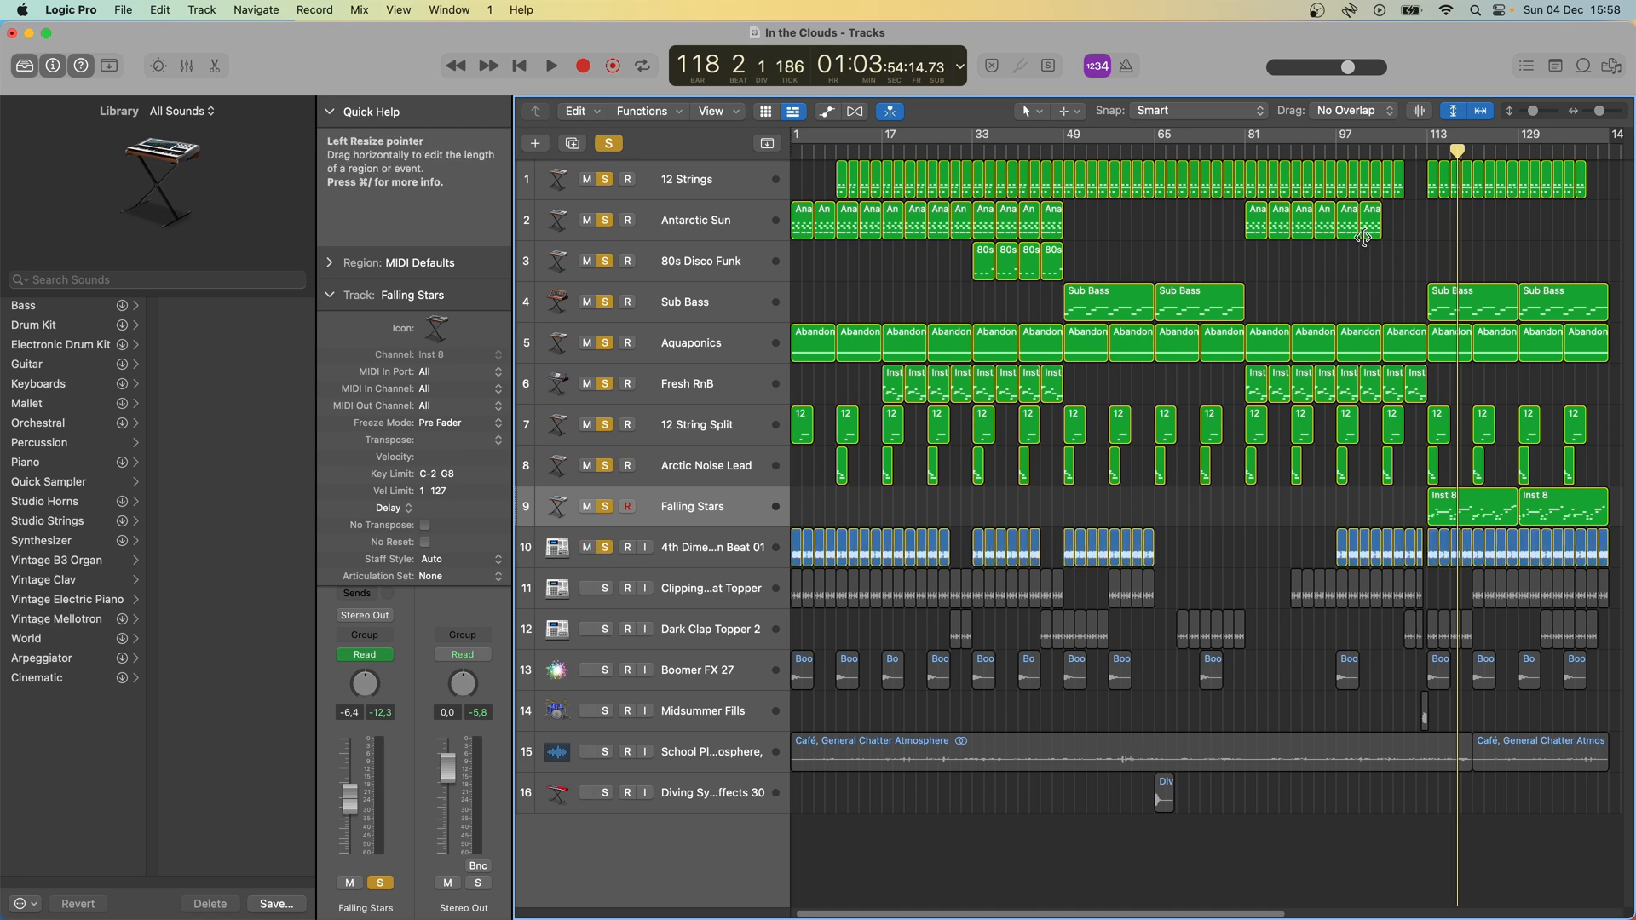
click(1344, 145)
key(space)
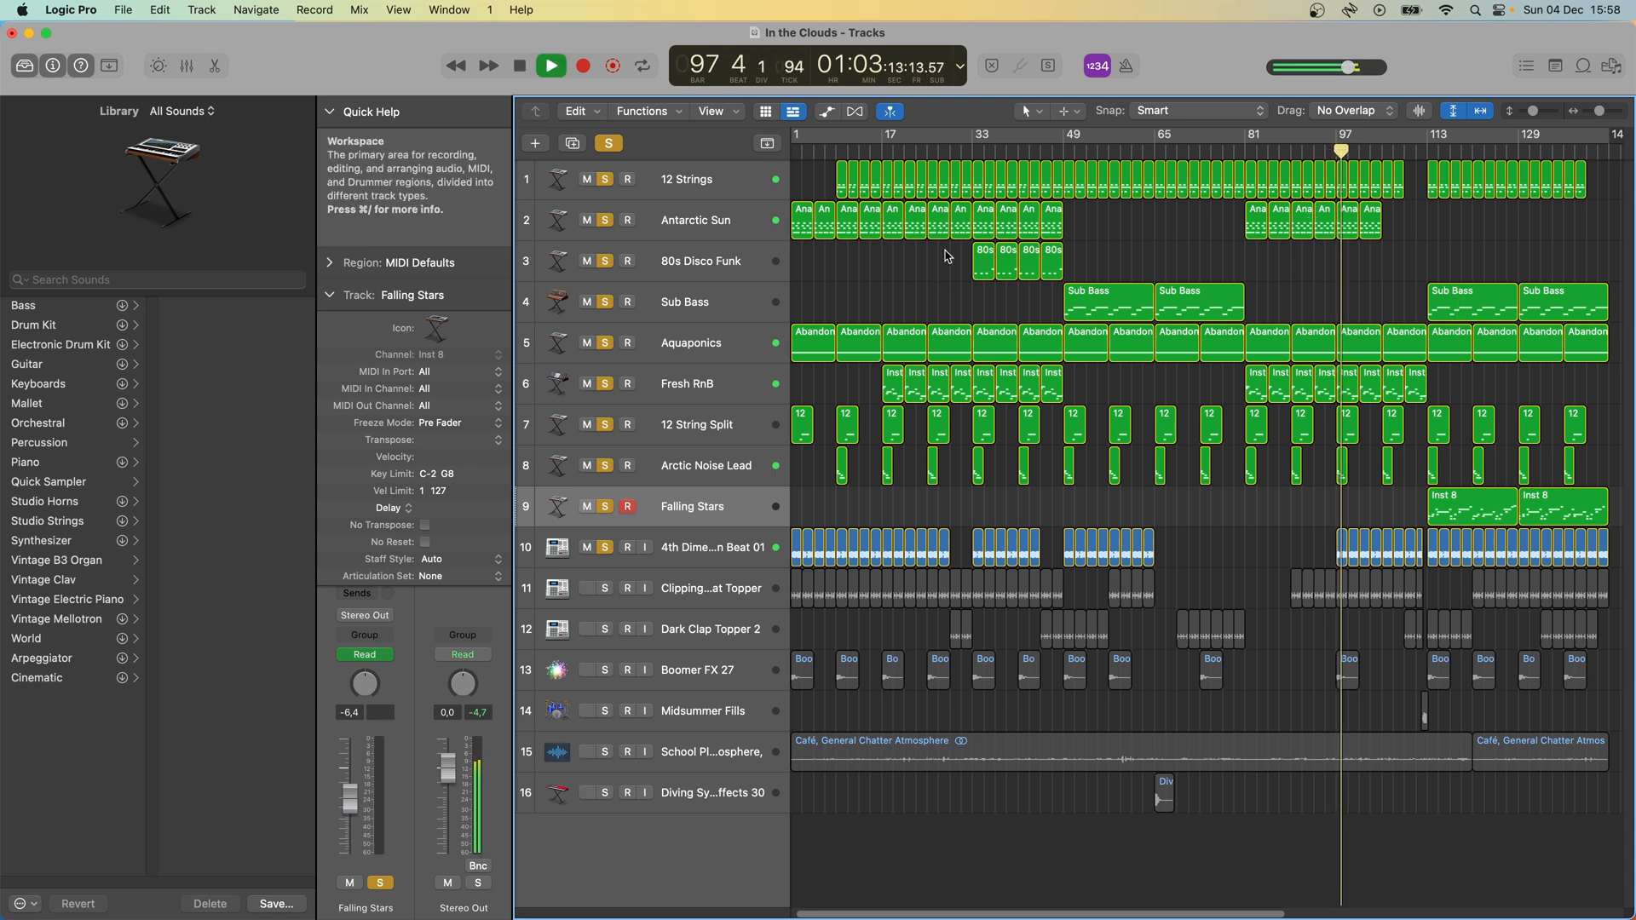
- Play from bar 33 and examine the 4th Dimension Beat 01 region's waveform in the audio editor, closing the editor when done
click(972, 150)
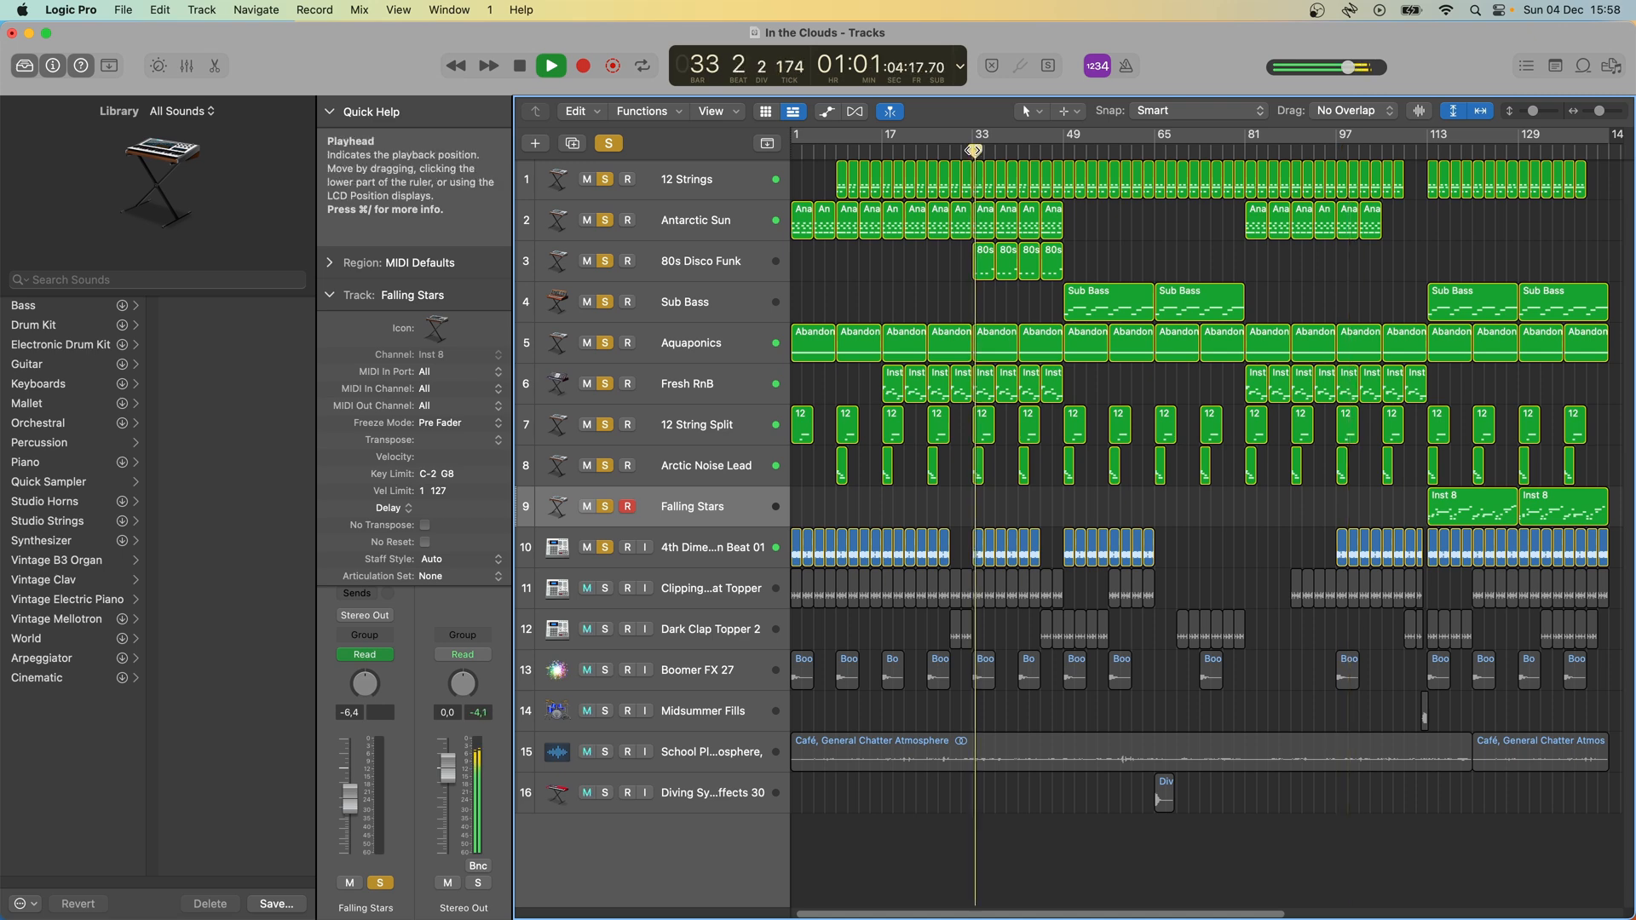
click(694, 547)
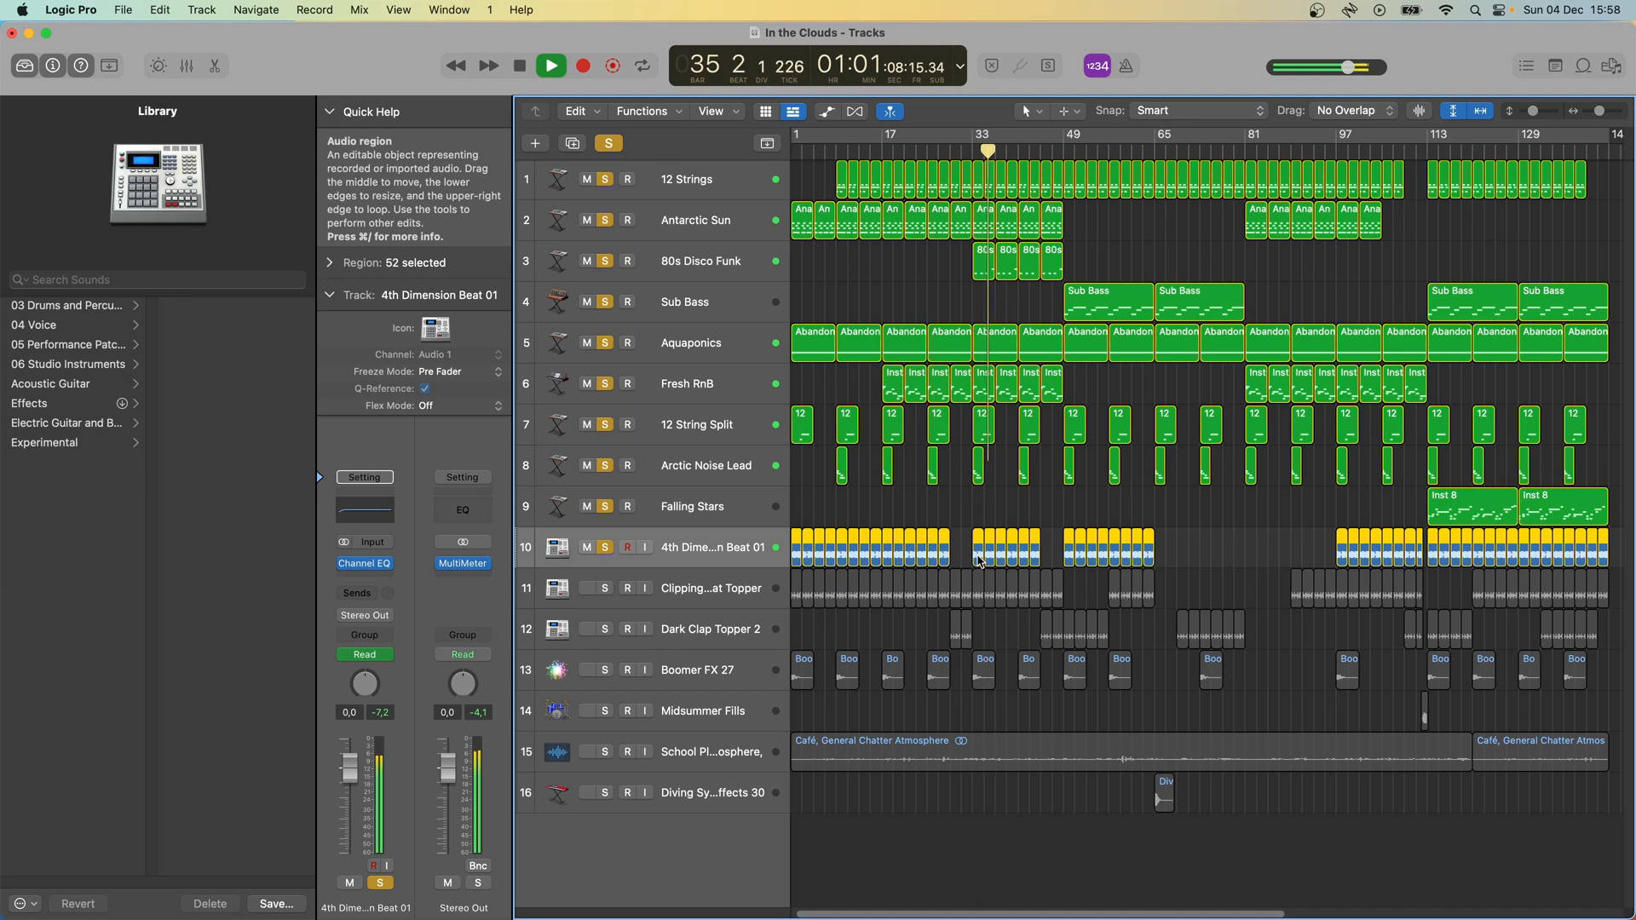
double_click(981, 555)
key(space)
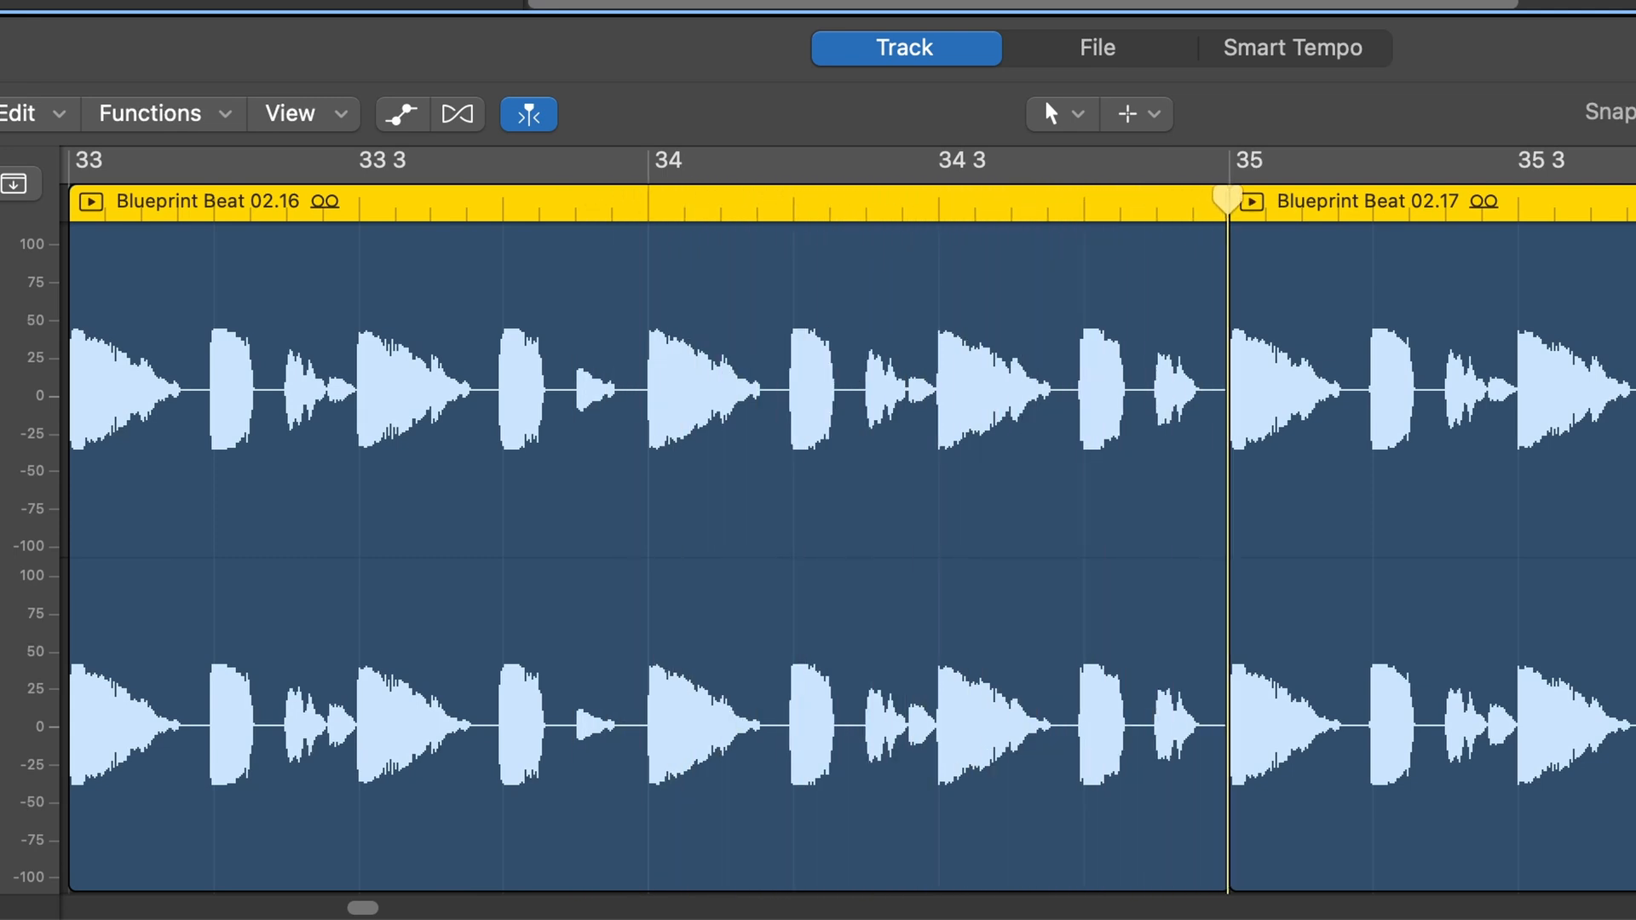
key(space)
key(e)
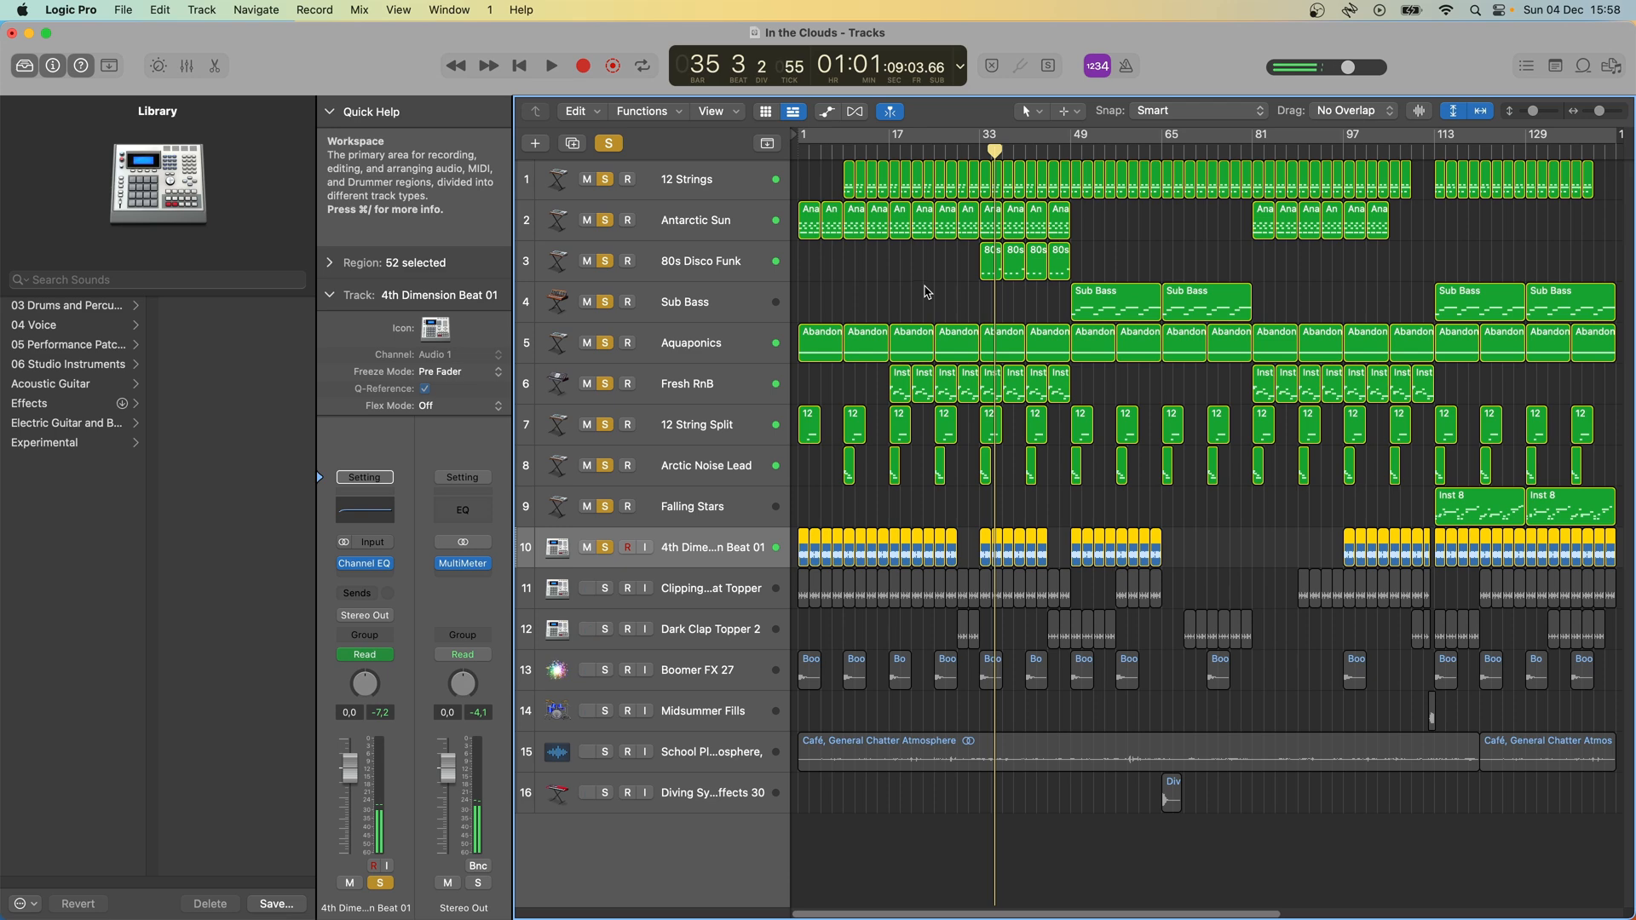
- Show the automation and watch the 4th Dimension Beat 01 low-cut curve play from bar 97 in its Channel EQ, closing the plug-in at the end
key(a)
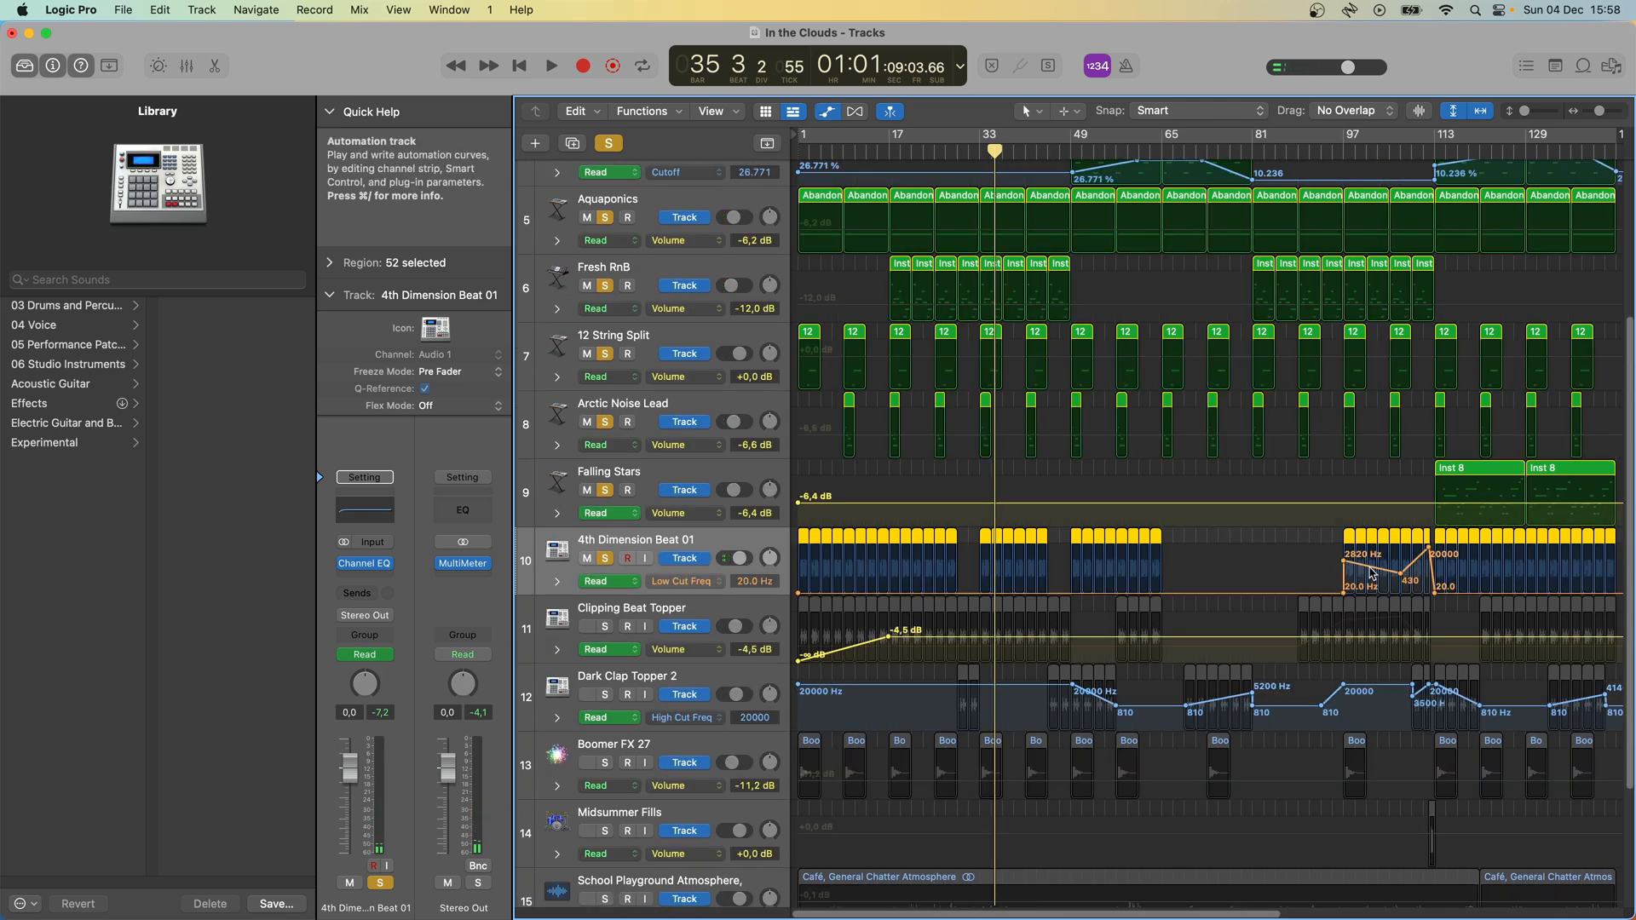
click(358, 514)
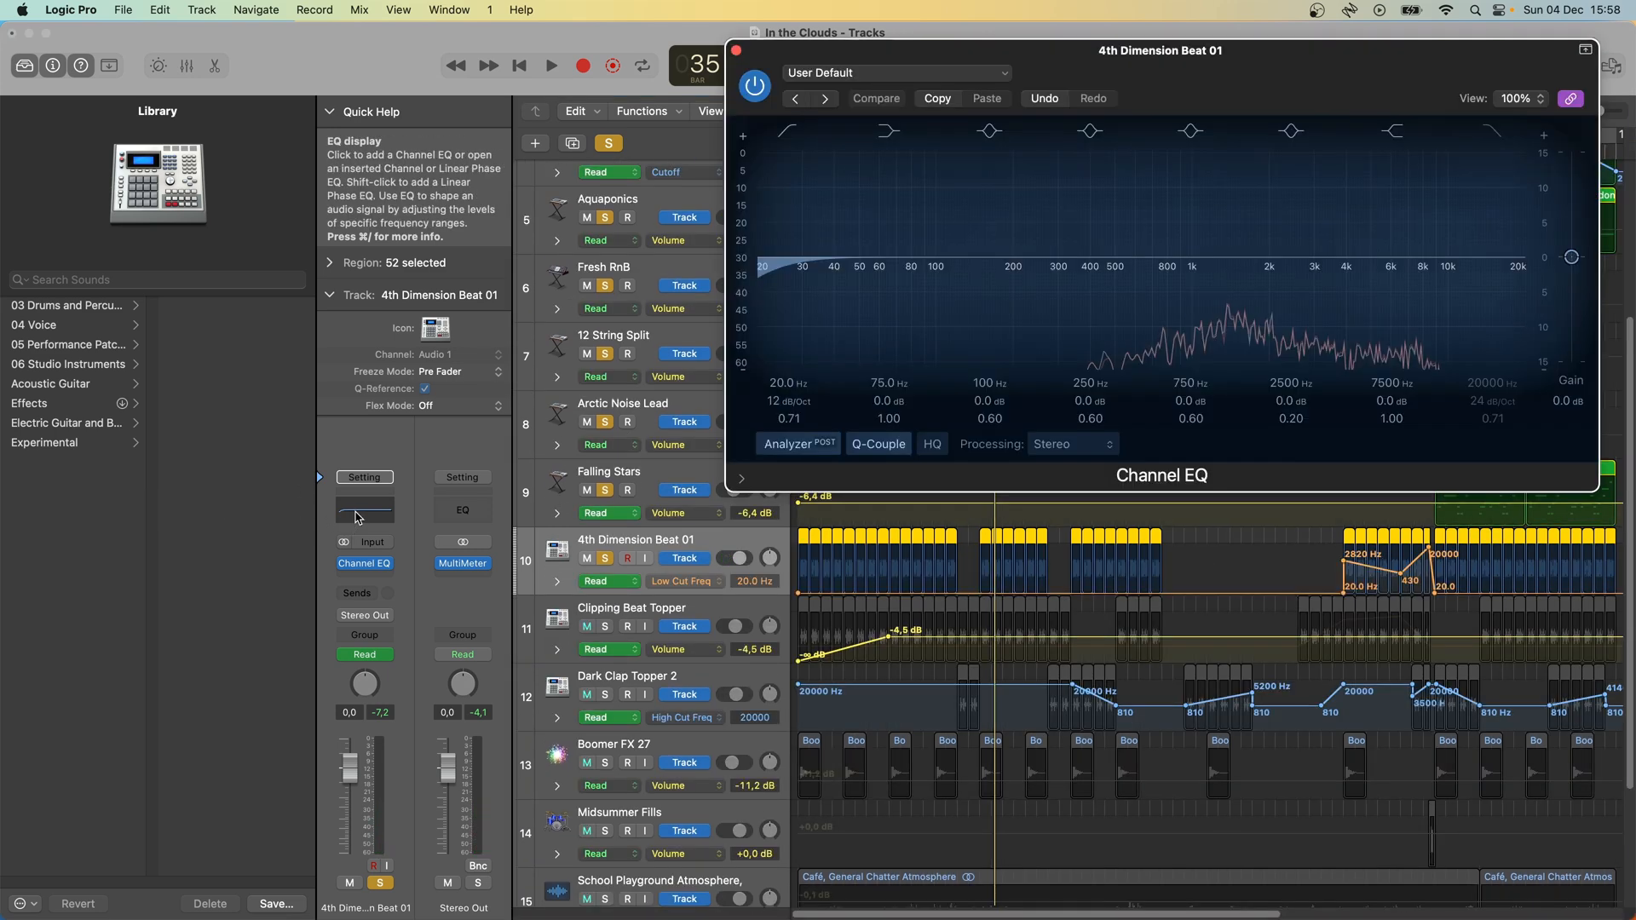
drag(1237, 77, 609, 275)
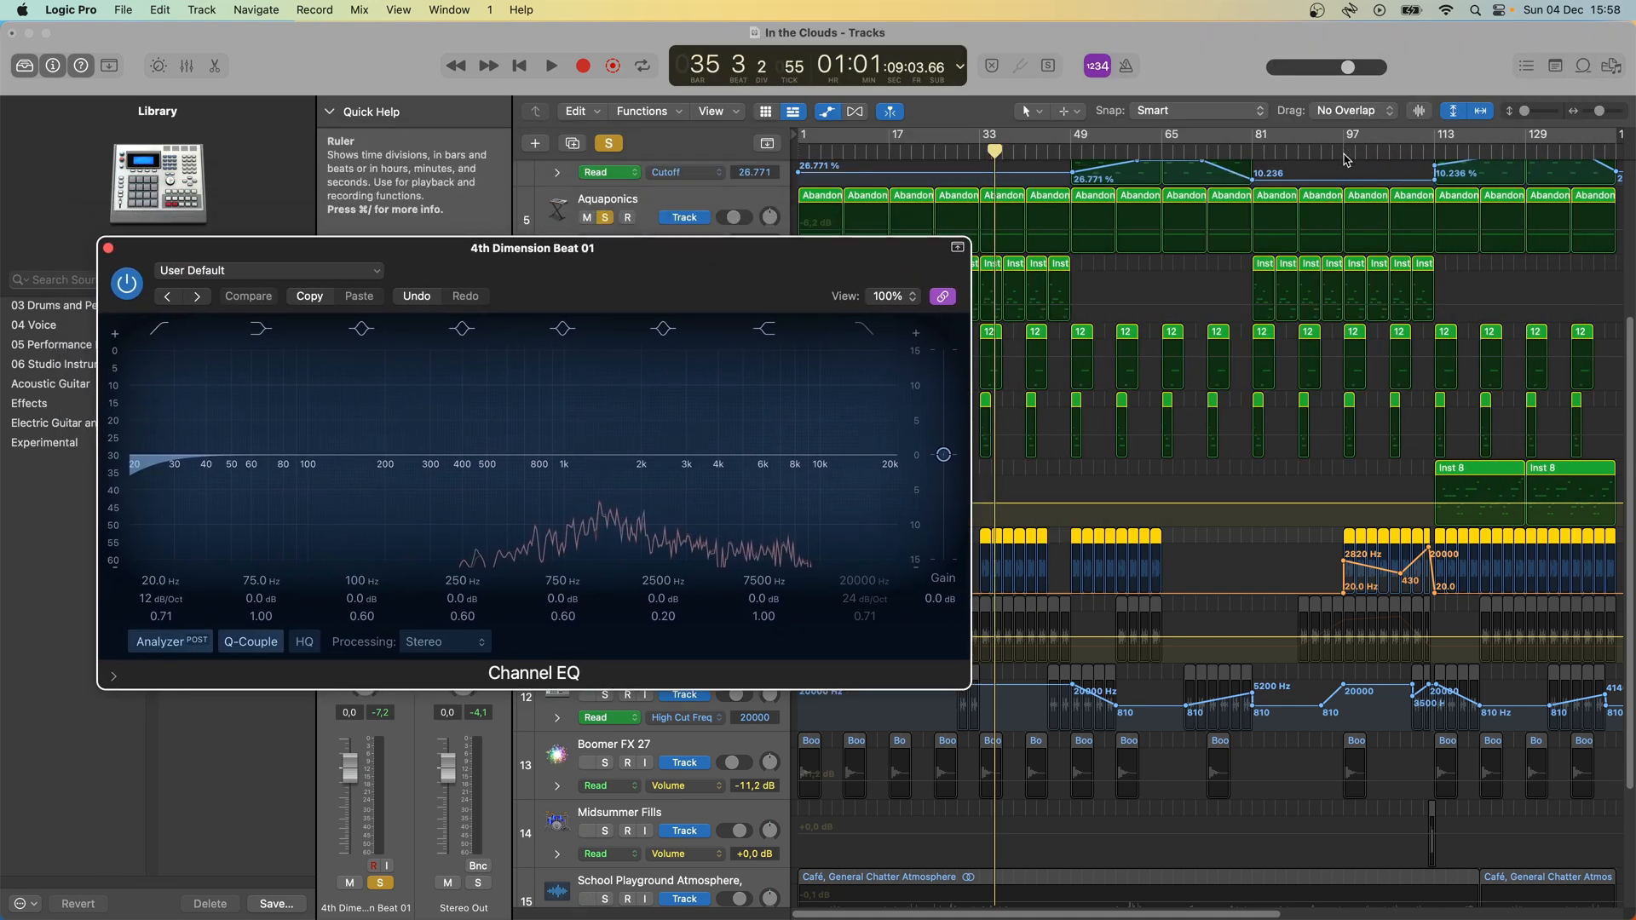
click(1345, 151)
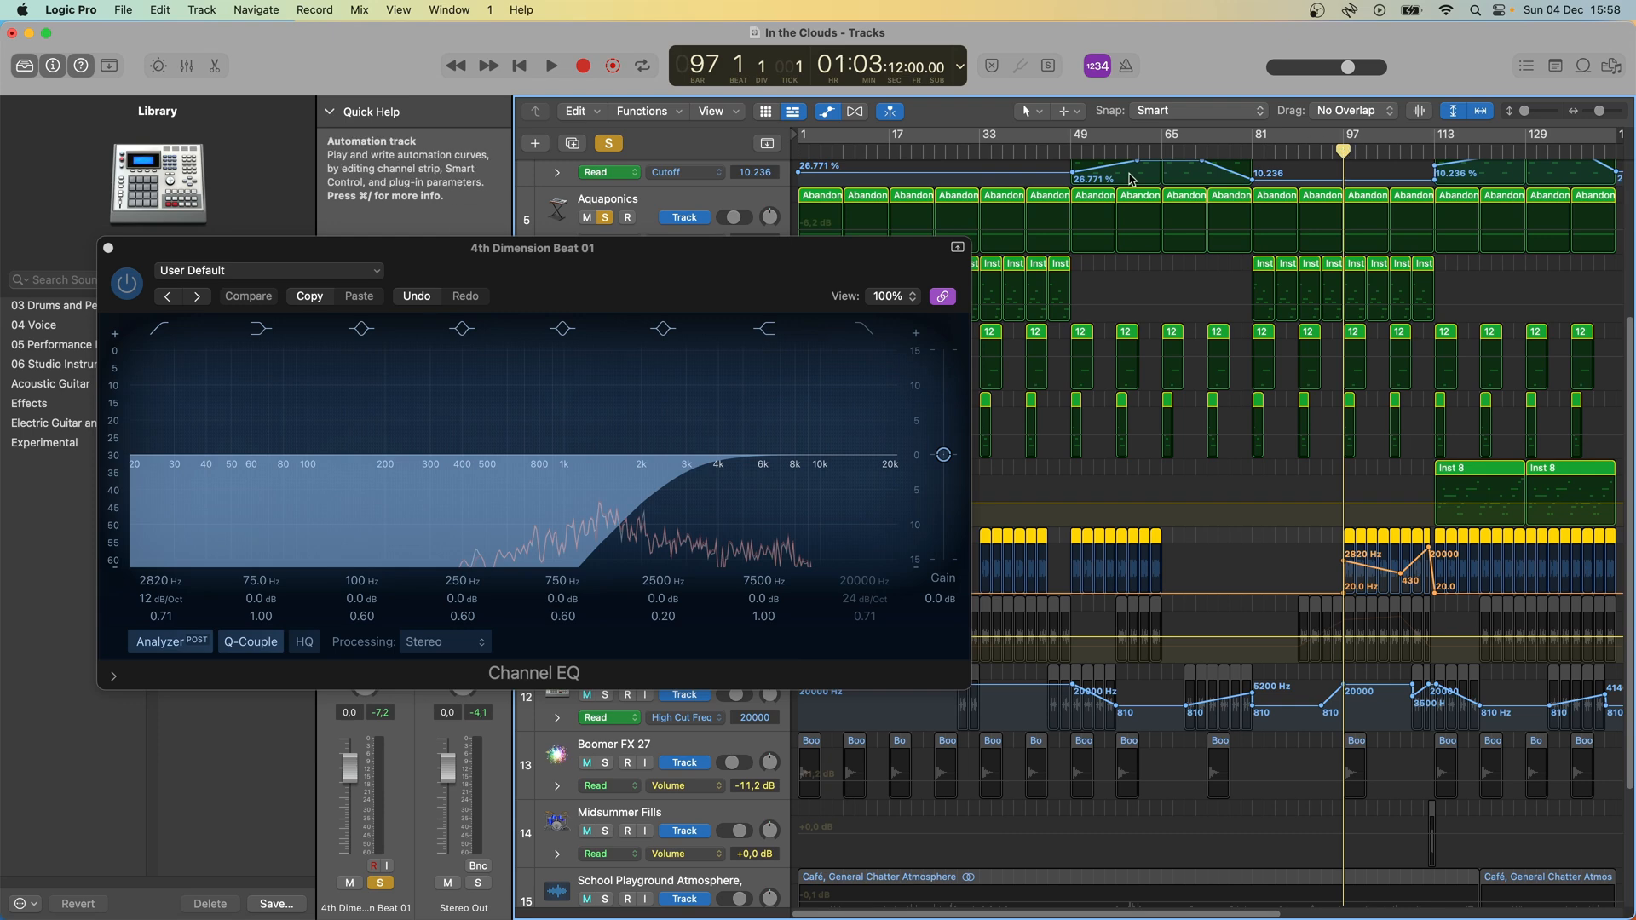
key(space)
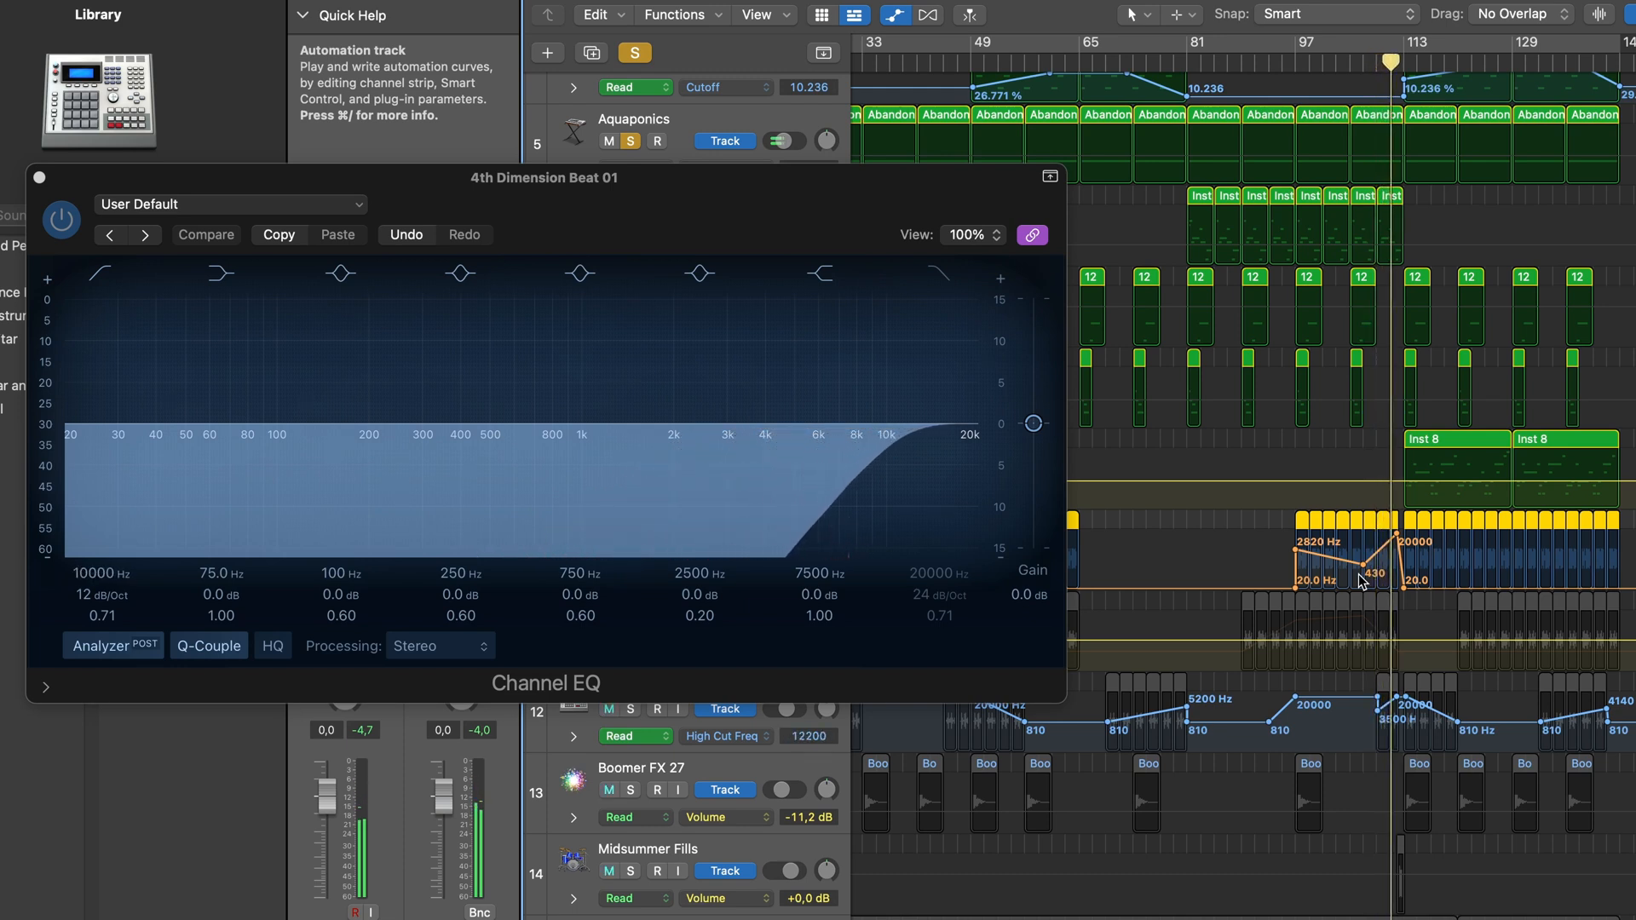
click(41, 177)
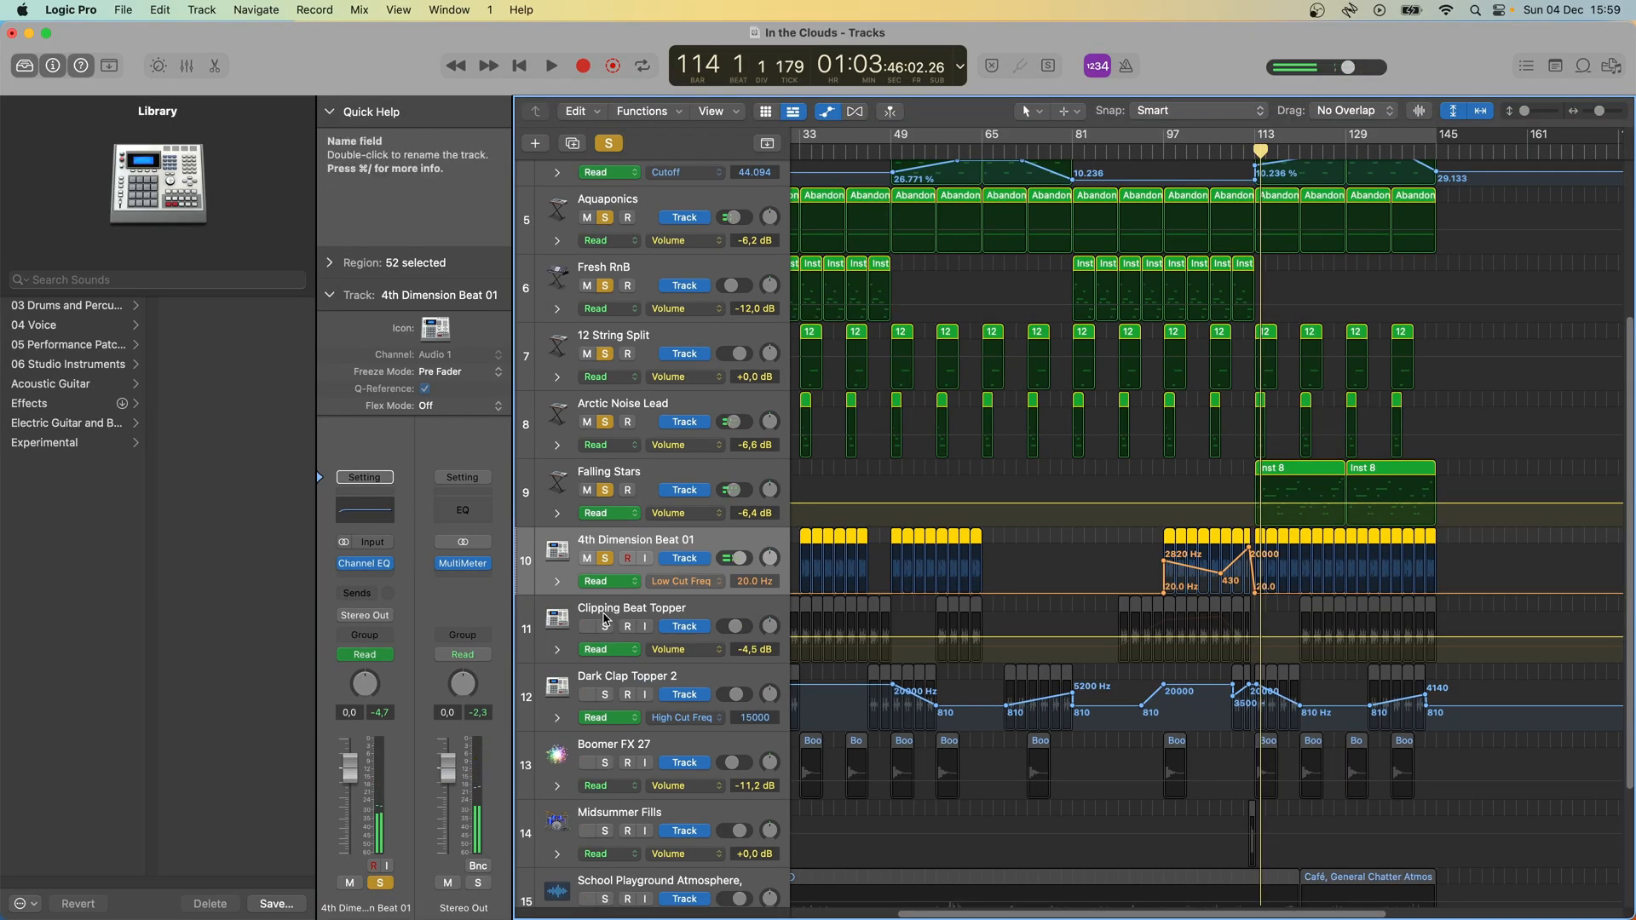
- Solo the Clipping Beat Topper track, hide the automation, and play its region from bar 89 in the audio editor
click(652, 618)
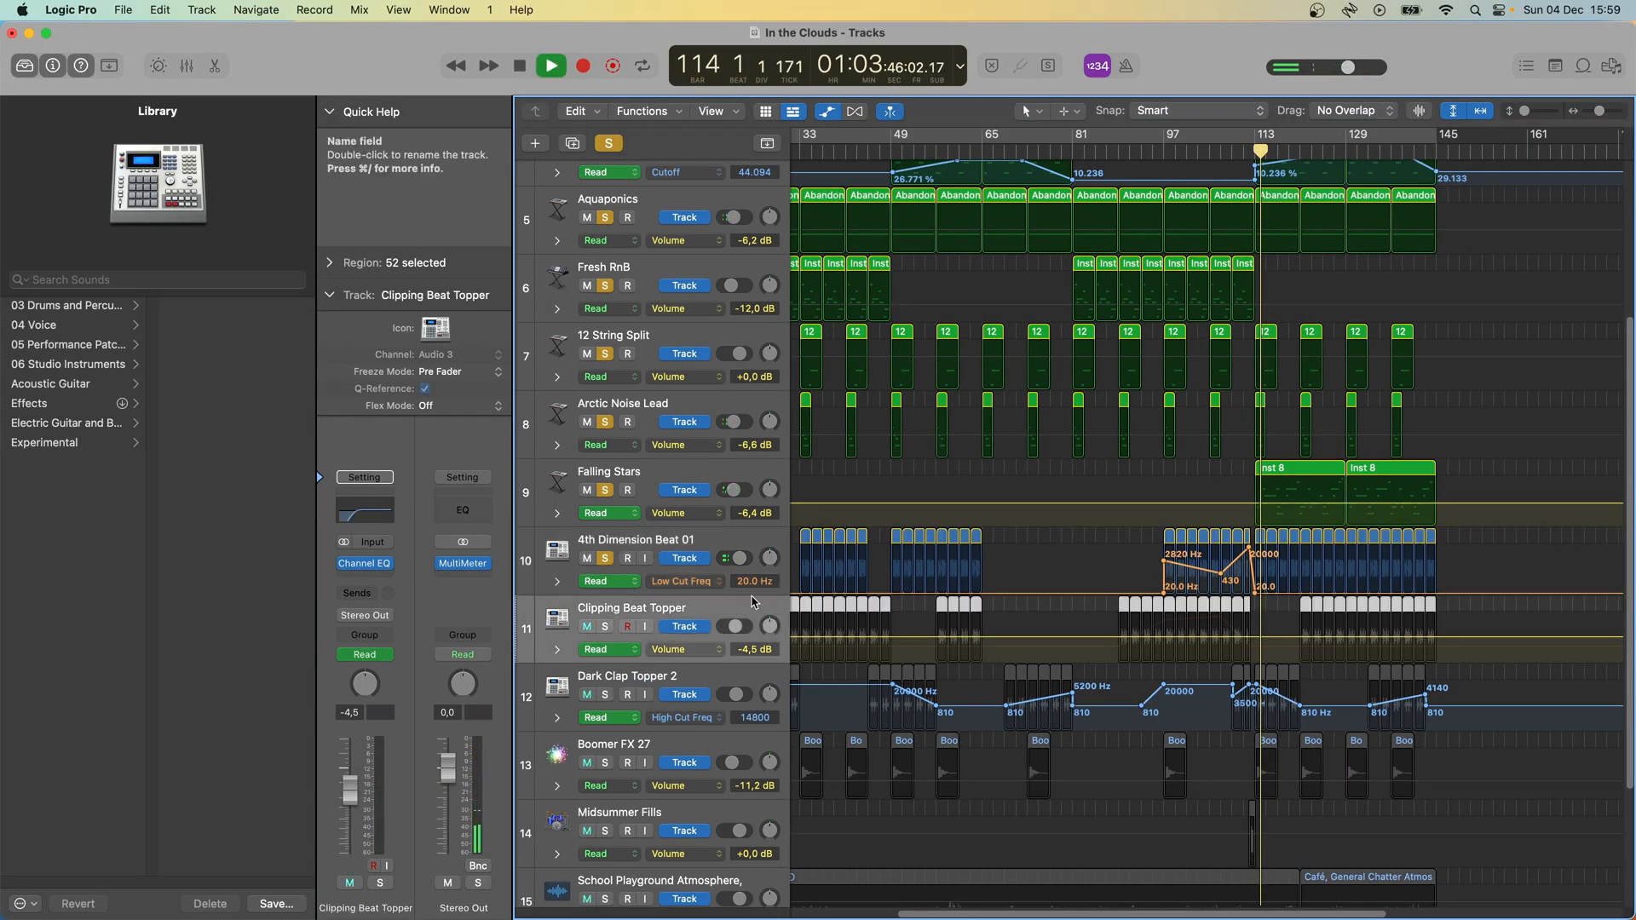
click(608, 628)
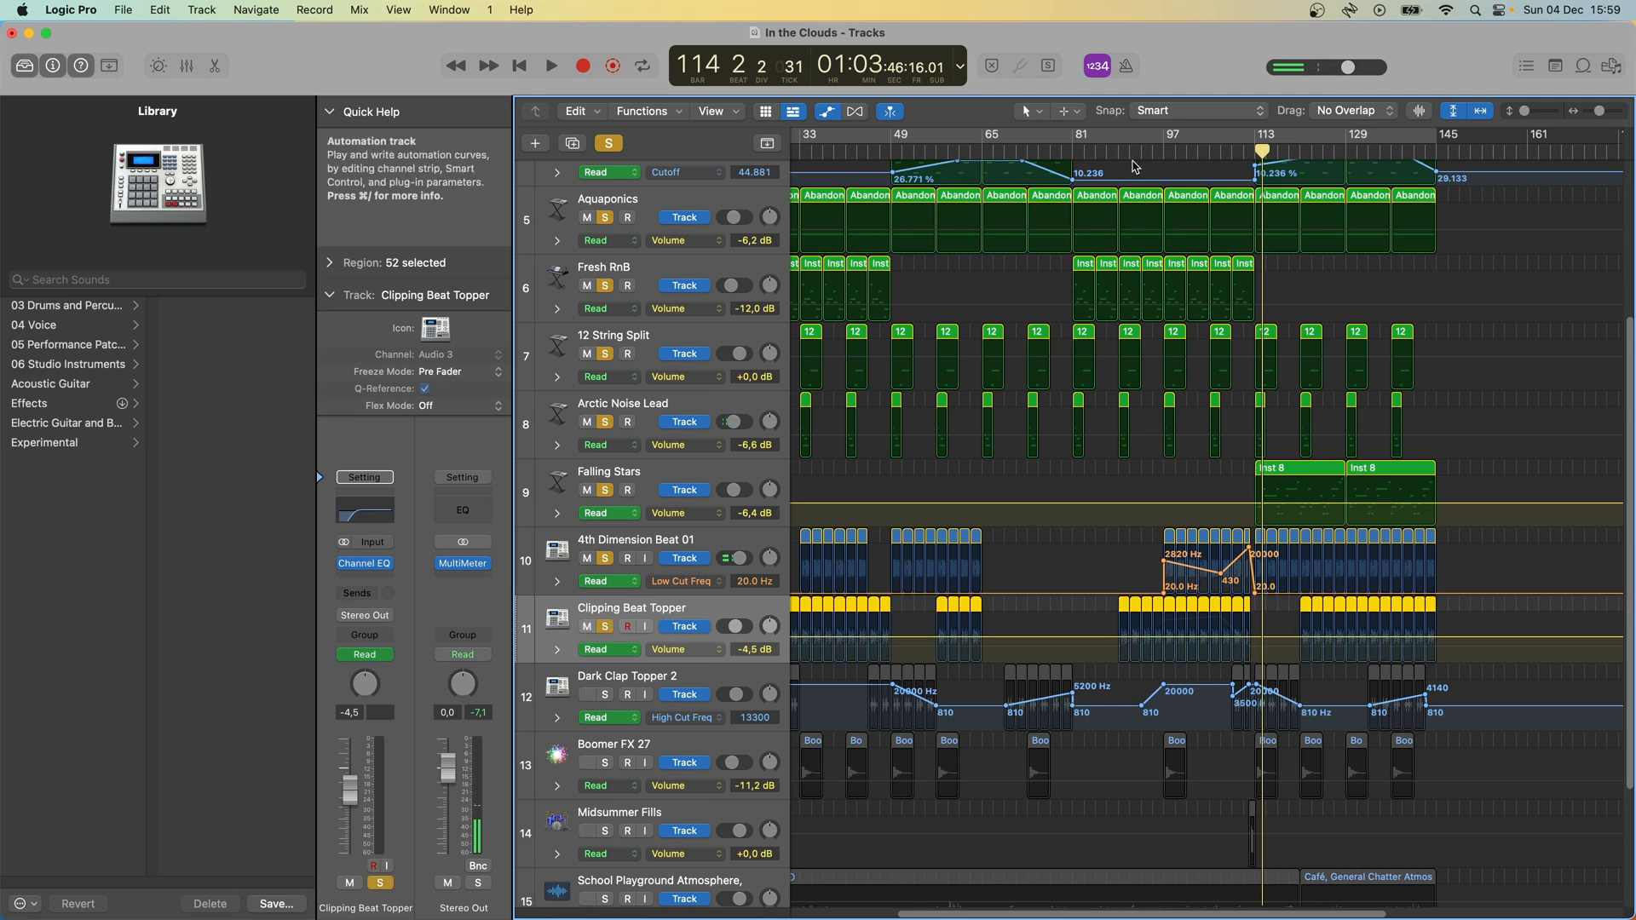
drag(1130, 156, 1123, 151)
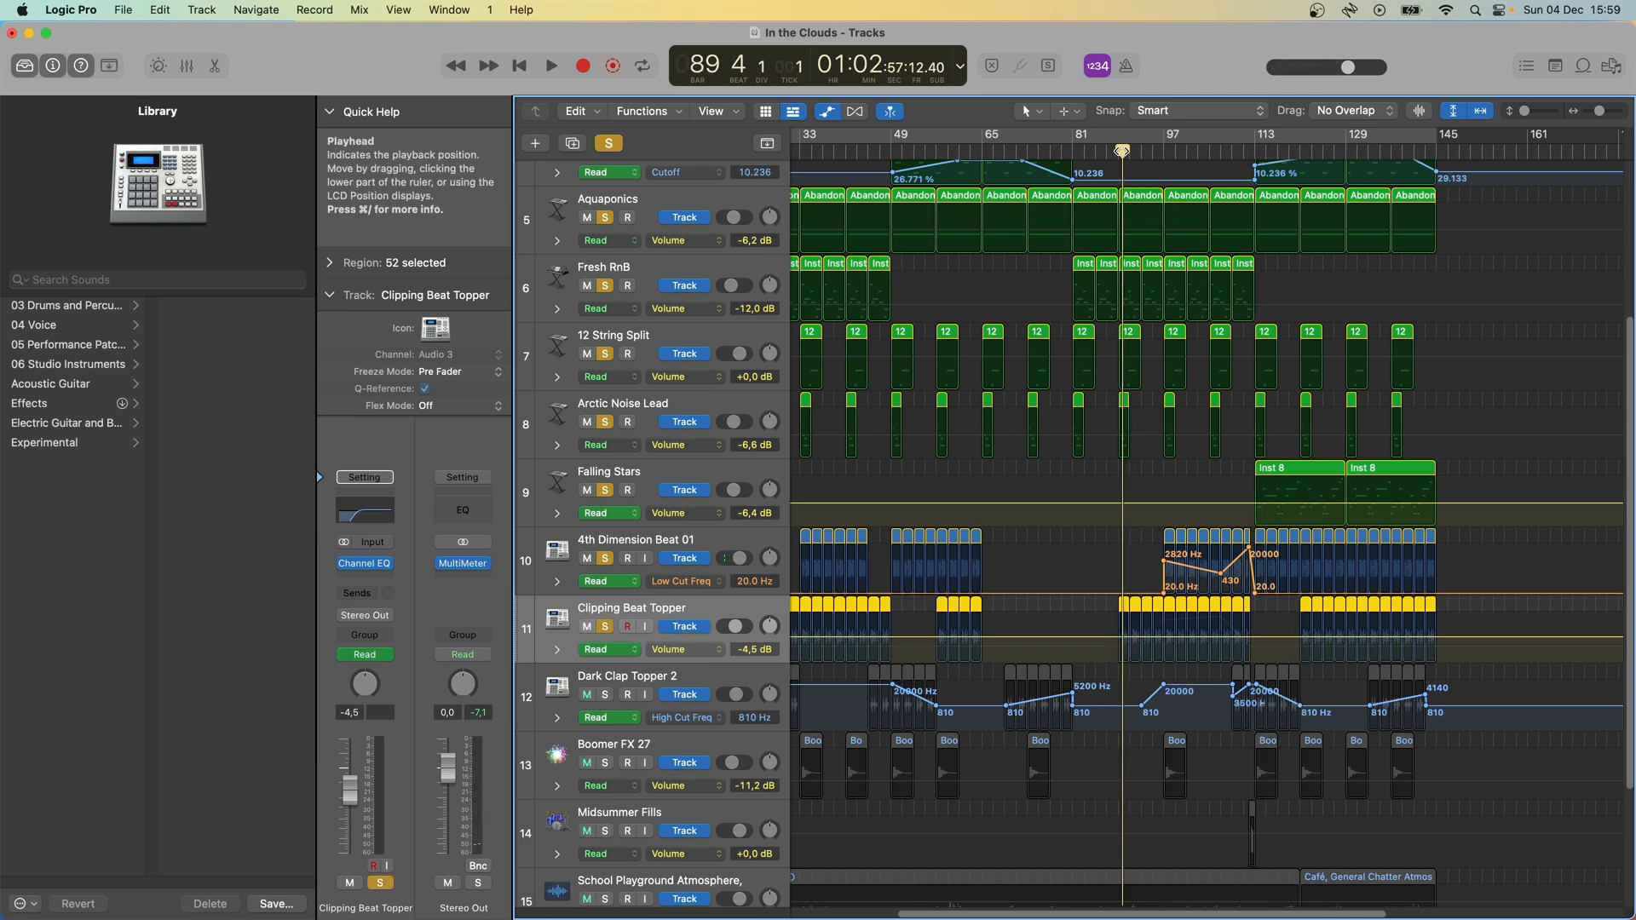
key(a)
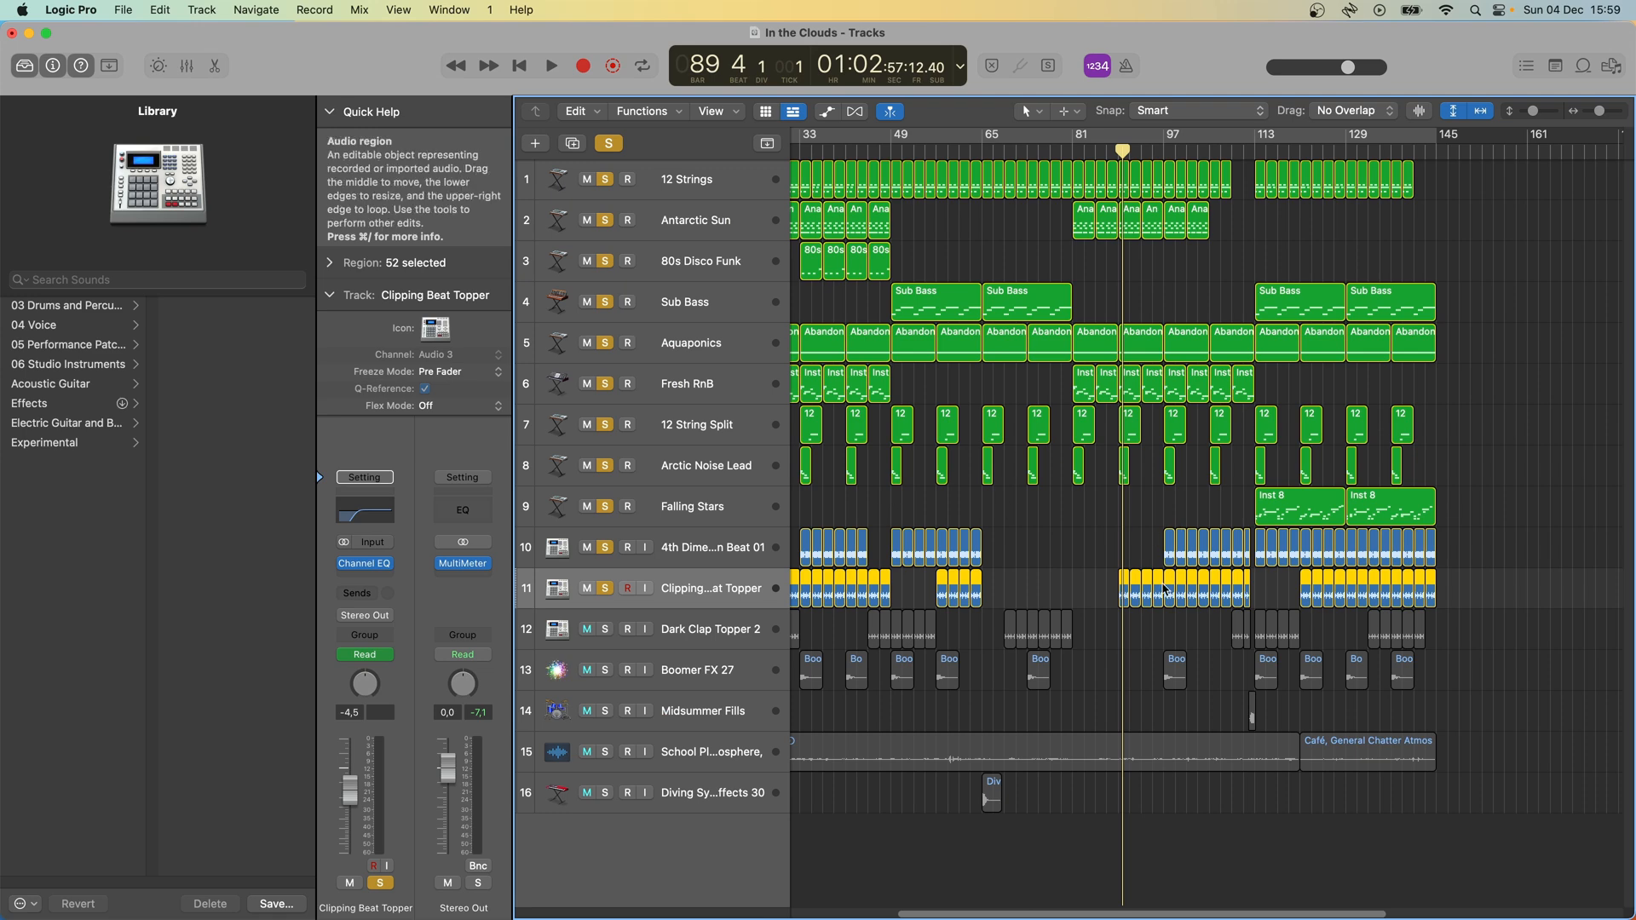
double_click(1167, 575)
key(space)
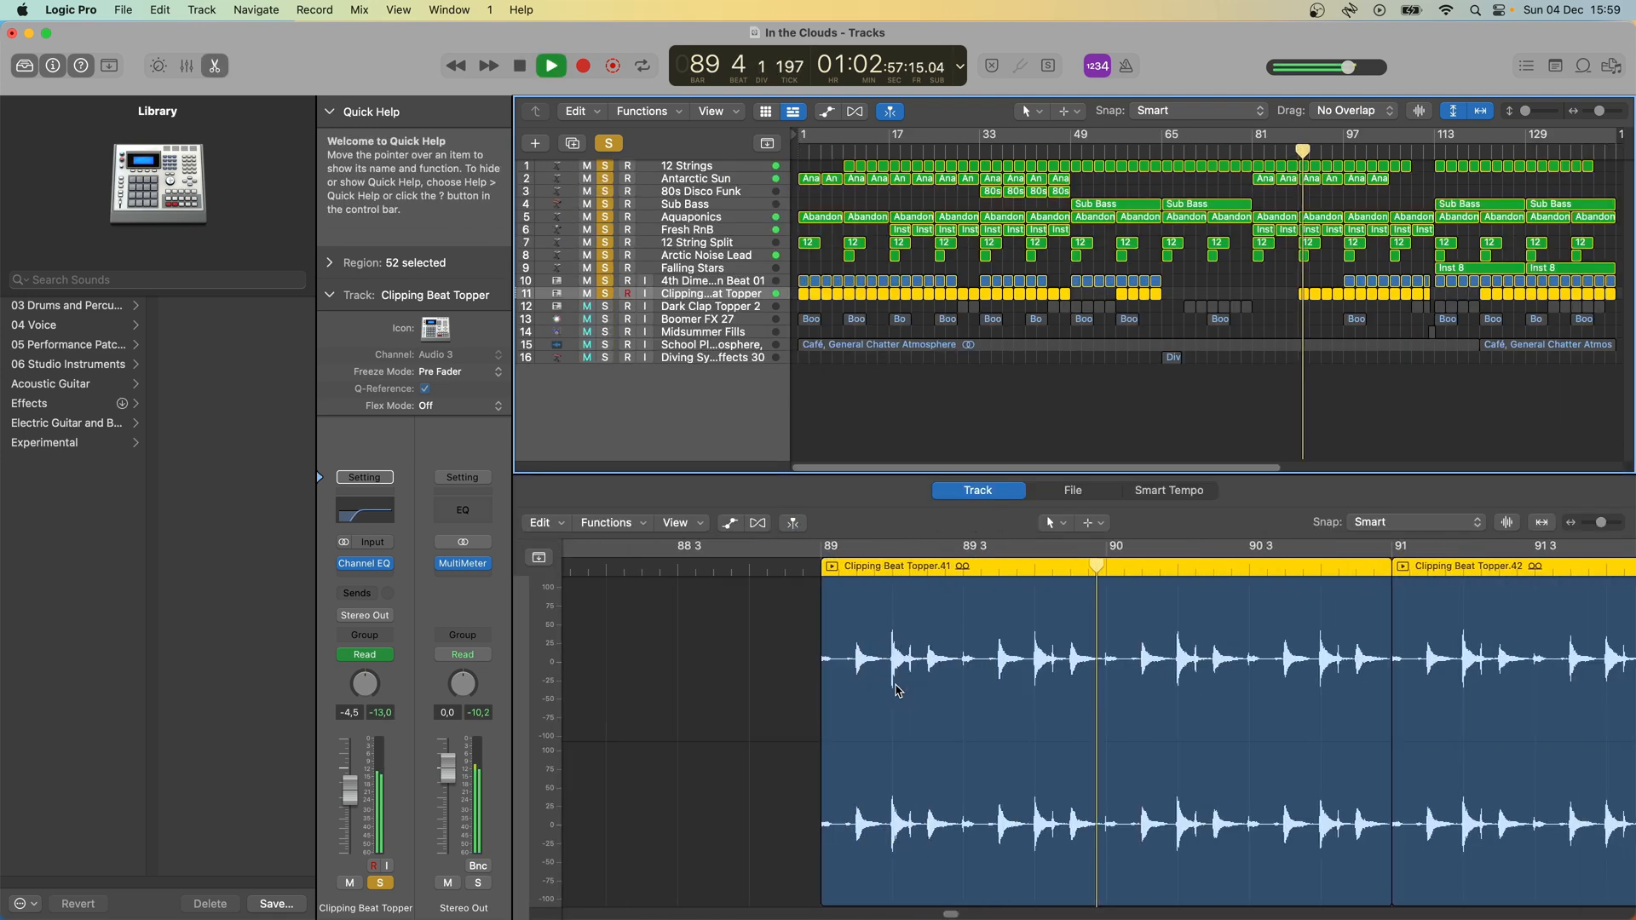
key(space)
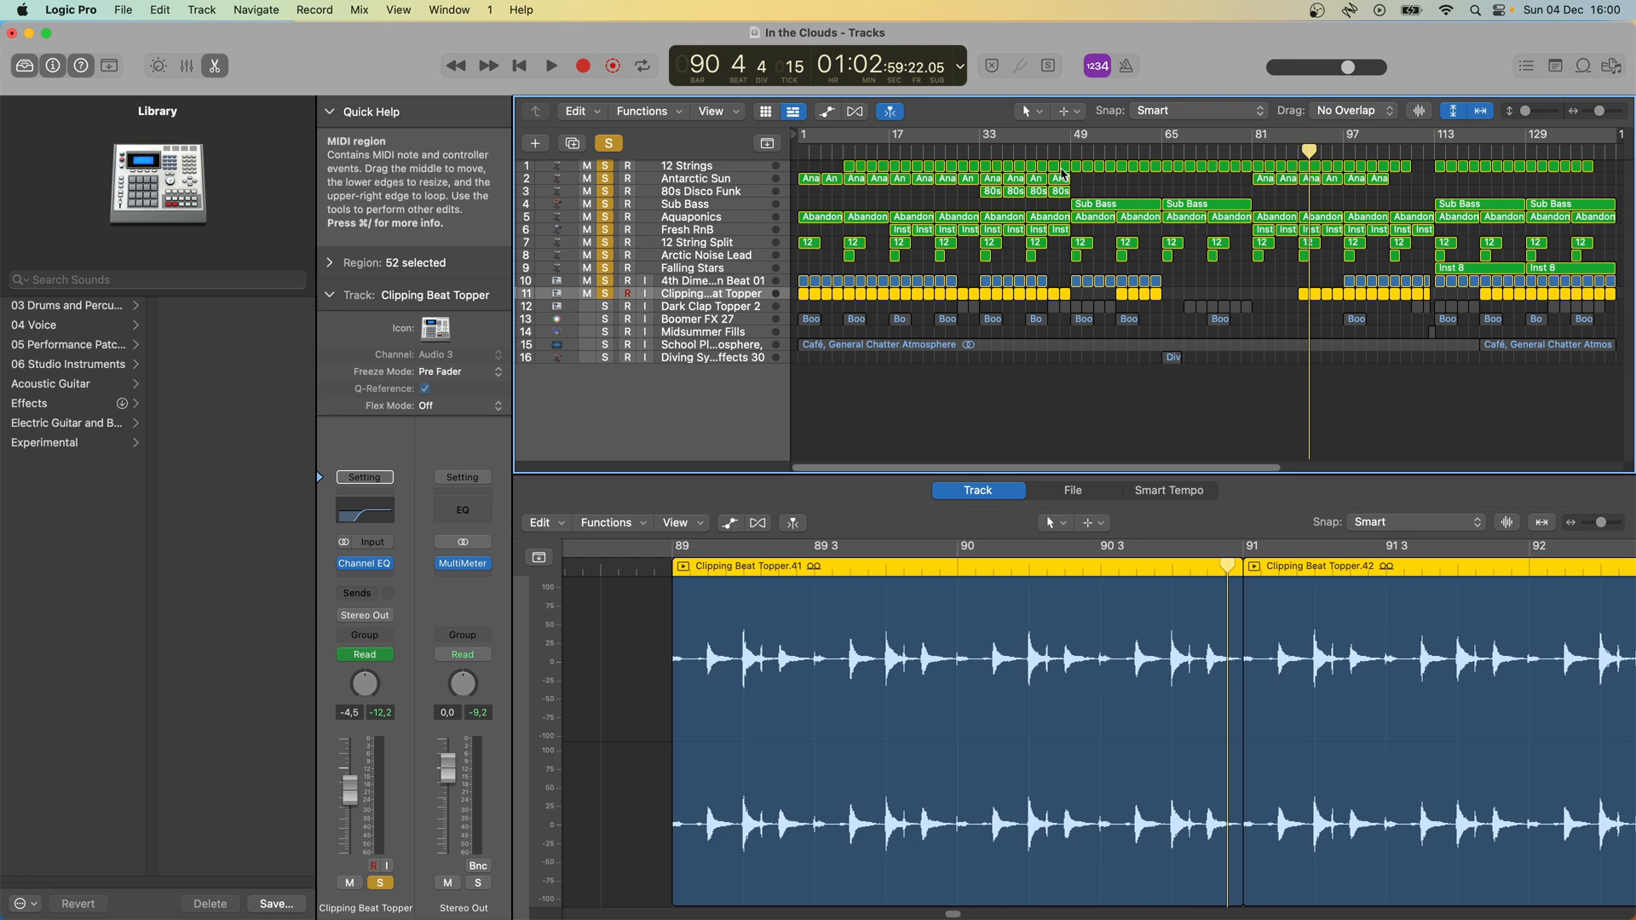
- Solo the Dark Clap Topper 2 track and play it from bar 45 with its waveform shown, closing the audio editor at the end
click(1047, 149)
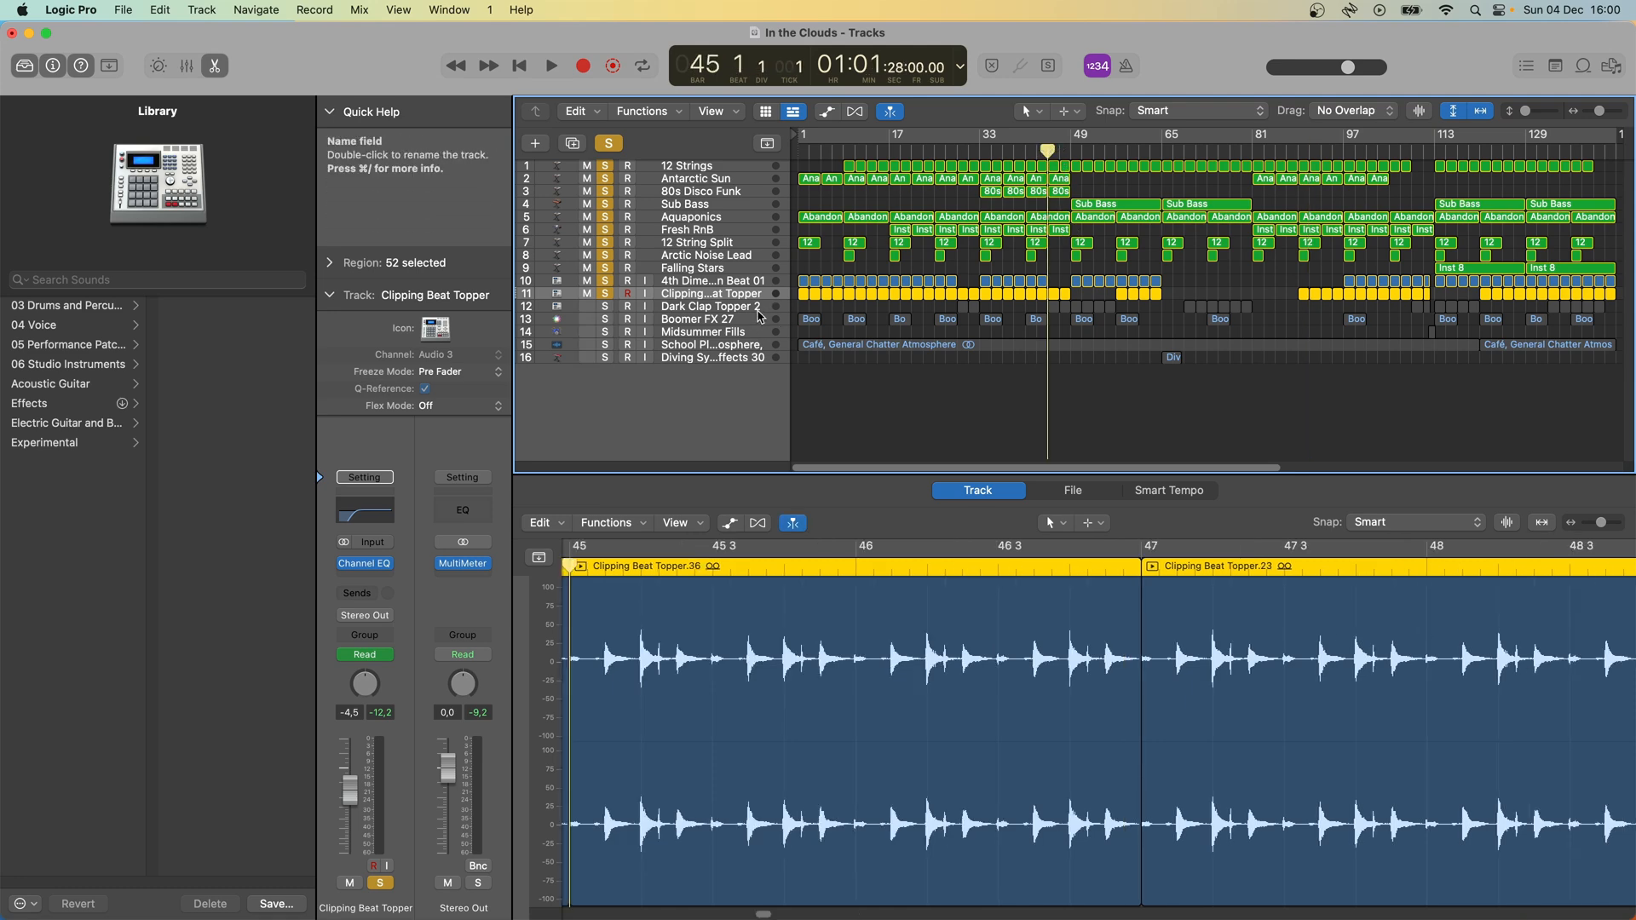
click(759, 309)
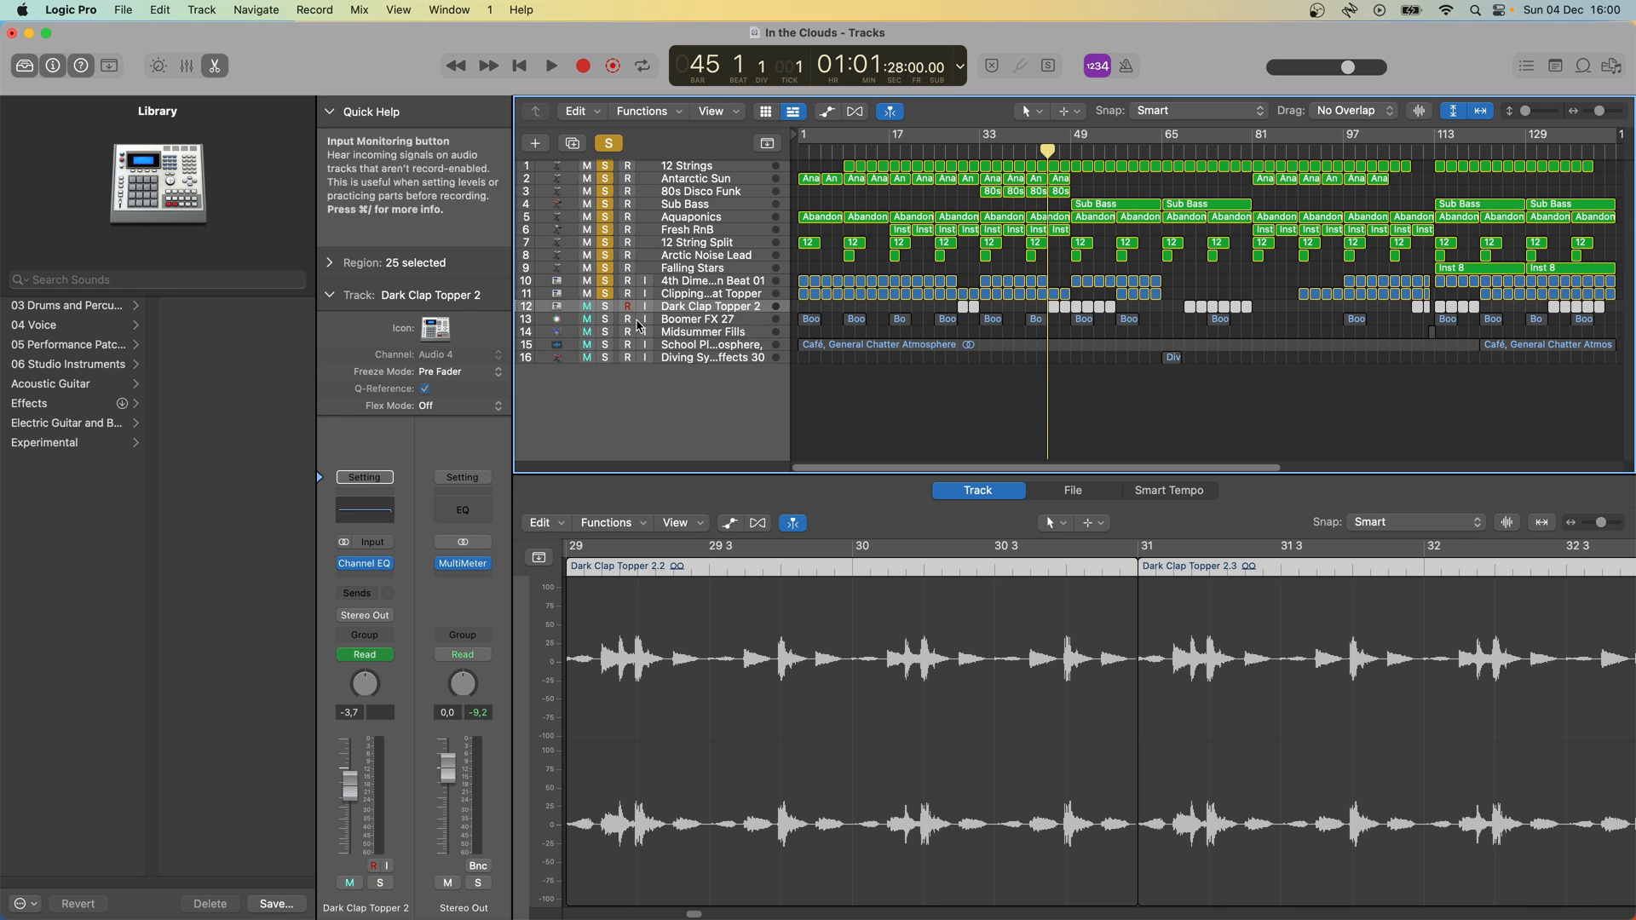
click(605, 309)
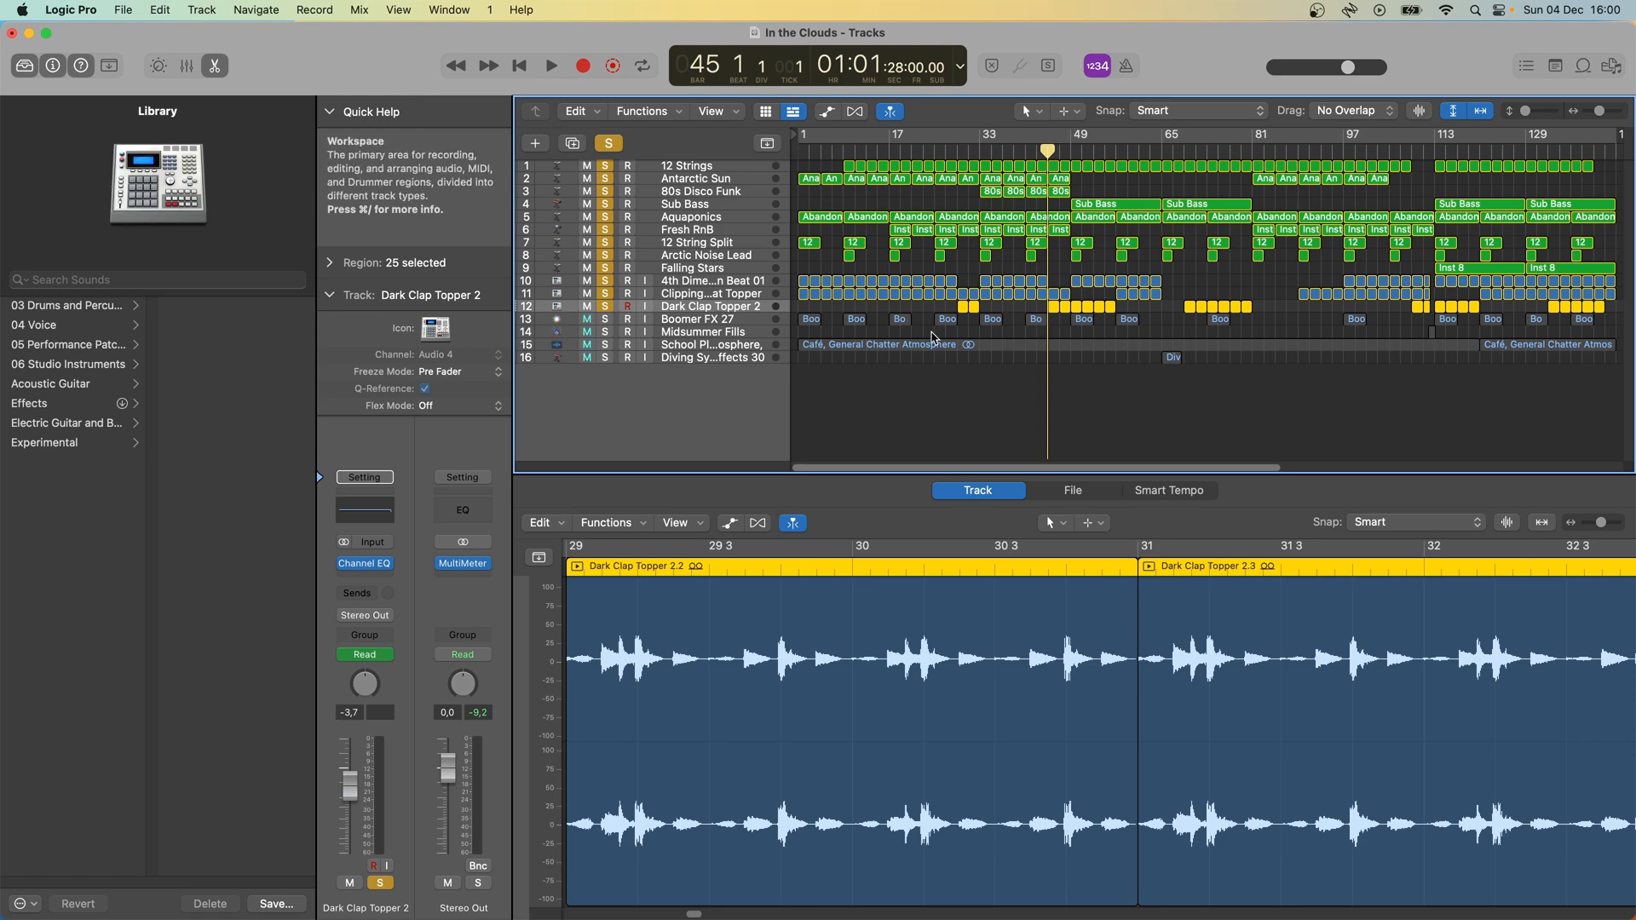
key(space)
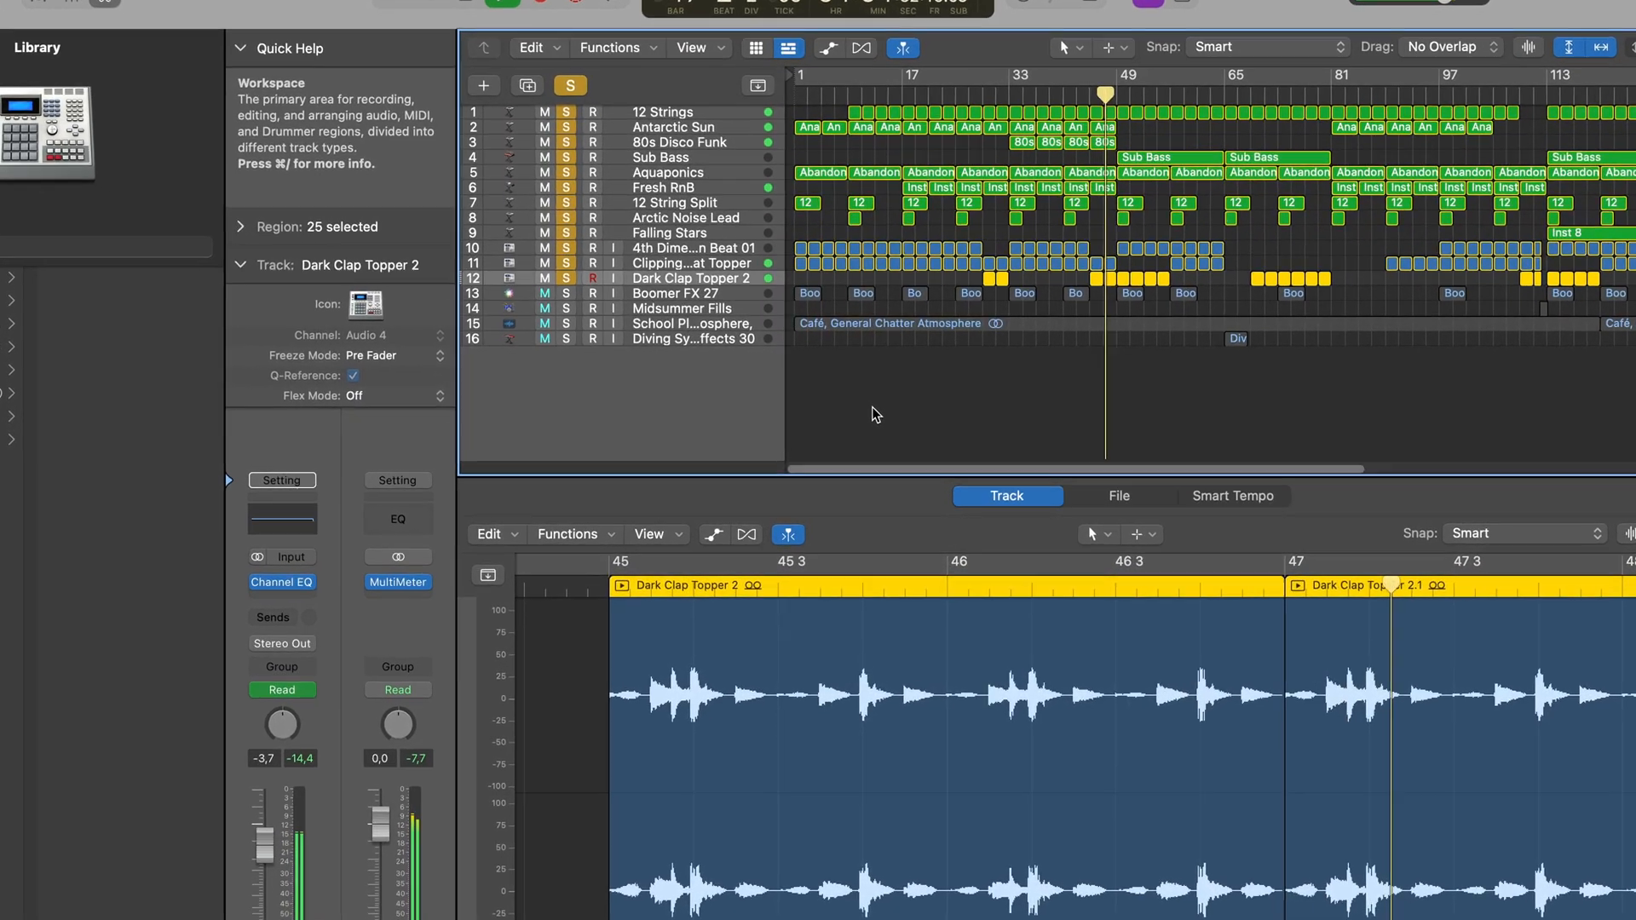
key(space)
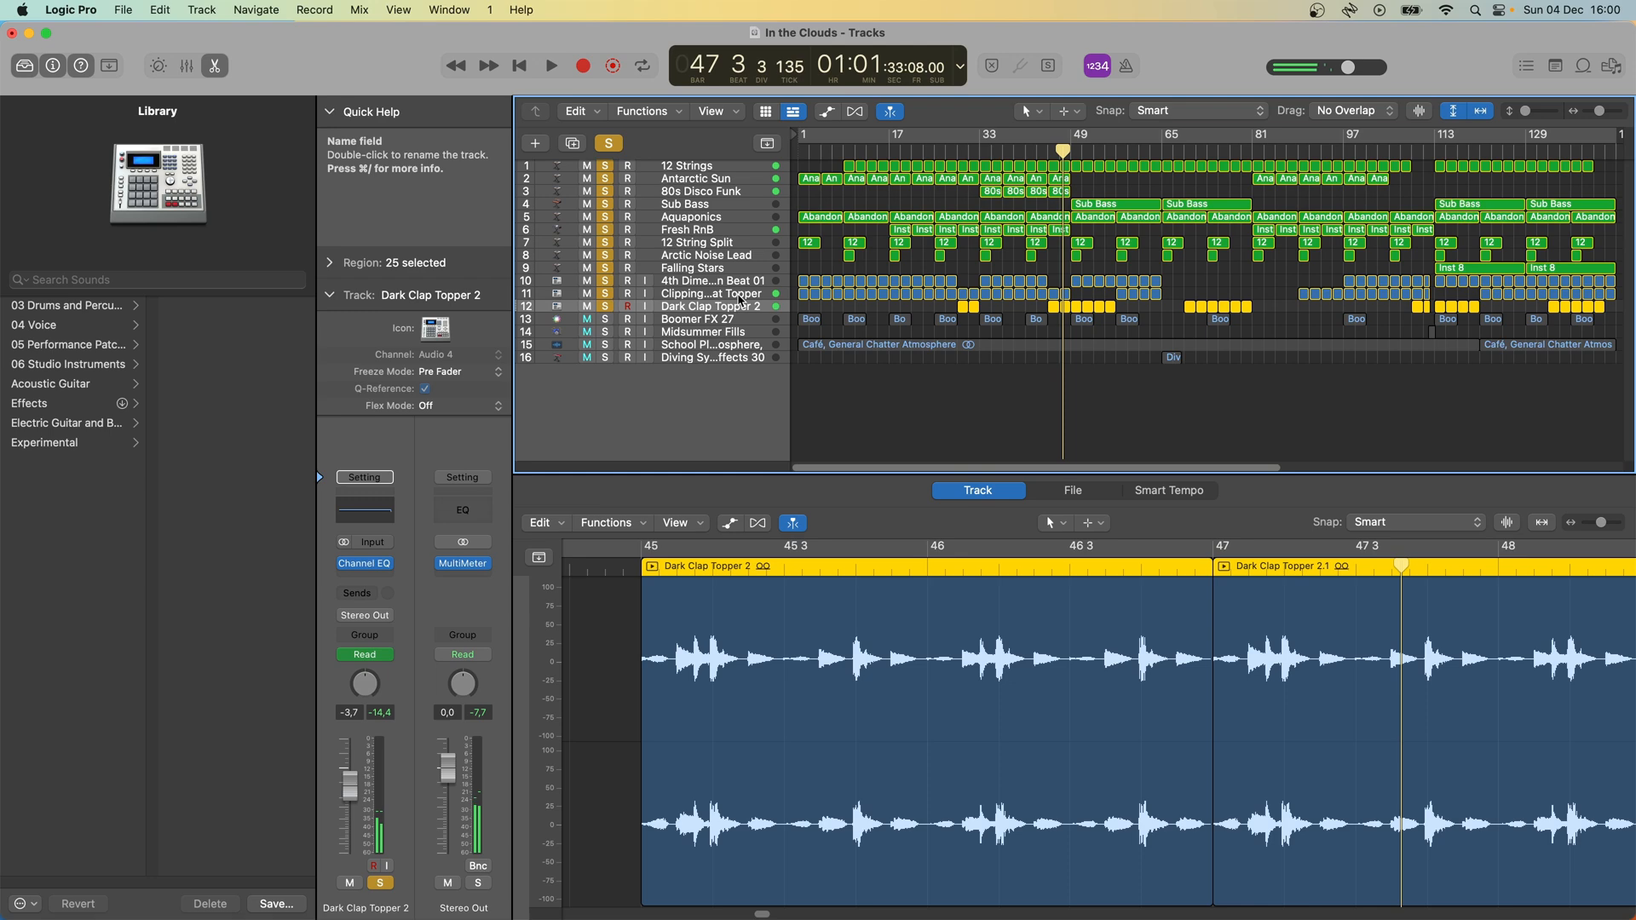
click(738, 297)
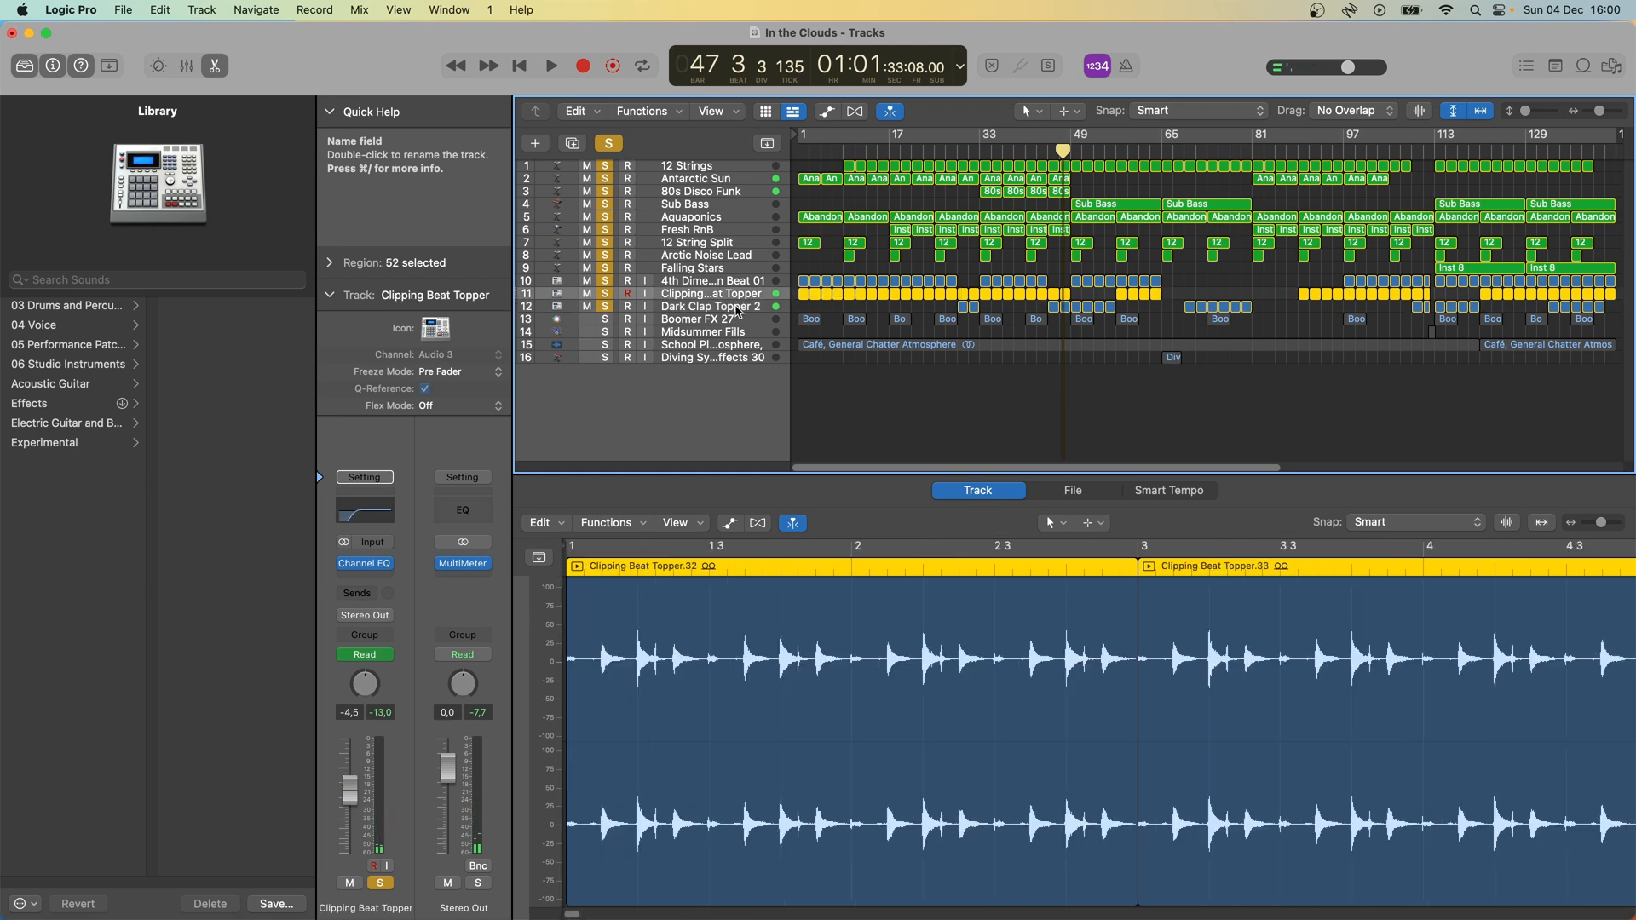
click(738, 308)
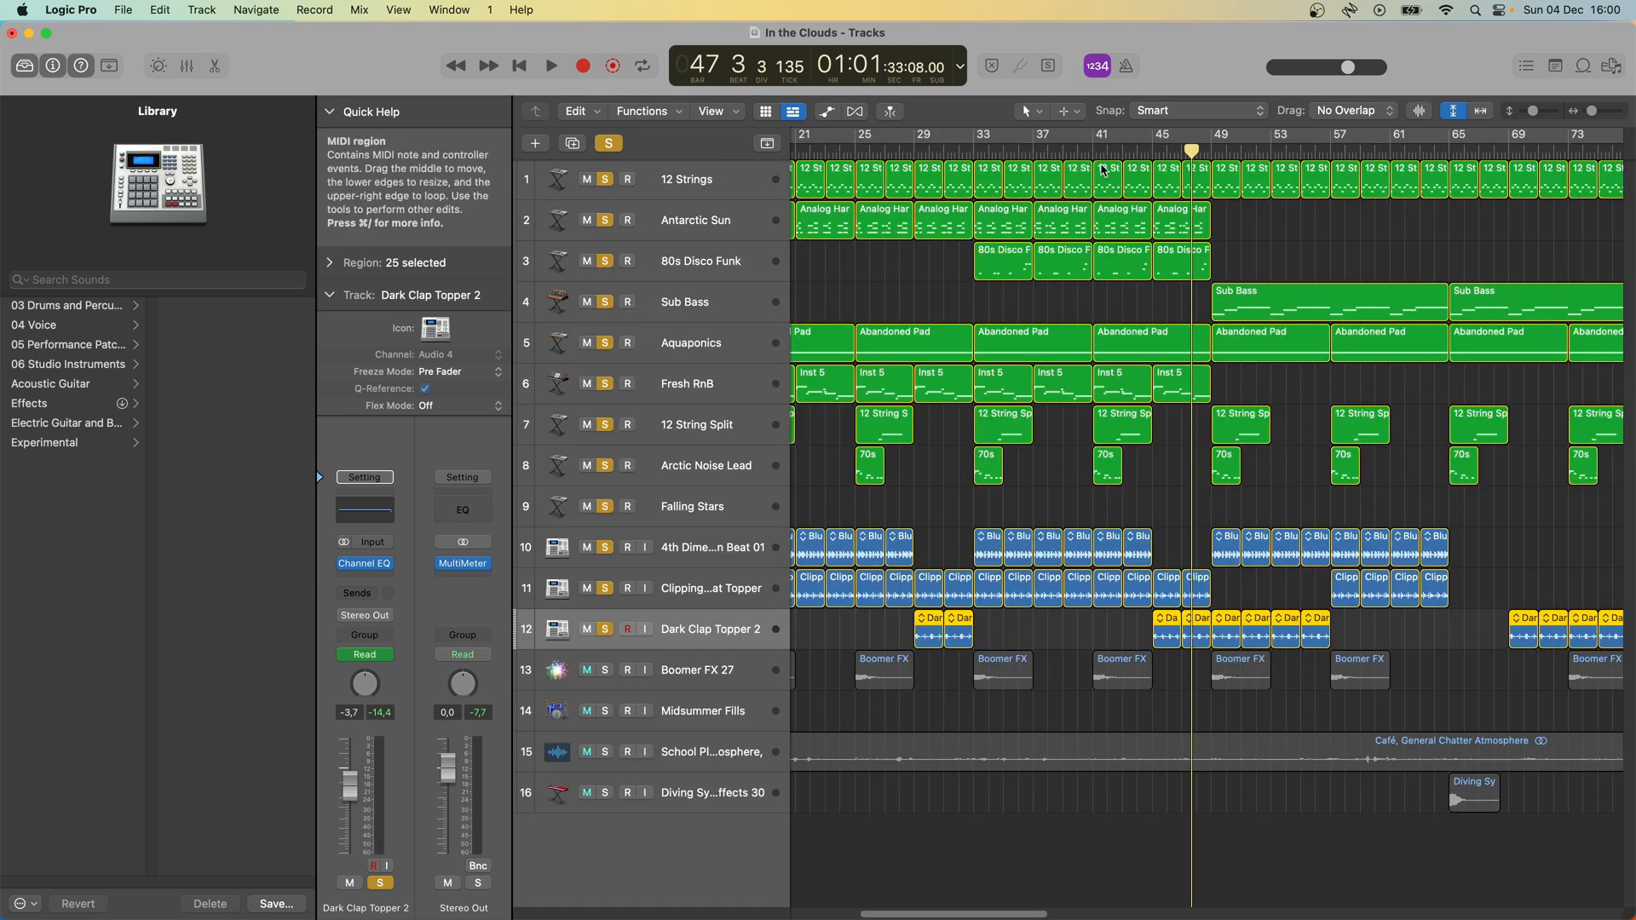
- Clear the existing solos and solo only the Boomer FX 27 track while playing from bar 41
click(1116, 151)
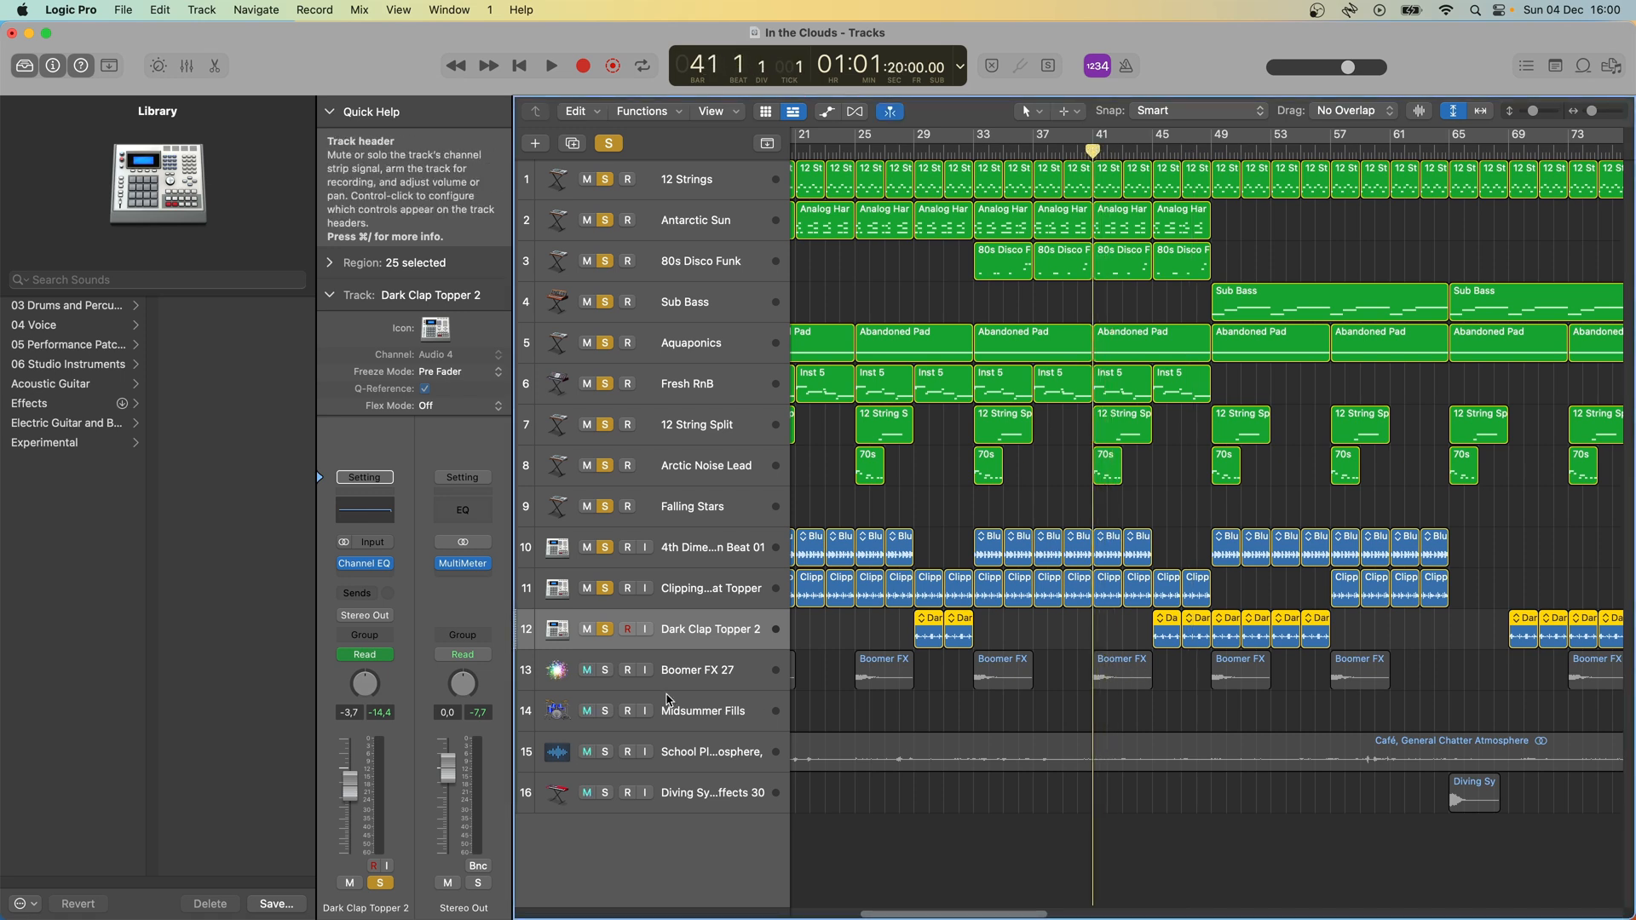
click(605, 670)
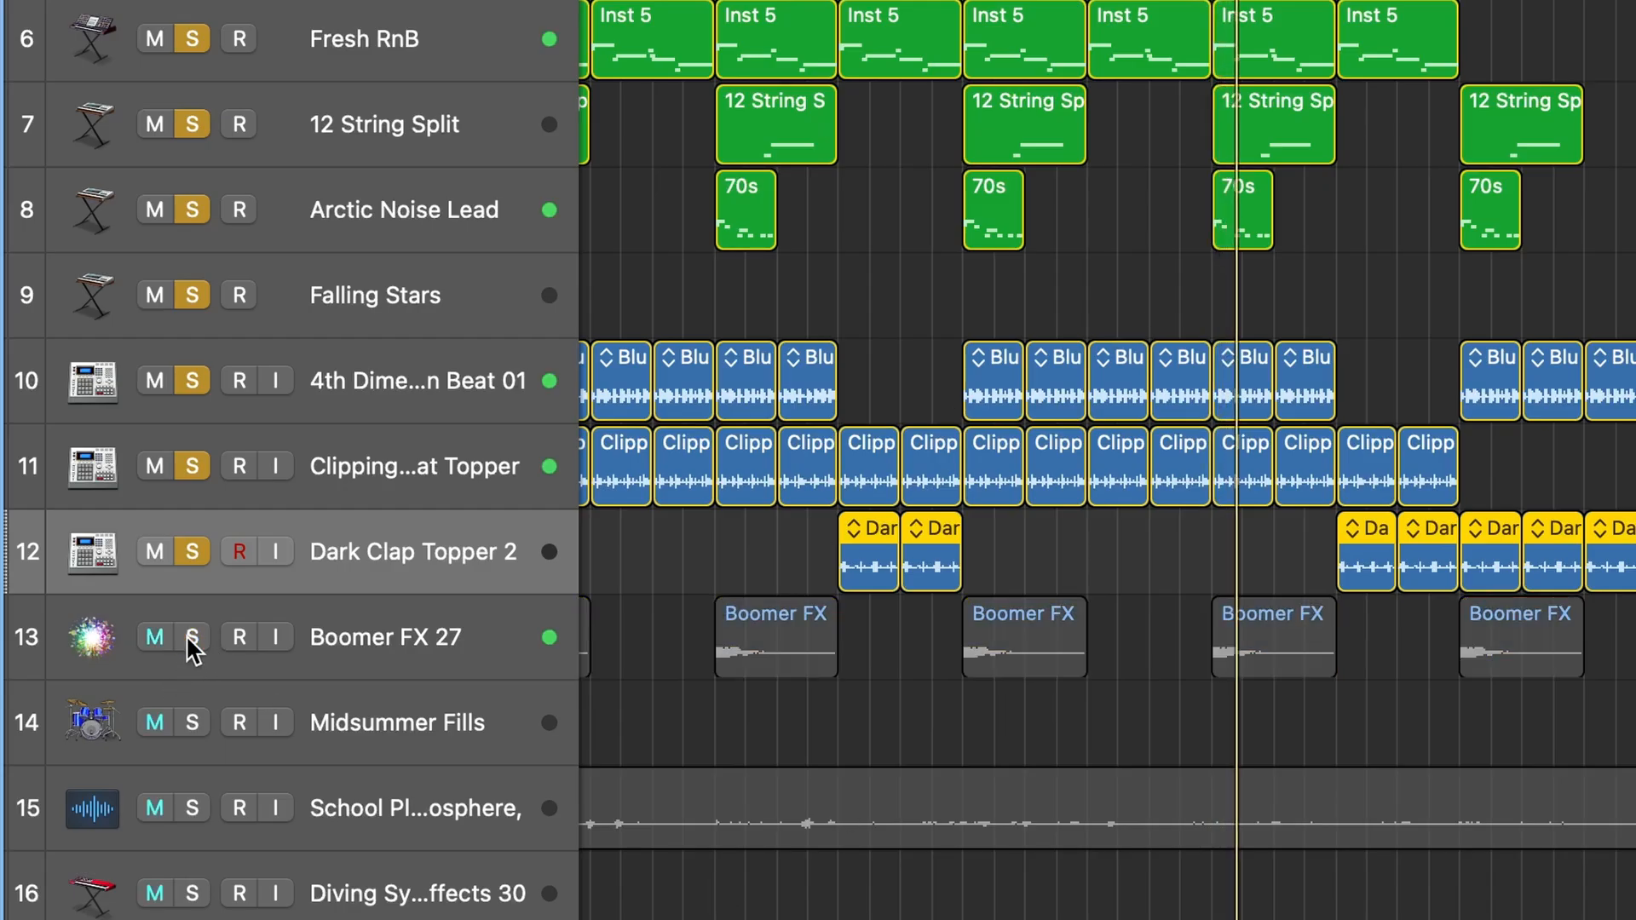
alt+click(192, 2)
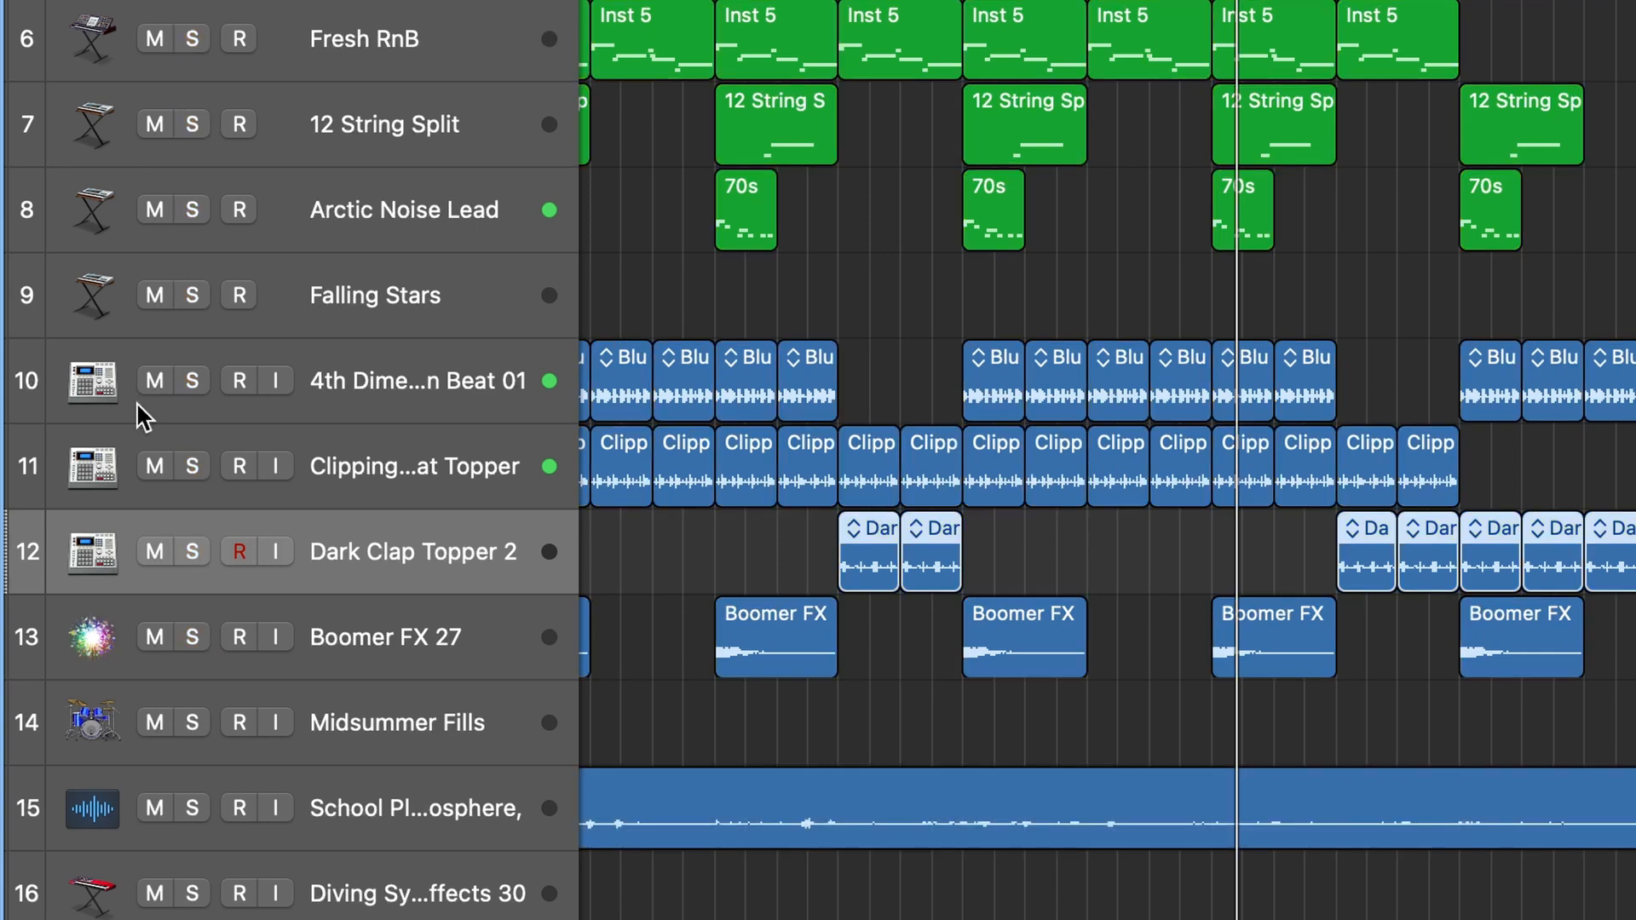
click(192, 649)
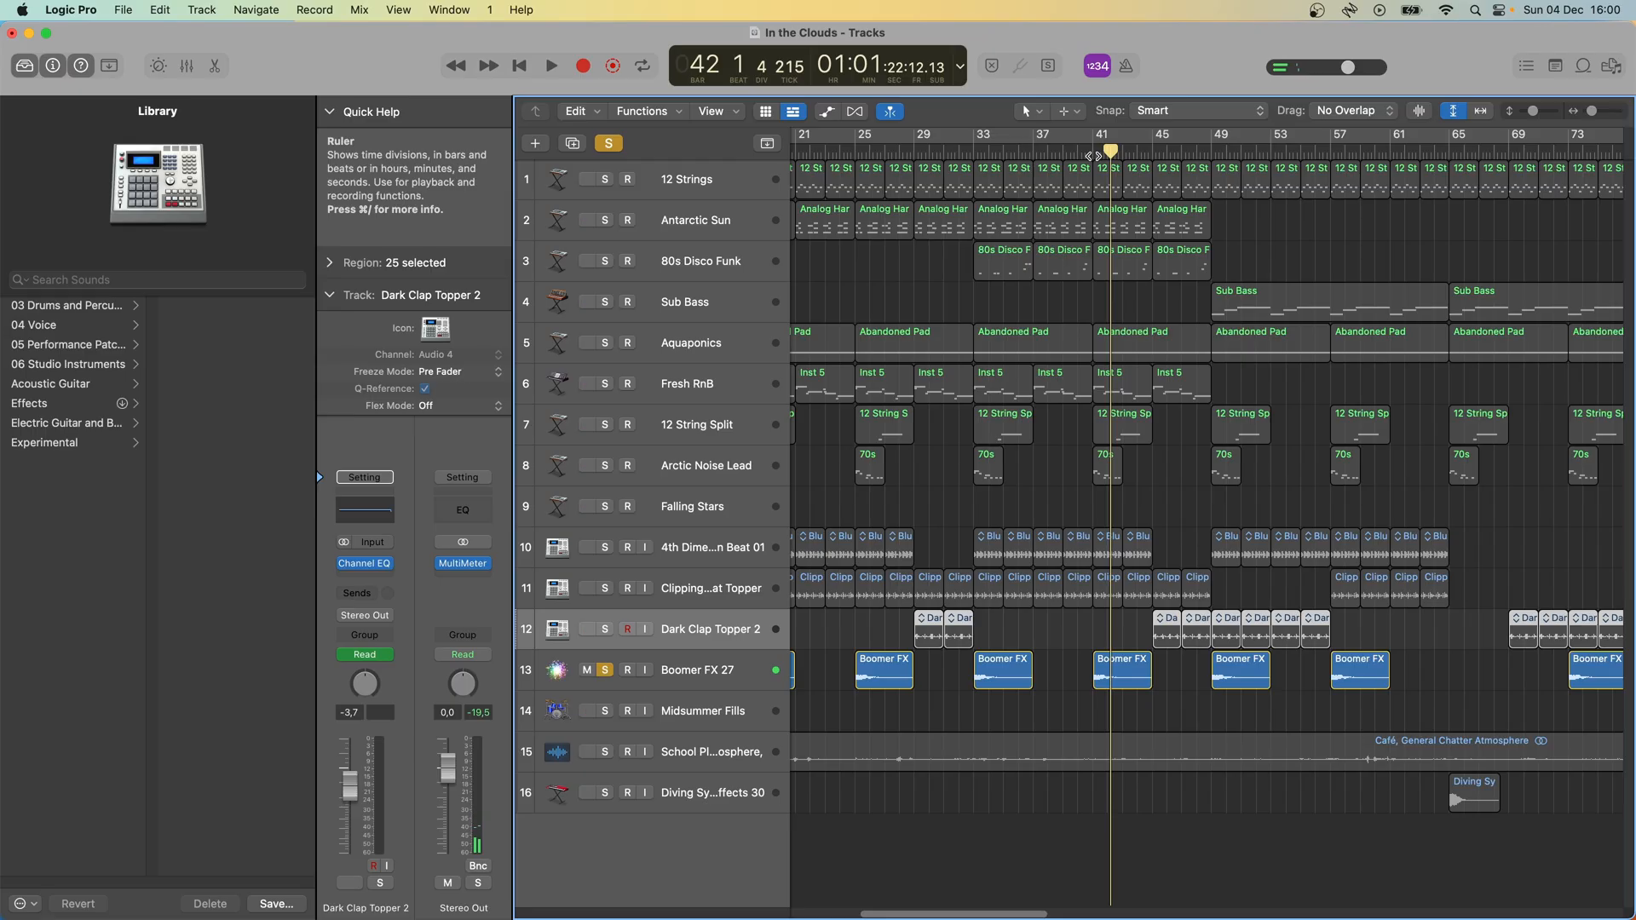
- Place the playhead at bar 111 near the Midsummer Fills region and turn off soloing on all tracks
click(1480, 111)
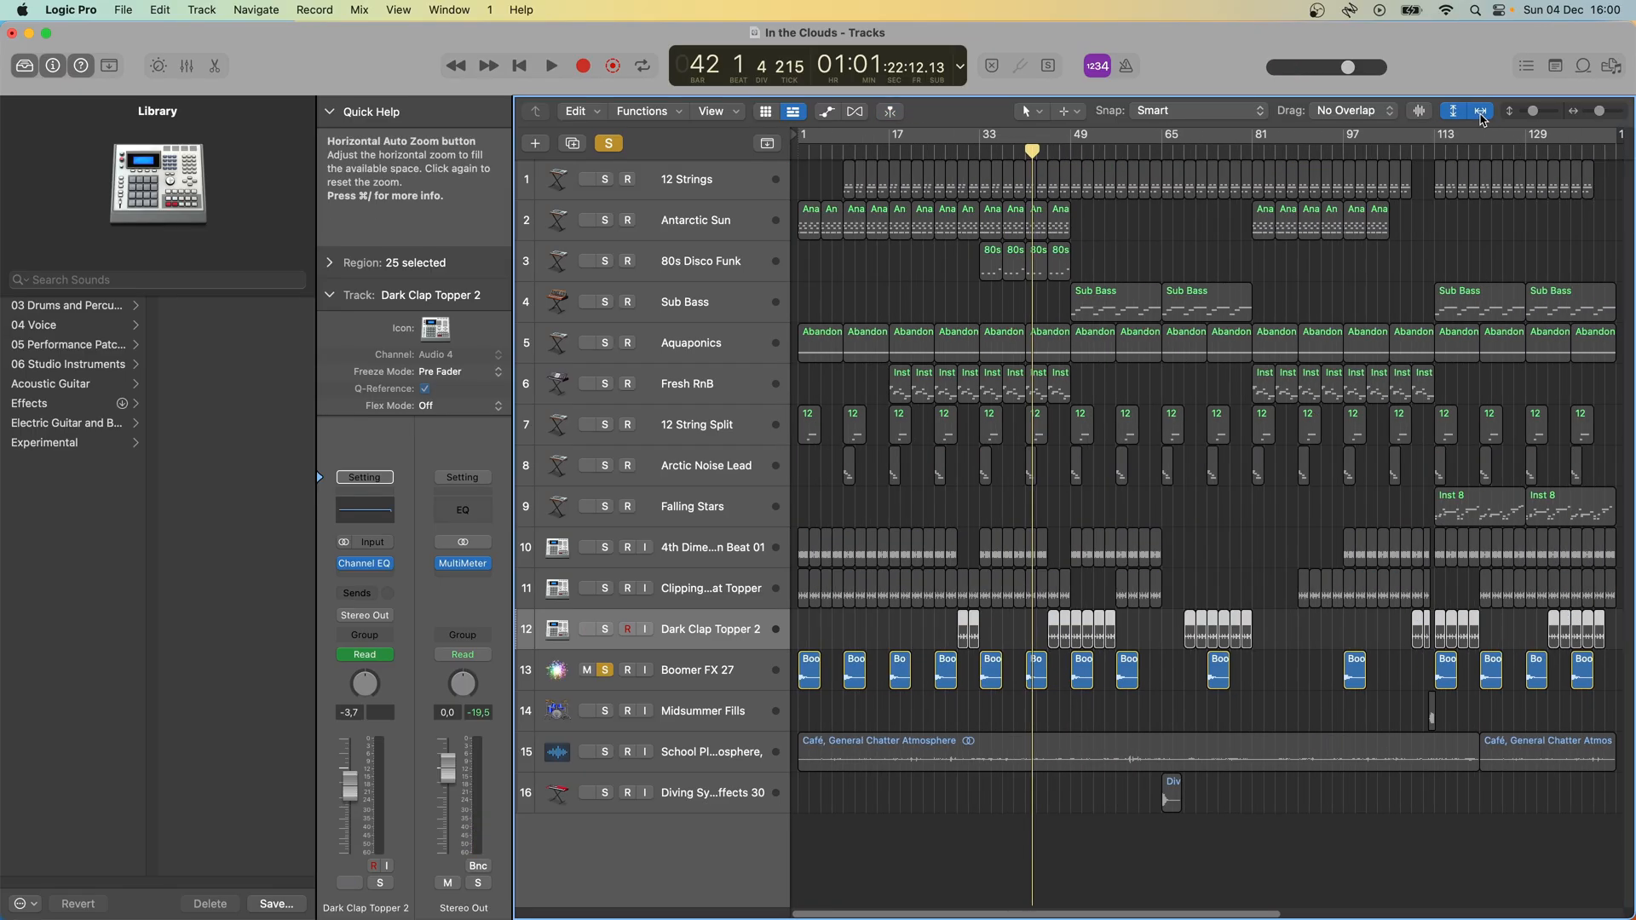
click(1421, 150)
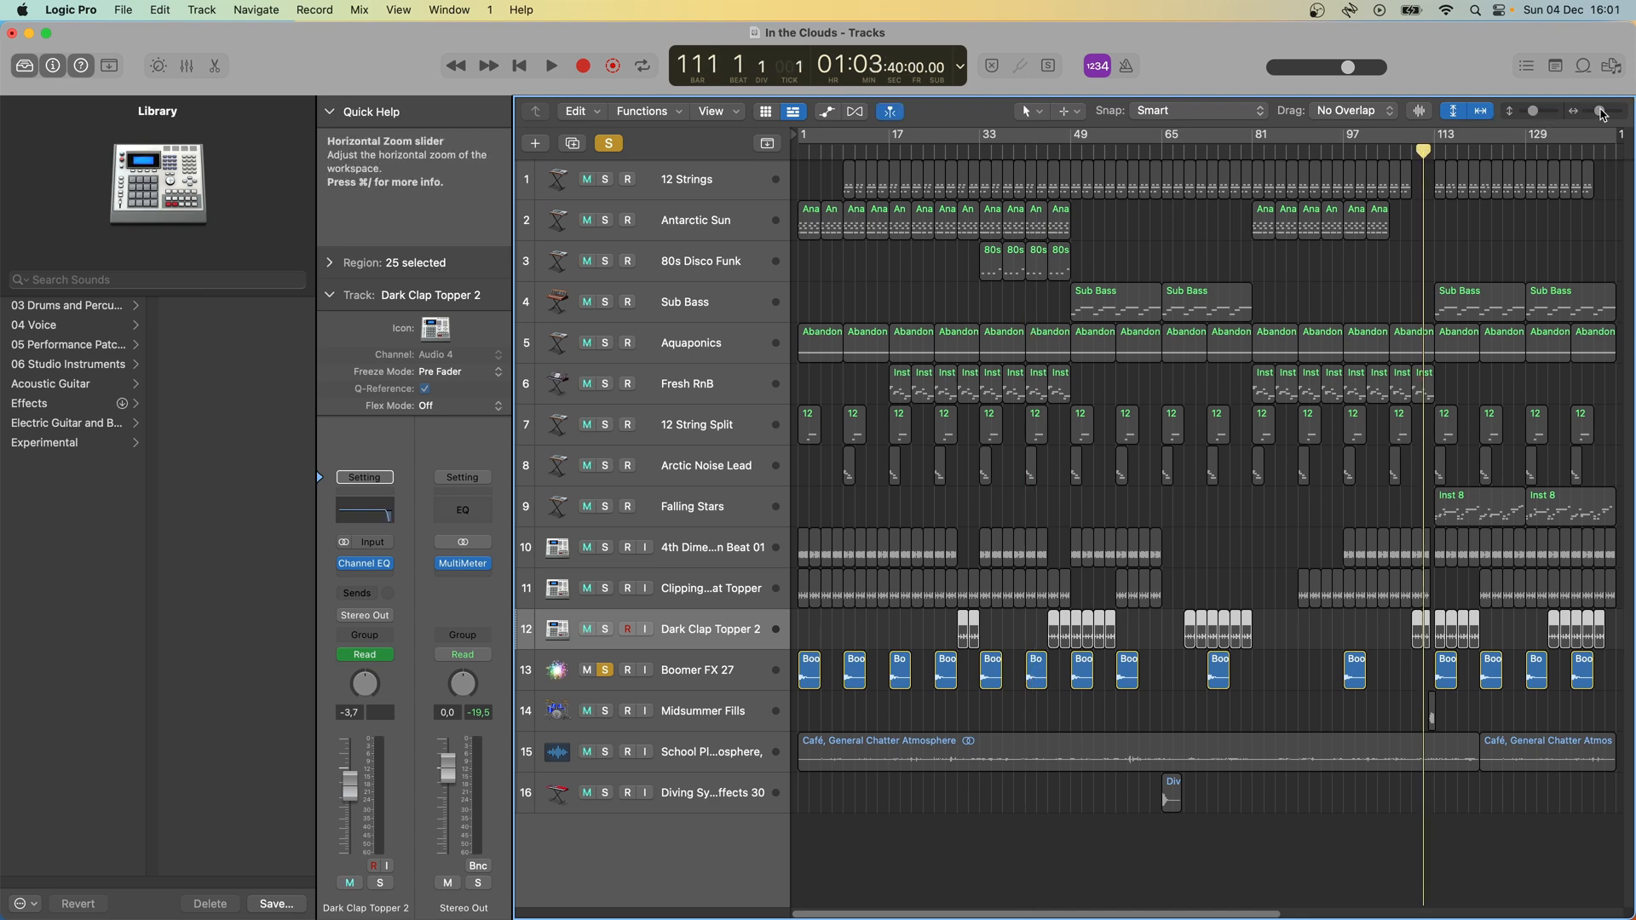
drag(1602, 114, 1593, 114)
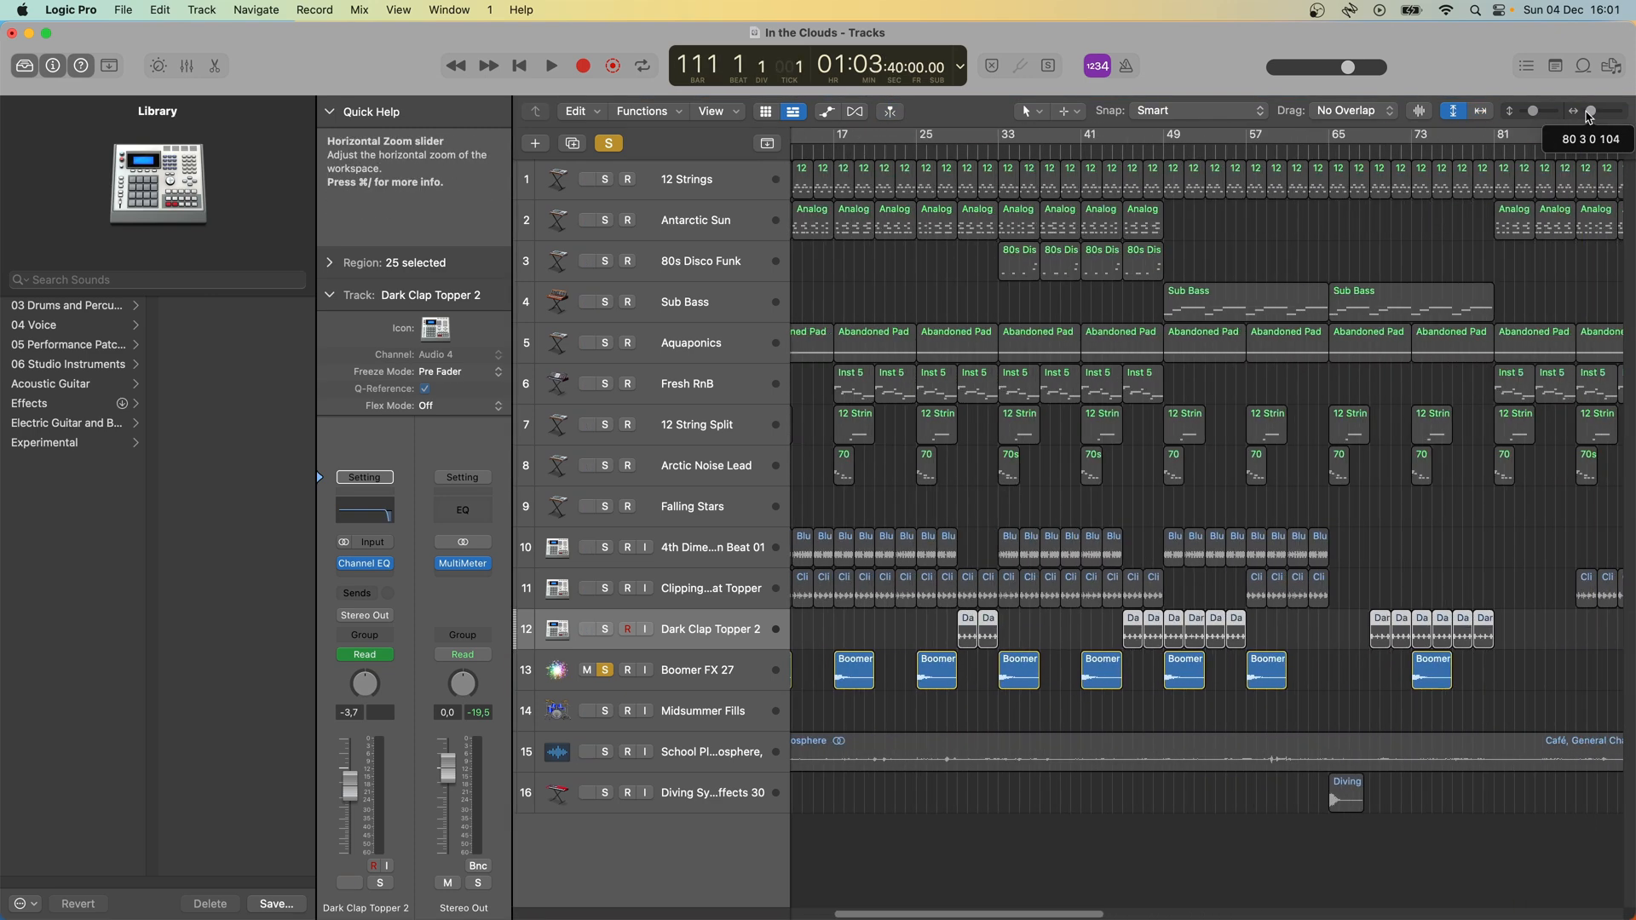
scroll(1373, 317, right, 10)
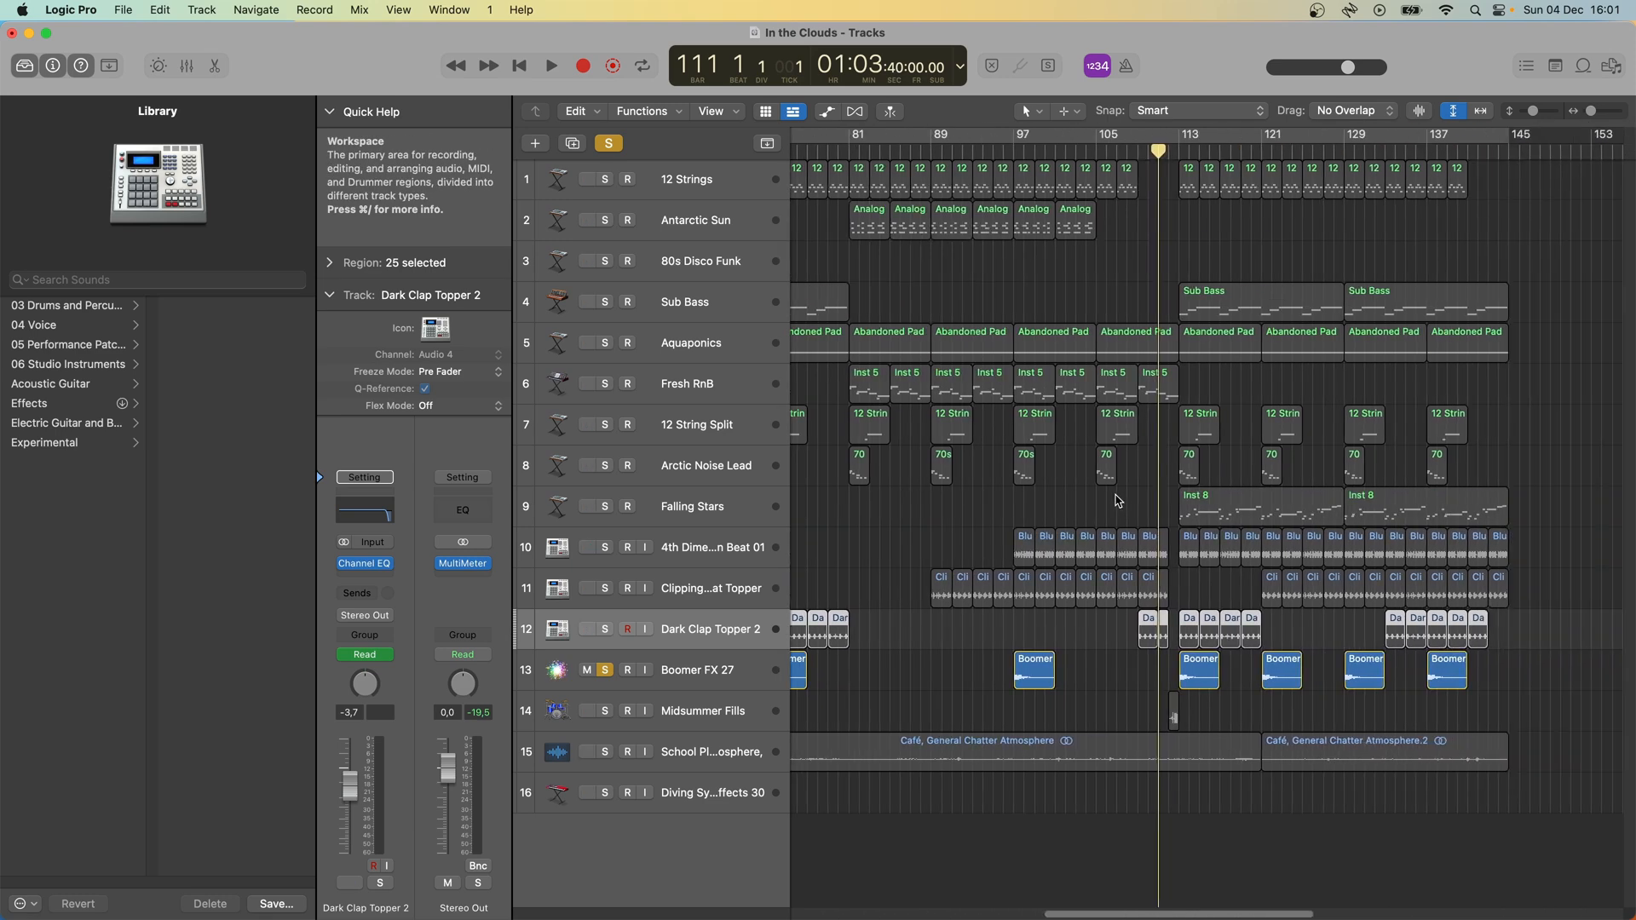
click(608, 143)
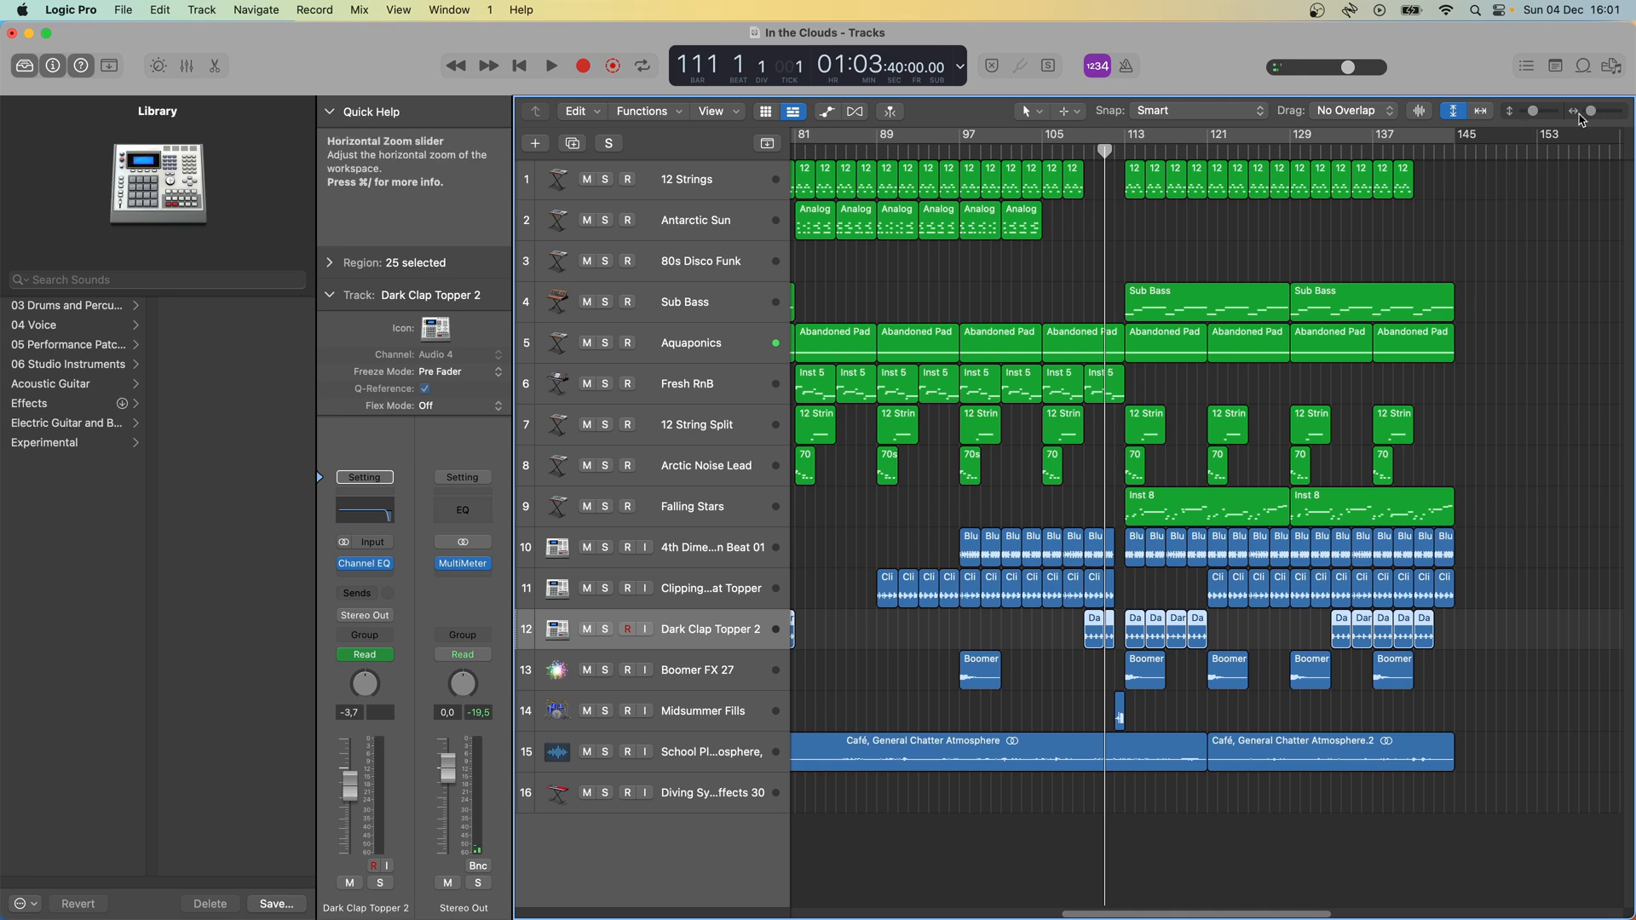
drag(1591, 112, 1598, 112)
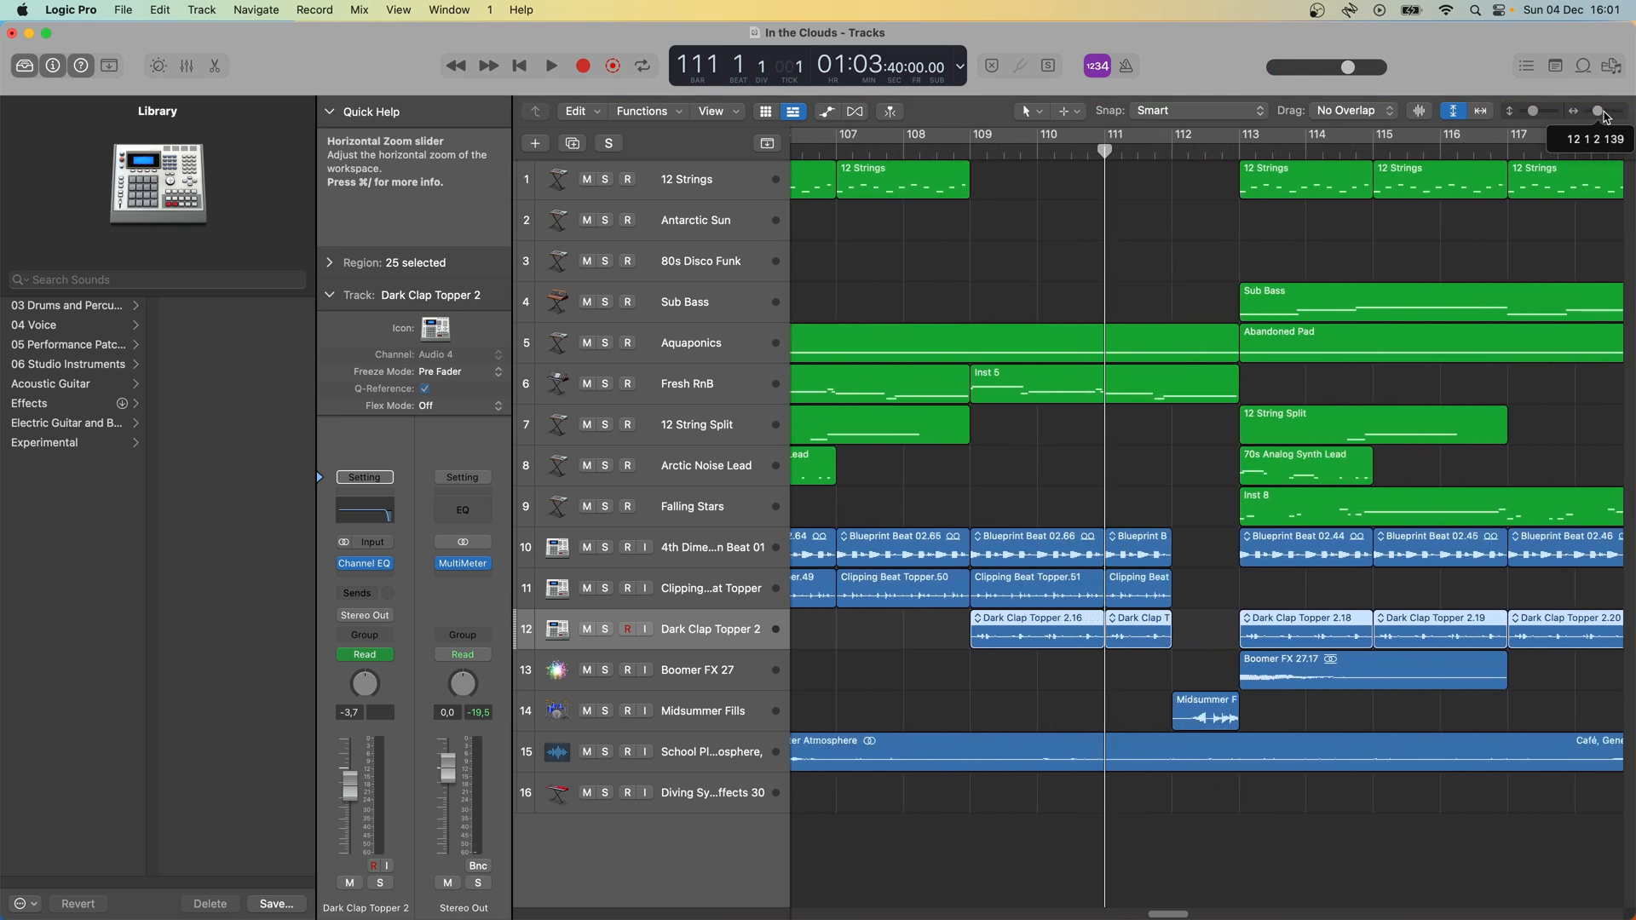
- Play the full mix from bar 109 and open the Midsummer Fills region at bar 112 in the audio editor
click(973, 150)
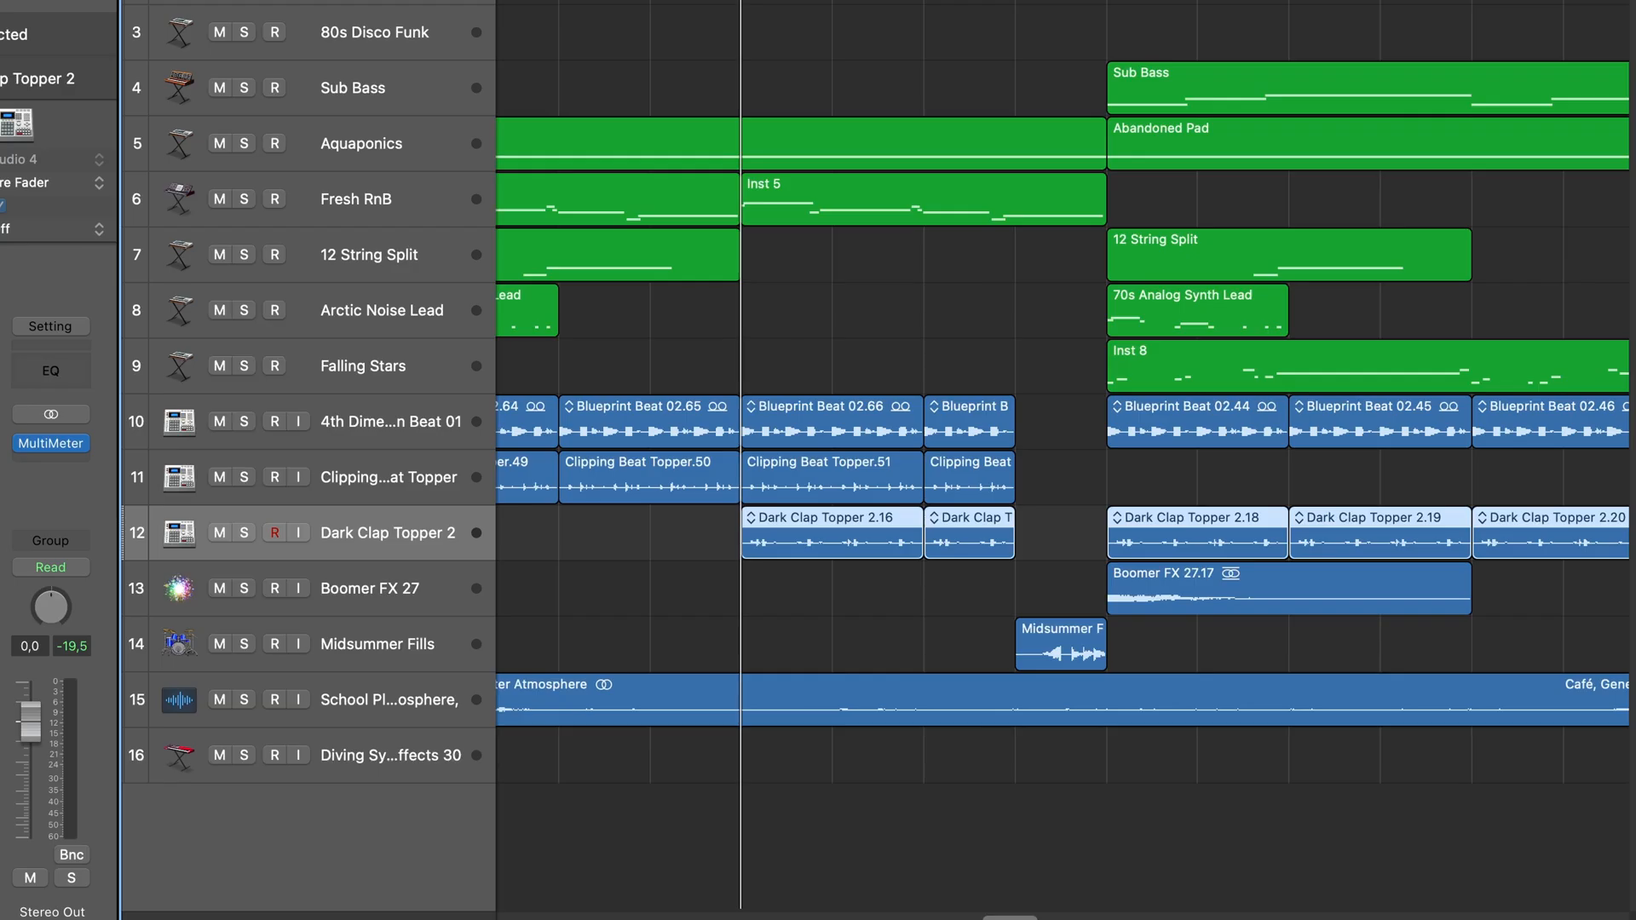
key(space)
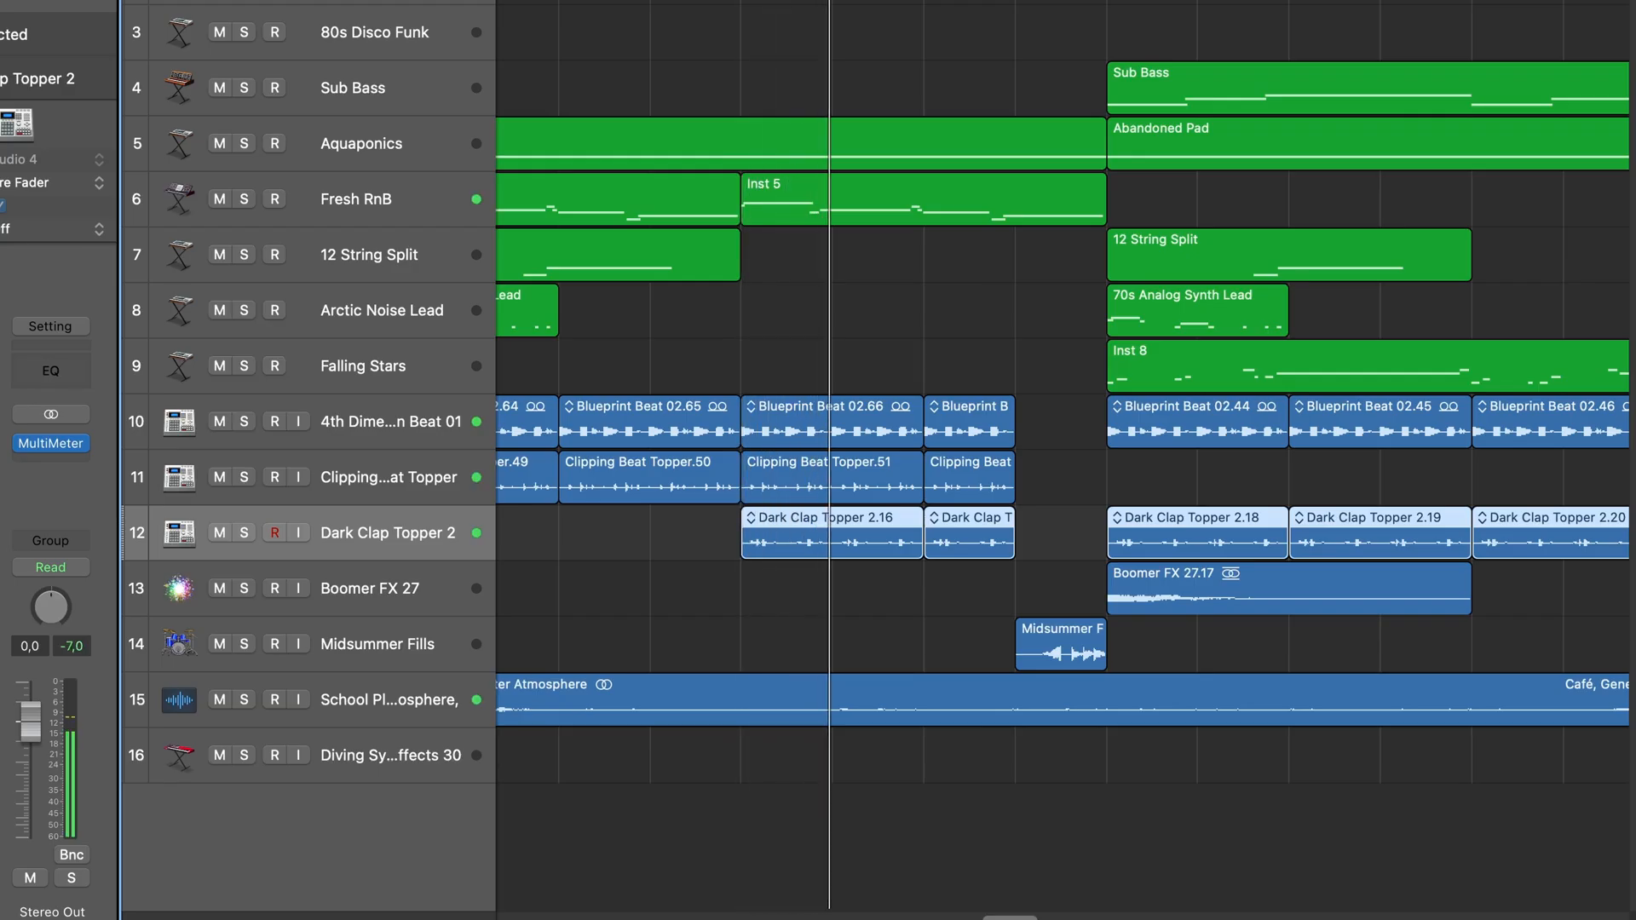
click(1024, 651)
double_click(1029, 652)
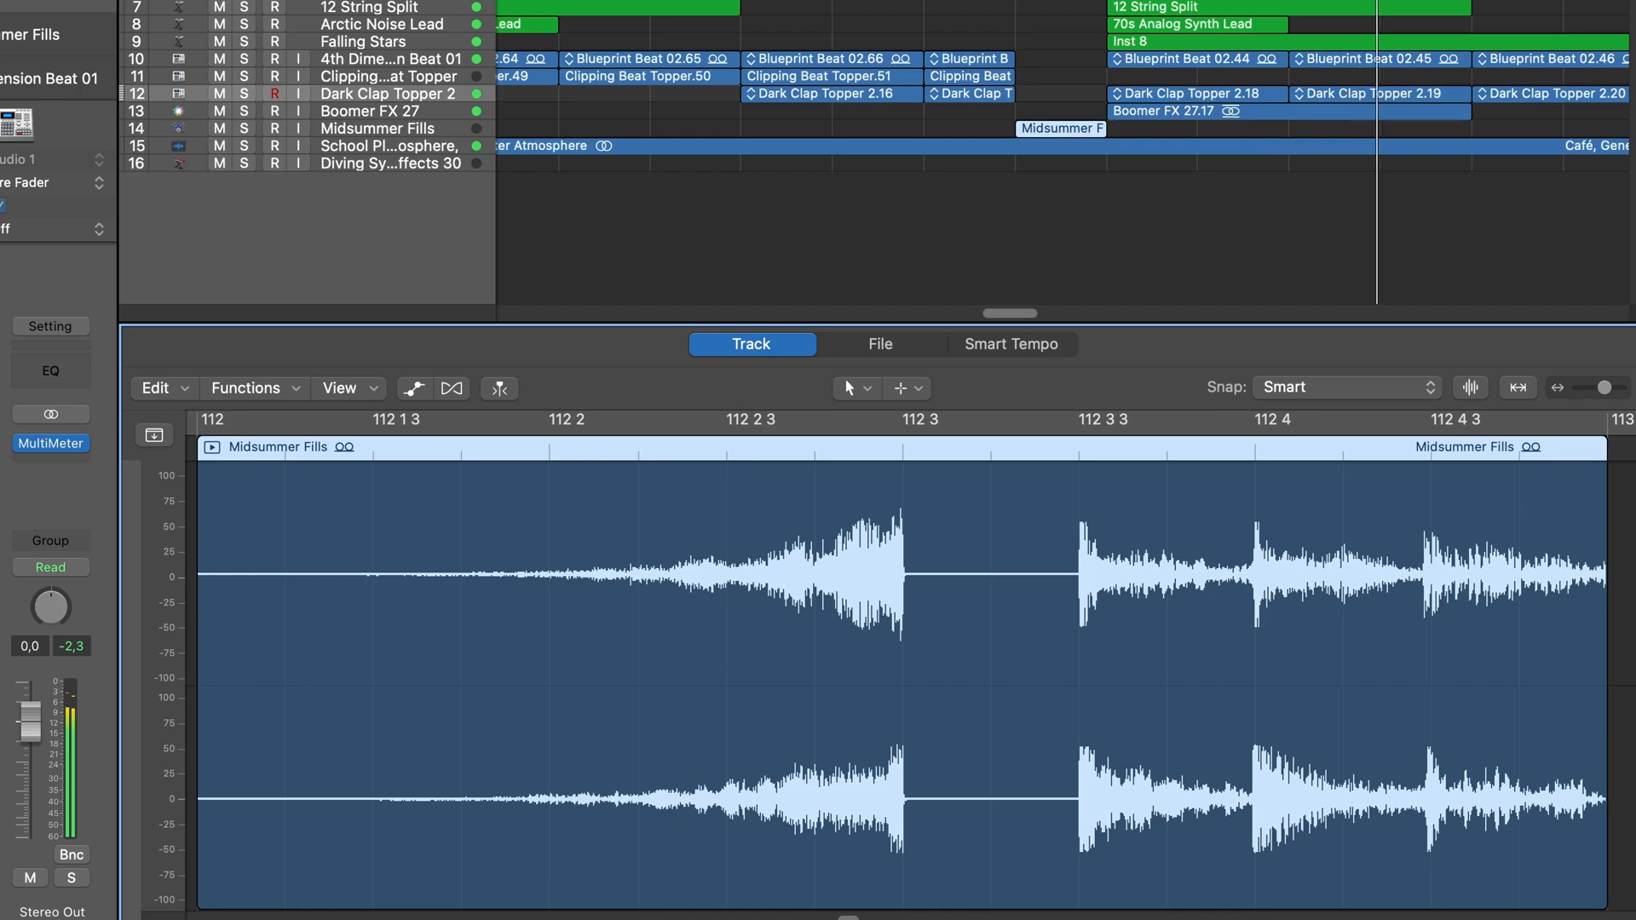
- Stop playback, open the Café, General Chatter Atmosphere region in the audio editor and solo its School Playground Atmosphere track
key(space)
click(1454, 112)
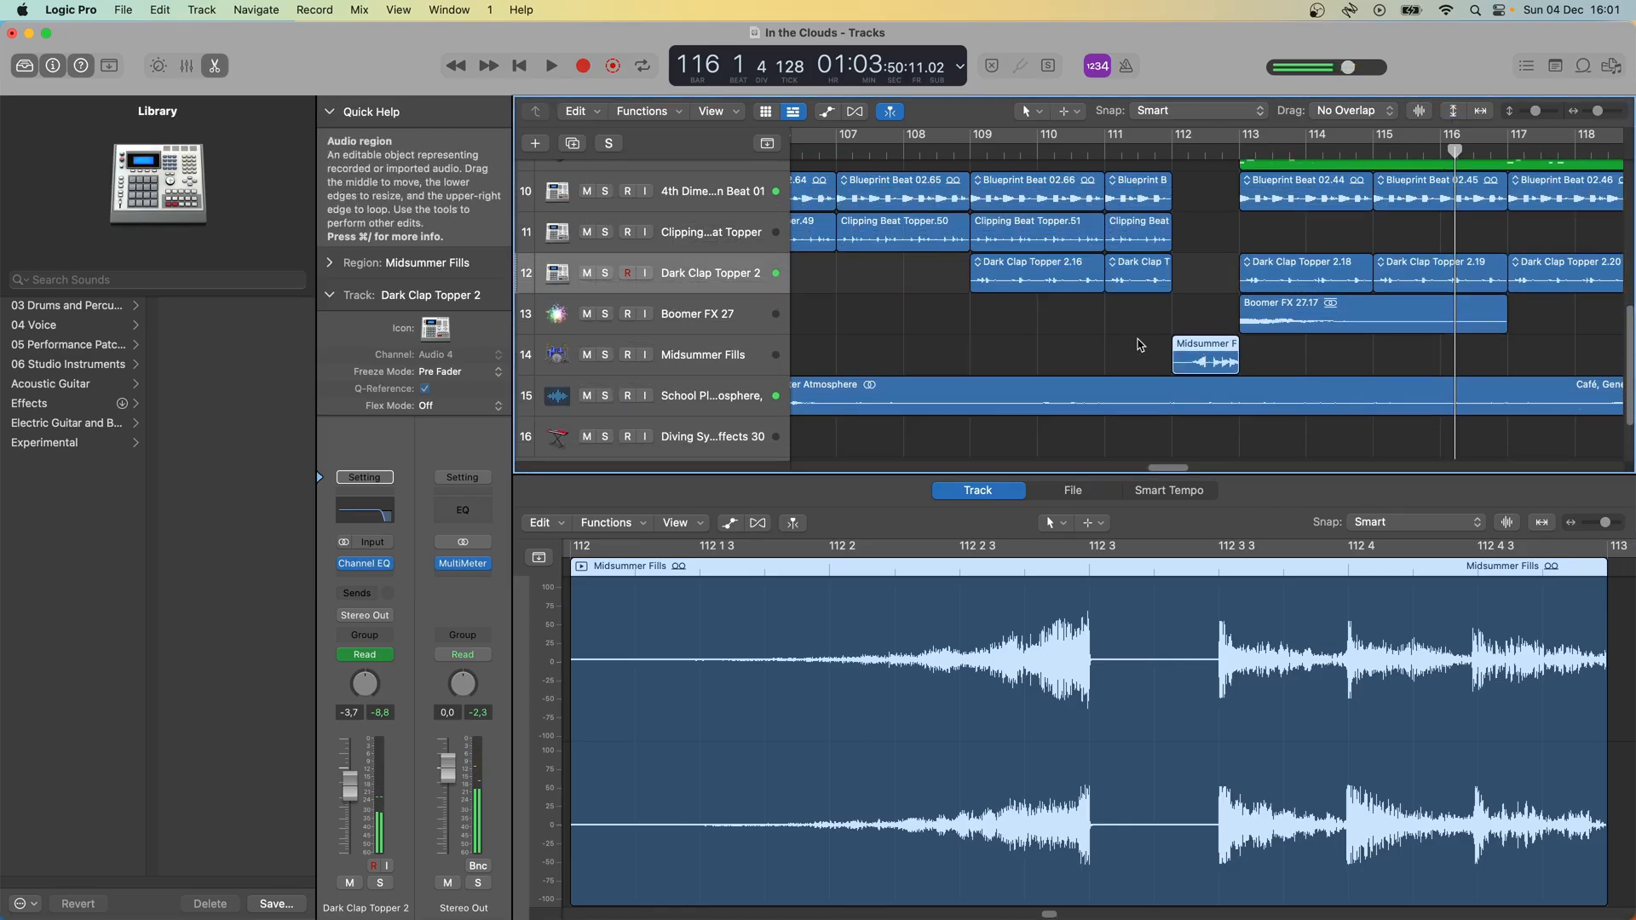
click(844, 407)
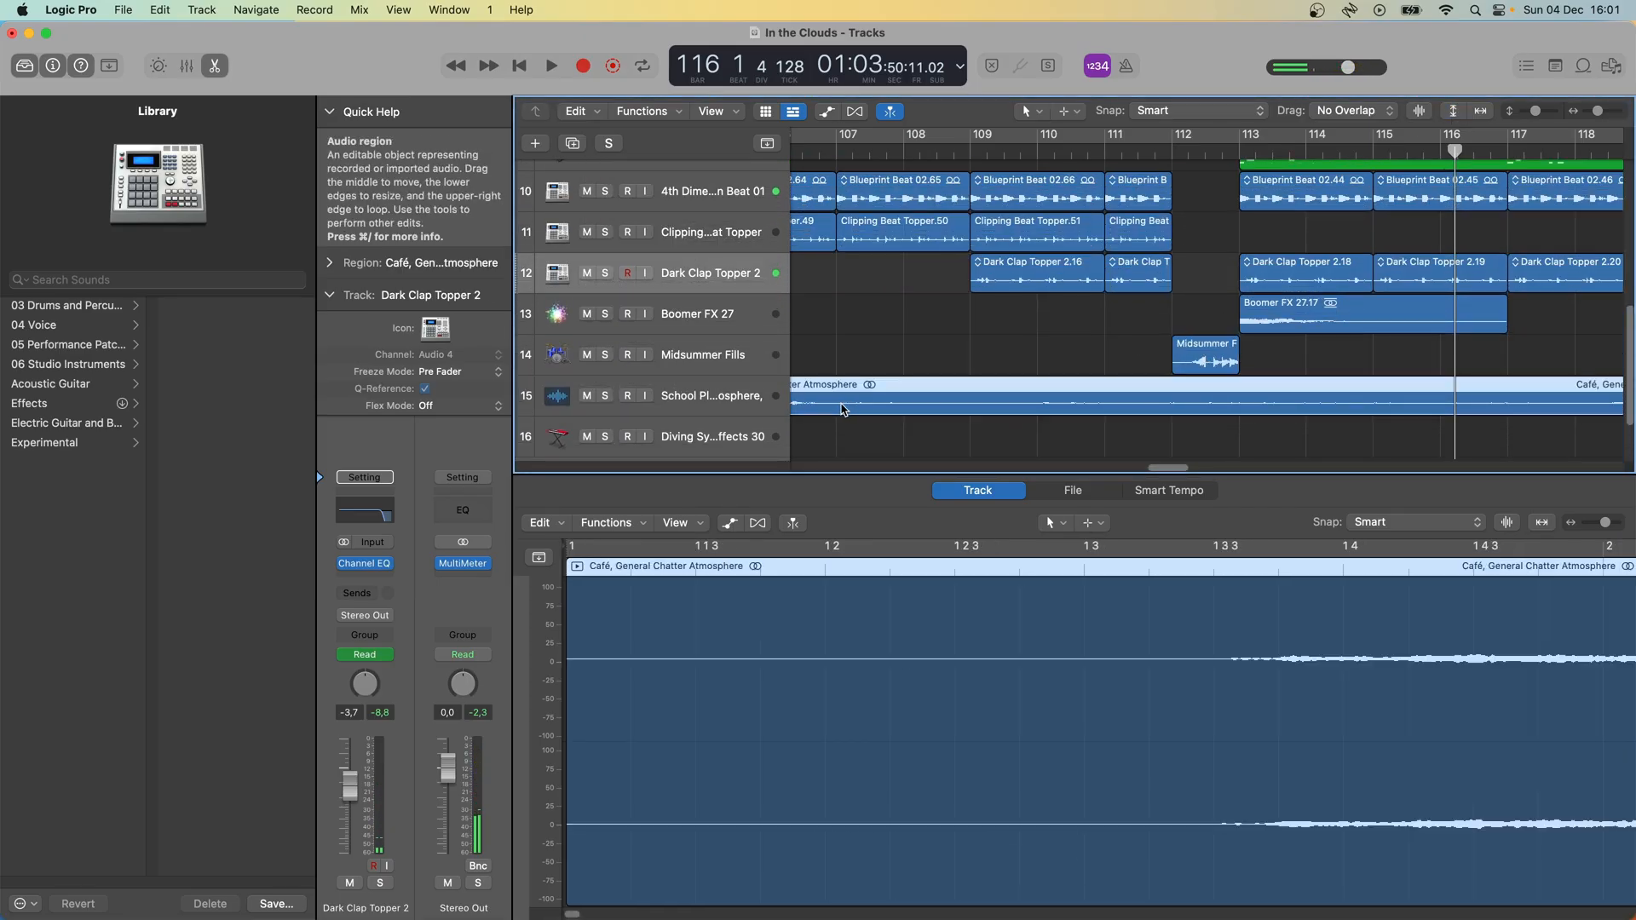
click(605, 396)
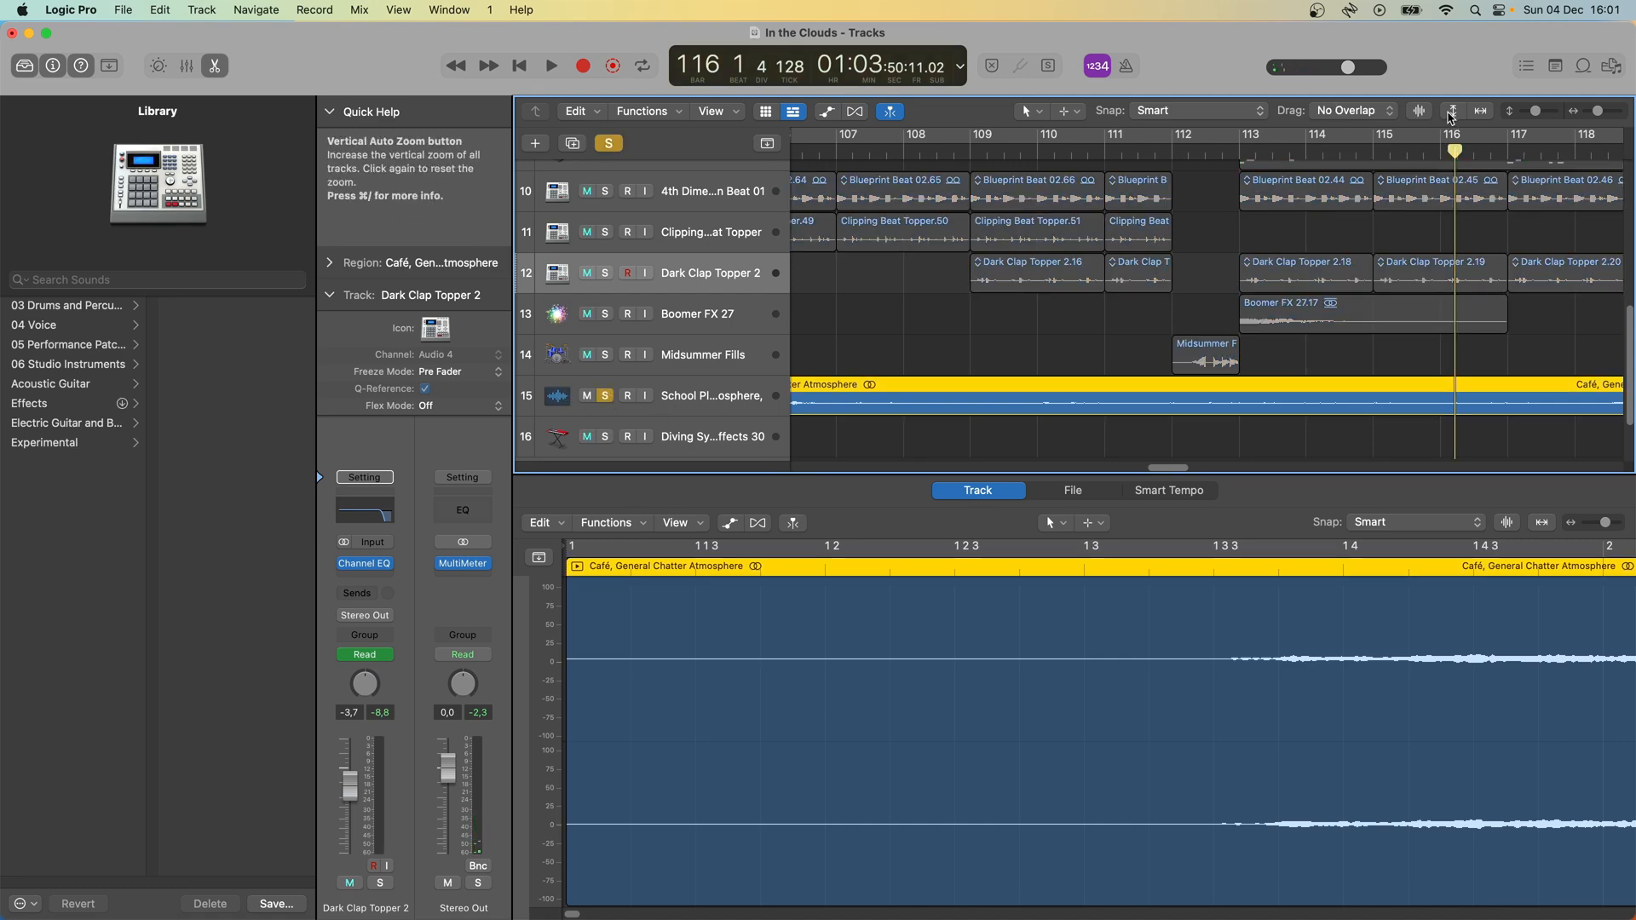
- Fit the whole project in the Tracks area and play the soloed School Playground Atmosphere track from about bar 33, selecting that track
click(1451, 113)
click(1481, 111)
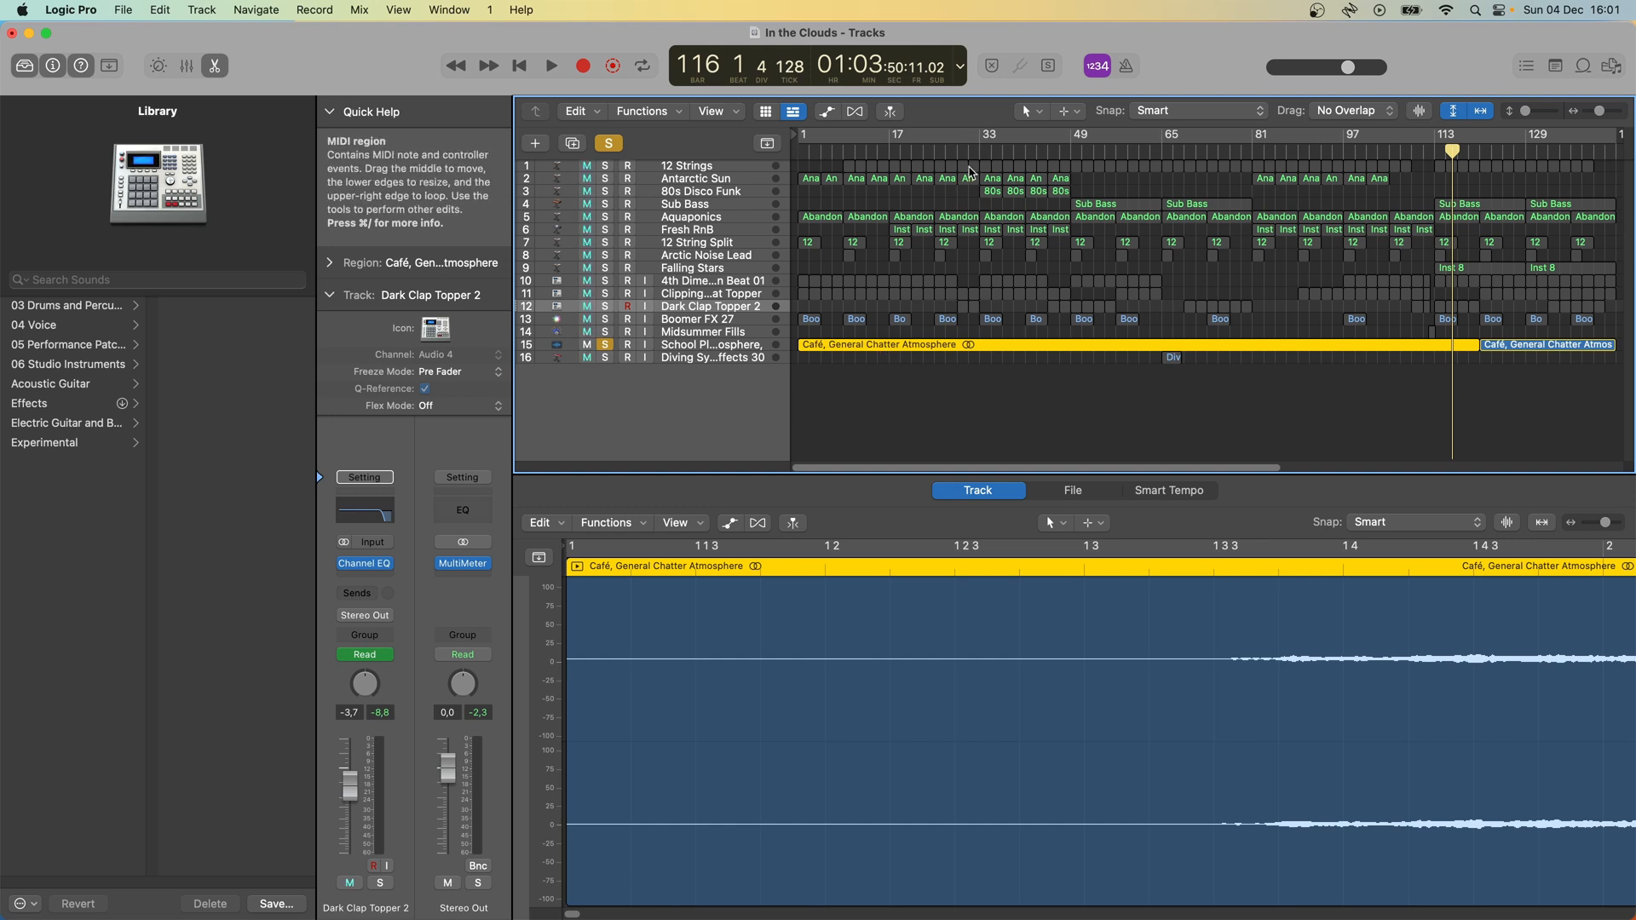
click(988, 140)
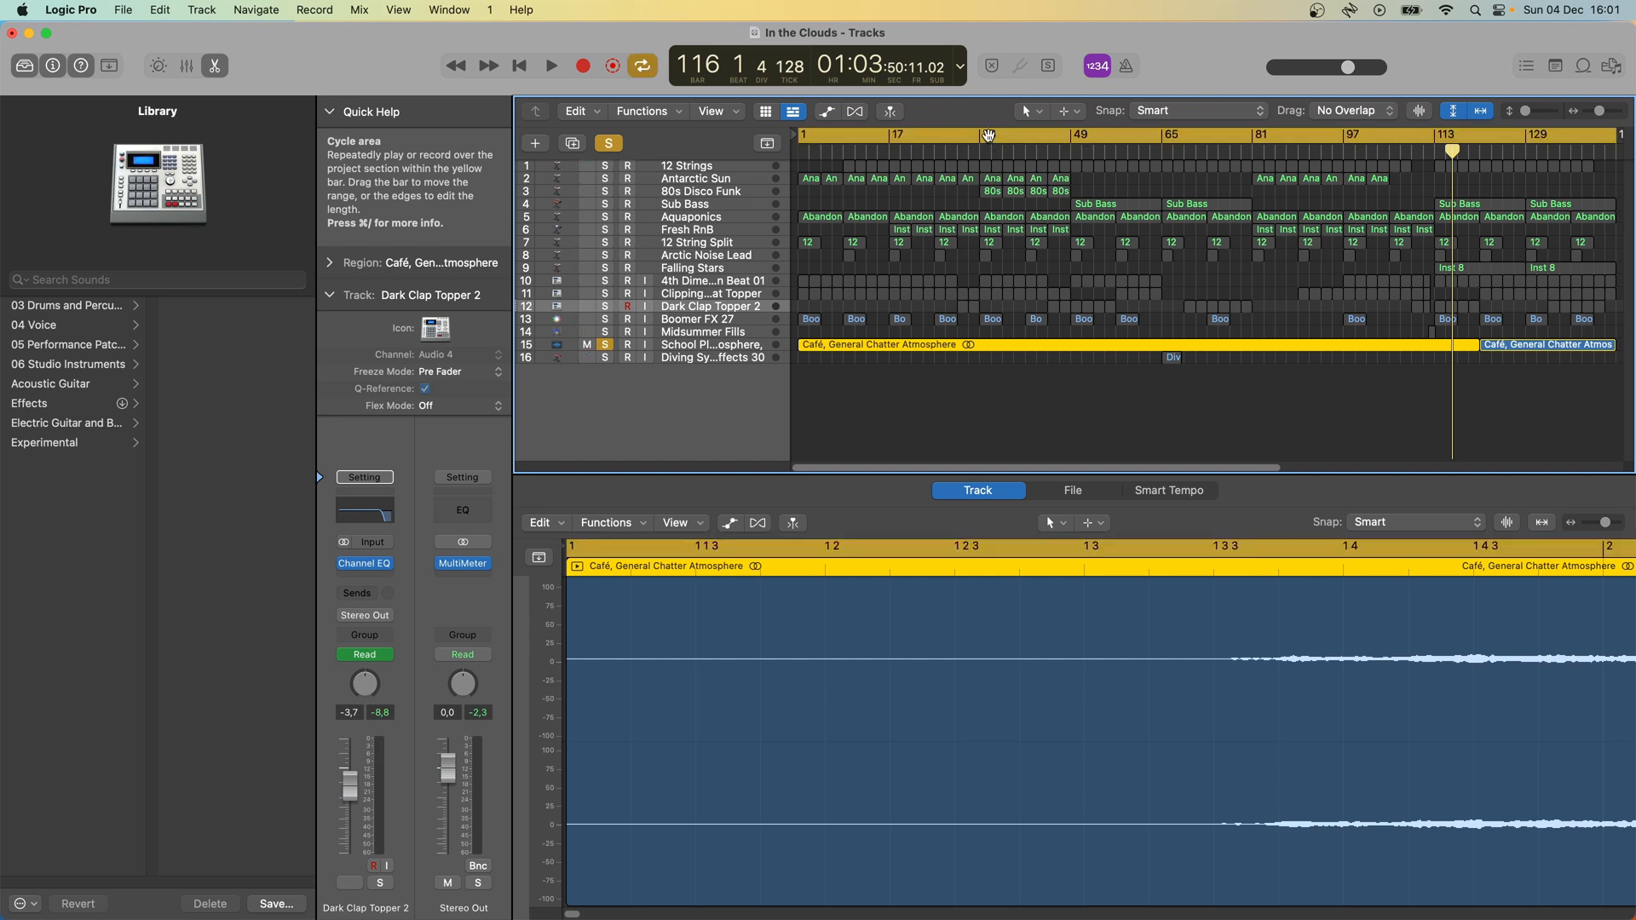
click(988, 136)
key(space)
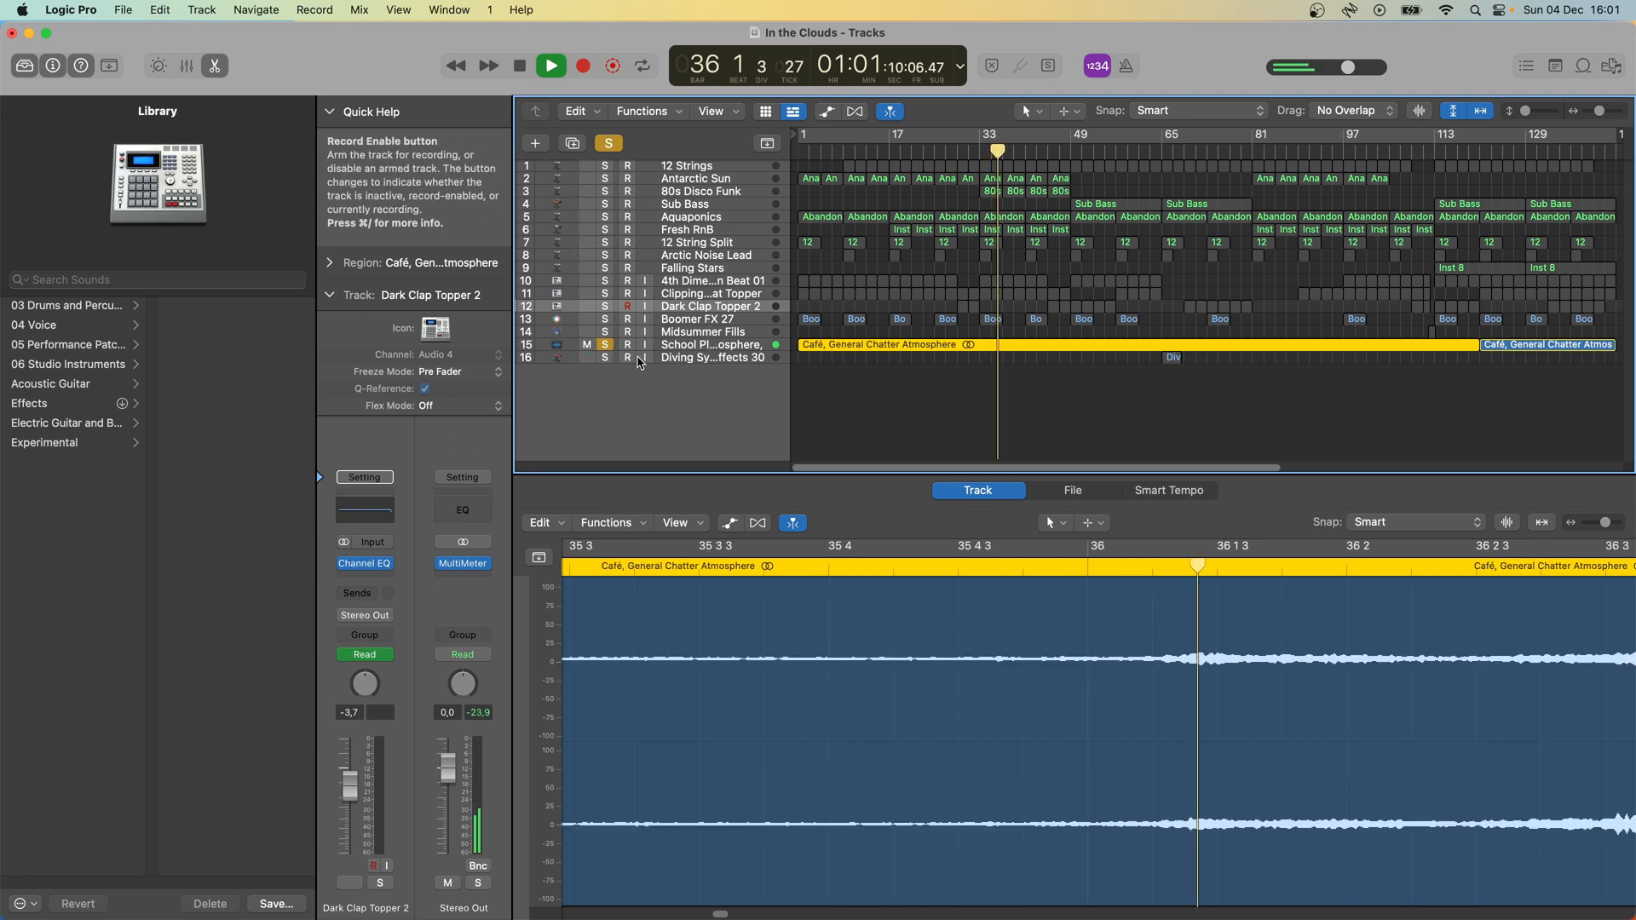
click(738, 348)
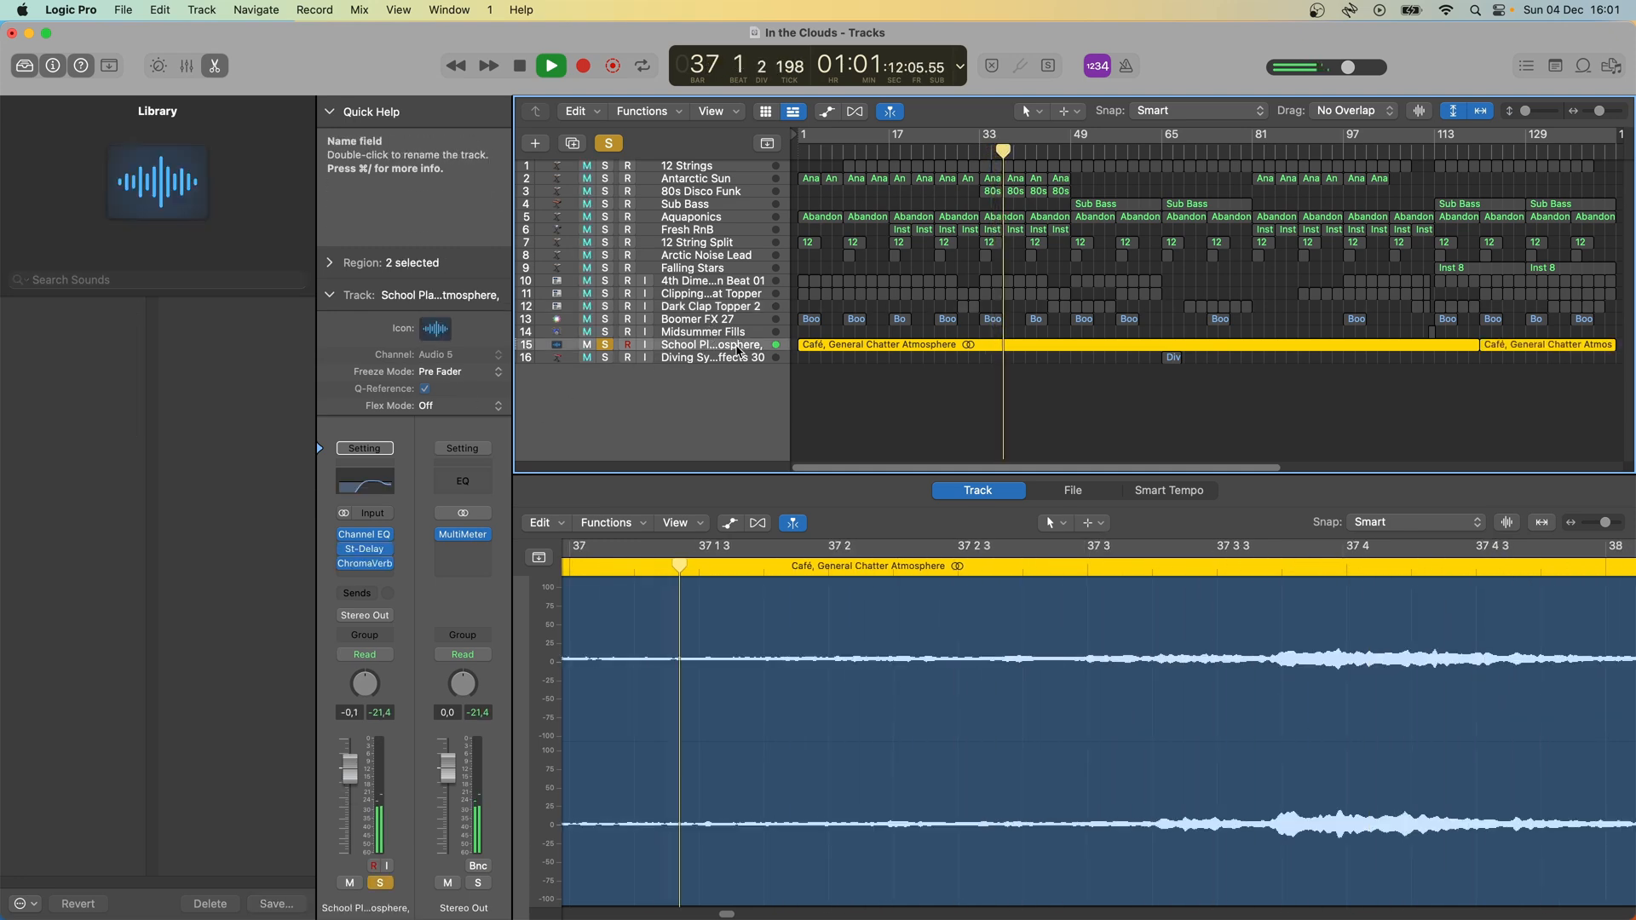
key(space)
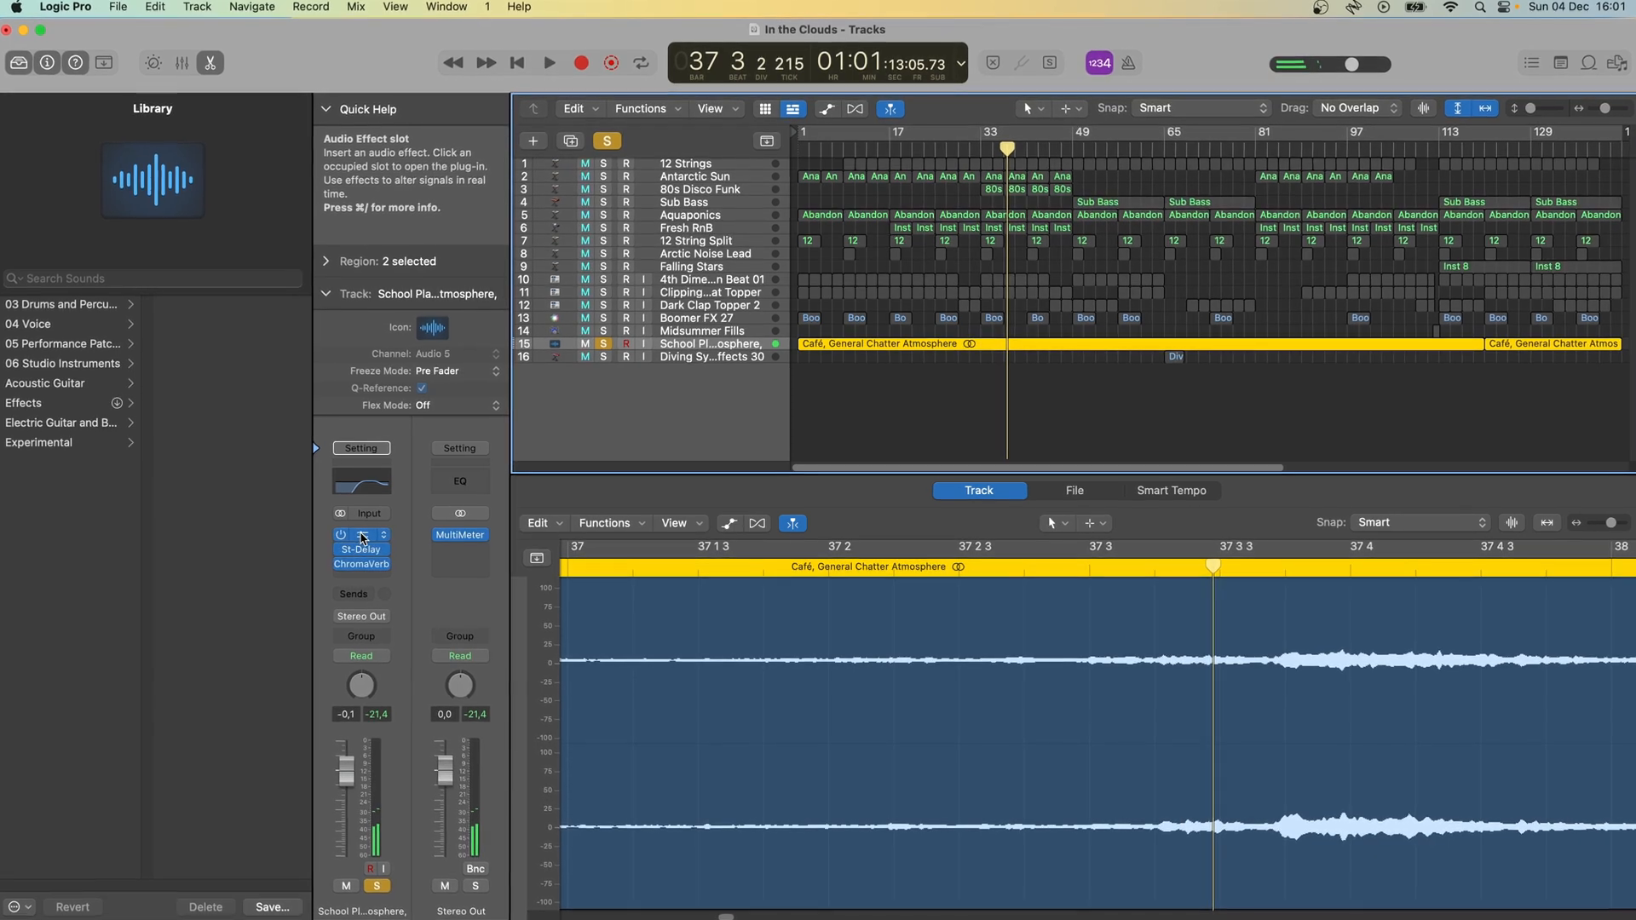
- Examine the Channel EQ, Stereo Delay and ChromaVerb settings on the School Playground Atmosphere track, closing the plug-in windows at the end
click(364, 536)
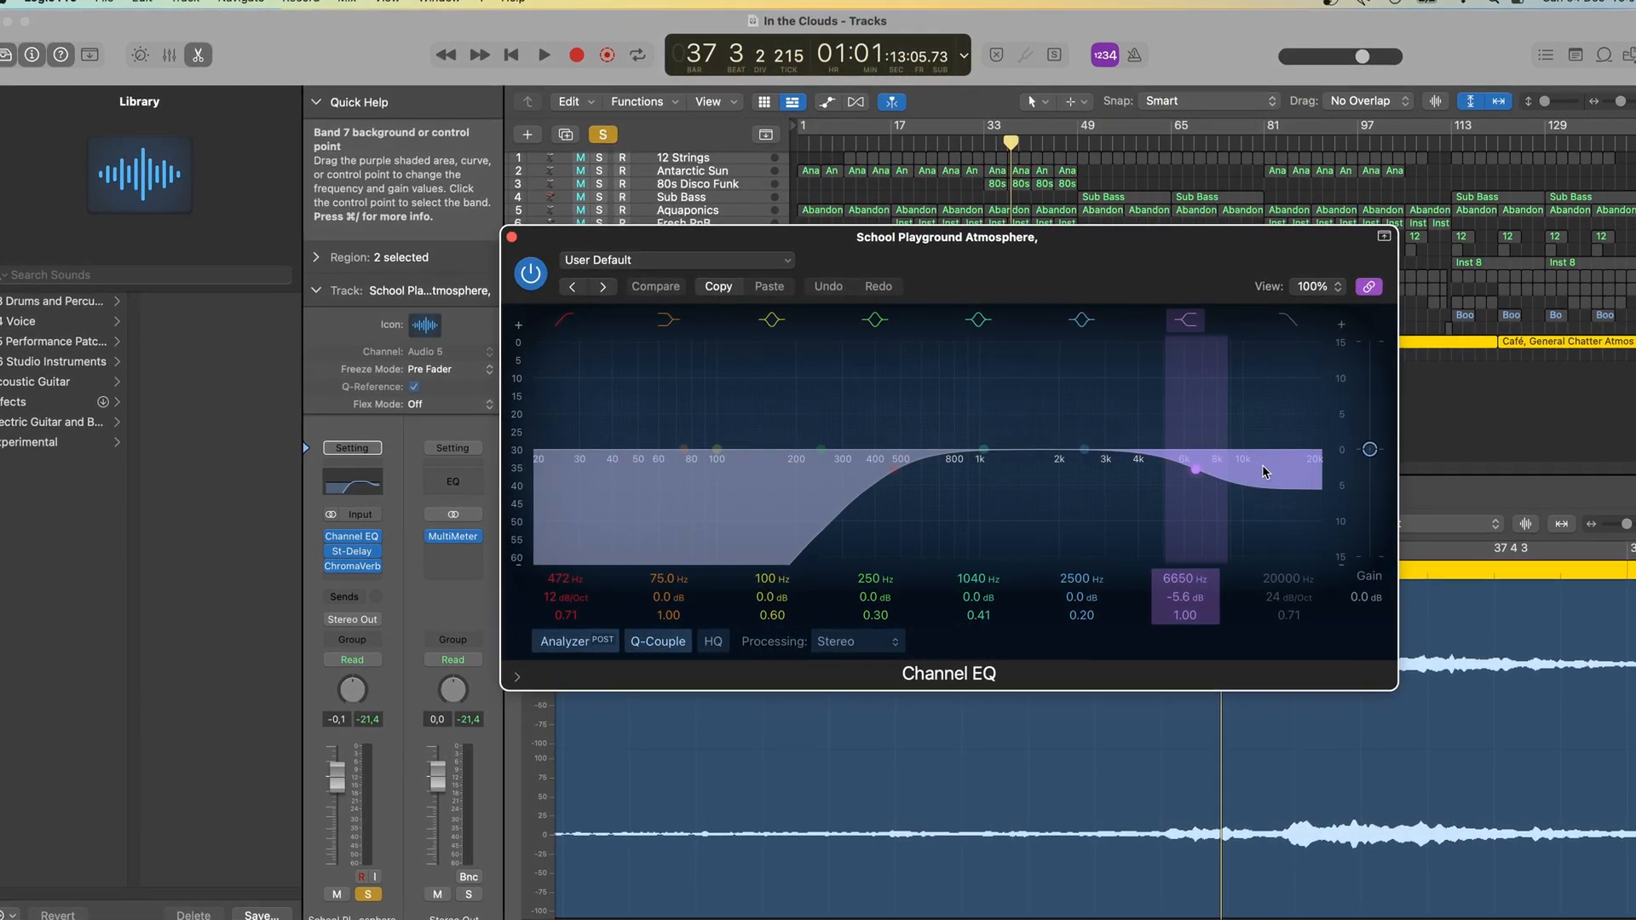
click(511, 237)
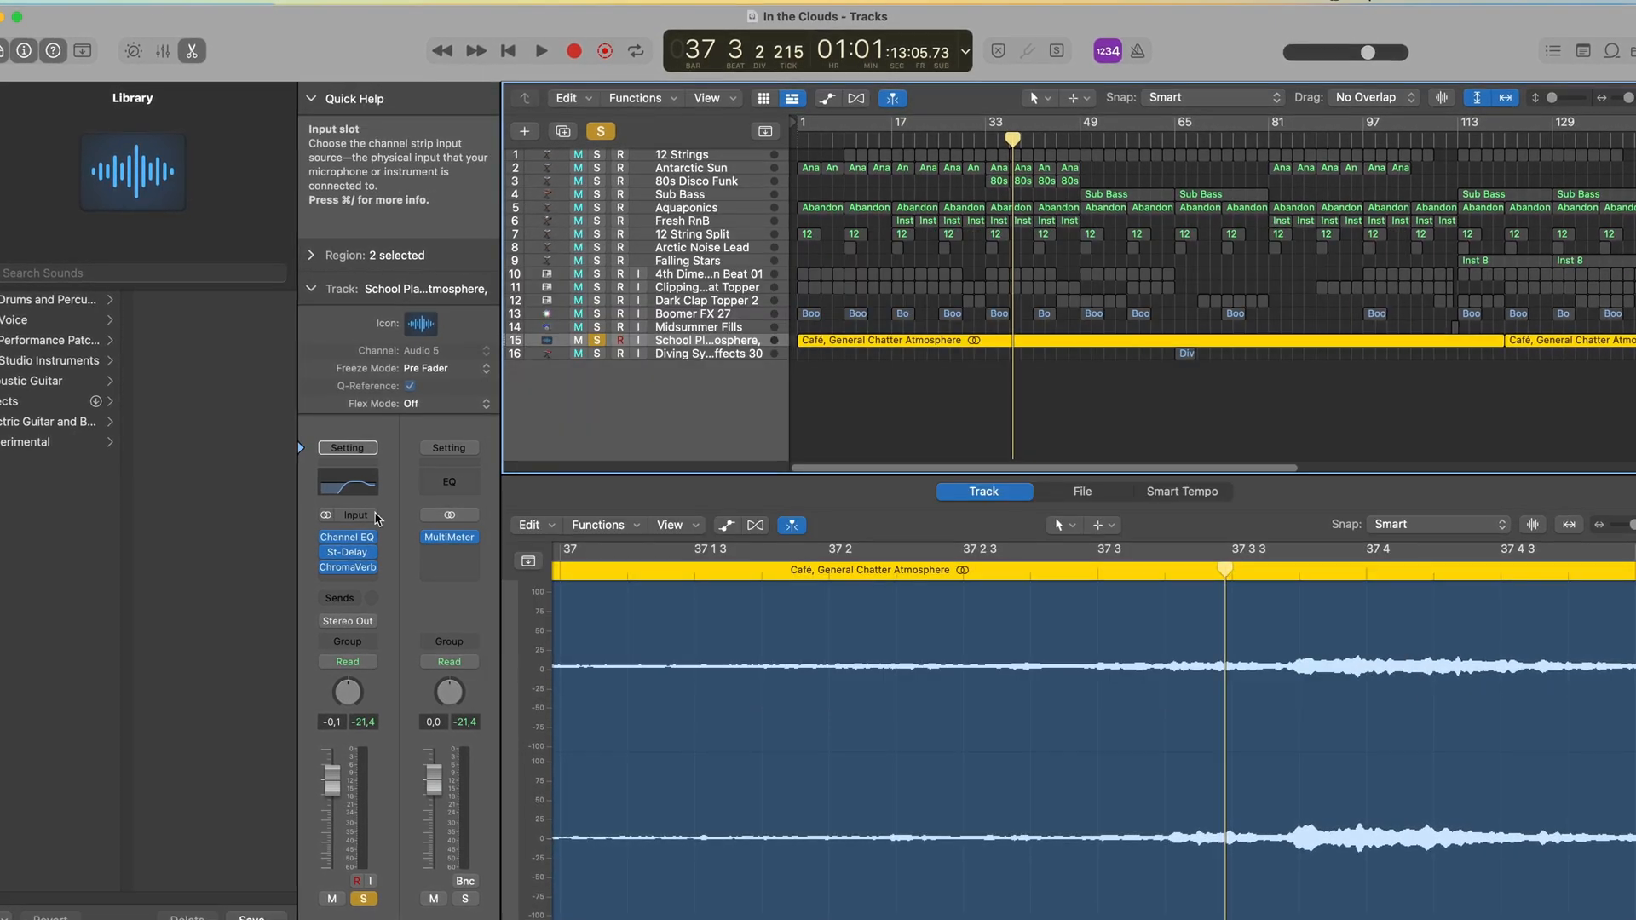
click(351, 553)
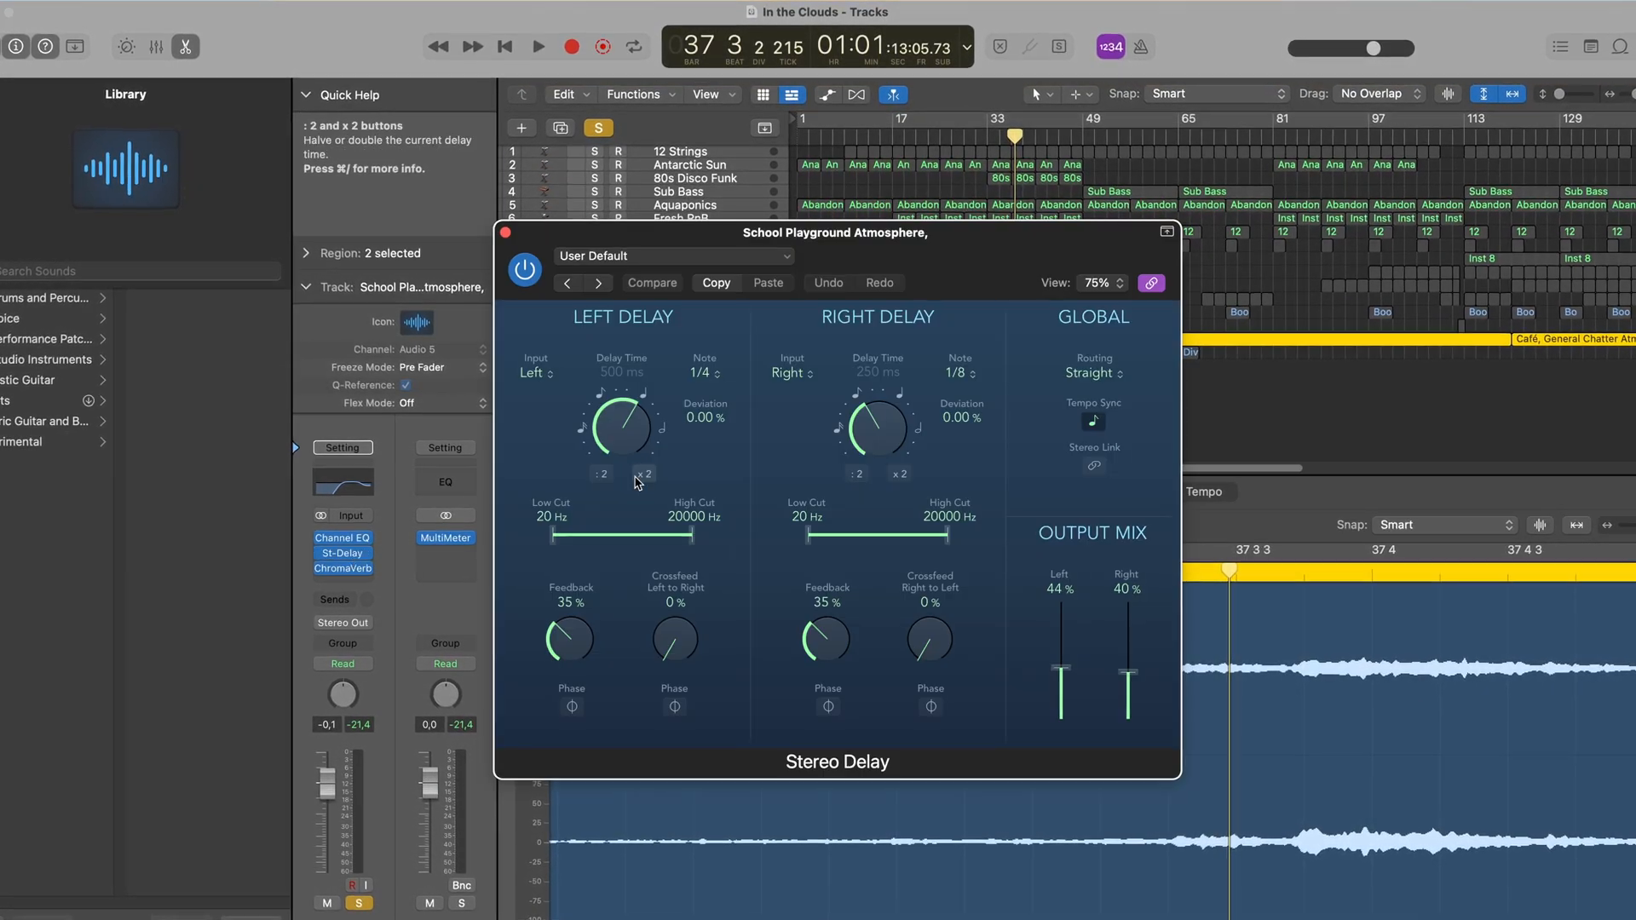
drag(942, 232, 1015, 209)
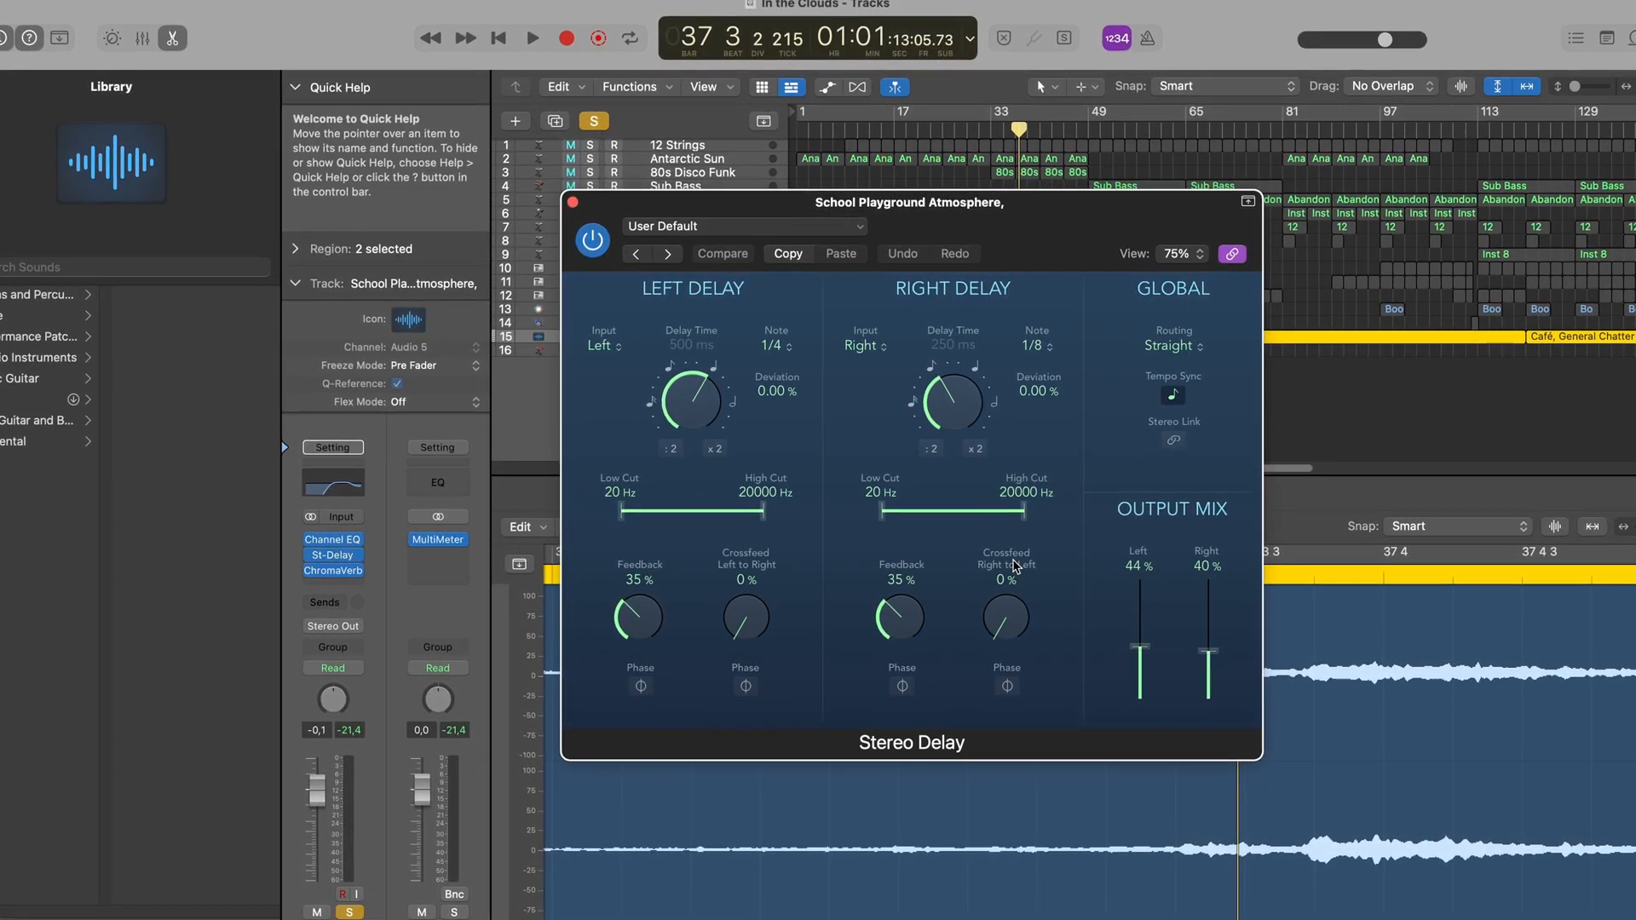
click(331, 571)
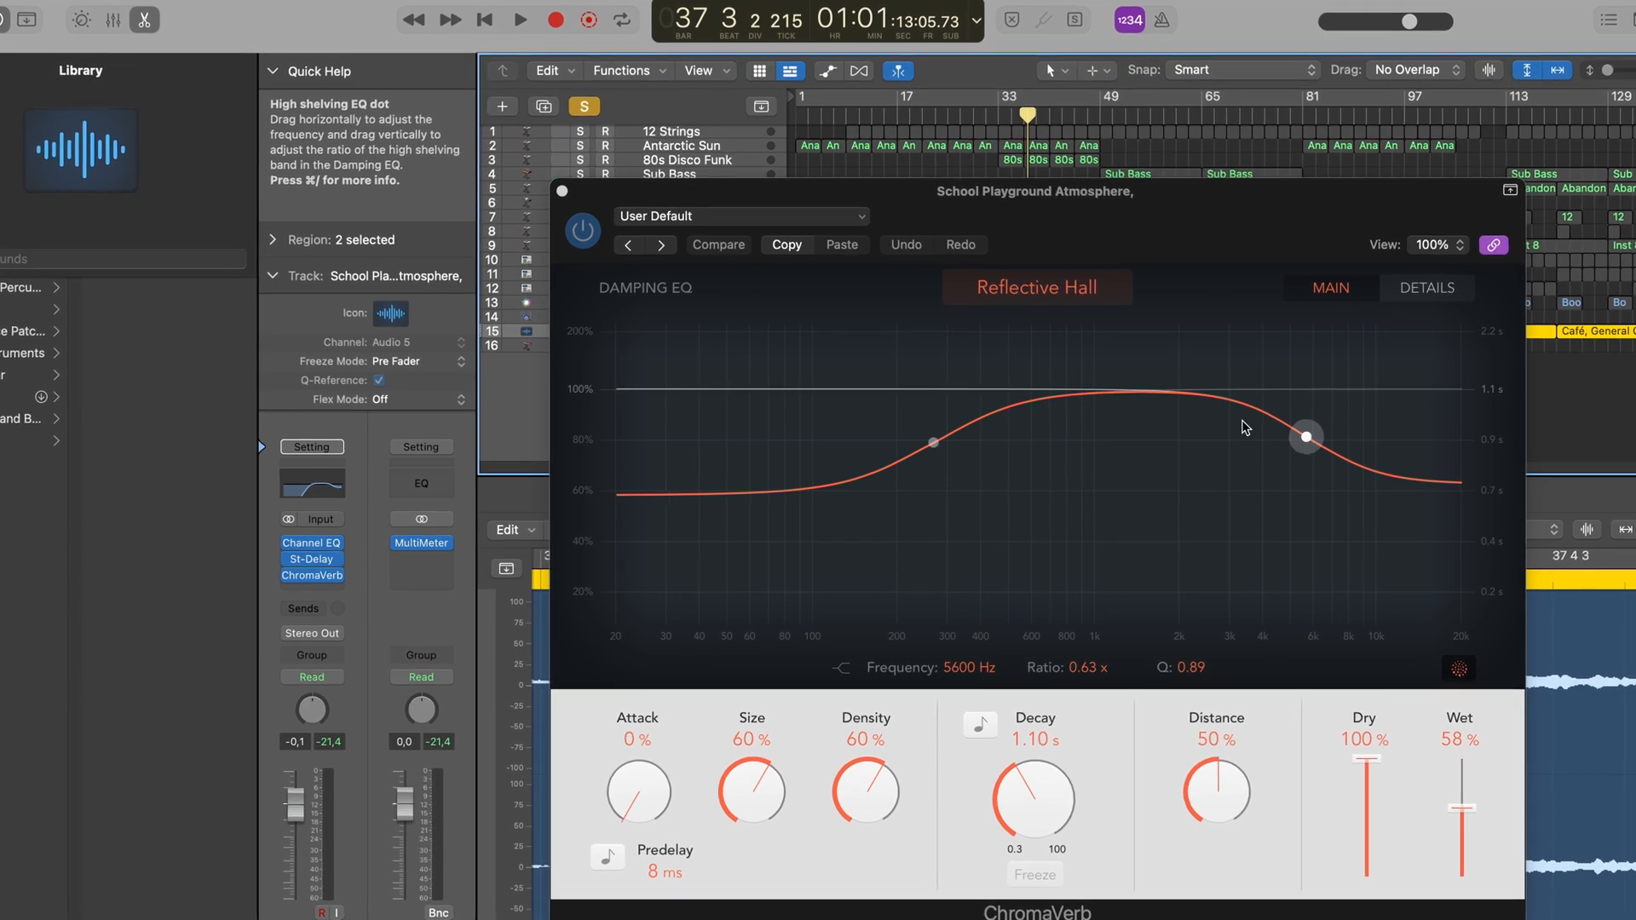
click(561, 190)
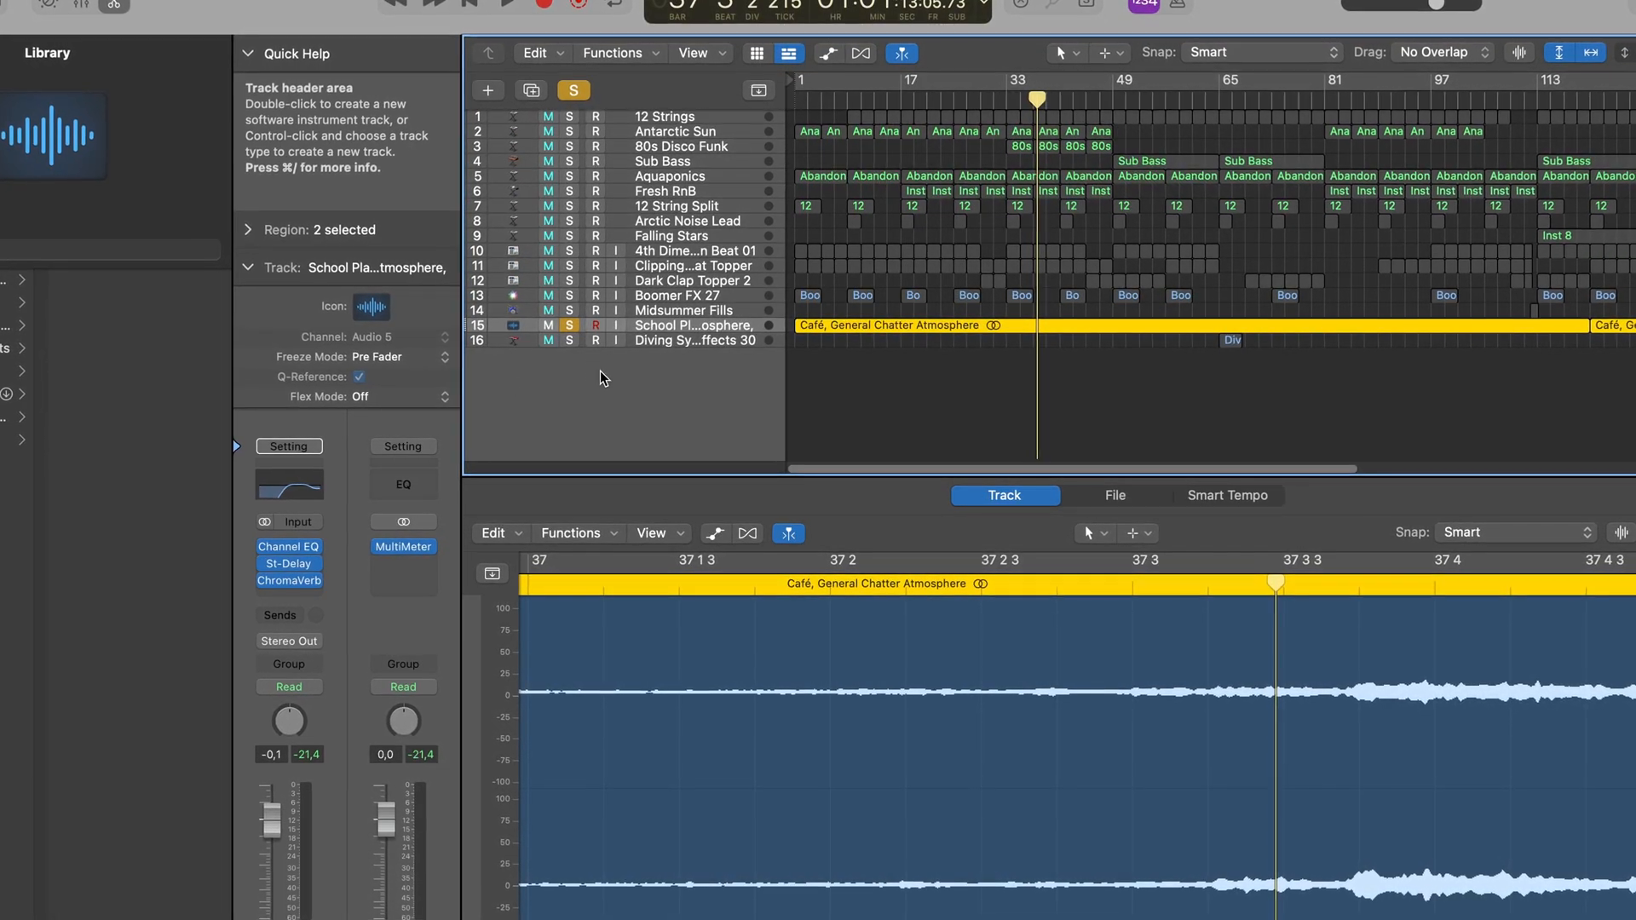
- Turn off the atmosphere track's solo, close the audio editor and zoom in on bar 65 with the playhead at the Diving Synth Effects 30 region
click(569, 325)
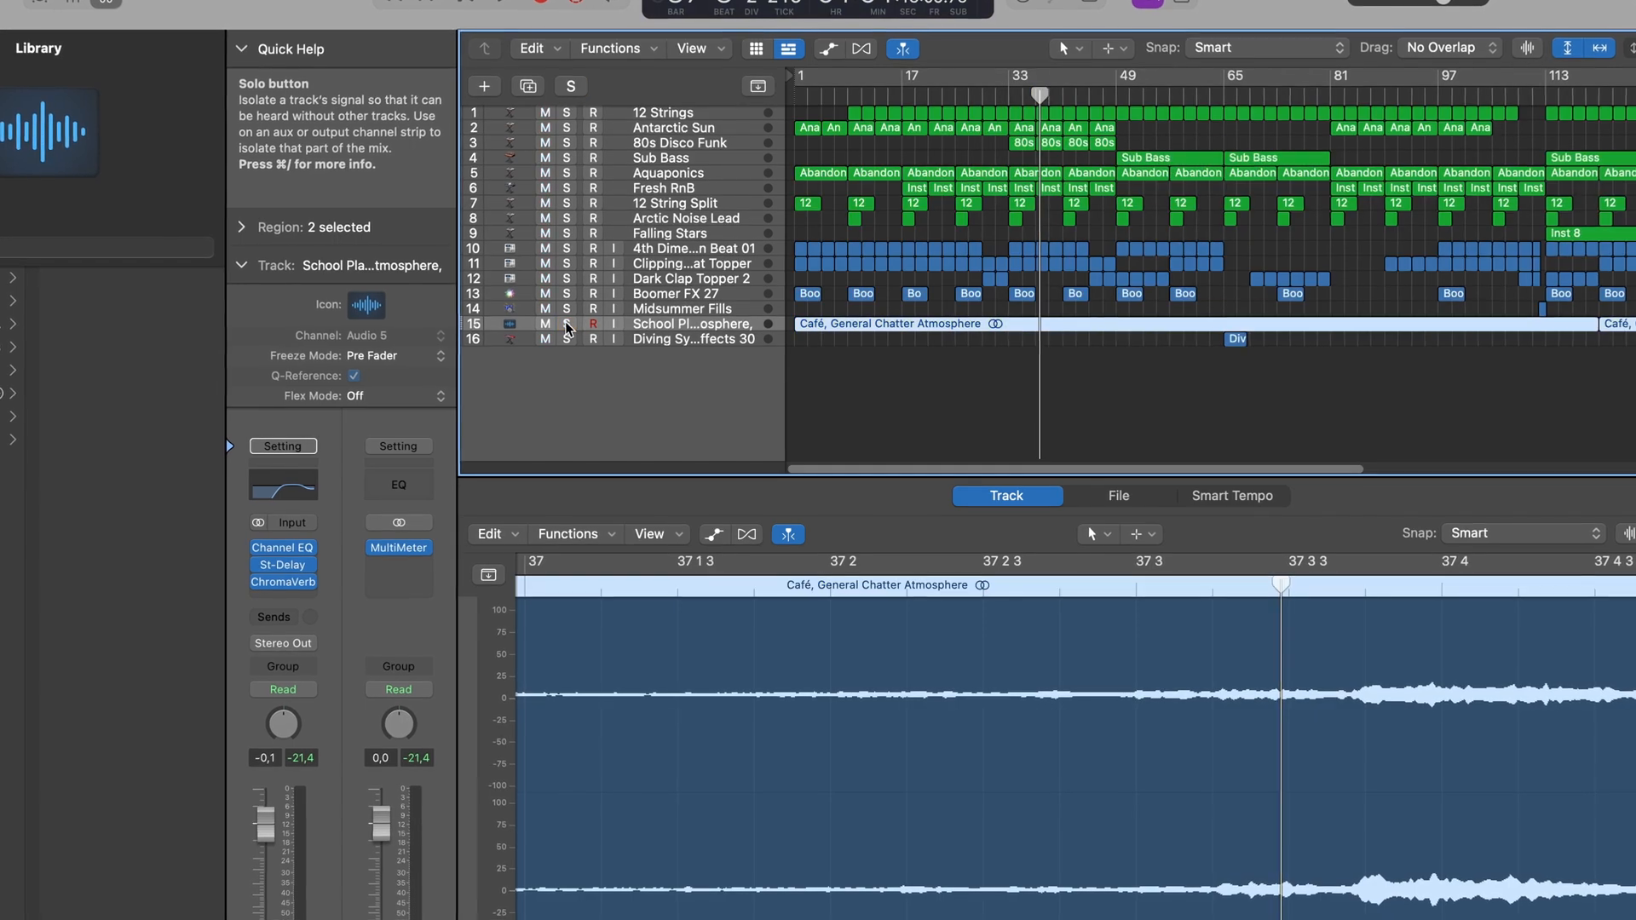
key(e)
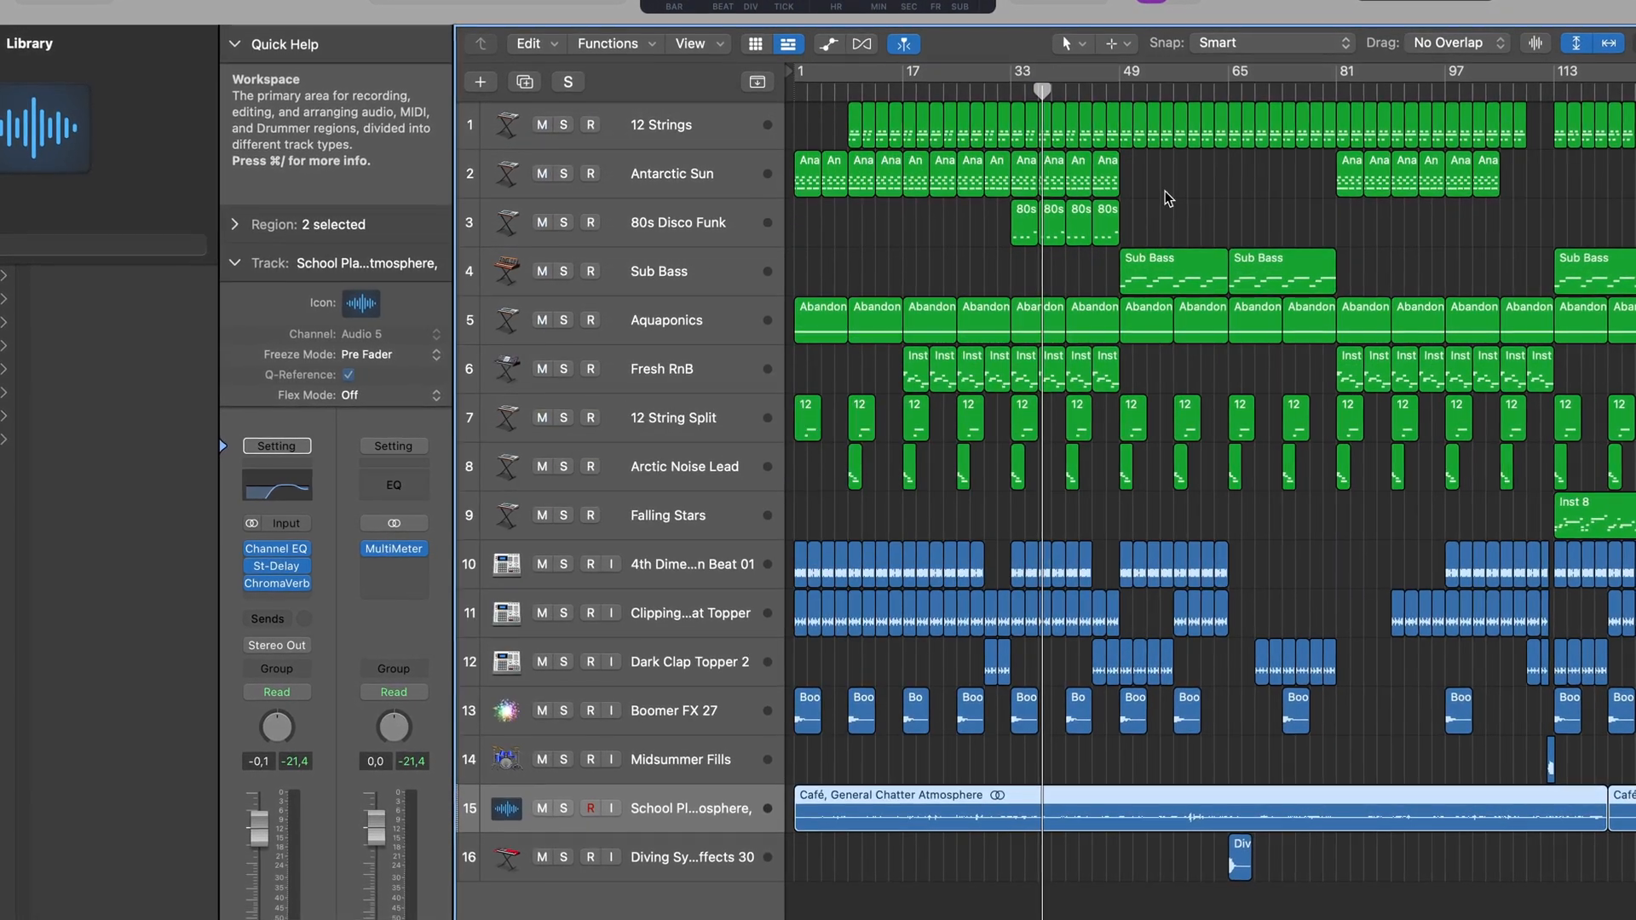
click(1226, 92)
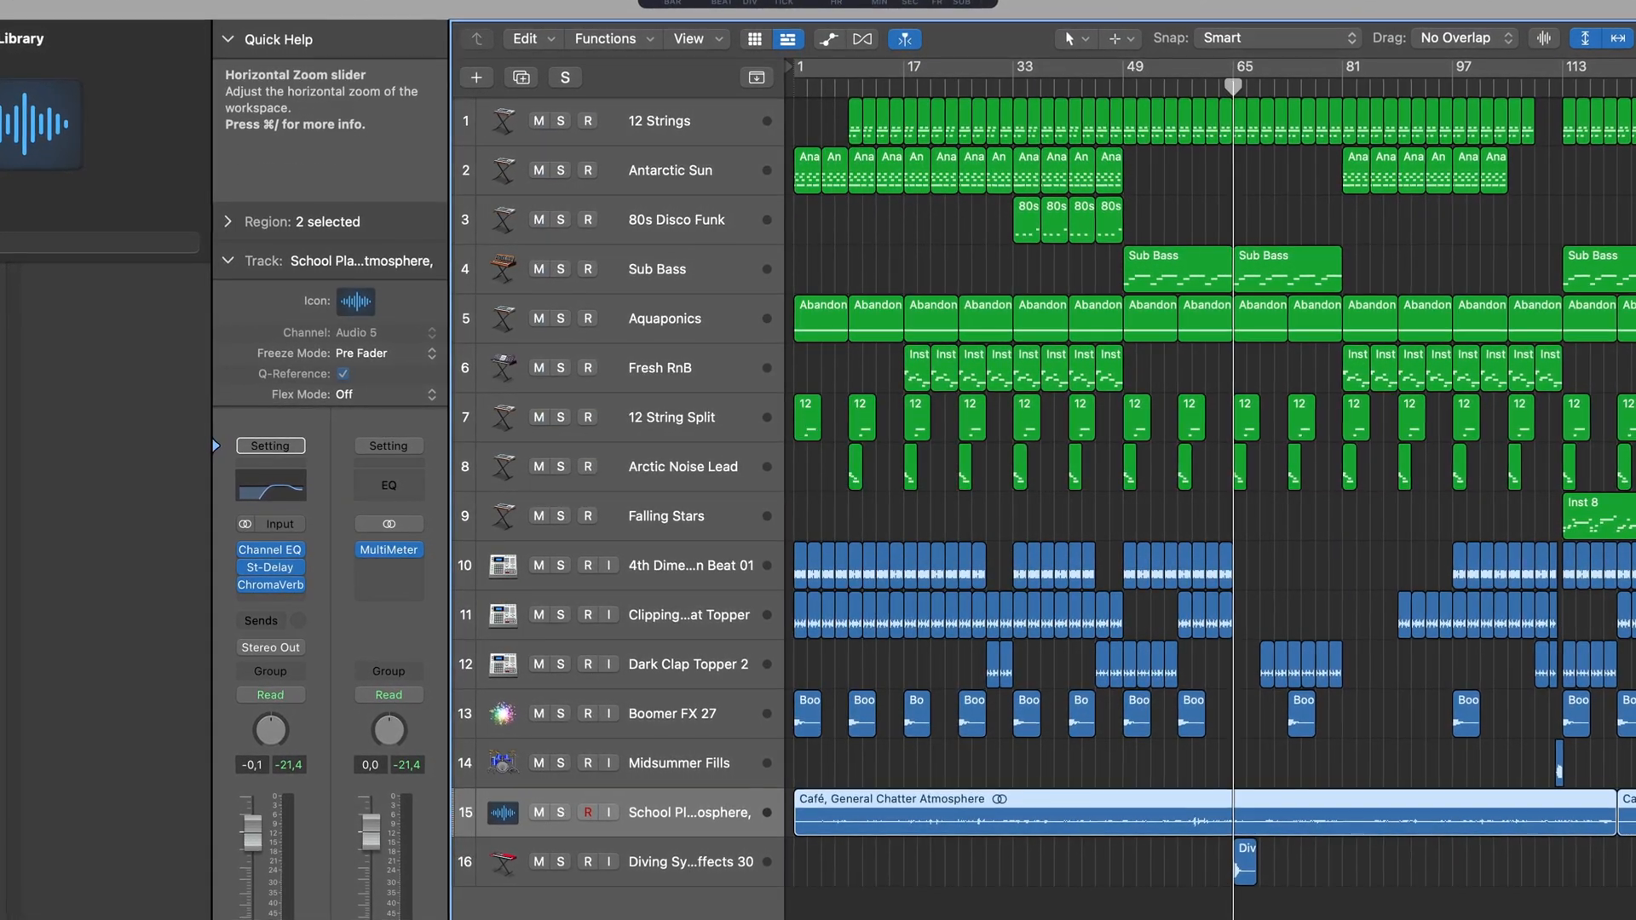
drag(1619, 39, 1633, 40)
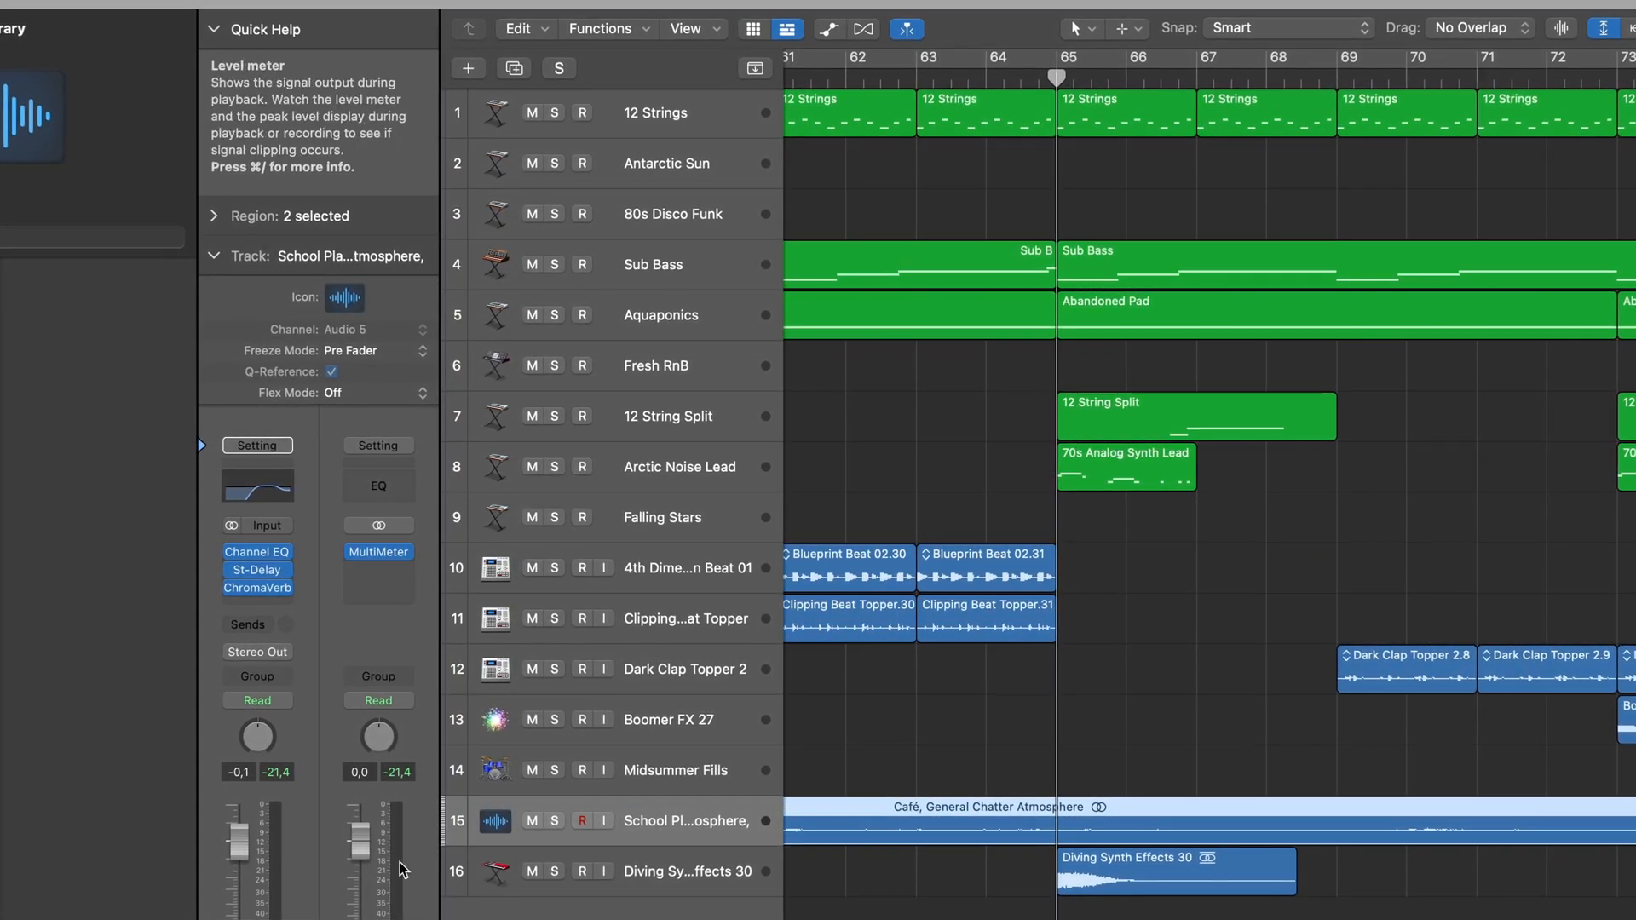
- Solo the Diving Synth Effects 30 track and play it from bar 65, stopping playback and turning off the solo at the end
click(556, 870)
key(space)
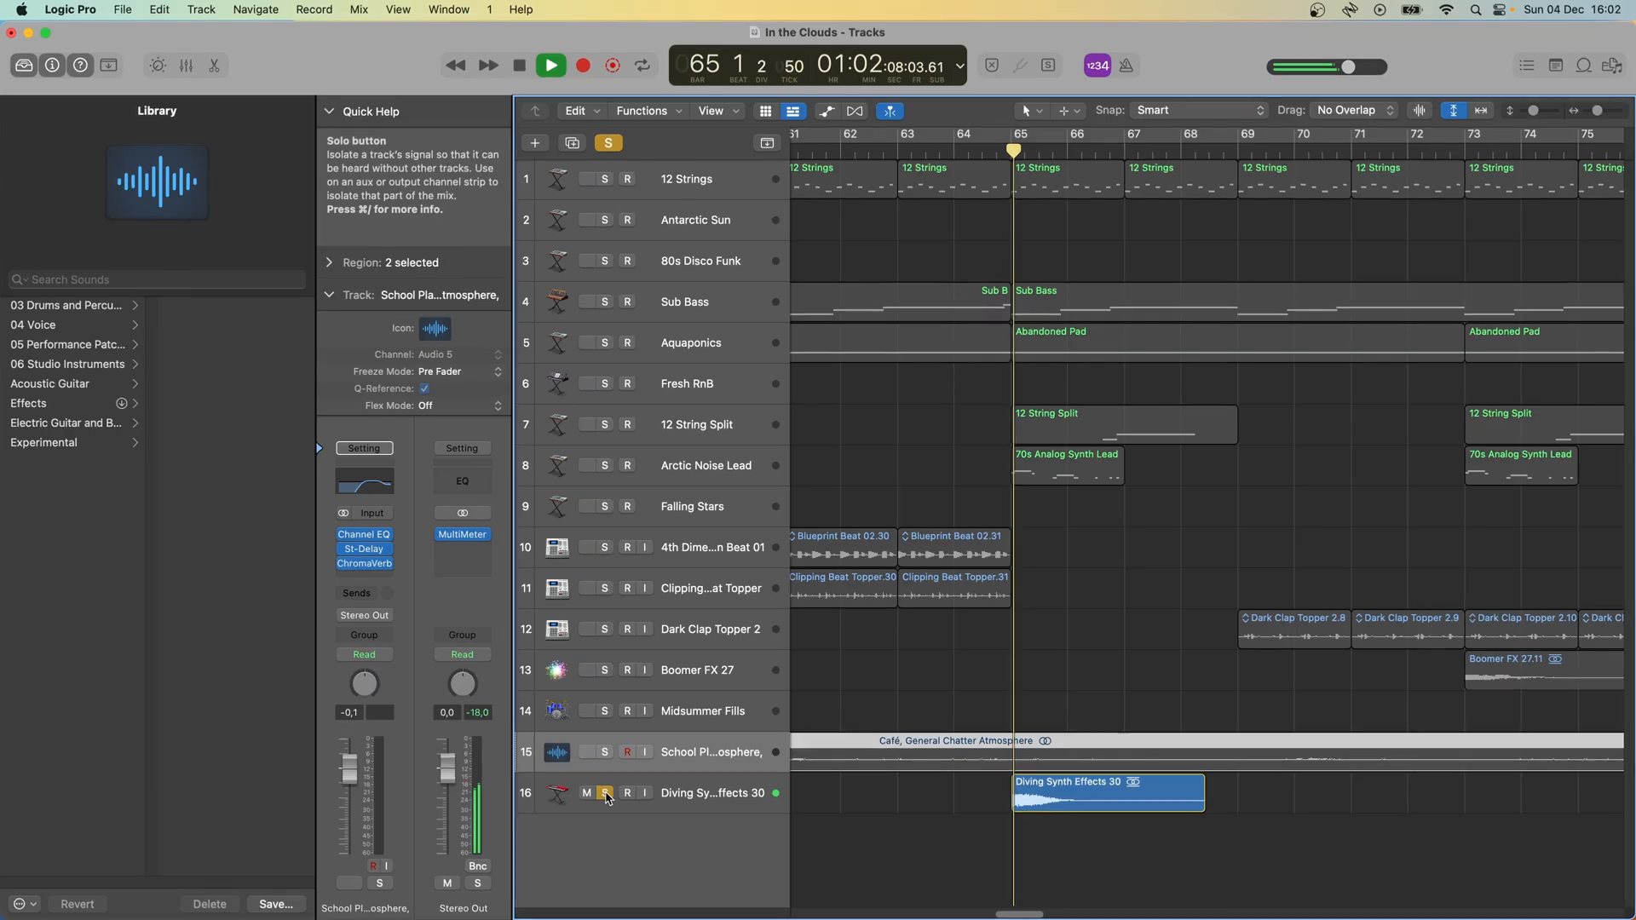
key(space)
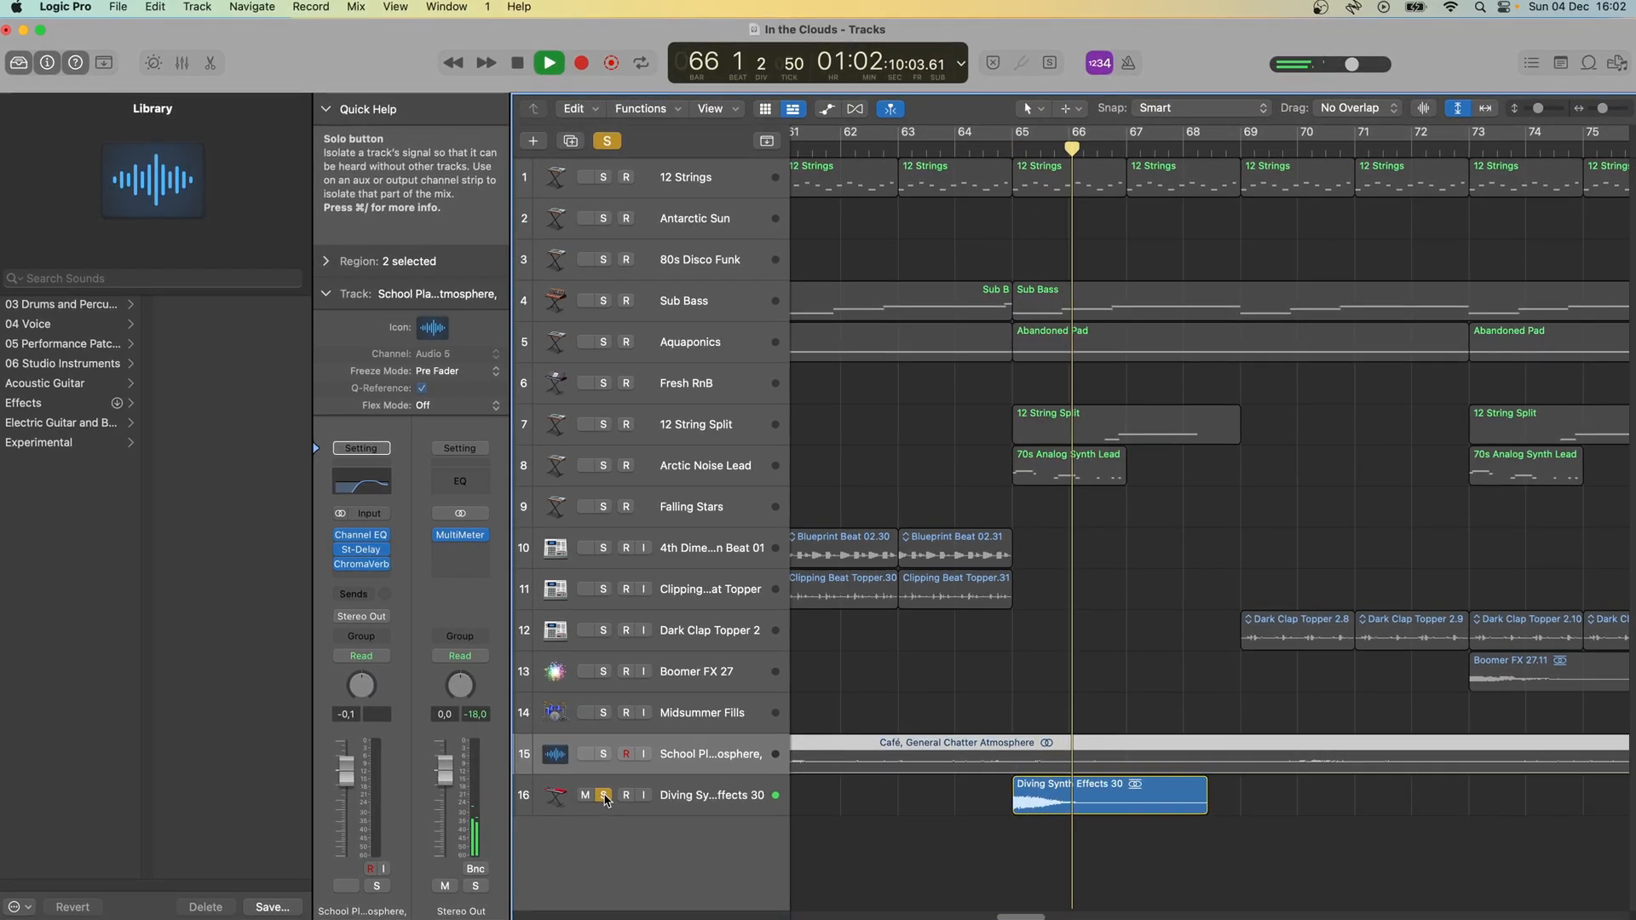
click(603, 796)
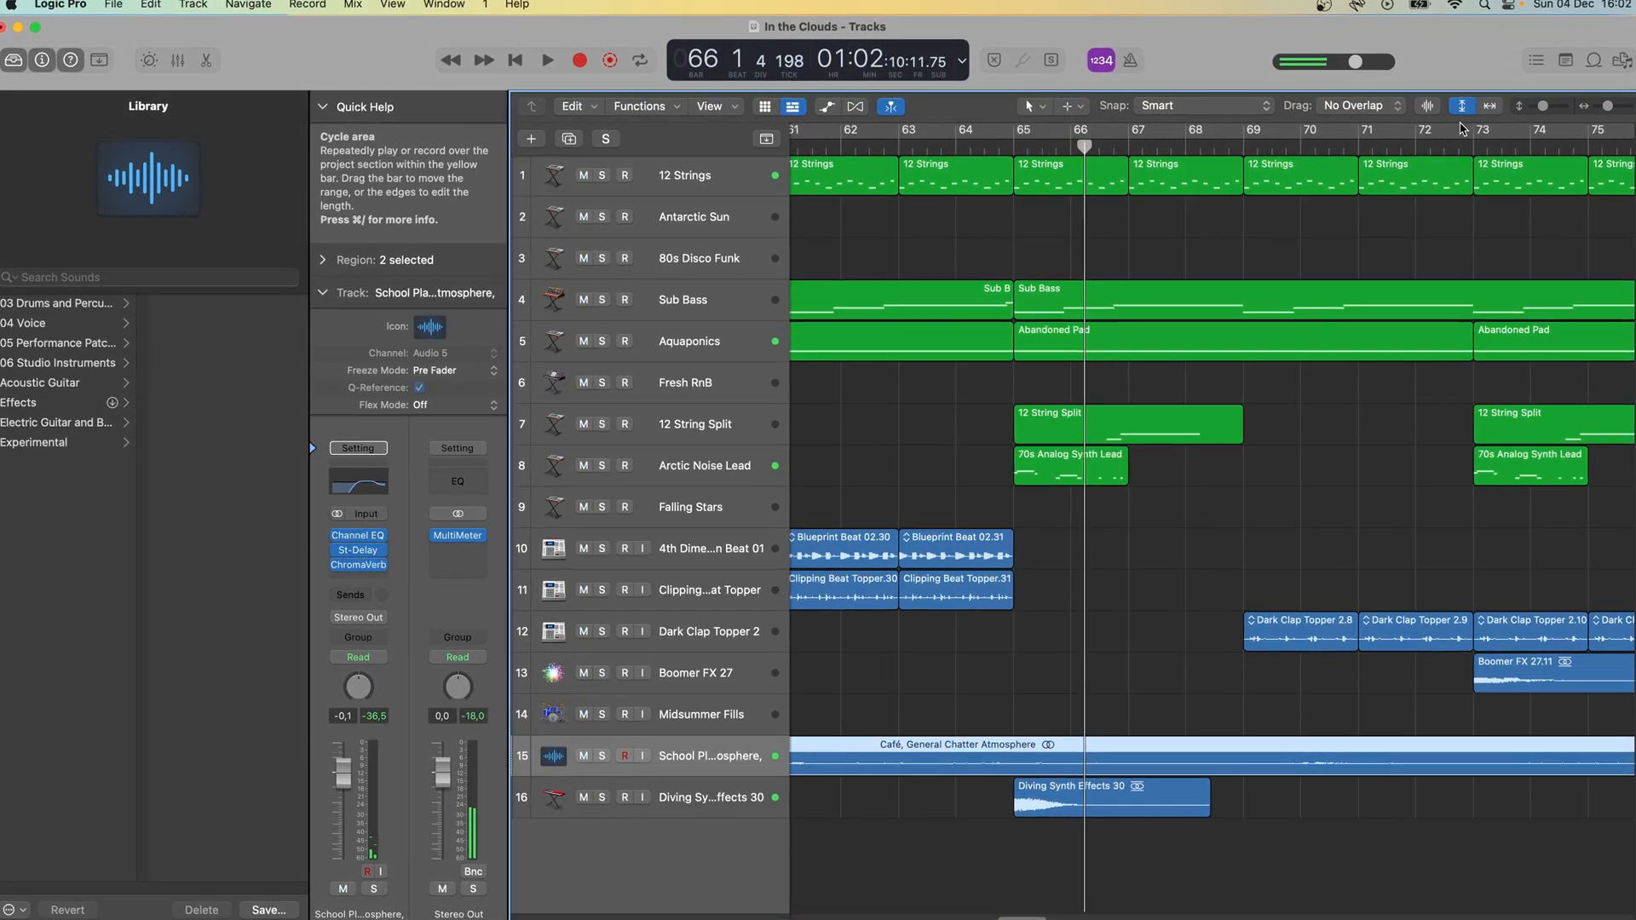
- Show the full arrangement with cycle mode off and automation displayed on all tracks, and hide the Library
click(1483, 105)
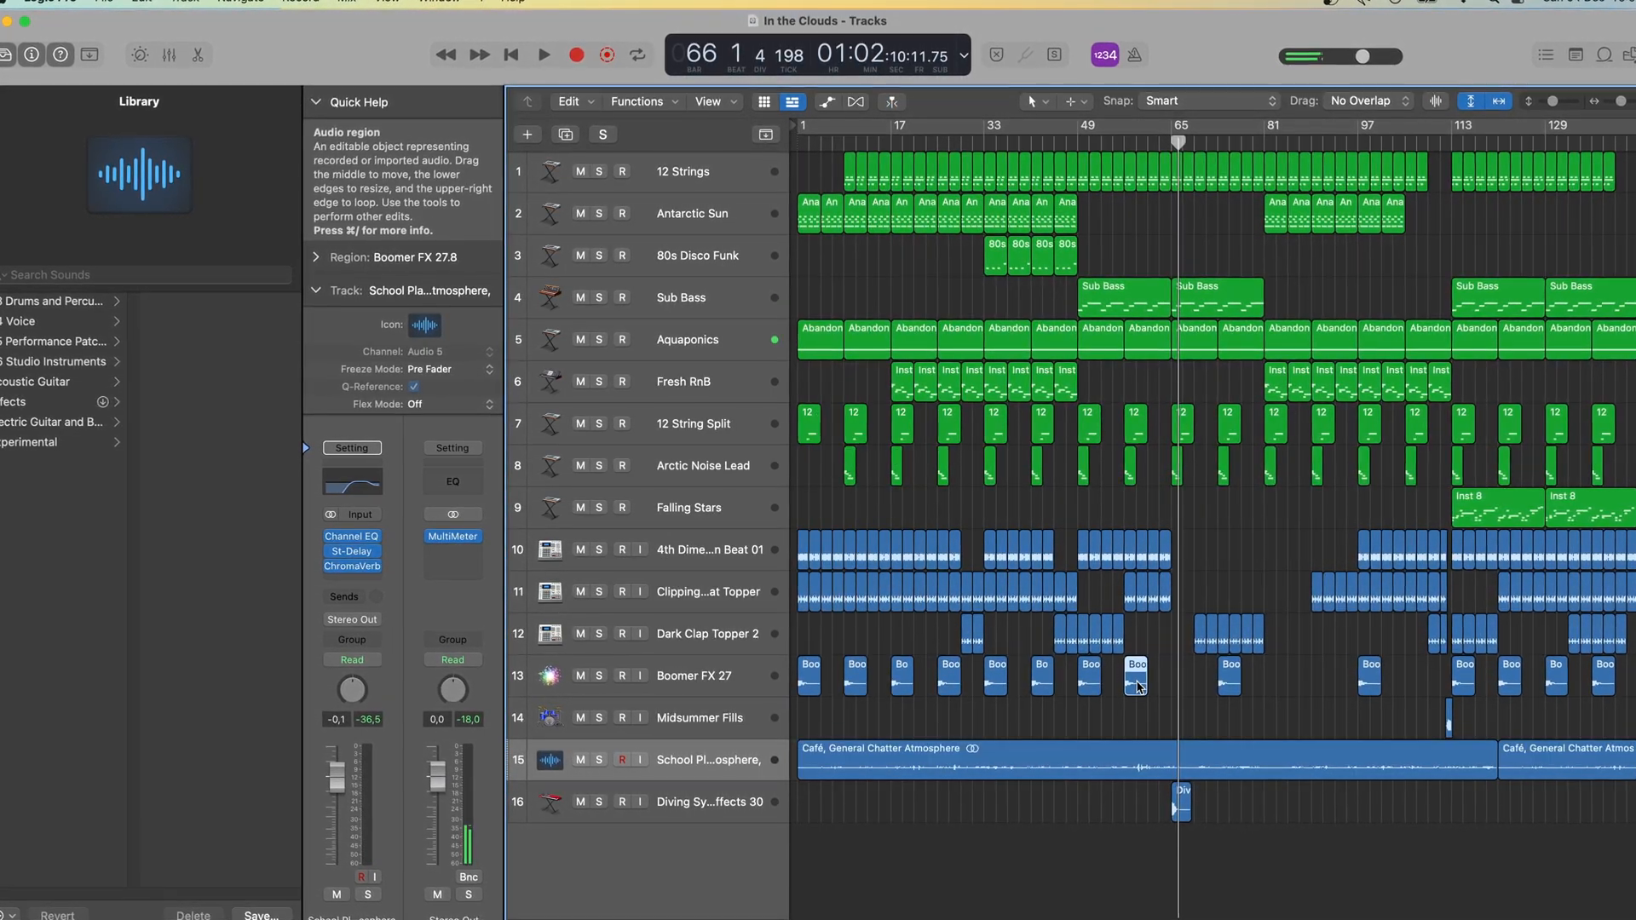
key(c)
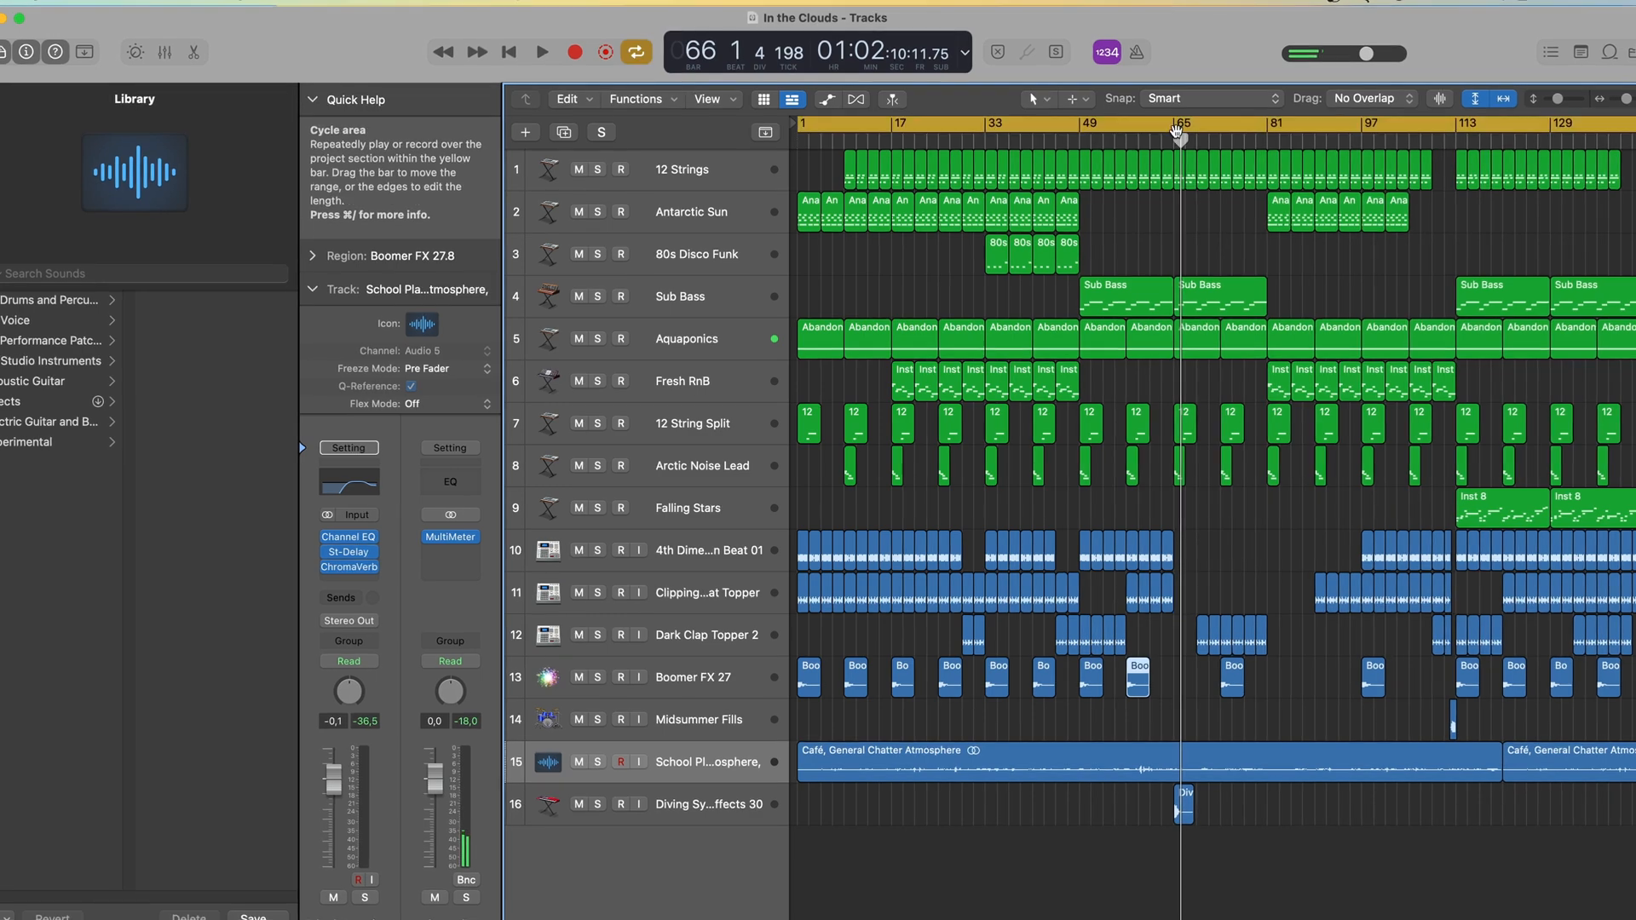
click(1182, 123)
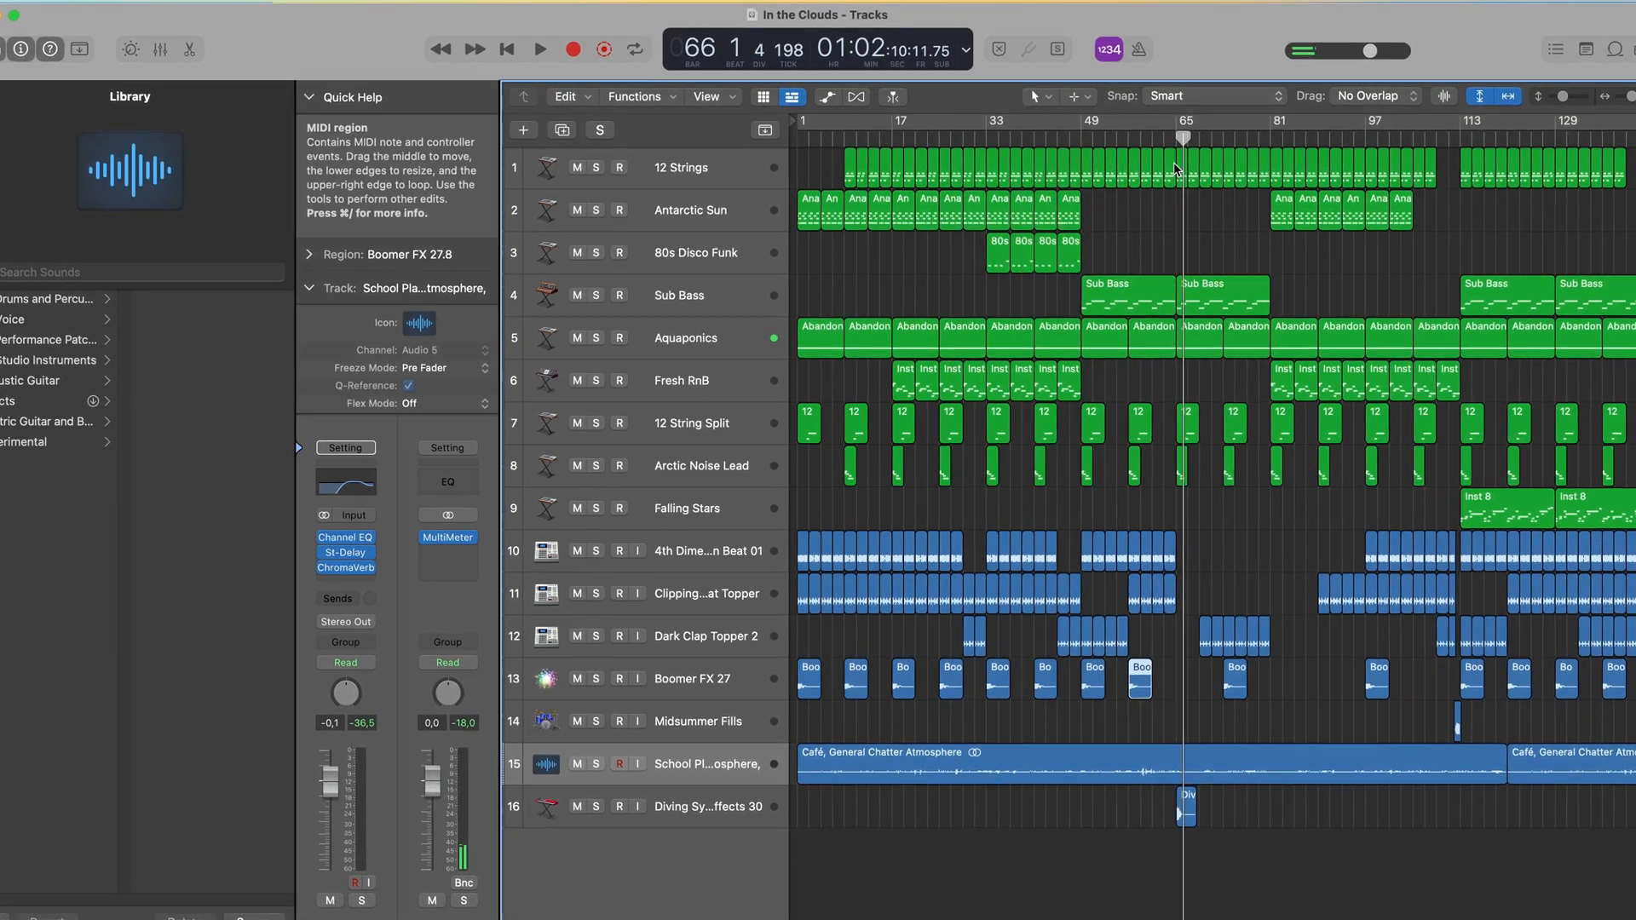
key(a)
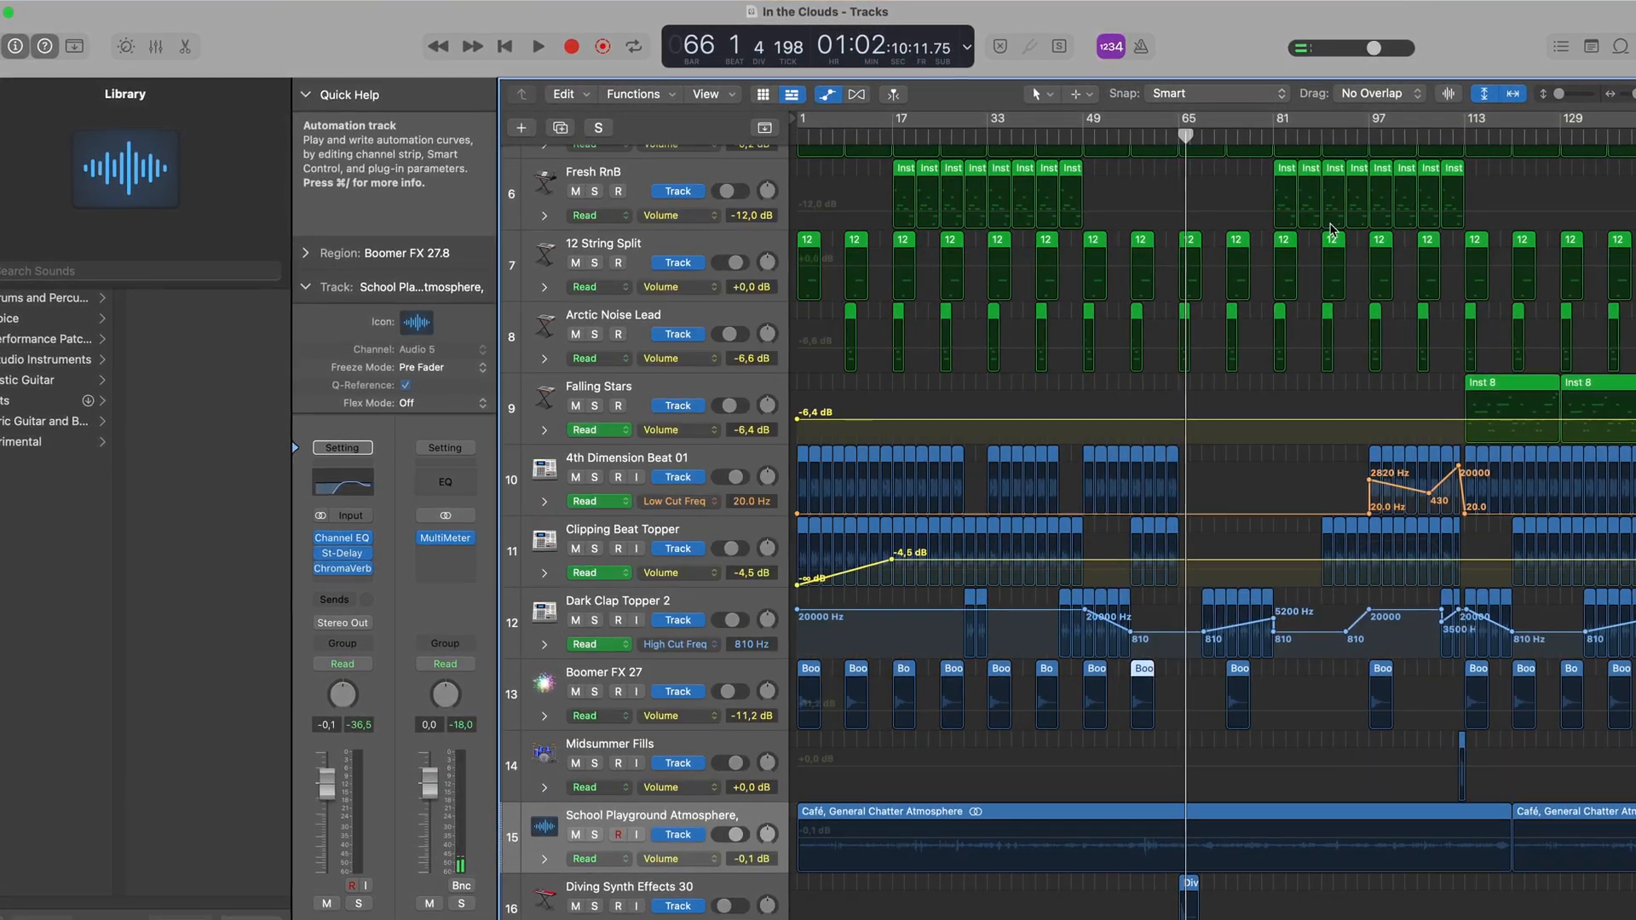
scroll(1124, 362, up, 3)
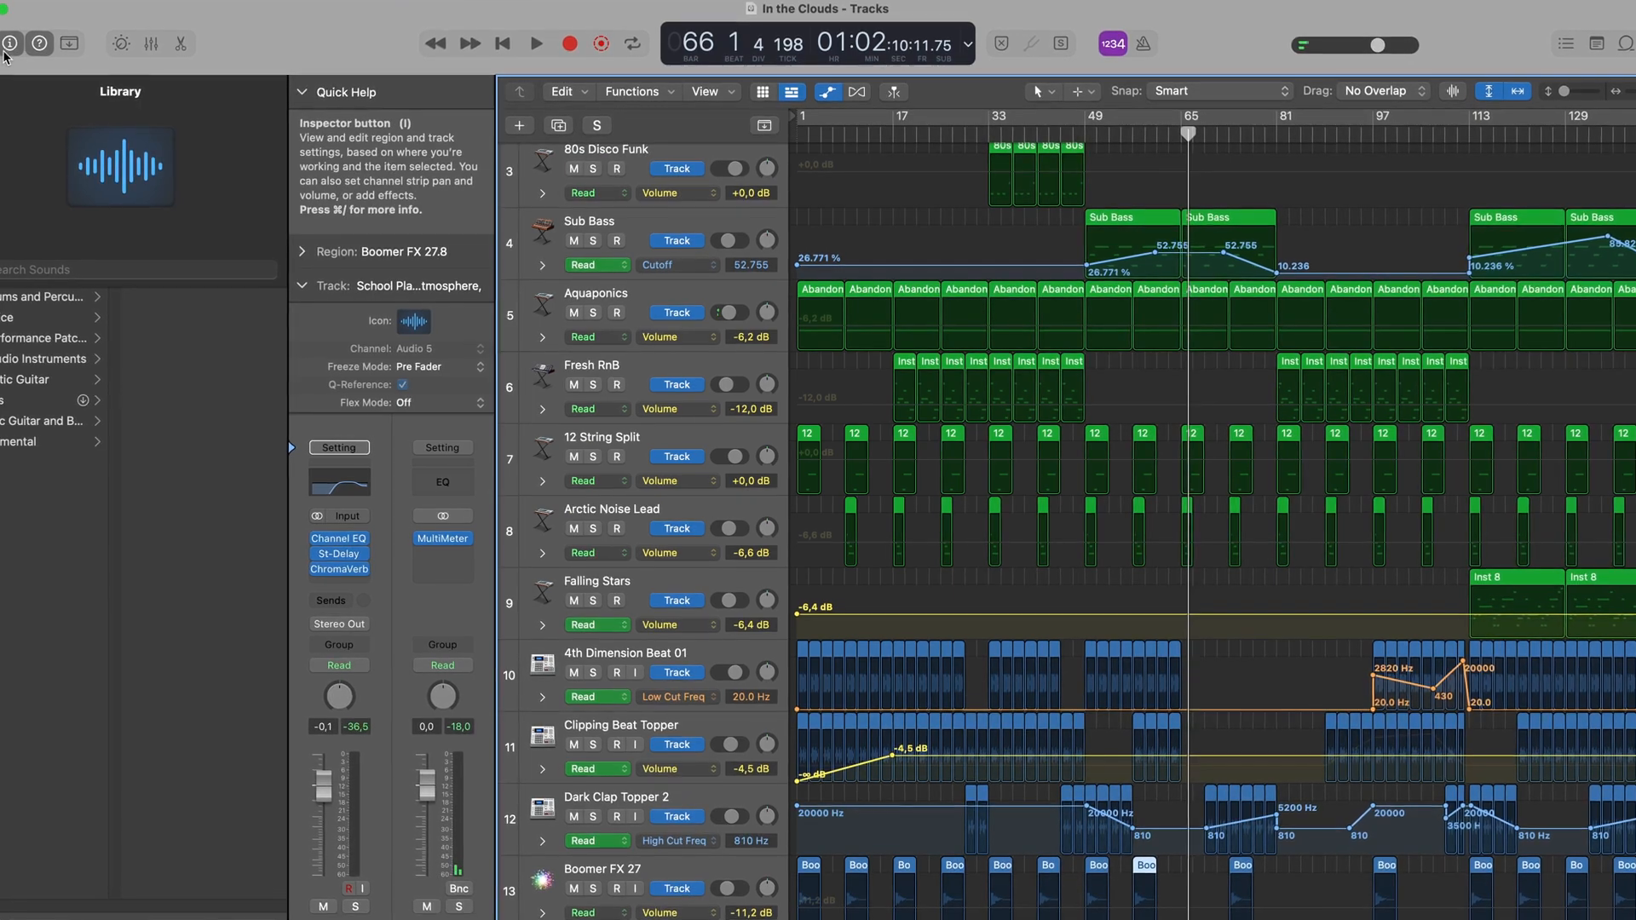
key(y)
- Examine the volume, reverb, cutoff and filter automation across the tracks, selecting the Clipping Beat Topper track, and hide the automation at the end
scroll(877, 486, up, 2)
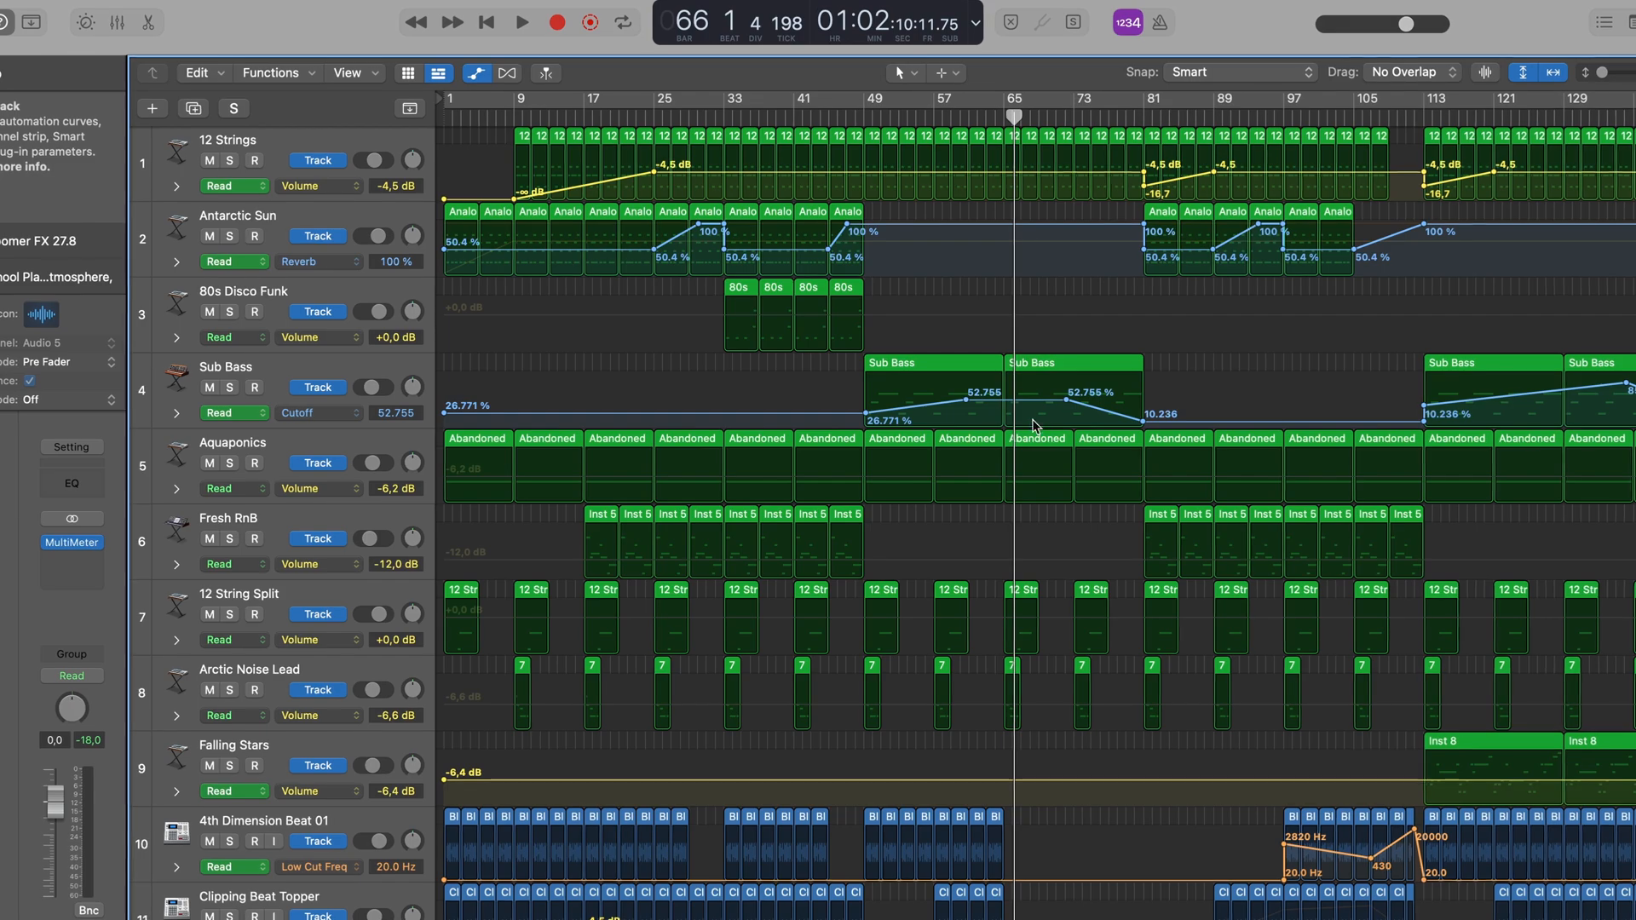
scroll(1032, 426, down, 10)
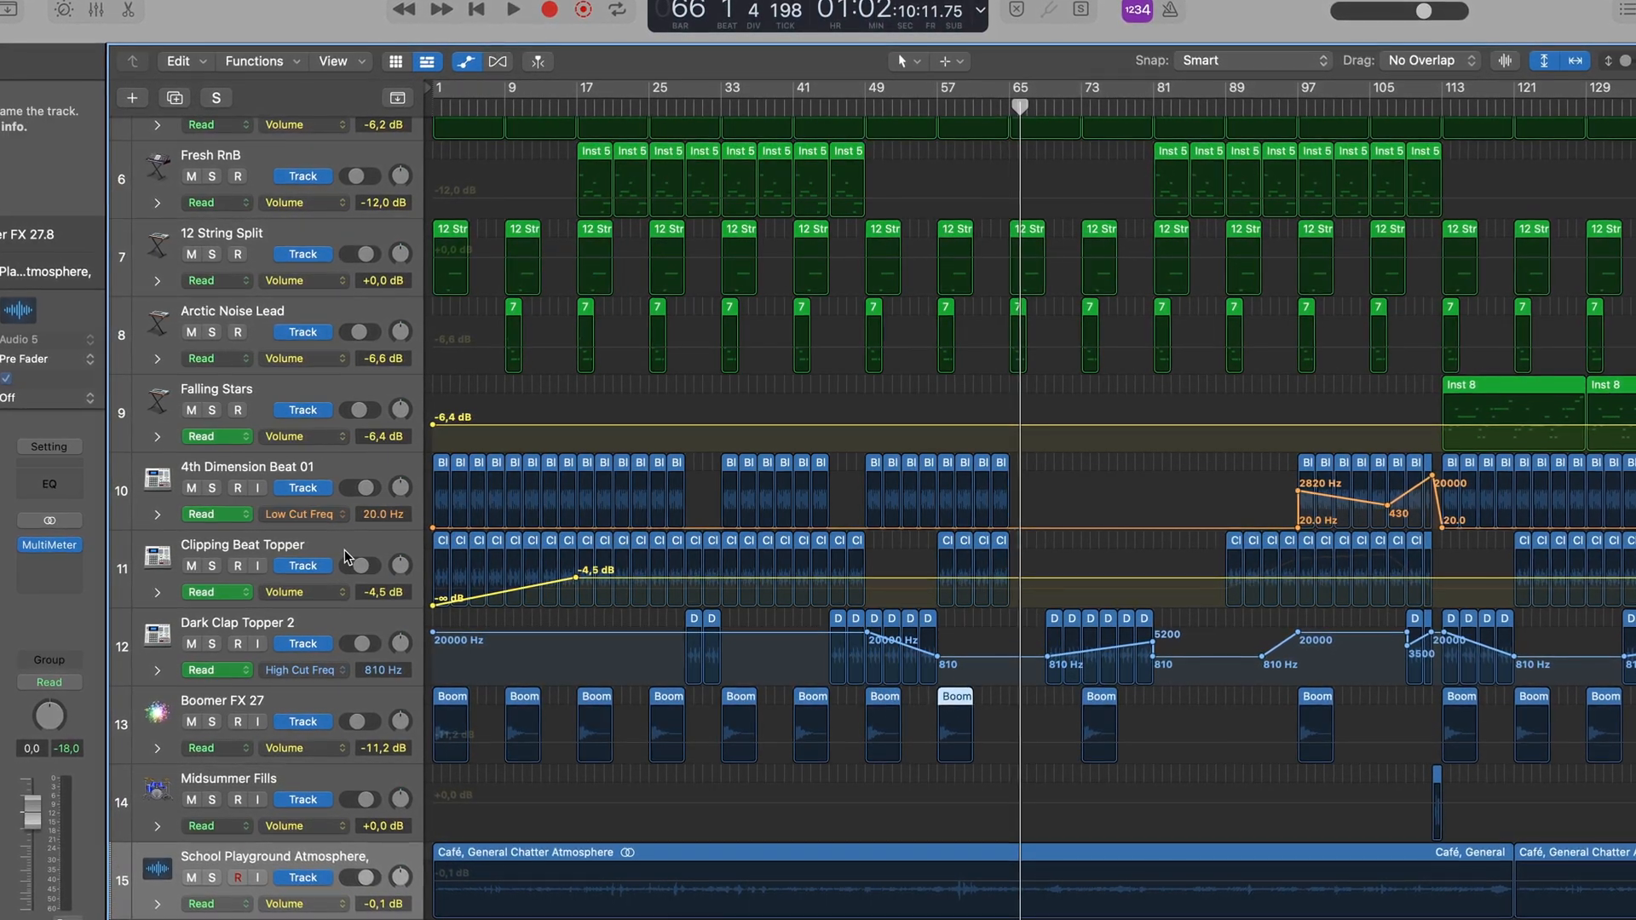
click(512, 585)
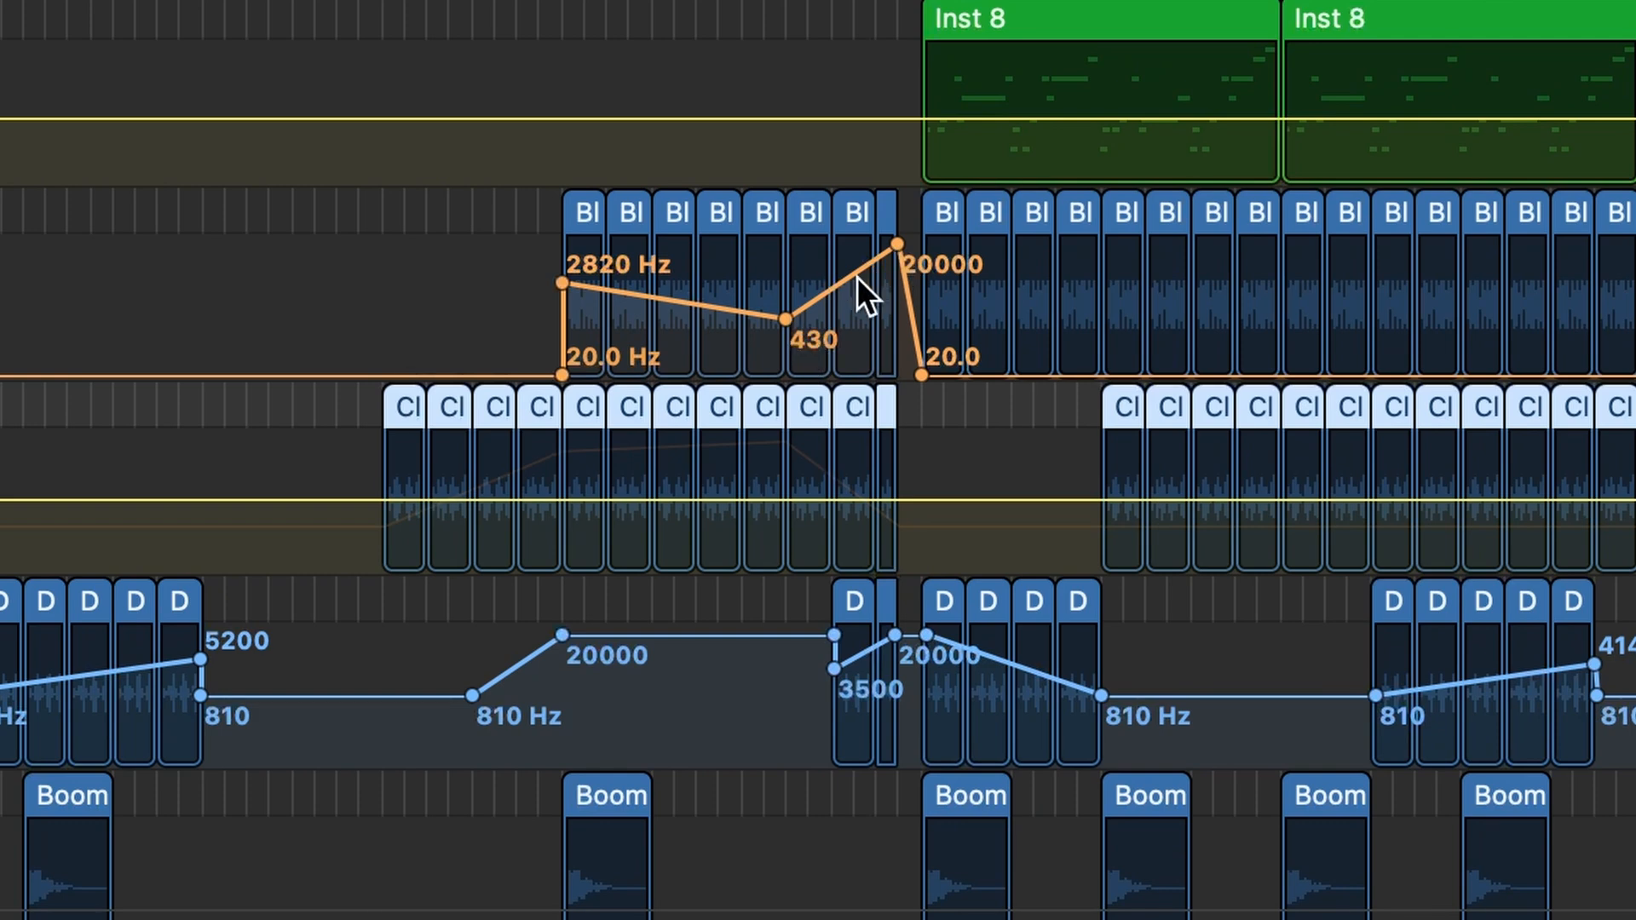
scroll(626, 116, down, 3)
scroll(626, 115, up, 10)
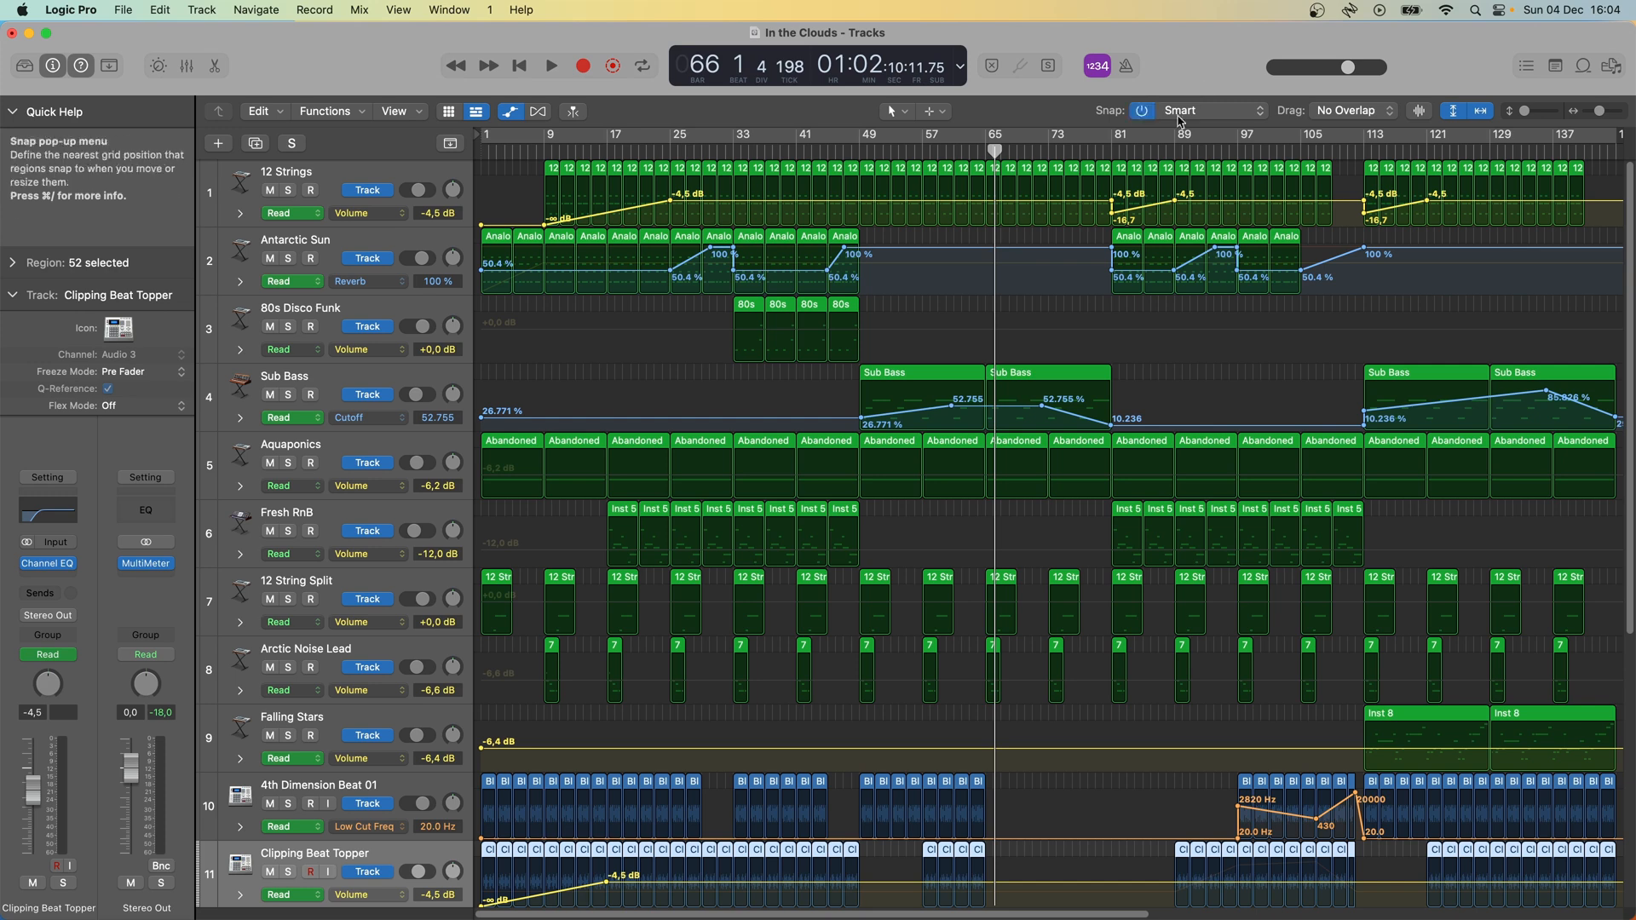
key(a)
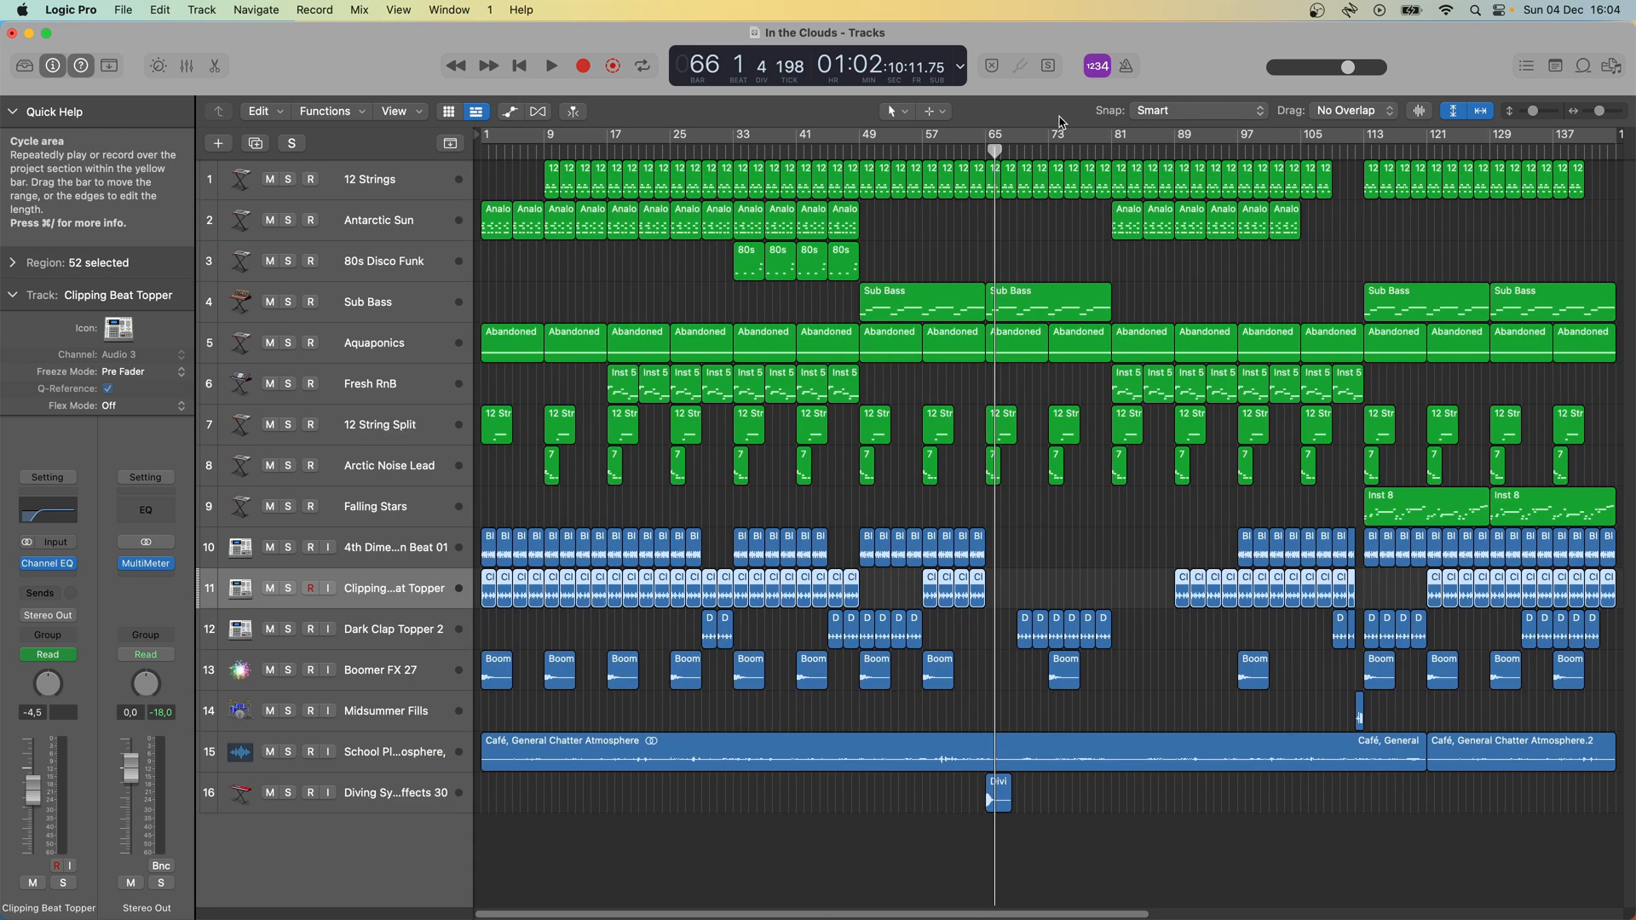